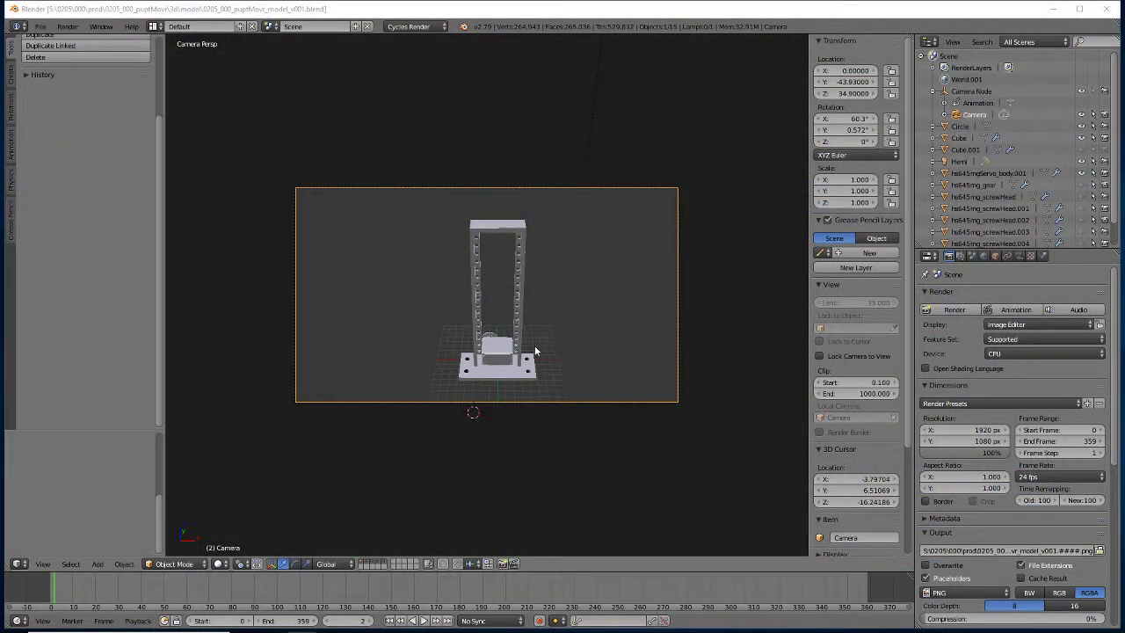
- Leave the camera view for an orthographic front view, then orbit to an angled overhead view of the tower
middle_drag(528, 352, 629, 384)
scroll(448, 314, up, 4)
key(KP_5)
key(KP_1)
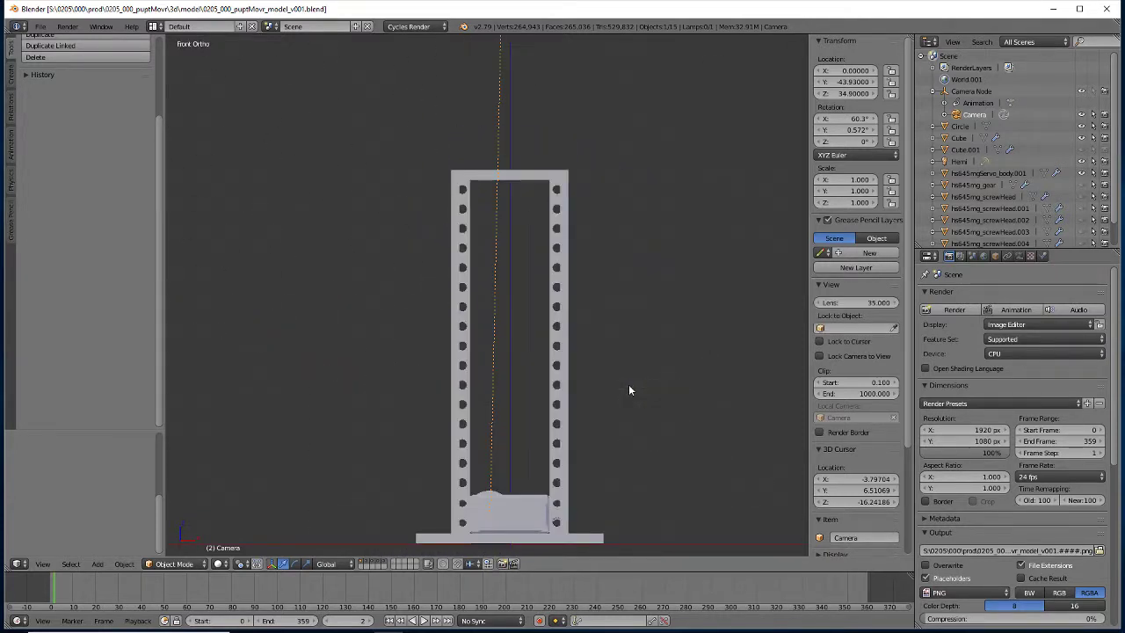
middle_drag(517, 438, 505, 458)
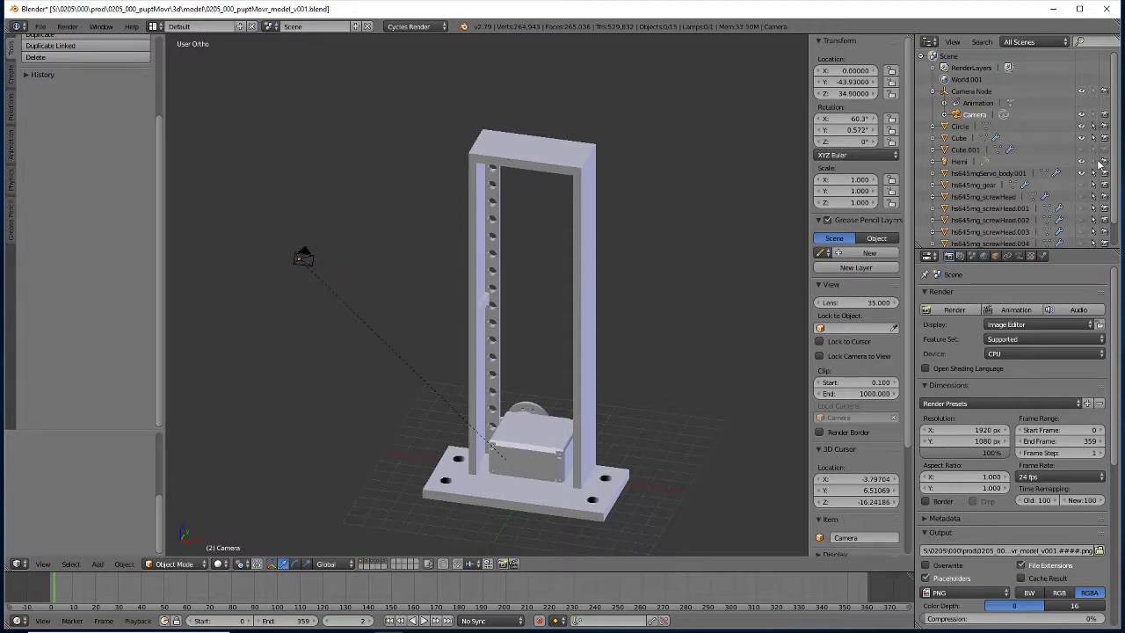
- Snap the 3D cursor to the world origin, try a 90° Z rotation, and undo it
key(ctrl+z)
key(ctrl+z)
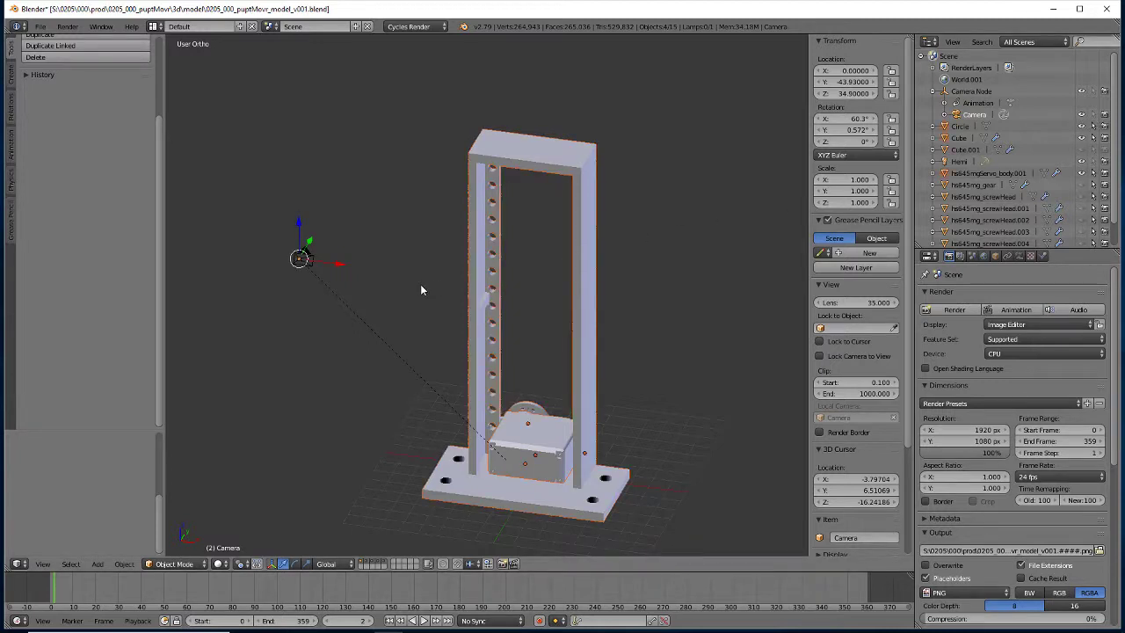
key(shift+s)
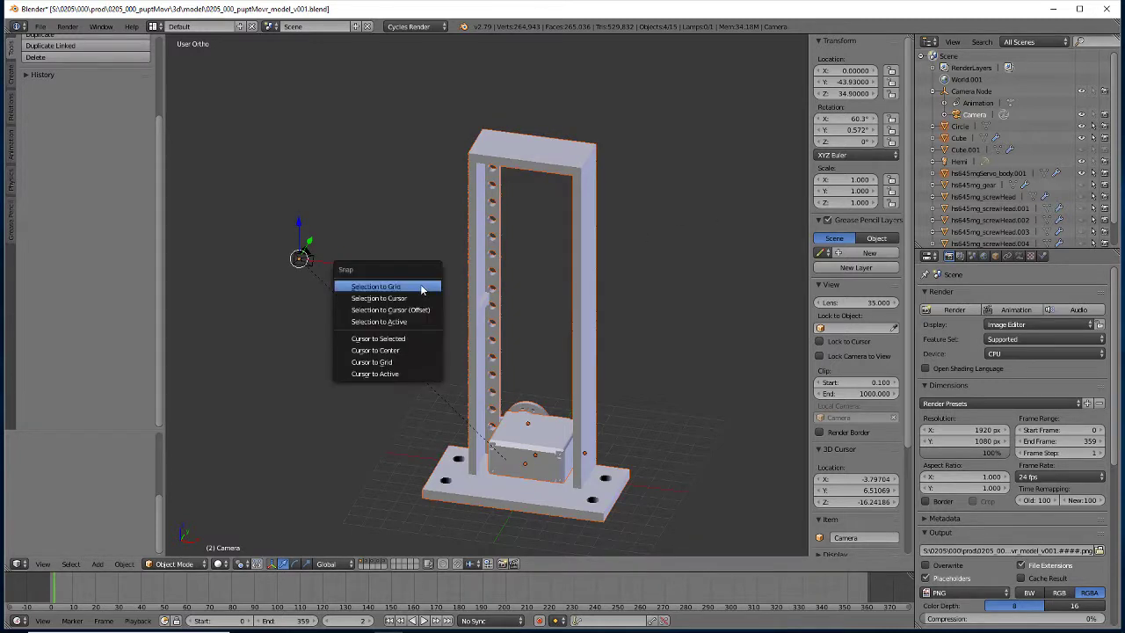
click(427, 350)
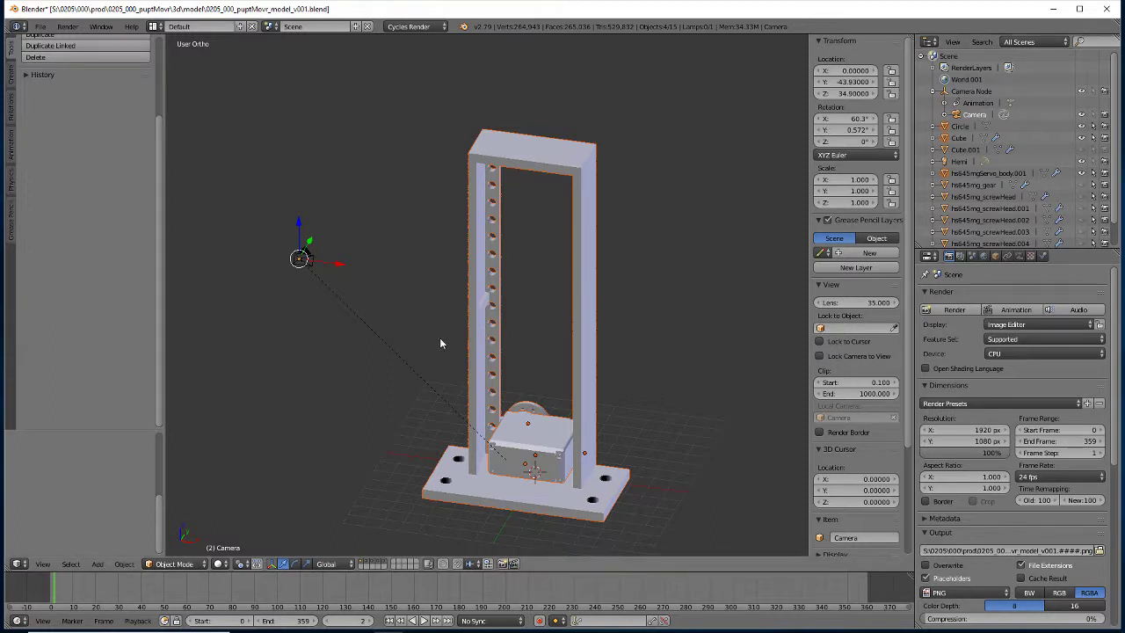
text(rz90)
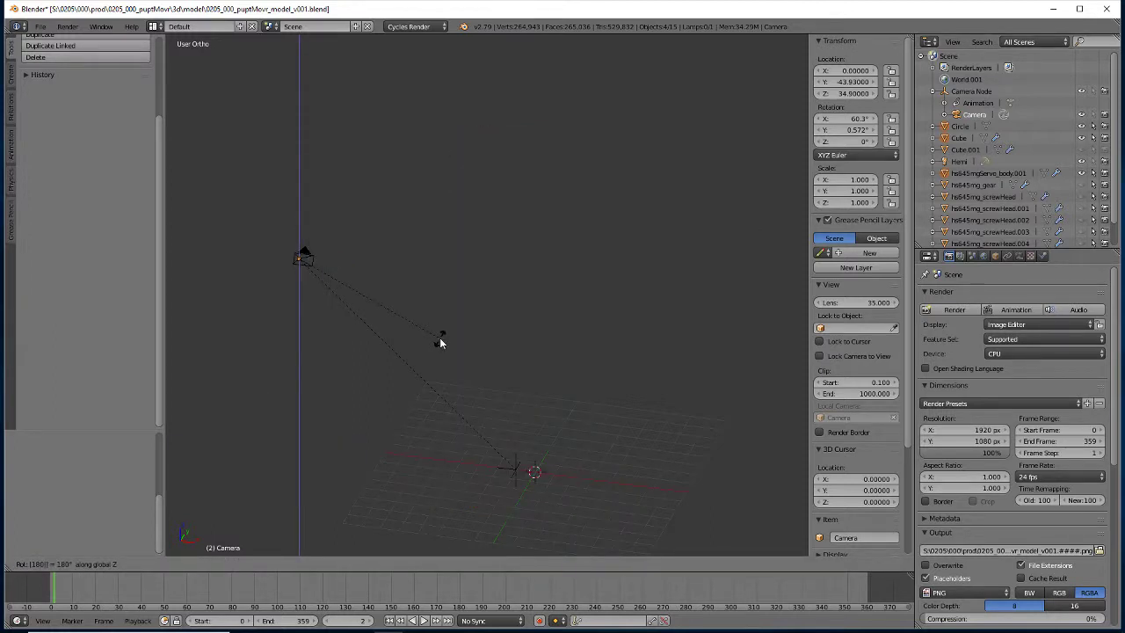
key(Return)
key(ctrl+z)
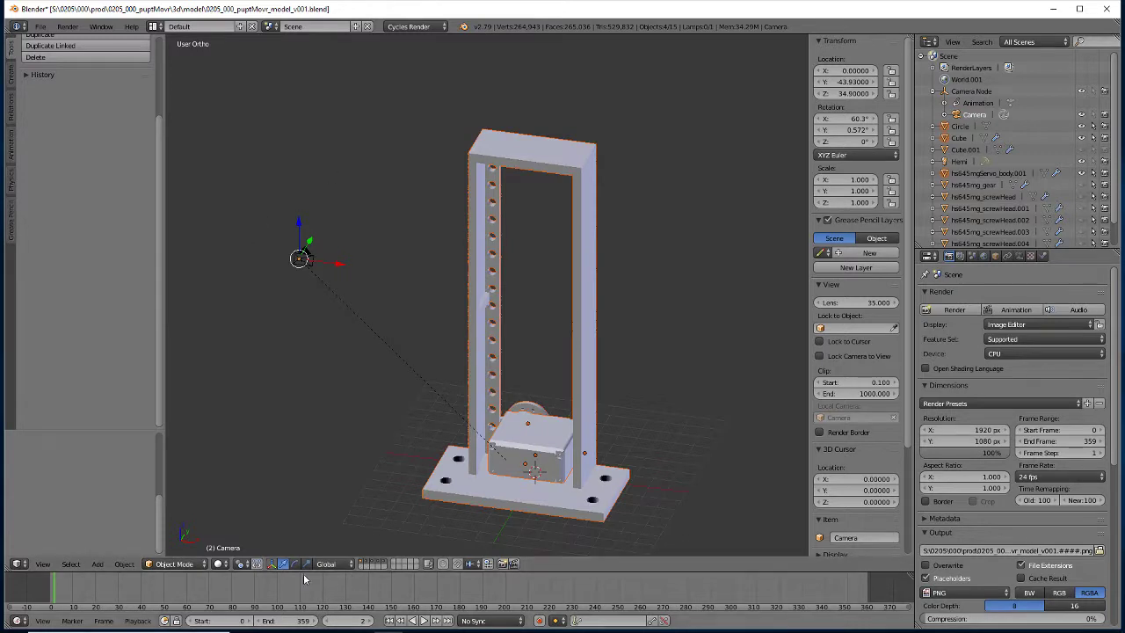
- Set the pivot point to 3D Cursor and rotate the assembly 90° about Z around the origin
click(241, 564)
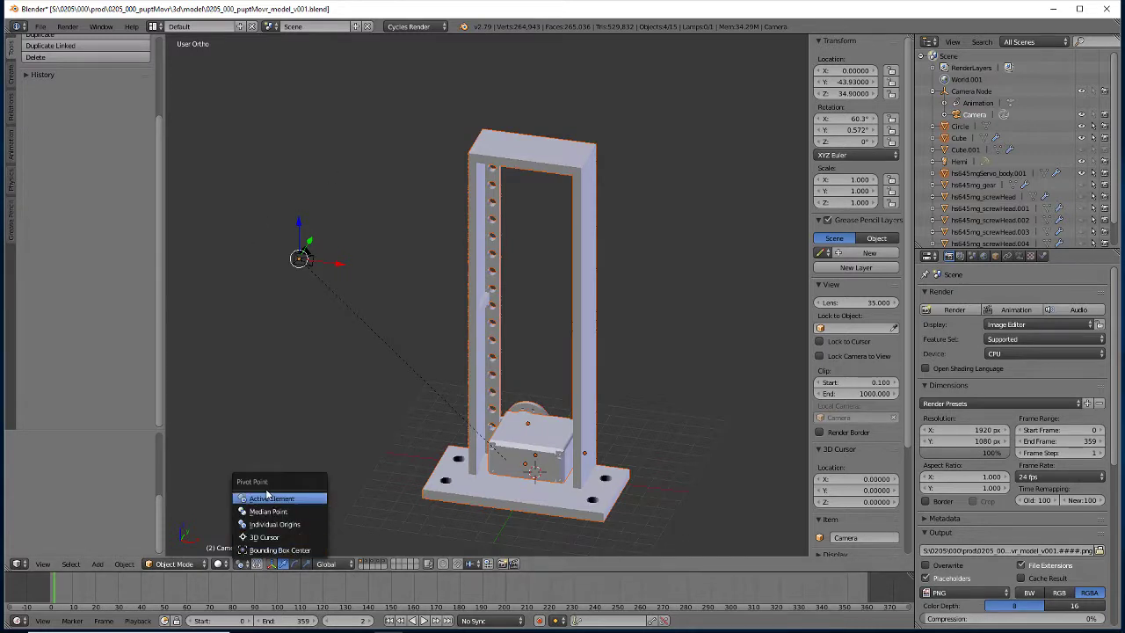
click(256, 537)
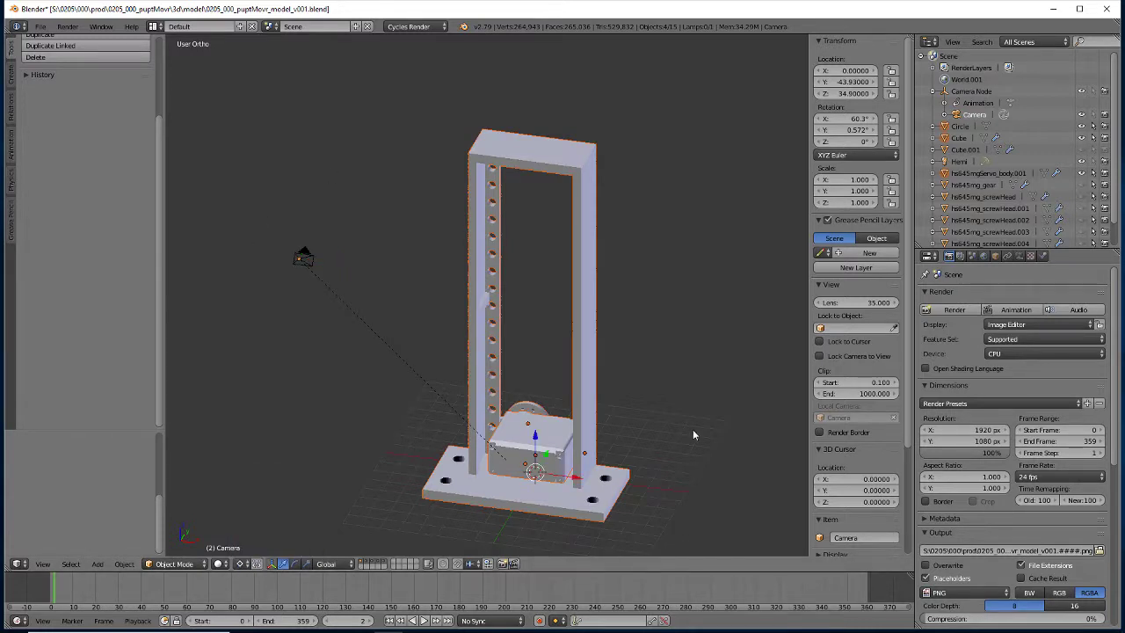
text(rz90)
key(Return)
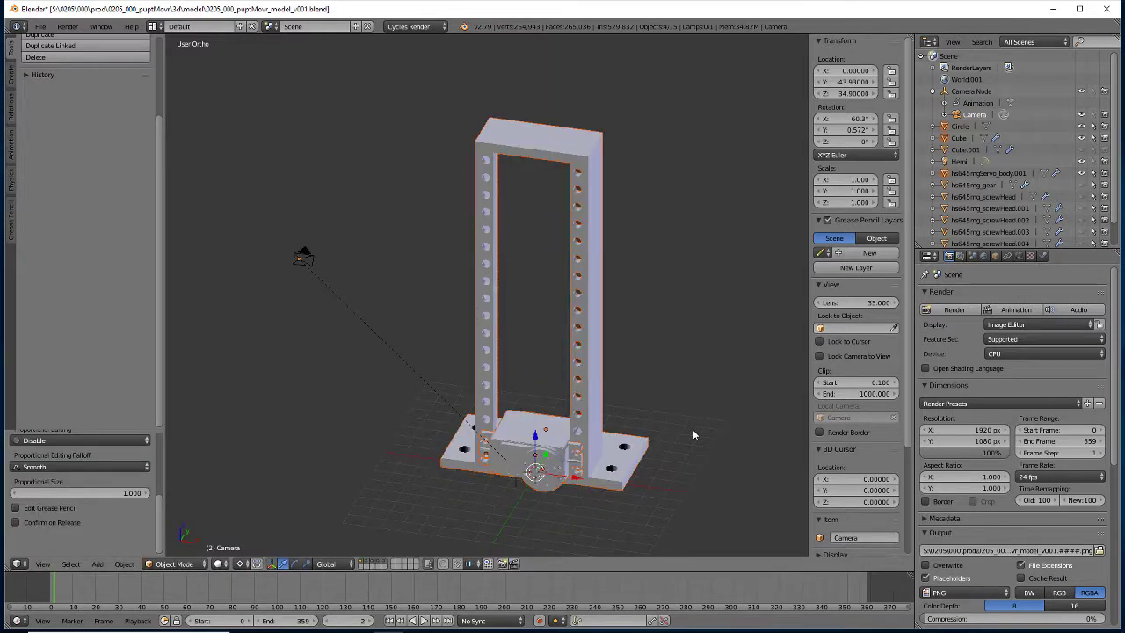
scroll(665, 484, up, 5)
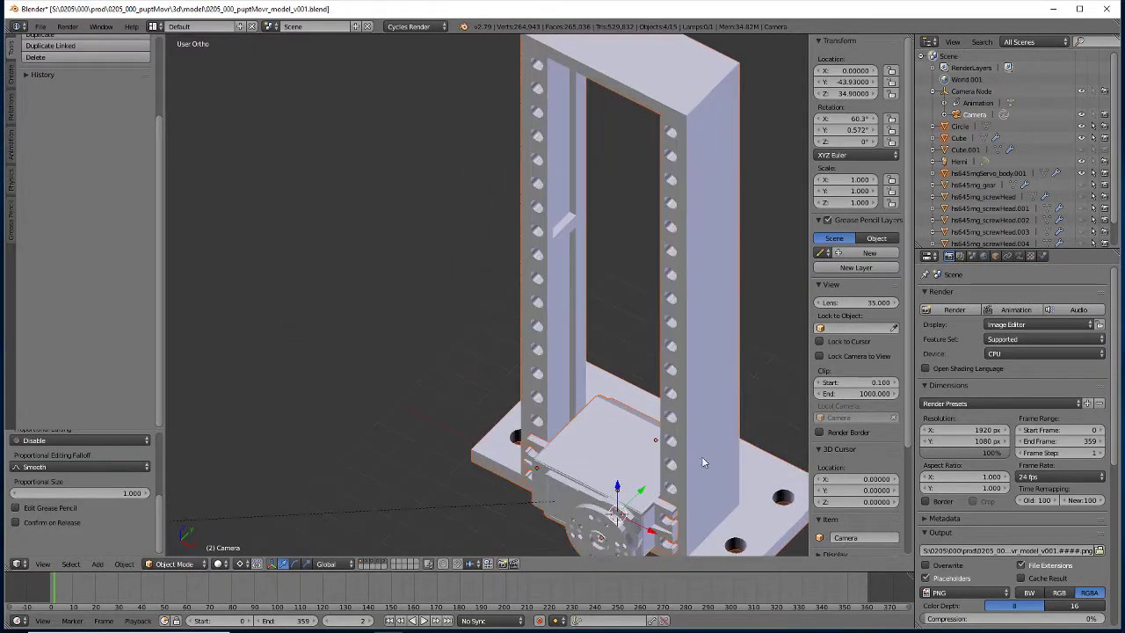
shift+middle_drag(708, 449, 499, 259)
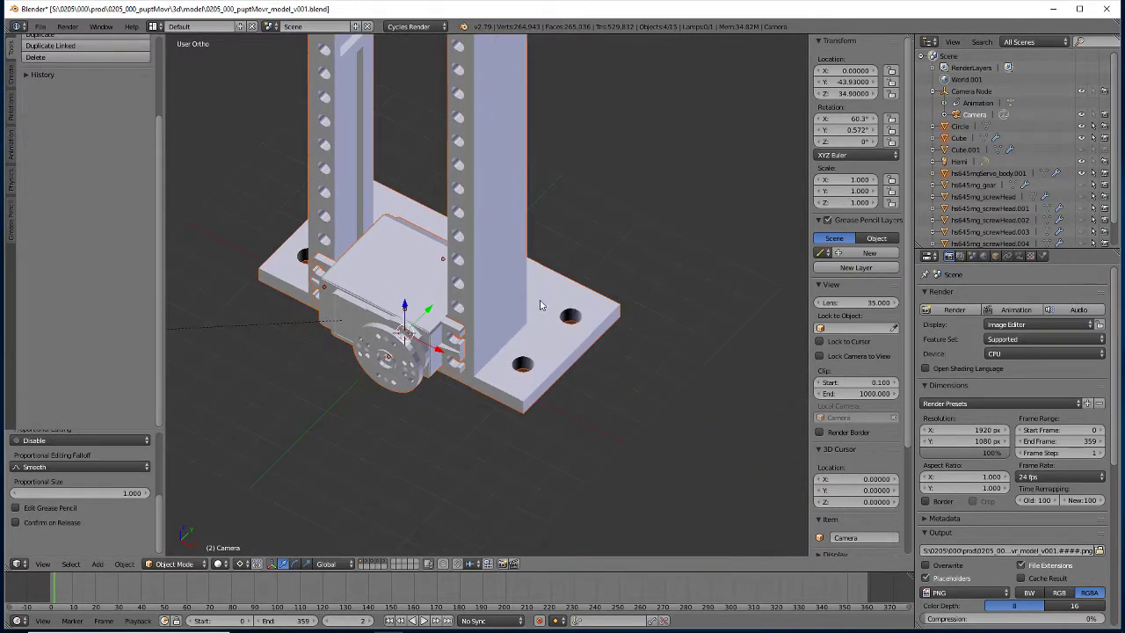
right_click(579, 323)
key(Tab)
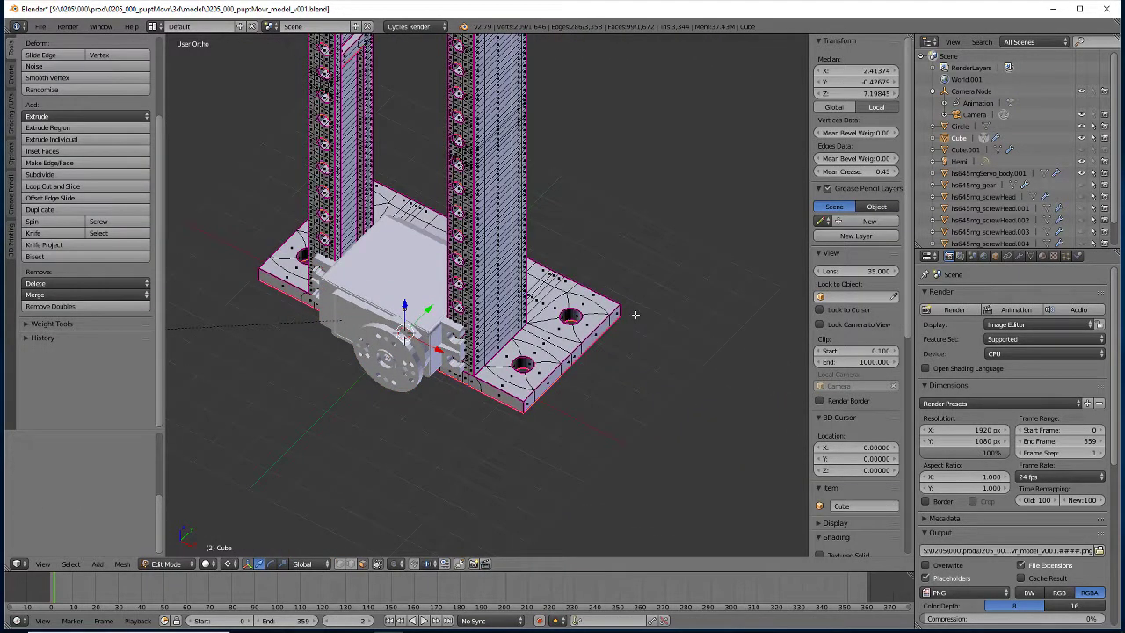
key(a)
key(a)
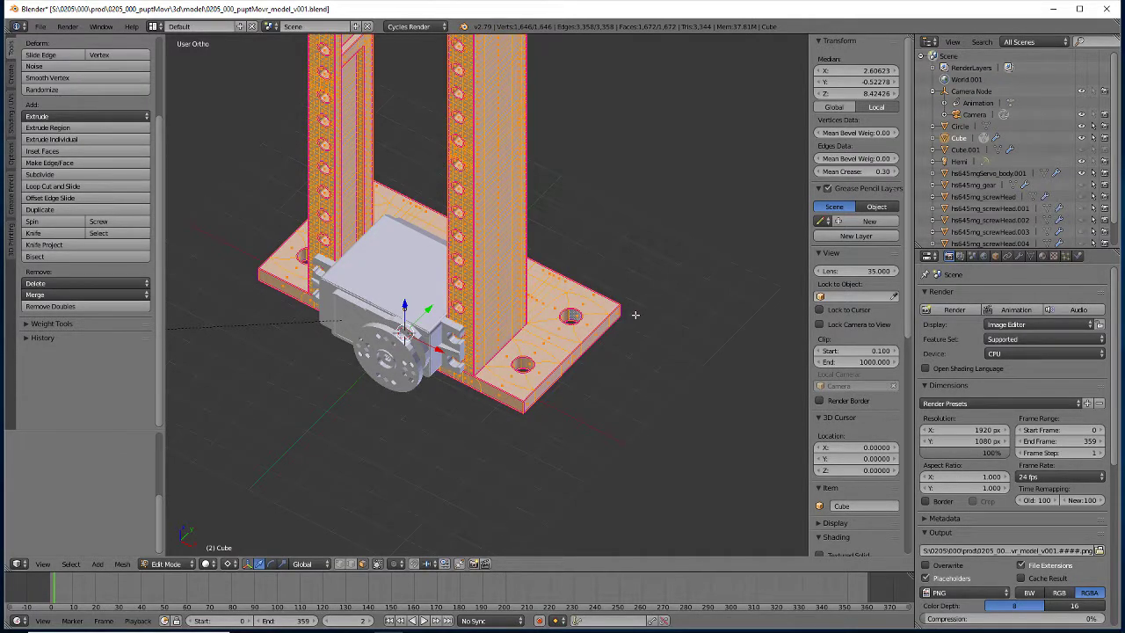
key(Tab)
middle_drag(571, 321, 532, 295)
scroll(532, 301, down, 3)
scroll(532, 308, up, 1)
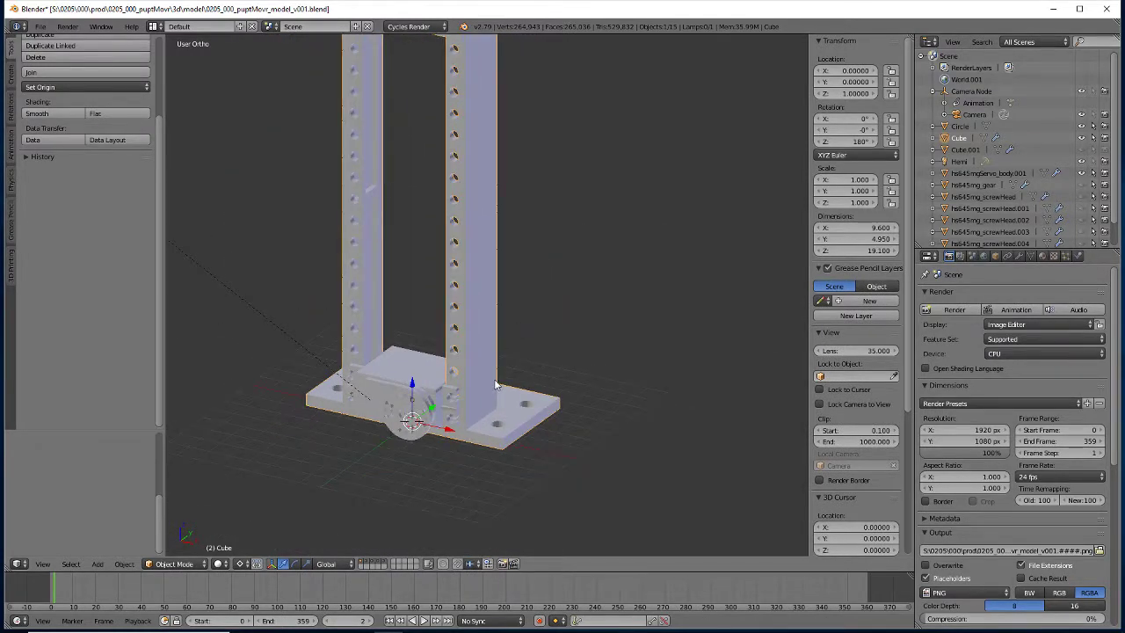
scroll(495, 384, down, 5)
scroll(590, 426, up, 3)
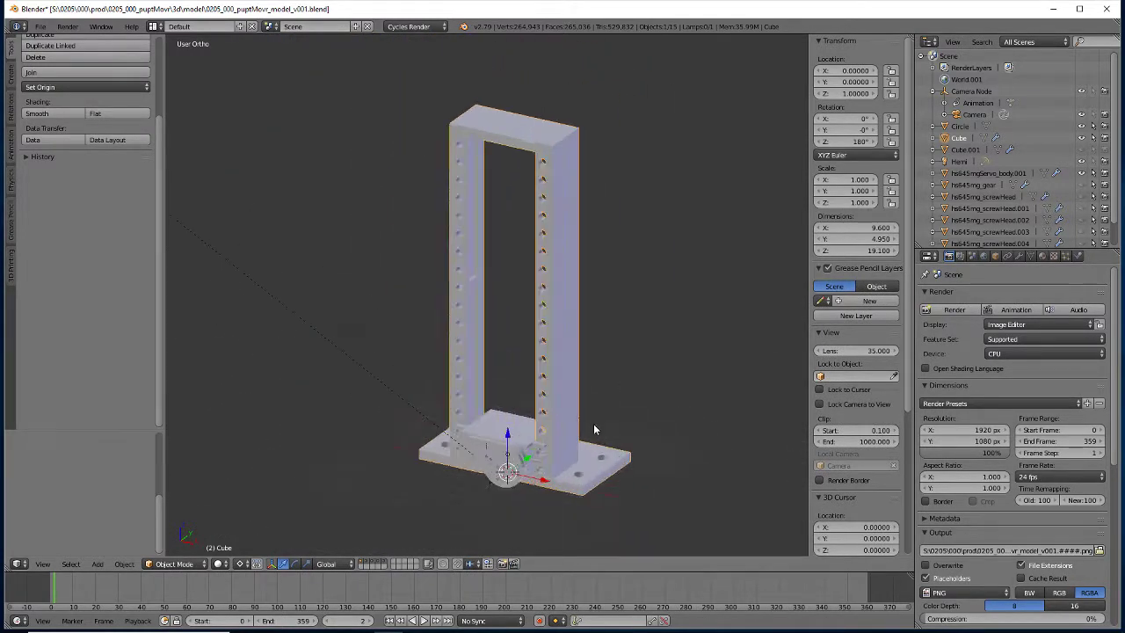
scroll(594, 423, up, 2)
middle_drag(600, 425, 600, 328)
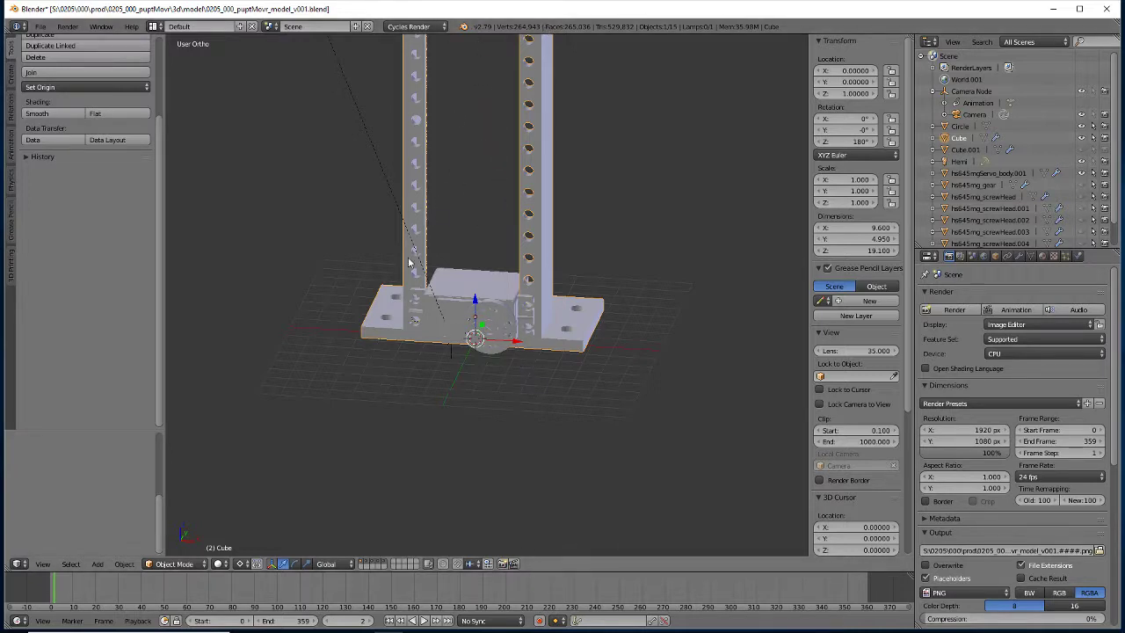
middle_drag(413, 266, 498, 251)
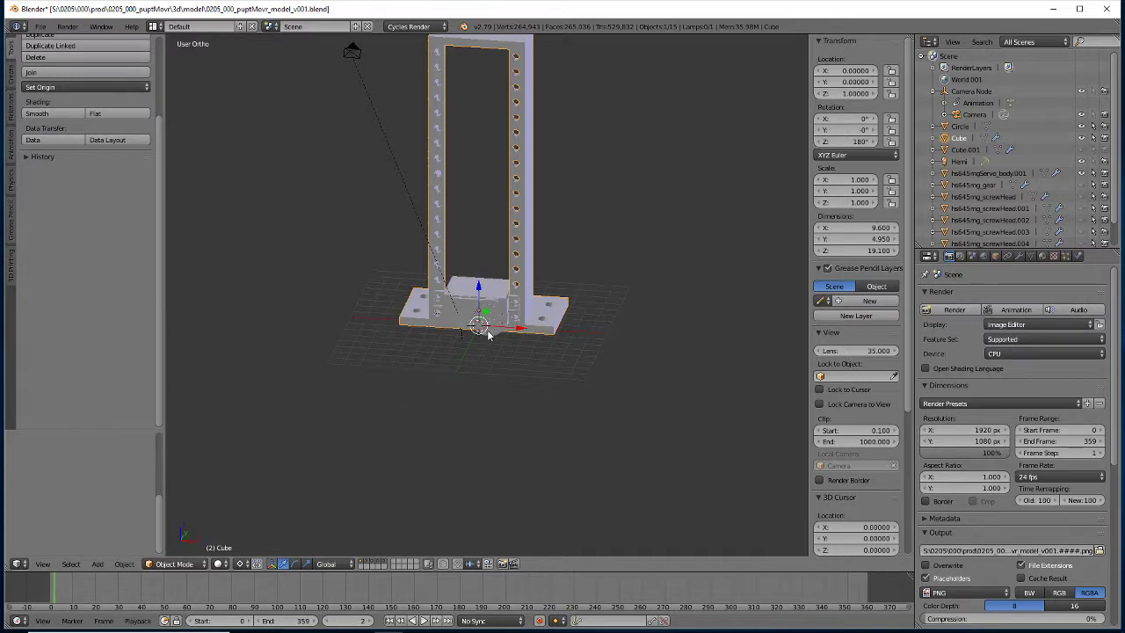
scroll(494, 343, down, 2)
scroll(489, 336, up, 5)
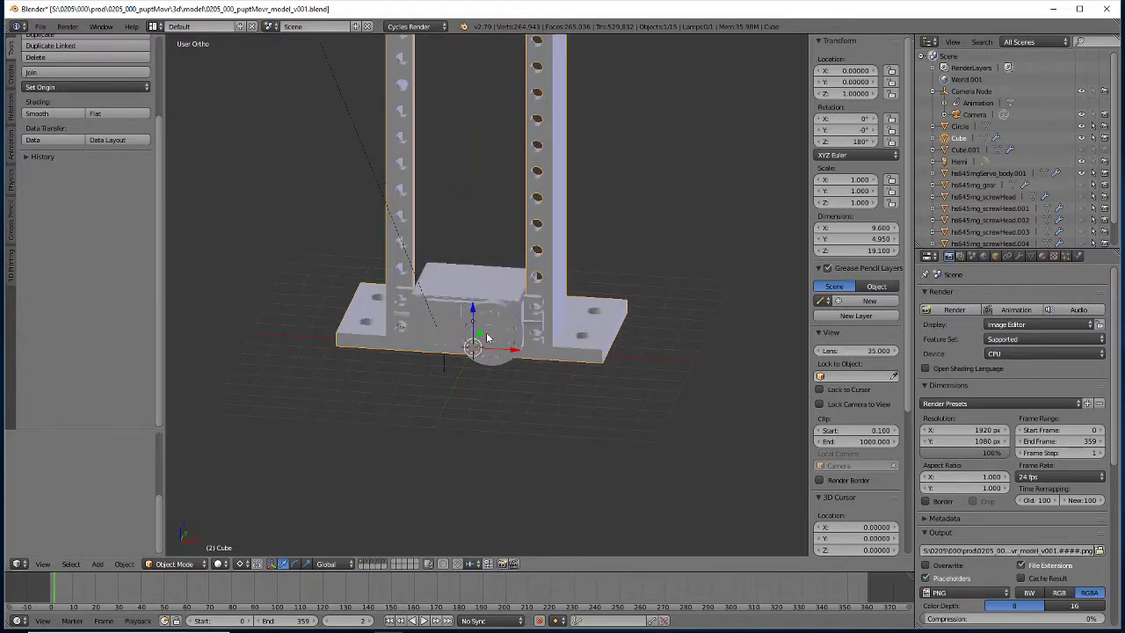
scroll(486, 342, down, 3)
shift+middle_drag(484, 344, 512, 417)
scroll(513, 422, up, 2)
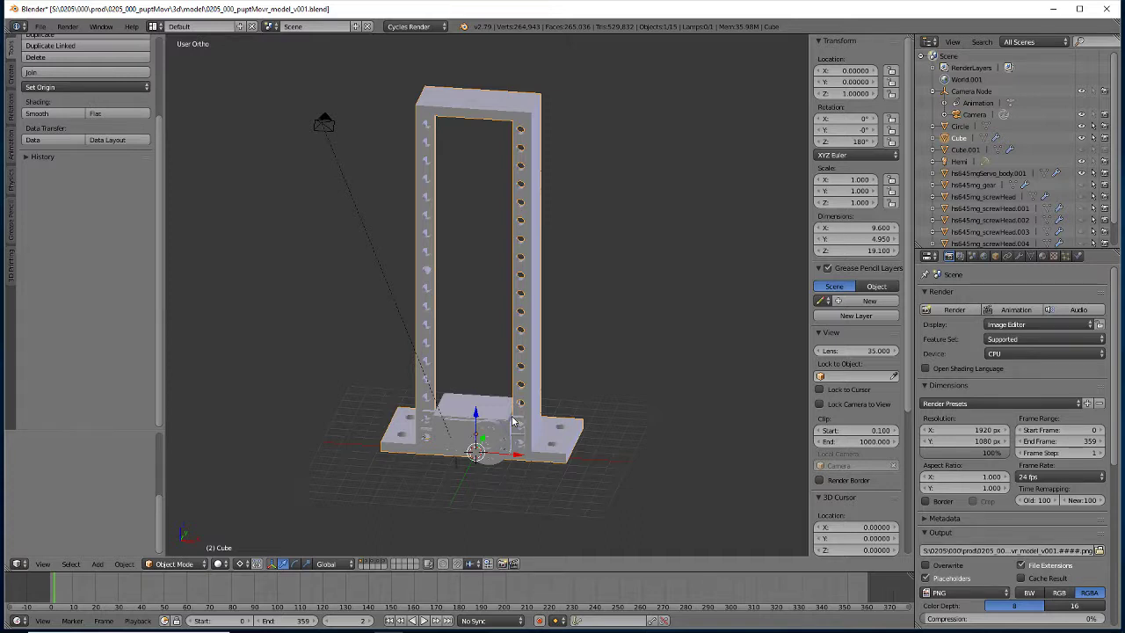
mouse_move(499, 441)
middle_down()
mouse_move(602, 450)
mouse_move(498, 453)
middle_up()
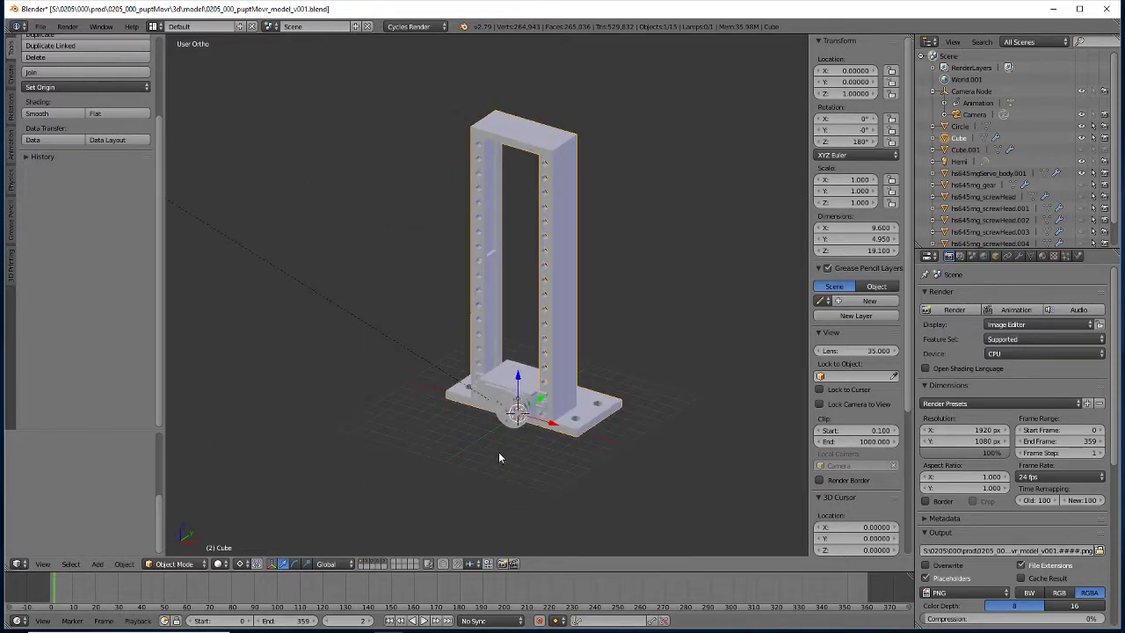
scroll(499, 450, up, 3)
scroll(505, 453, down, 3)
scroll(510, 455, up, 3)
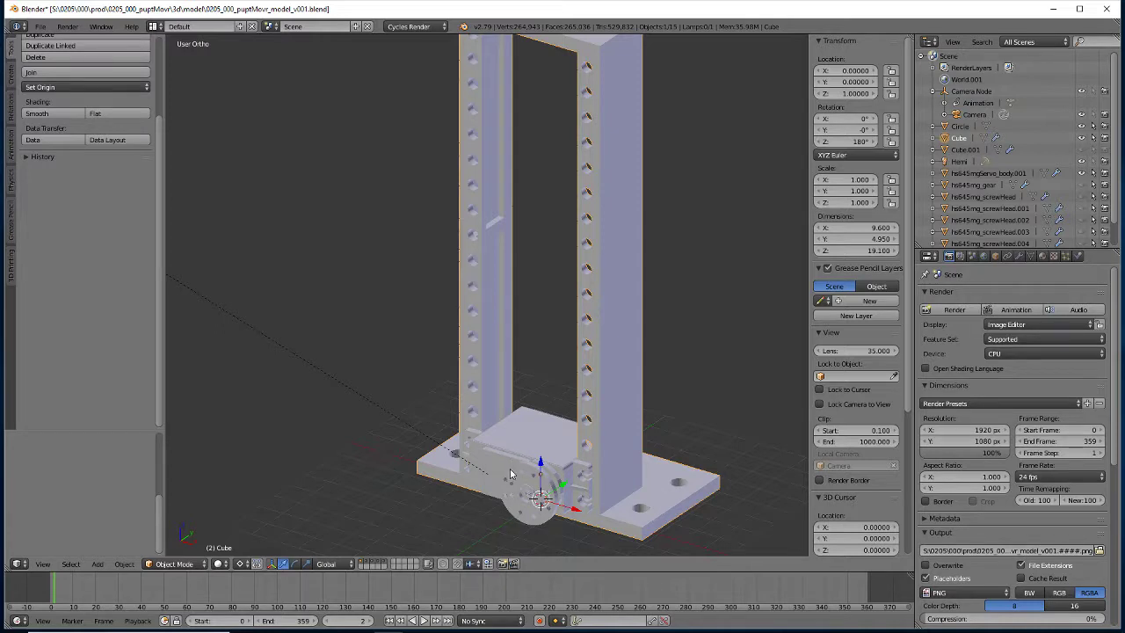
middle_drag(511, 475, 539, 469)
scroll(539, 468, down, 6)
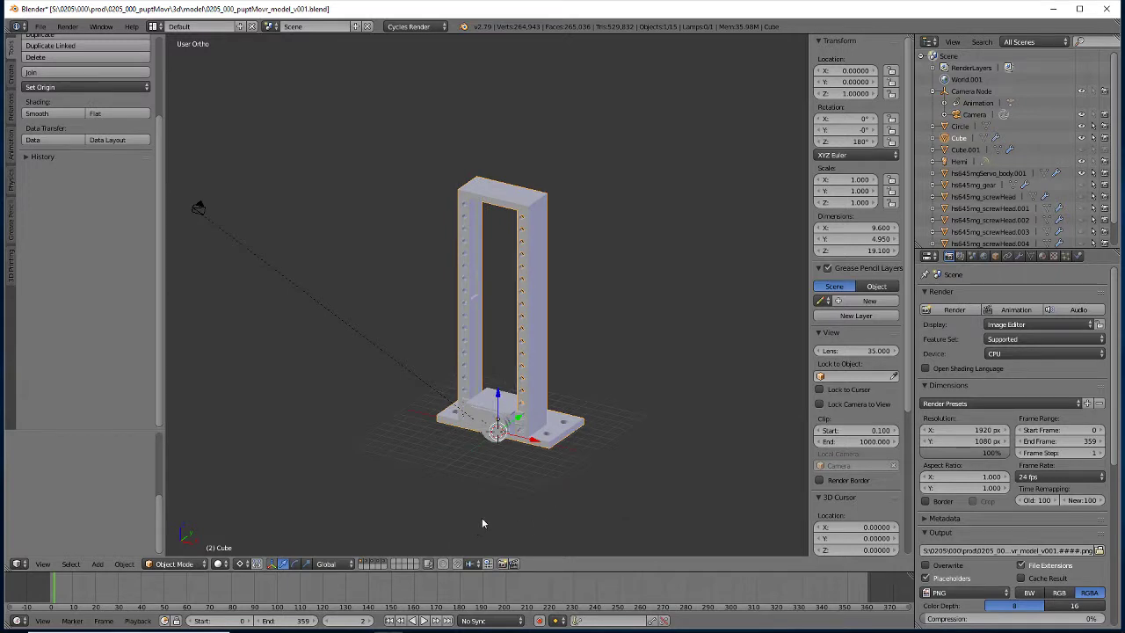
scroll(527, 479, up, 4)
scroll(526, 479, down, 2)
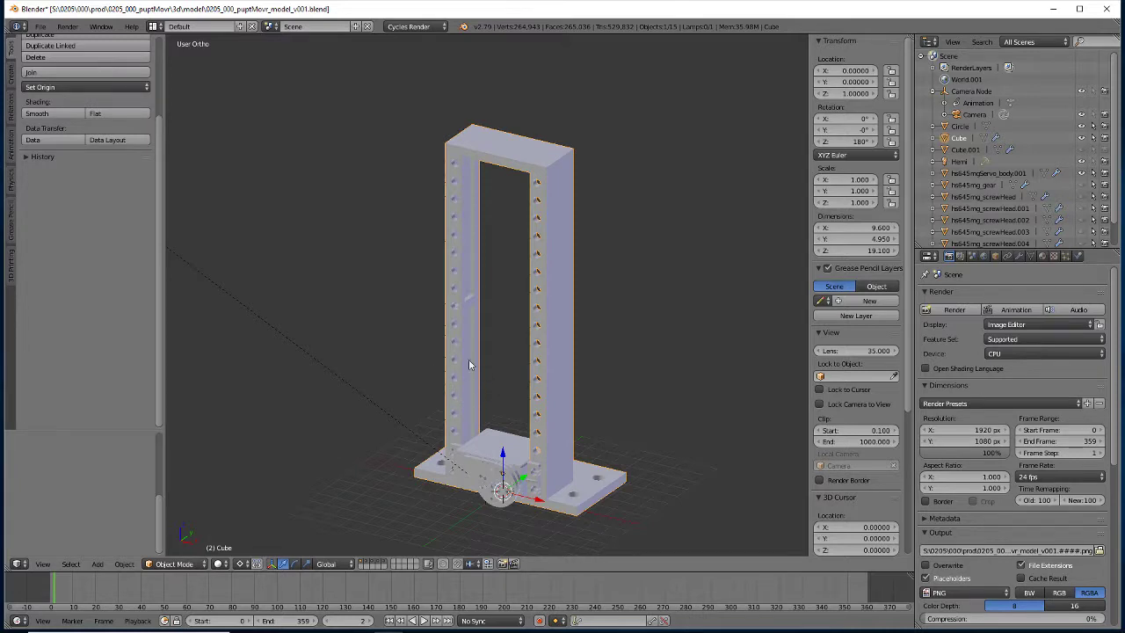
middle_drag(510, 500, 479, 303)
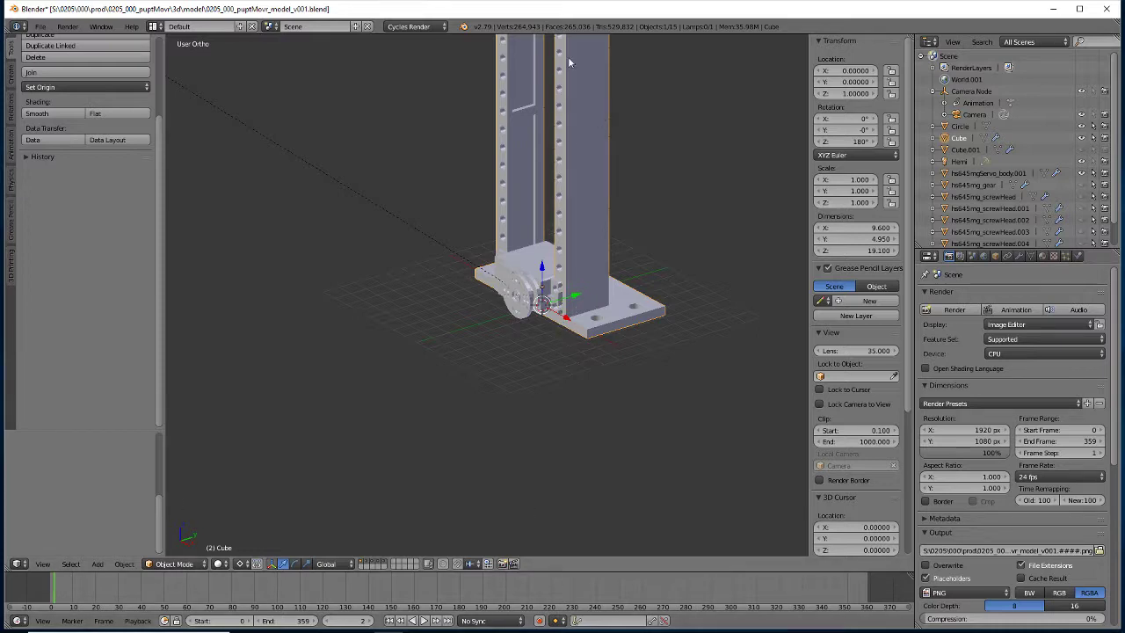
- Orbit and zoom to a side-on close view of the servo horn at the tower's base
mouse_move(506, 324)
middle_down()
mouse_move(656, 329)
mouse_move(514, 320)
middle_up()
scroll(514, 321, down, 1)
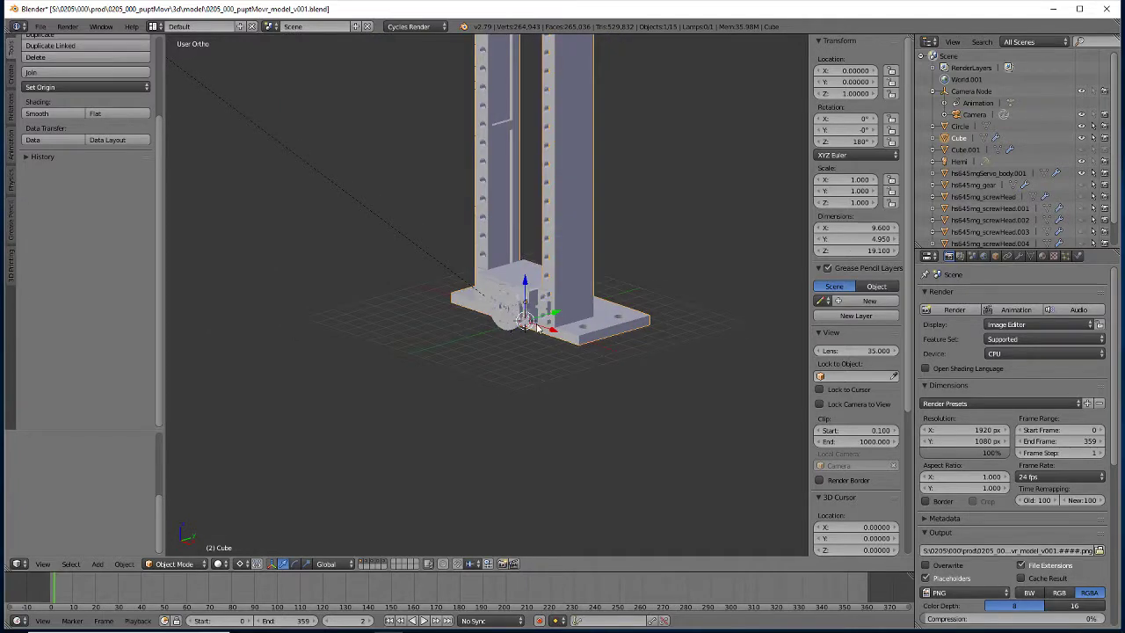
scroll(529, 333, down, 2)
scroll(529, 334, up, 6)
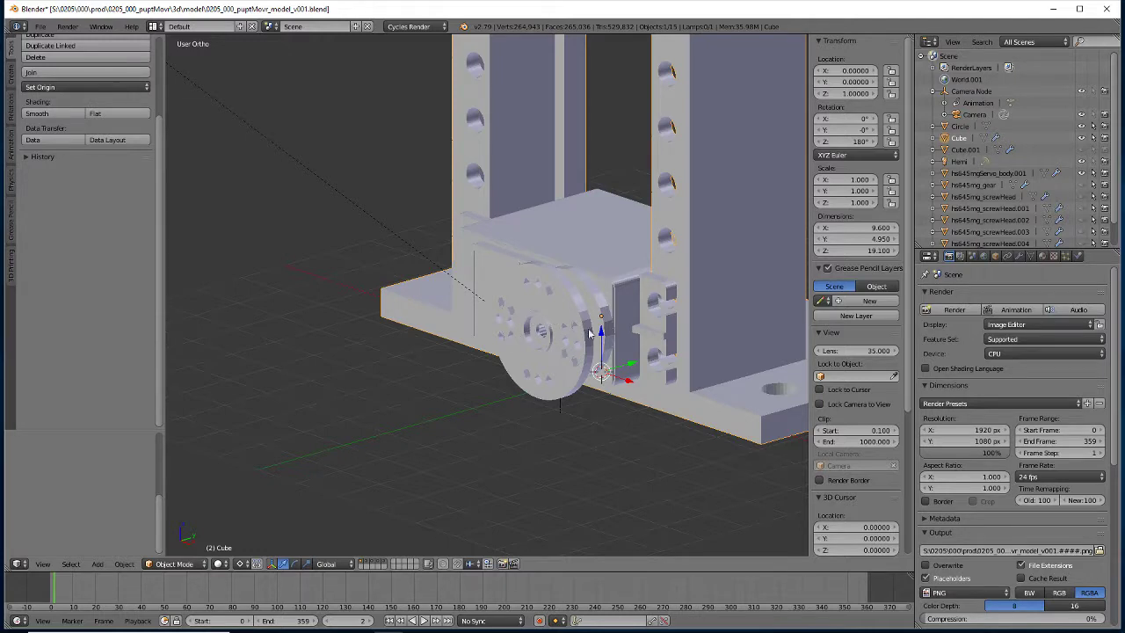
scroll(525, 342, down, 3)
middle_drag(524, 342, 367, 357)
scroll(519, 352, up, 4)
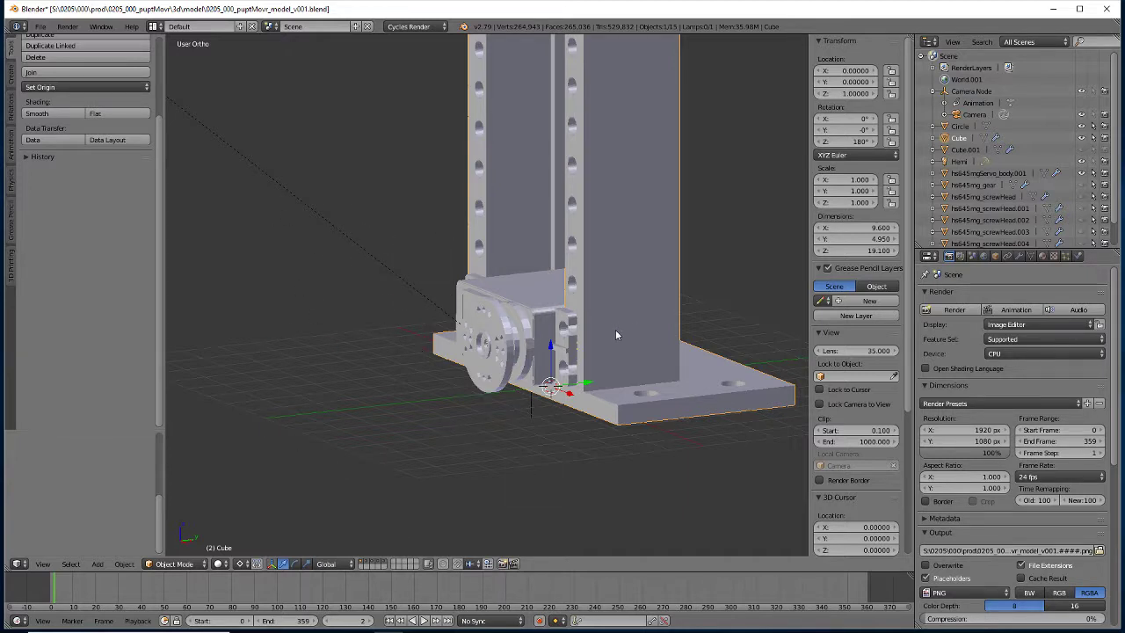
scroll(620, 379, down, 5)
scroll(620, 382, up, 5)
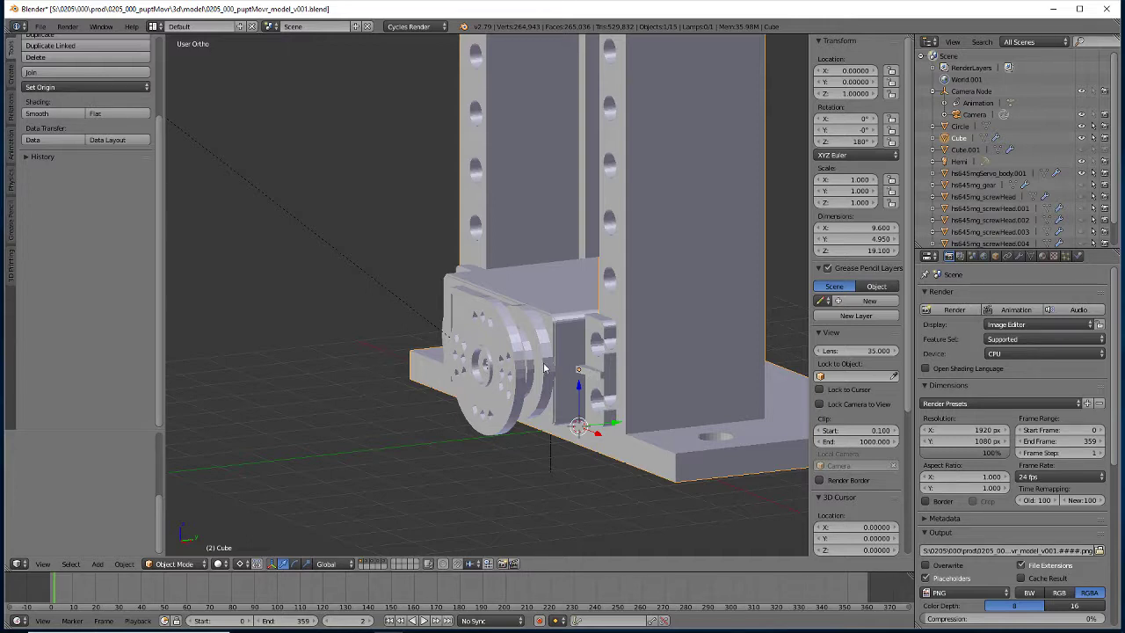
- Select the servo horn disc and inspect it from several angles
scroll(483, 378, up, 1)
right_click(494, 352)
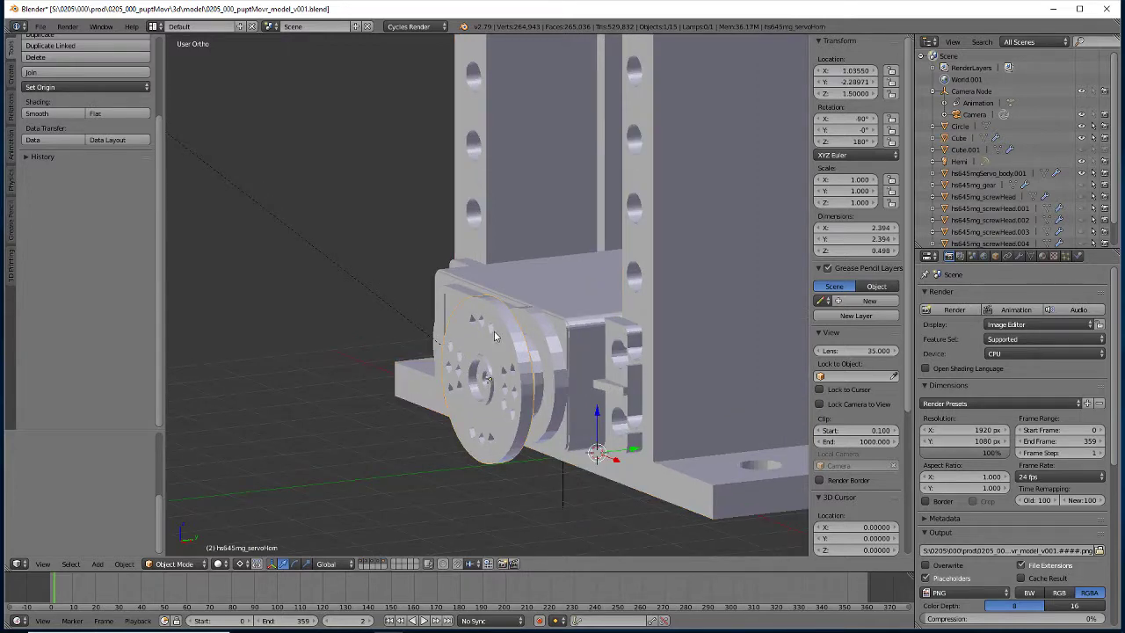
scroll(630, 379, up, 5)
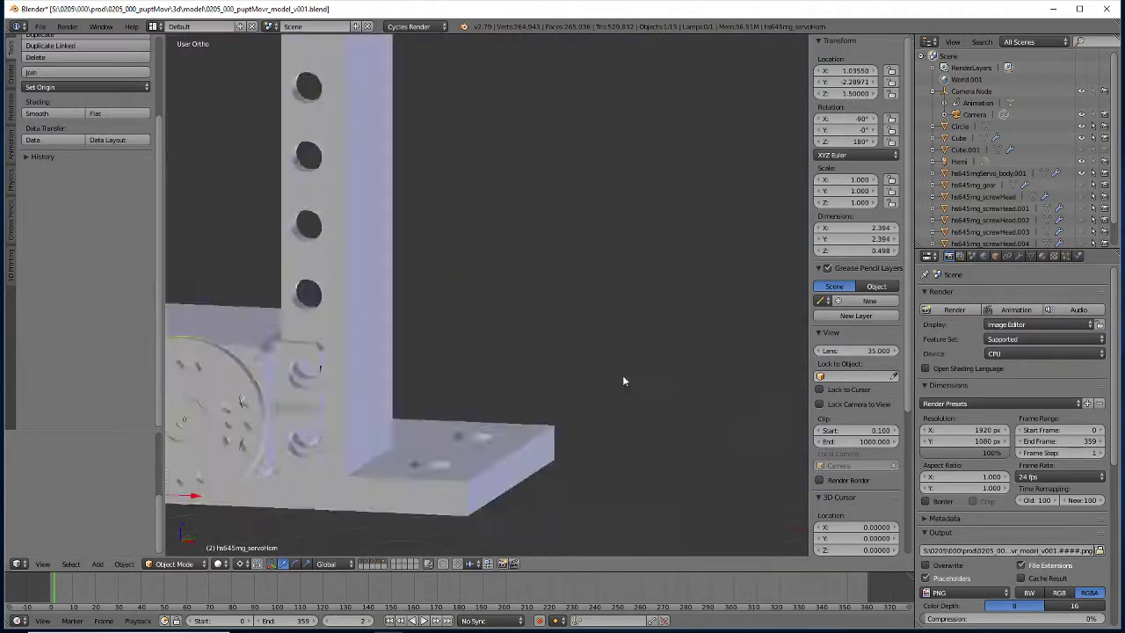
middle_drag(630, 379, 492, 378)
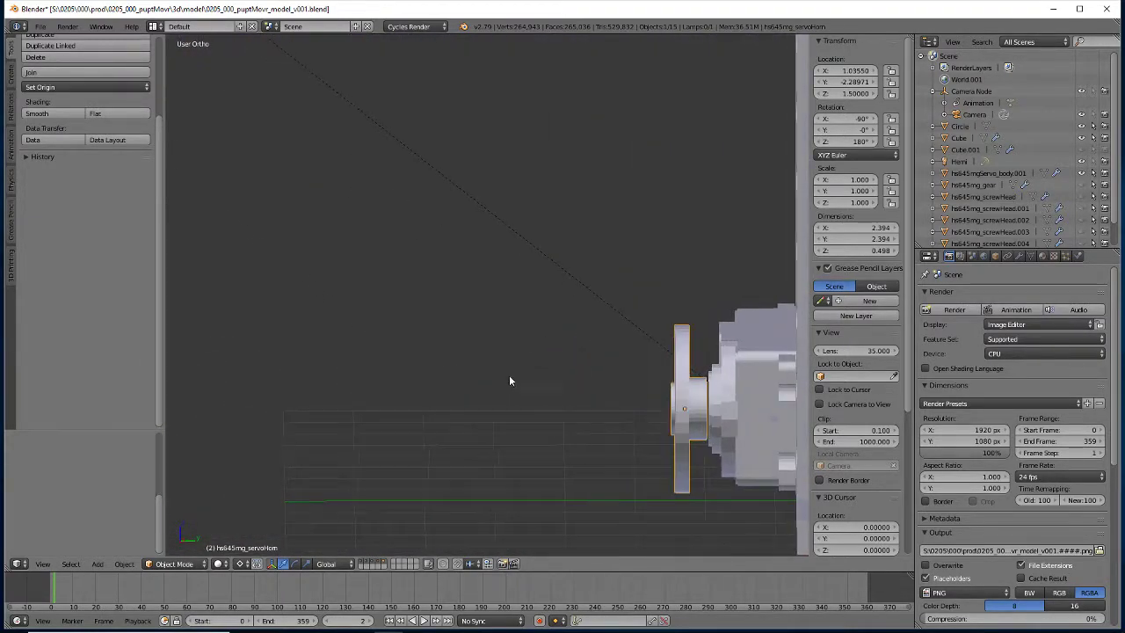
middle_drag(570, 394, 650, 394)
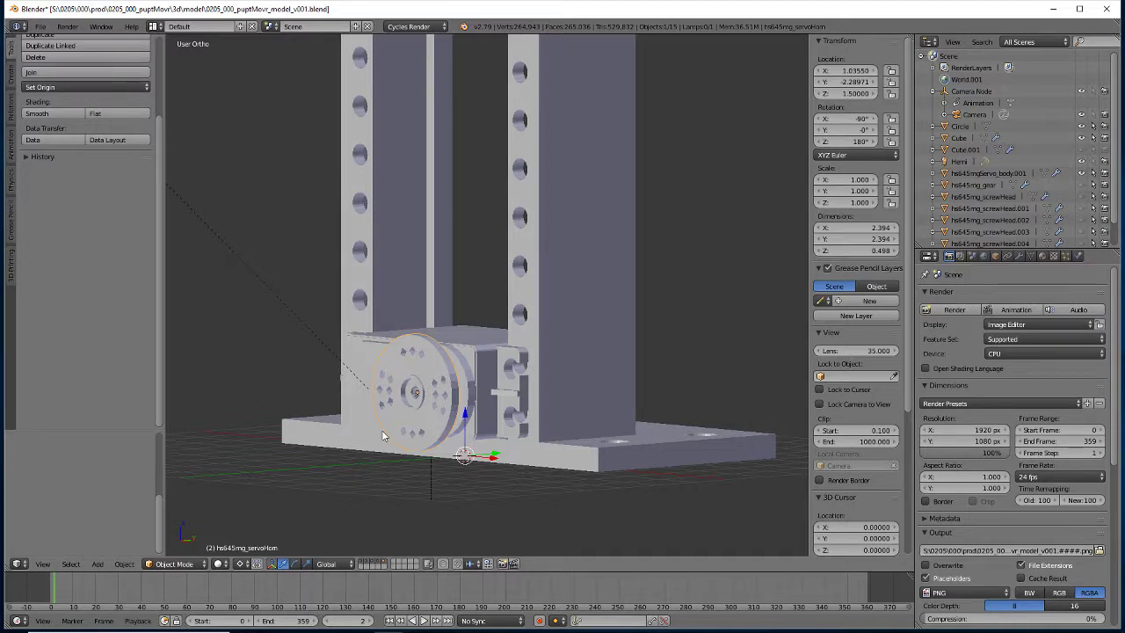
scroll(589, 423, down, 4)
scroll(474, 402, up, 6)
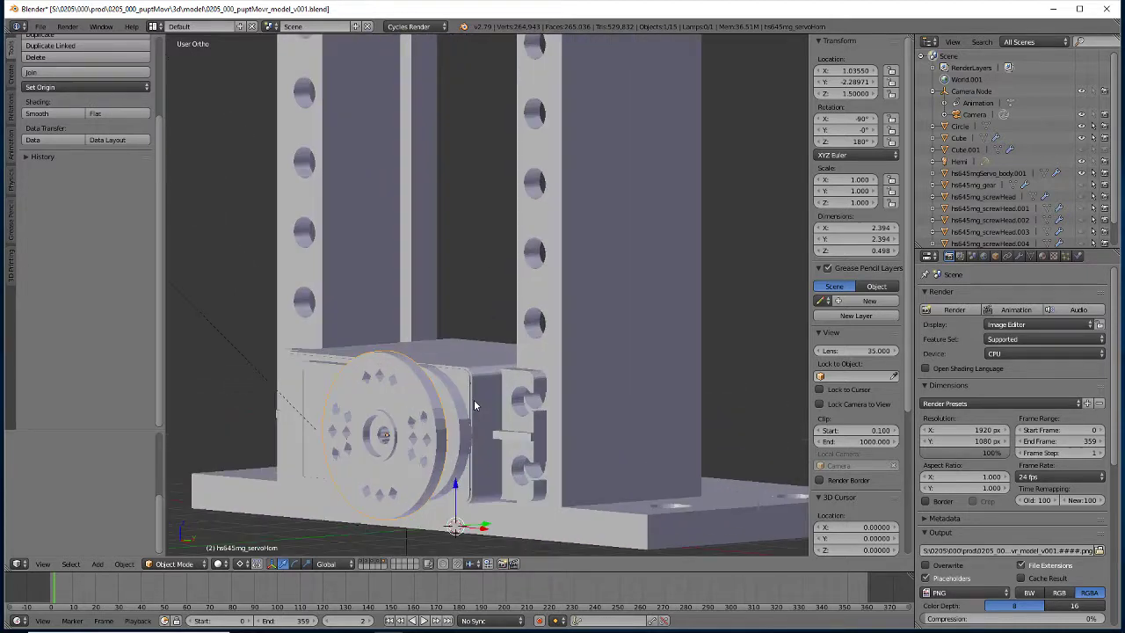
shift+middle_drag(456, 431, 557, 322)
scroll(539, 329, down, 2)
scroll(536, 354, up, 2)
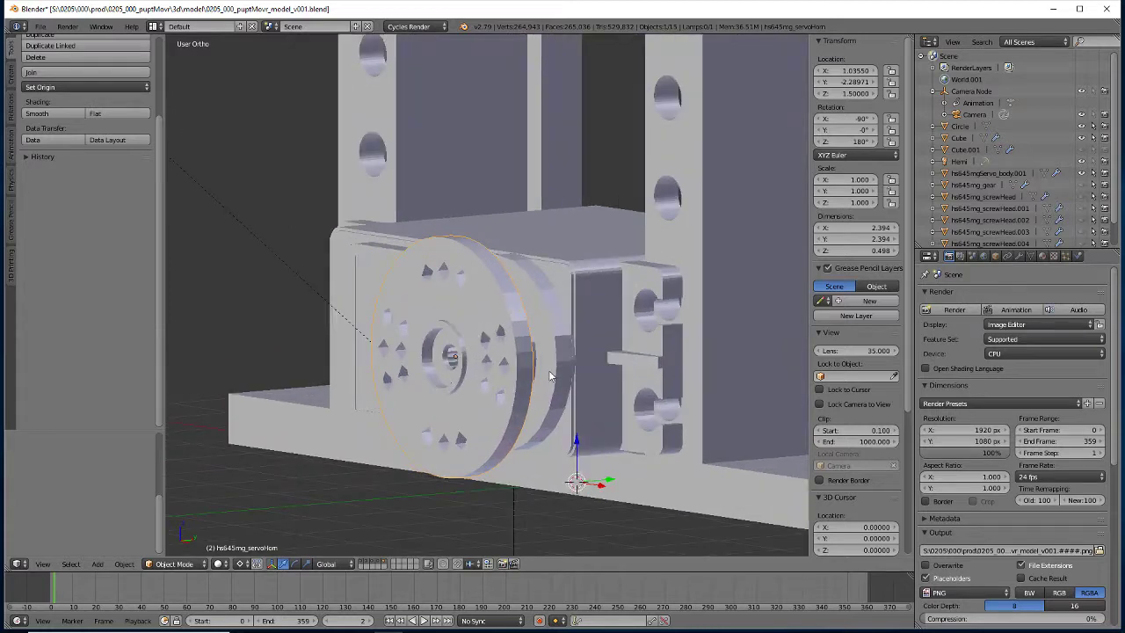
scroll(550, 375, down, 2)
mouse_move(551, 368)
middle_down()
mouse_move(488, 371)
mouse_move(550, 373)
middle_up()
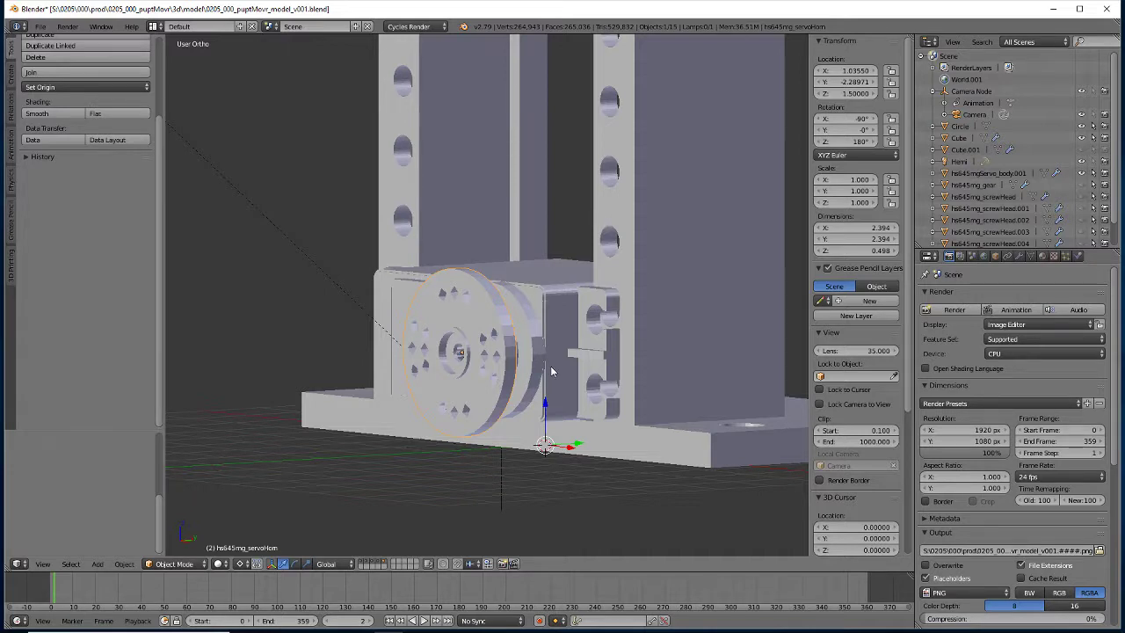
scroll(481, 367, down, 3)
scroll(481, 366, up, 4)
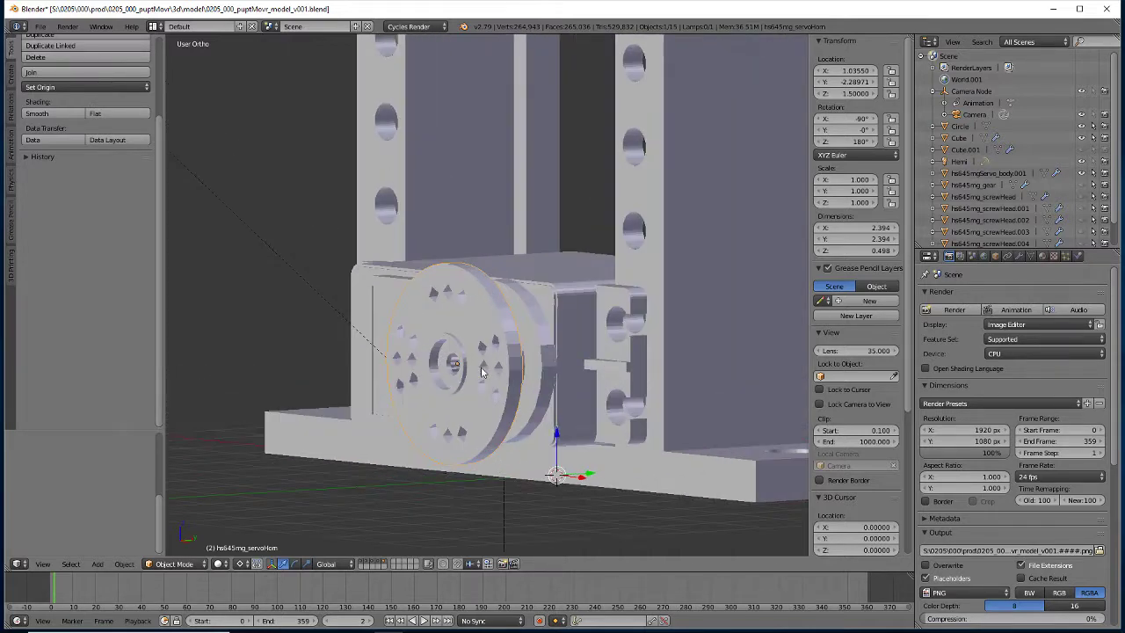
scroll(482, 374, down, 3)
scroll(562, 372, up, 5)
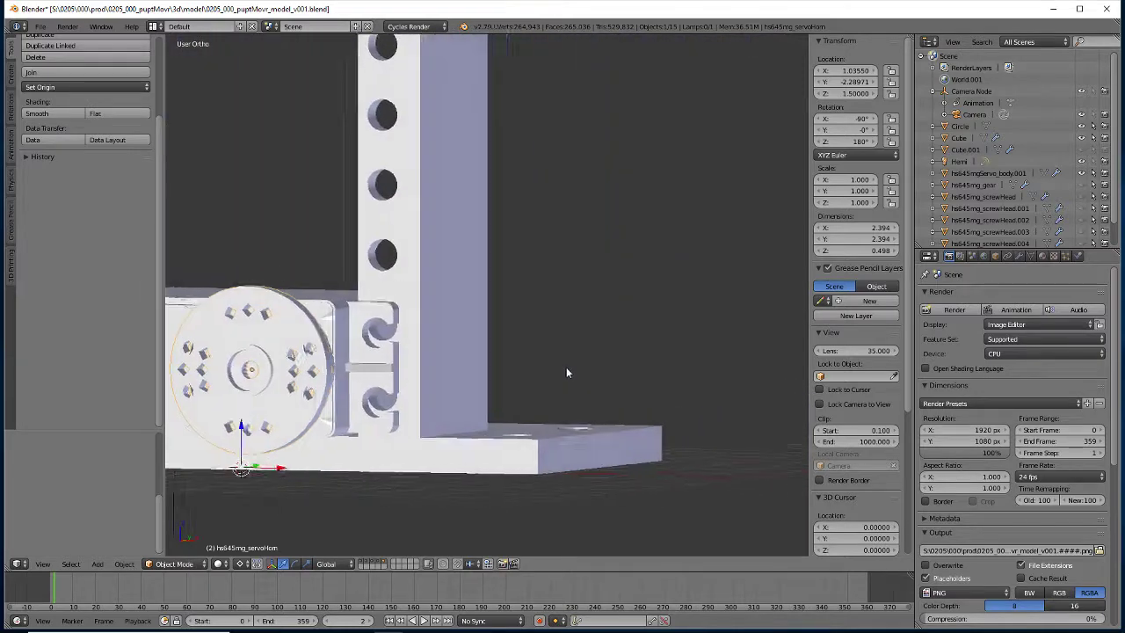
scroll(540, 378, down, 2)
scroll(536, 369, down, 3)
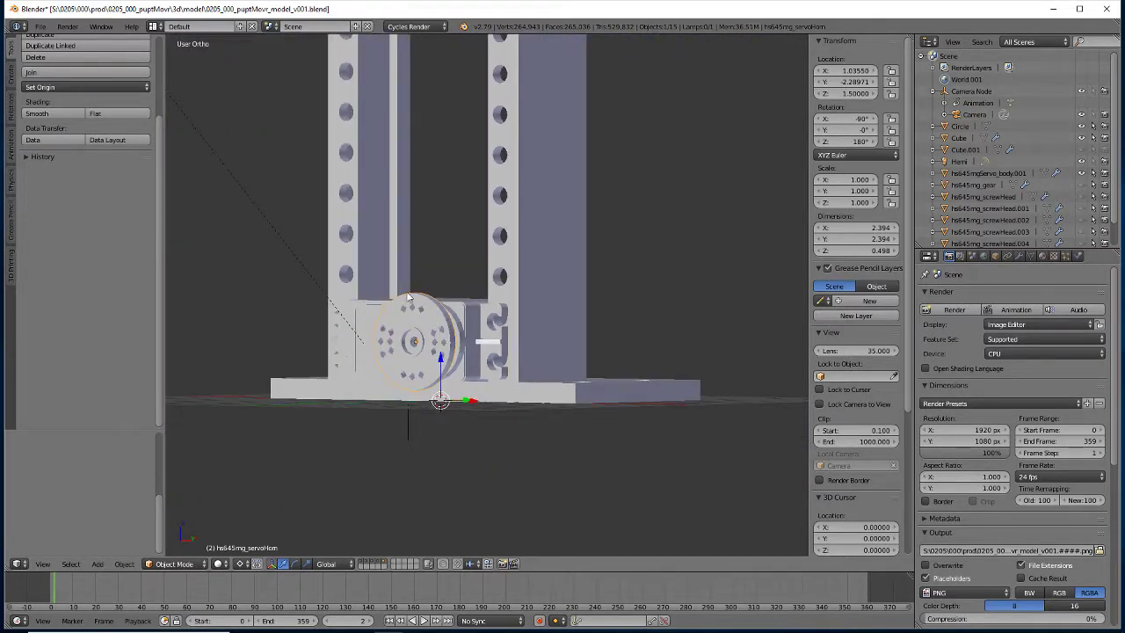
- Save the scene as the new version 0205_000_puptMovr_model_v002.blend
key(ctrl+shift+s)
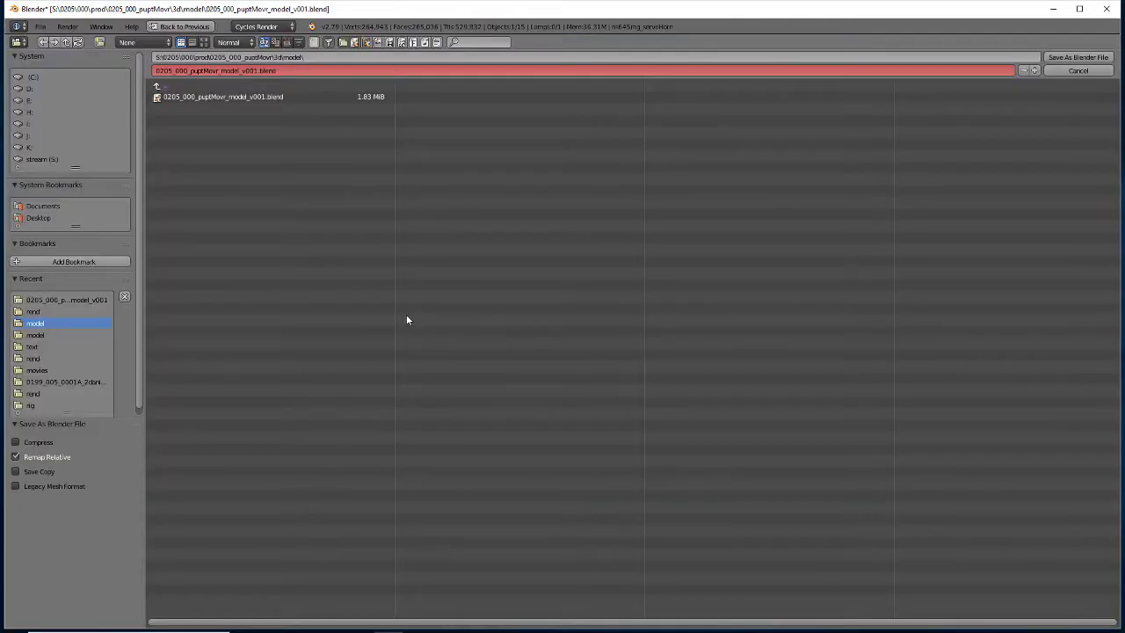
click(1034, 70)
click(1077, 57)
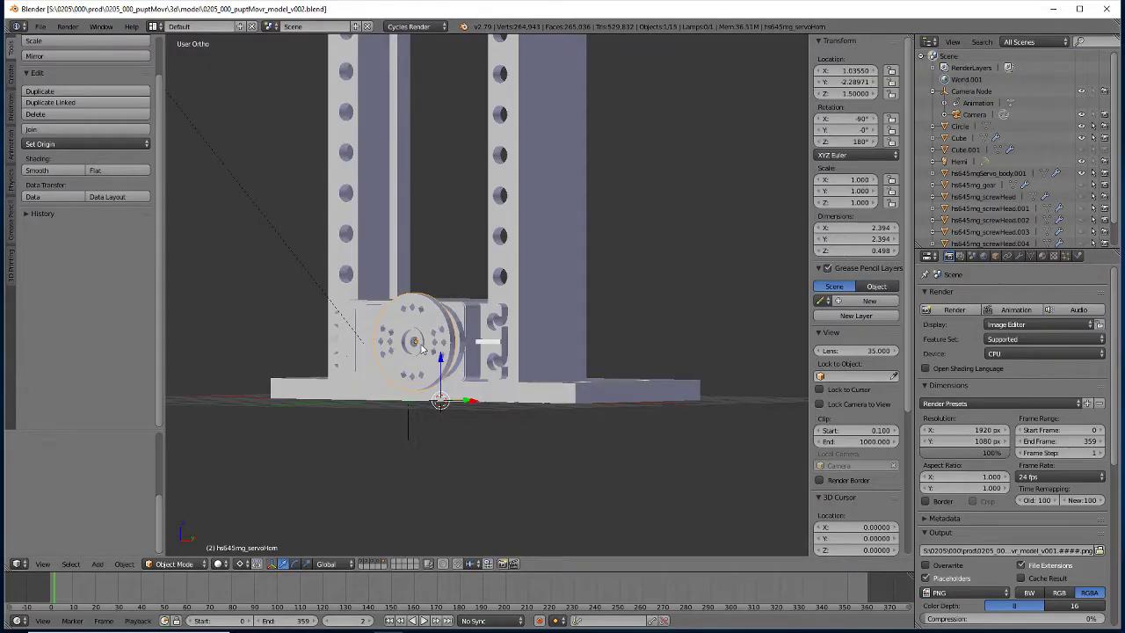
- Hide everything but the servo horn disc, then frame it and view it edge-on
key(Tab)
scroll(431, 362, up, 4)
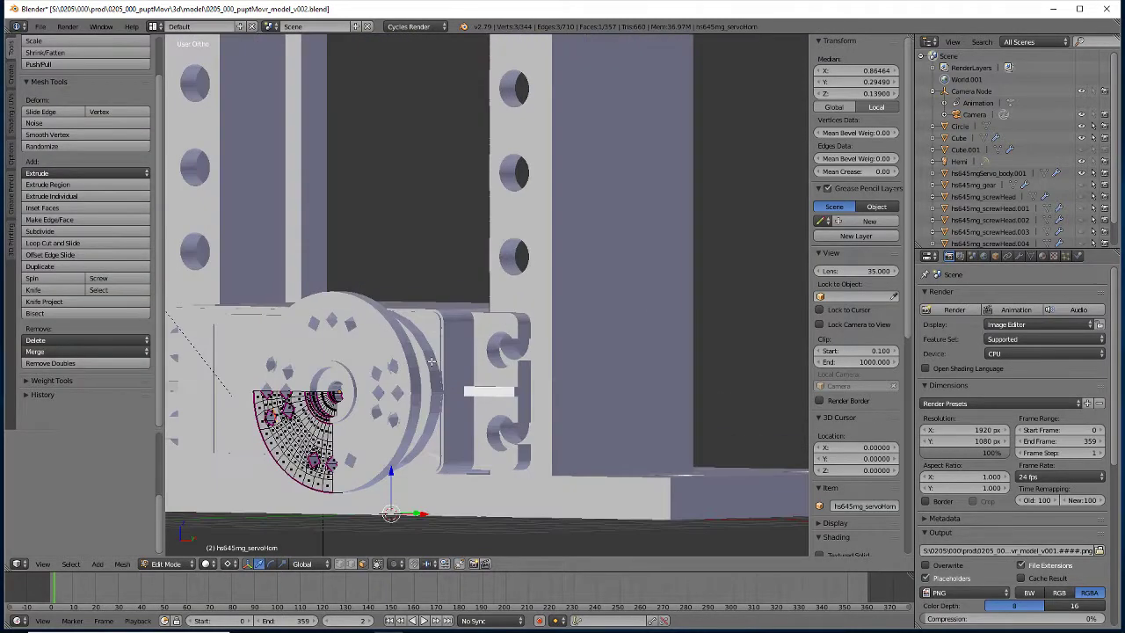
shift+middle_drag(430, 362, 594, 286)
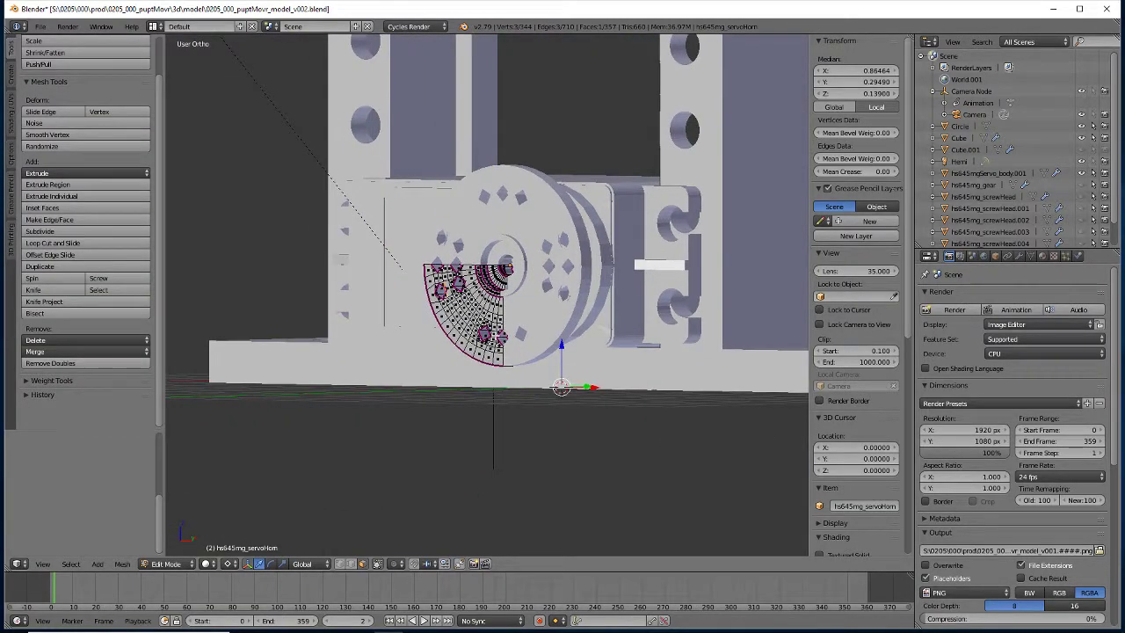
key(Tab)
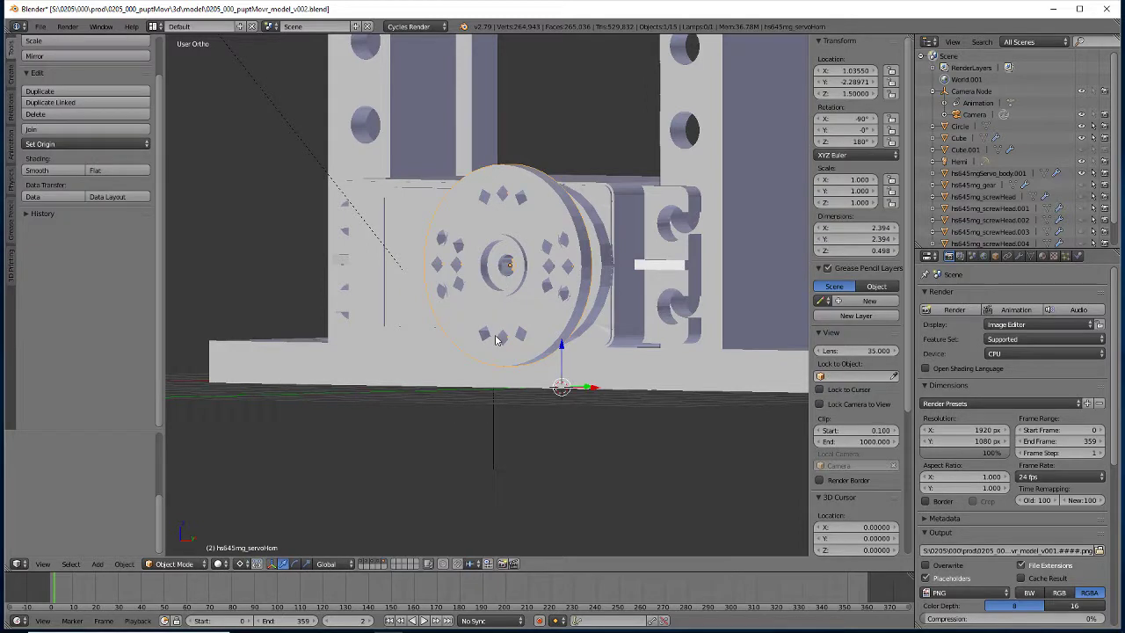
key(shift+h)
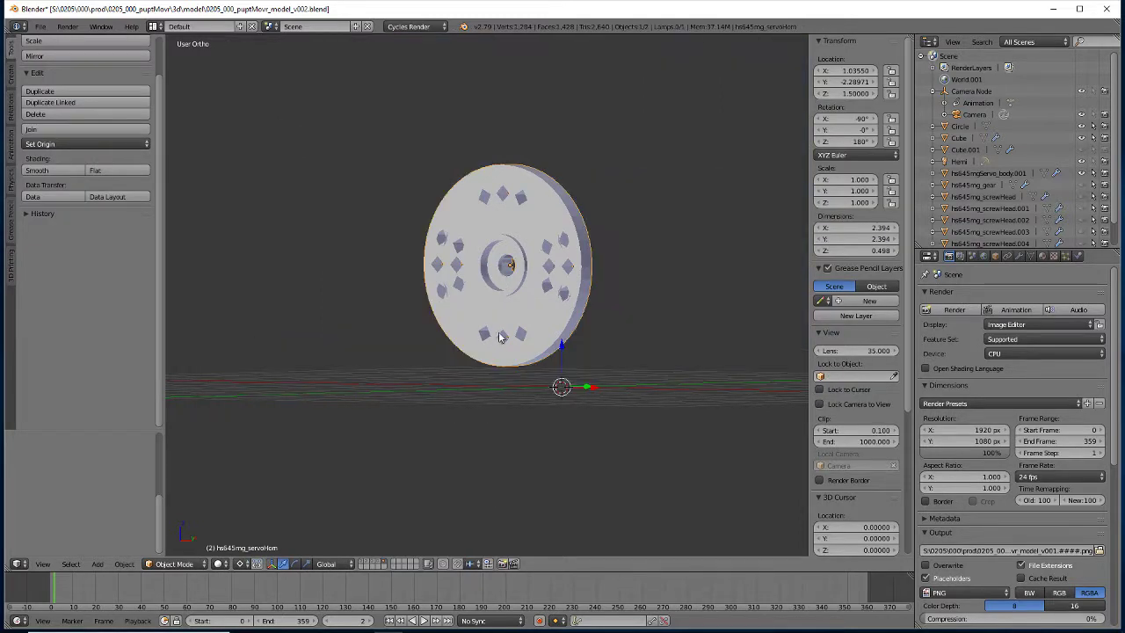
middle_drag(393, 290, 437, 303)
key(KP_Decimal)
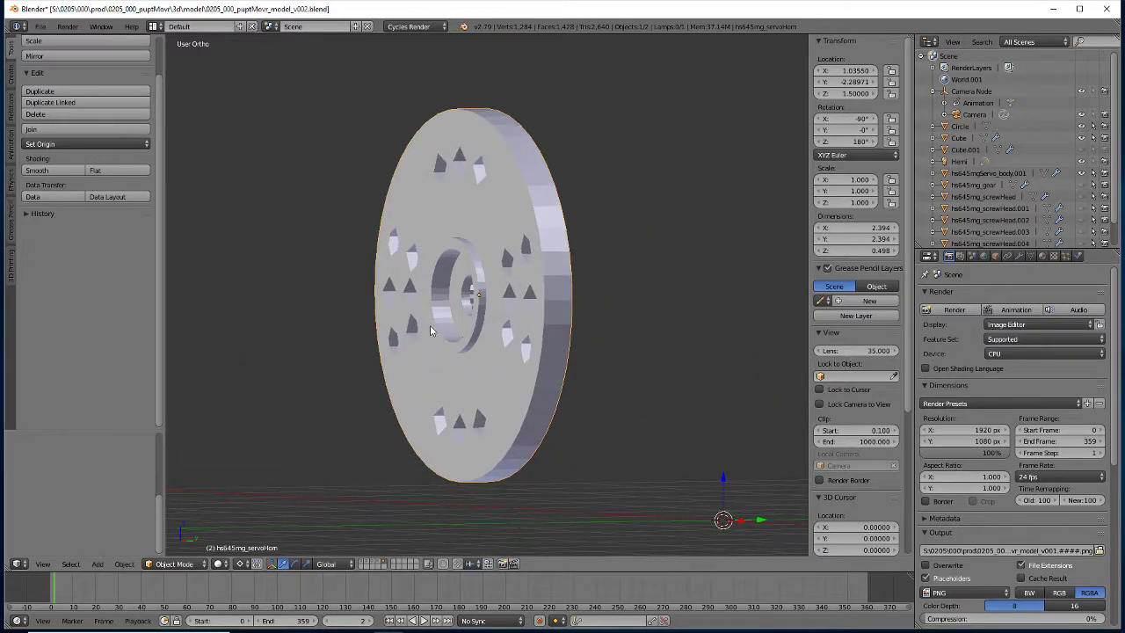
middle_drag(472, 339, 505, 315)
- In Edit Mode, switch to a wireframe front view and lasso the mesh quarter's outer part
key(Tab)
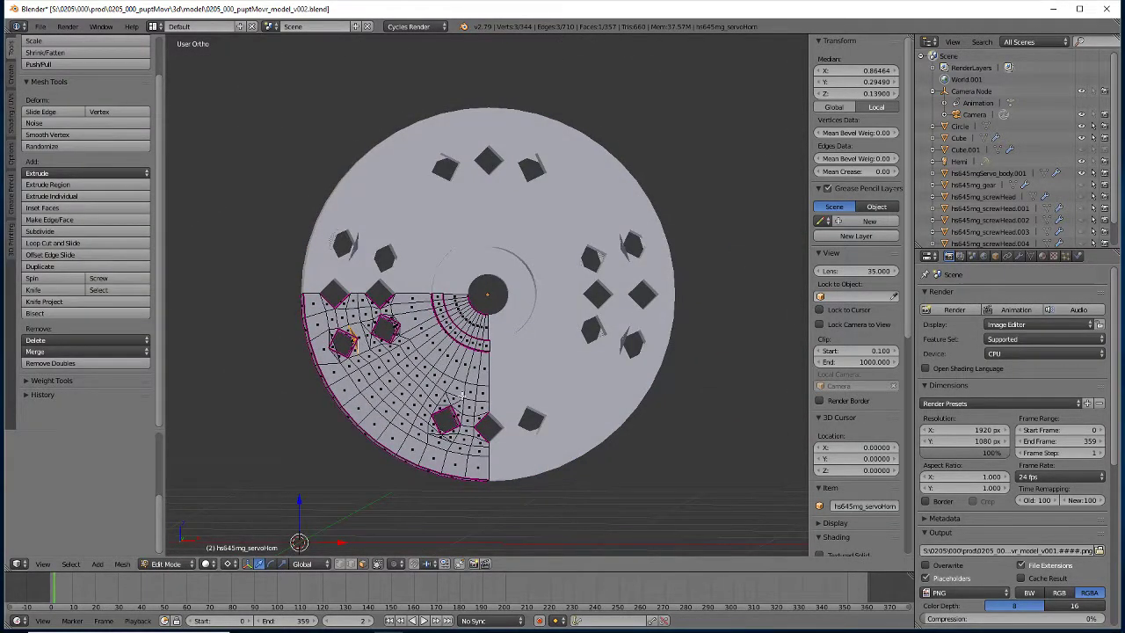
key(z)
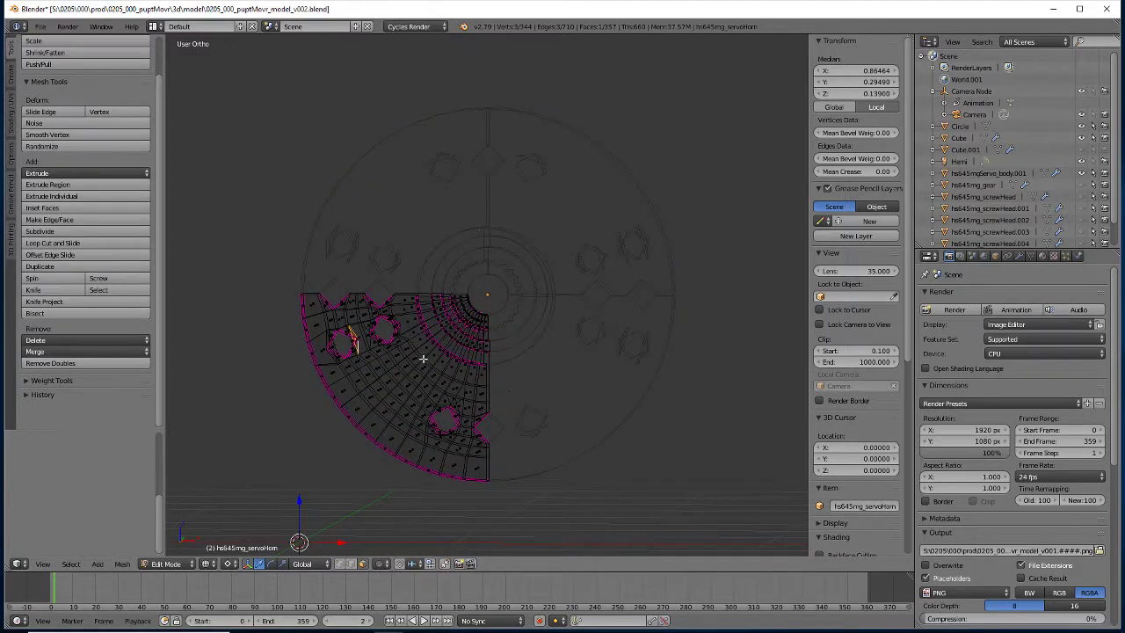
key(KP_1)
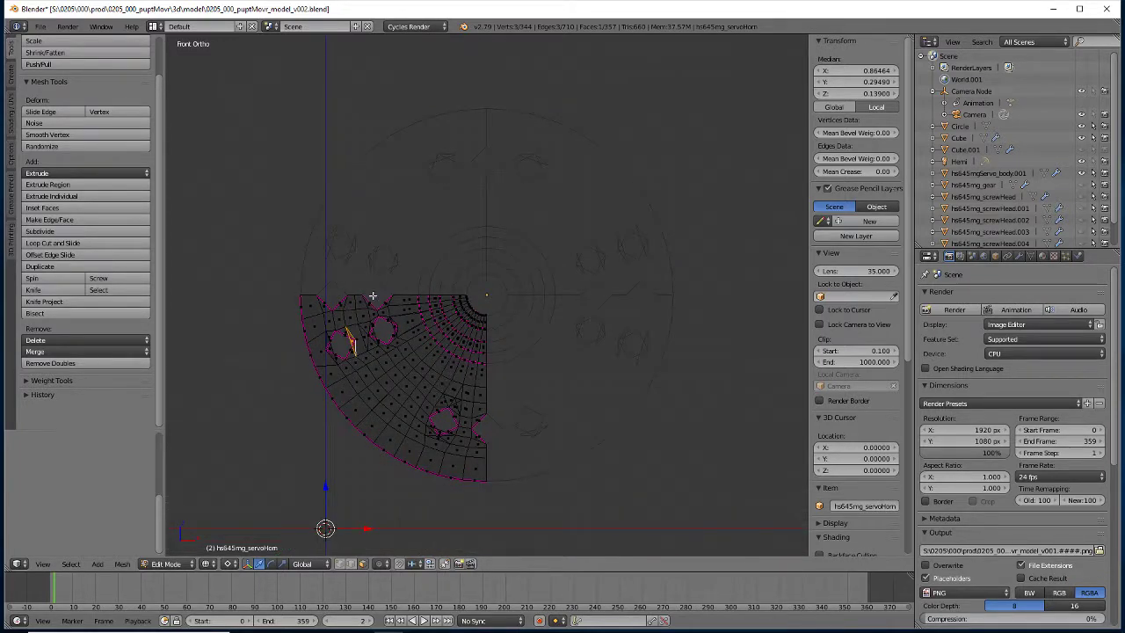
key(a)
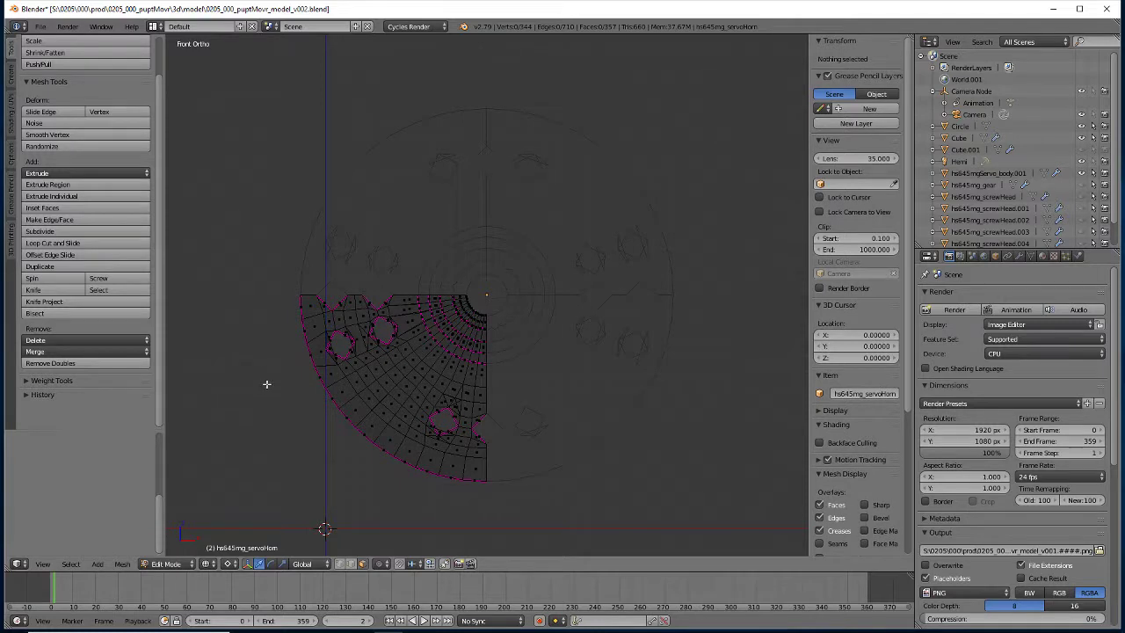
key(b)
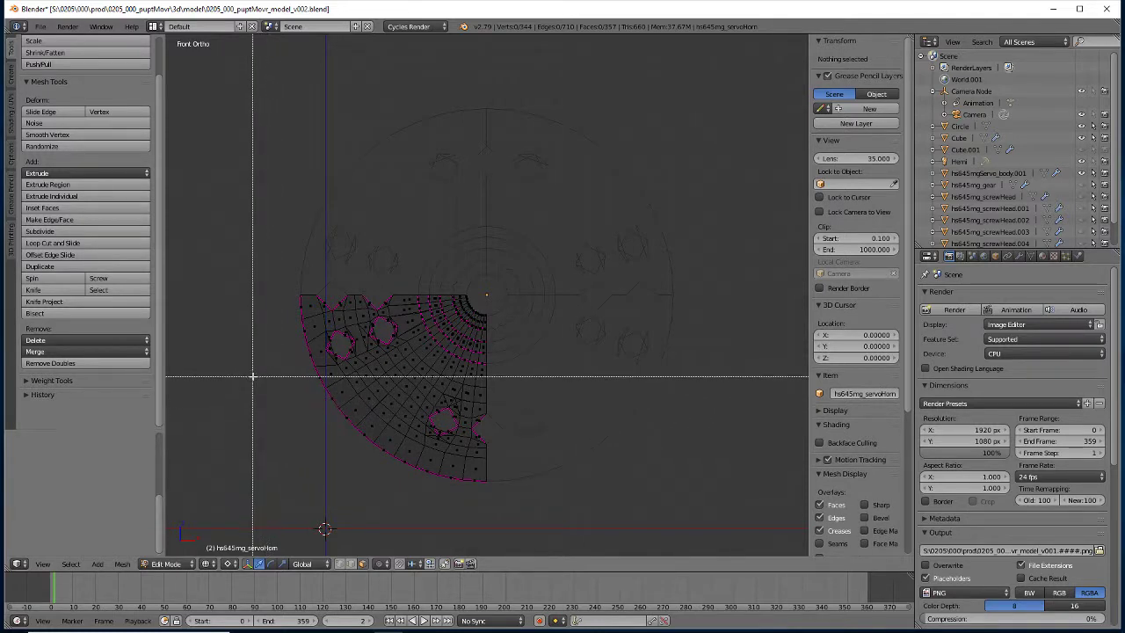
key(Escape)
mouse_move(319, 445)
ctrl+mouse_down()
mouse_move(231, 294)
mouse_move(241, 226)
mouse_move(345, 225)
mouse_move(381, 248)
mouse_move(434, 362)
mouse_move(528, 387)
mouse_move(537, 516)
mouse_move(414, 516)
mouse_move(246, 492)
mouse_move(232, 434)
ctrl+mouse_up()
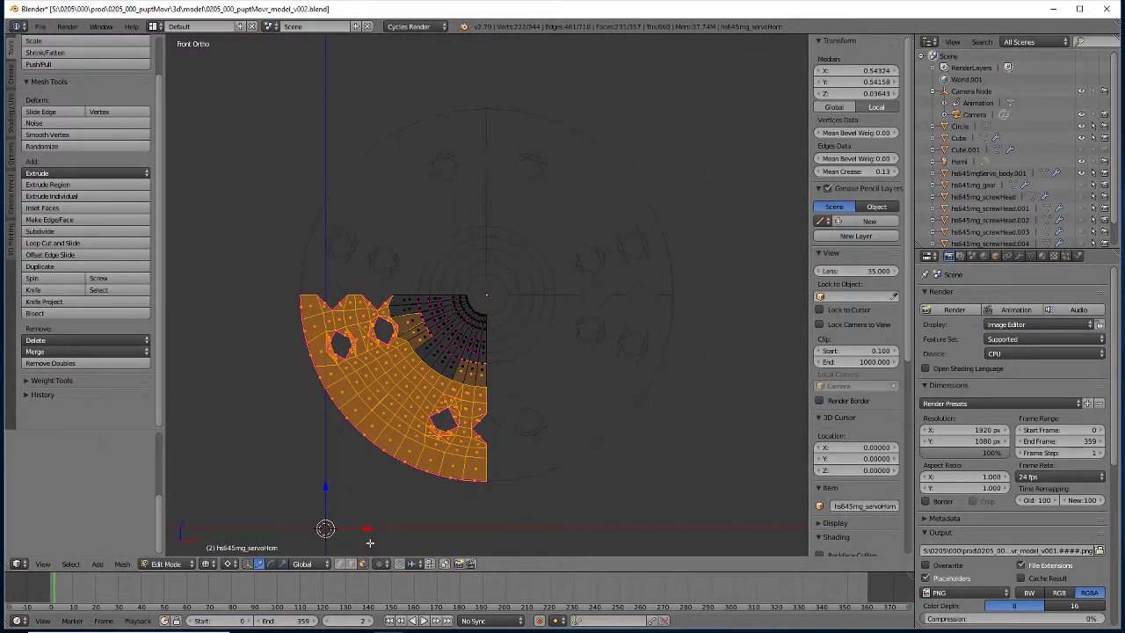
- Reselect the outer lobed section with its holes and delete those vertices
click(347, 566)
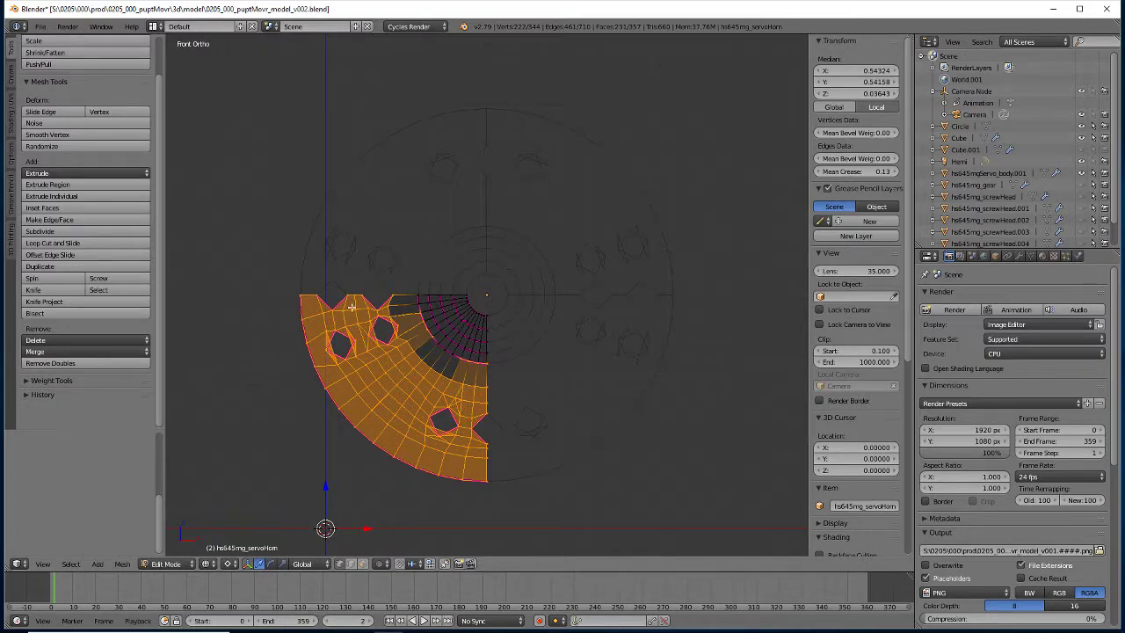
key(a)
key(b)
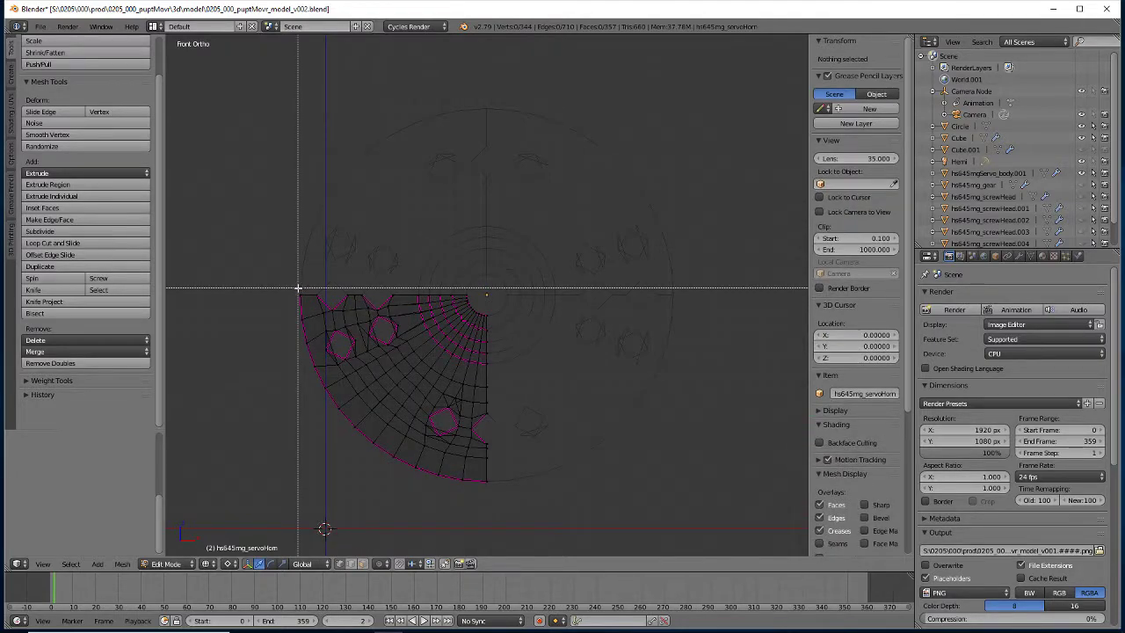
key(Escape)
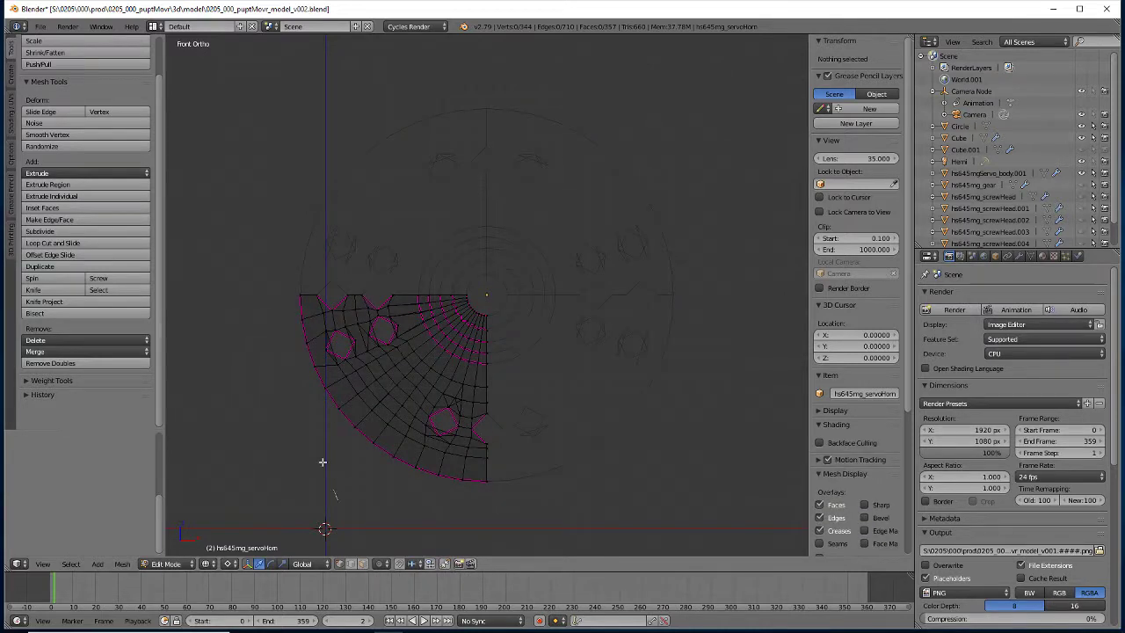
mouse_move(309, 425)
ctrl+mouse_down()
mouse_move(306, 217)
mouse_move(351, 225)
mouse_move(407, 303)
mouse_move(420, 345)
mouse_move(496, 381)
mouse_move(533, 434)
mouse_move(517, 533)
mouse_move(323, 530)
ctrl+mouse_up()
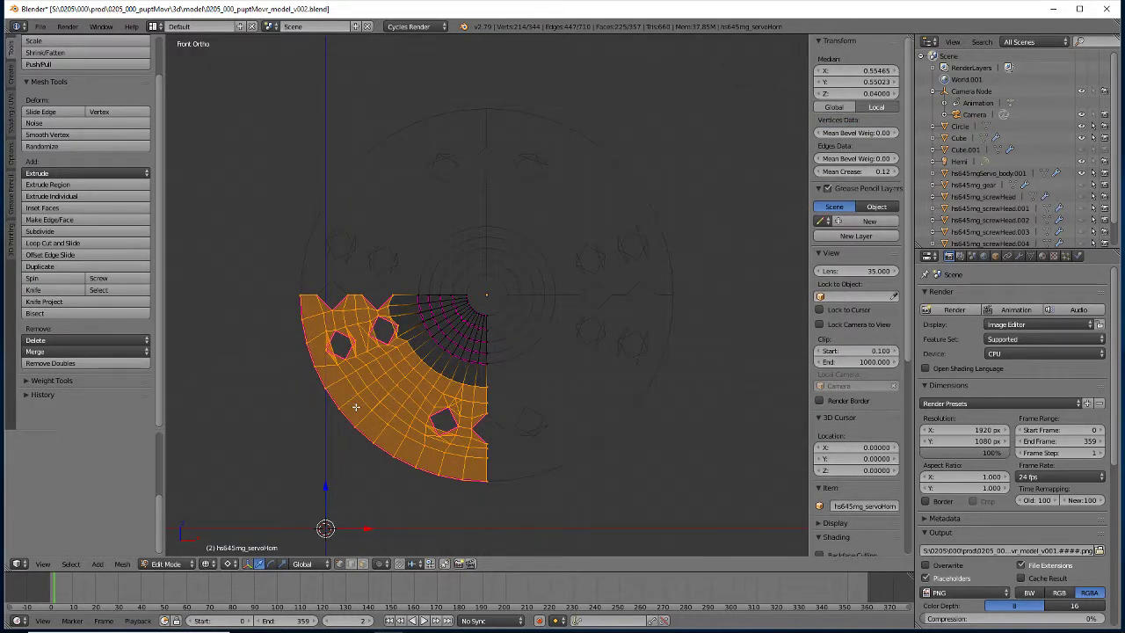
click(340, 564)
key(x)
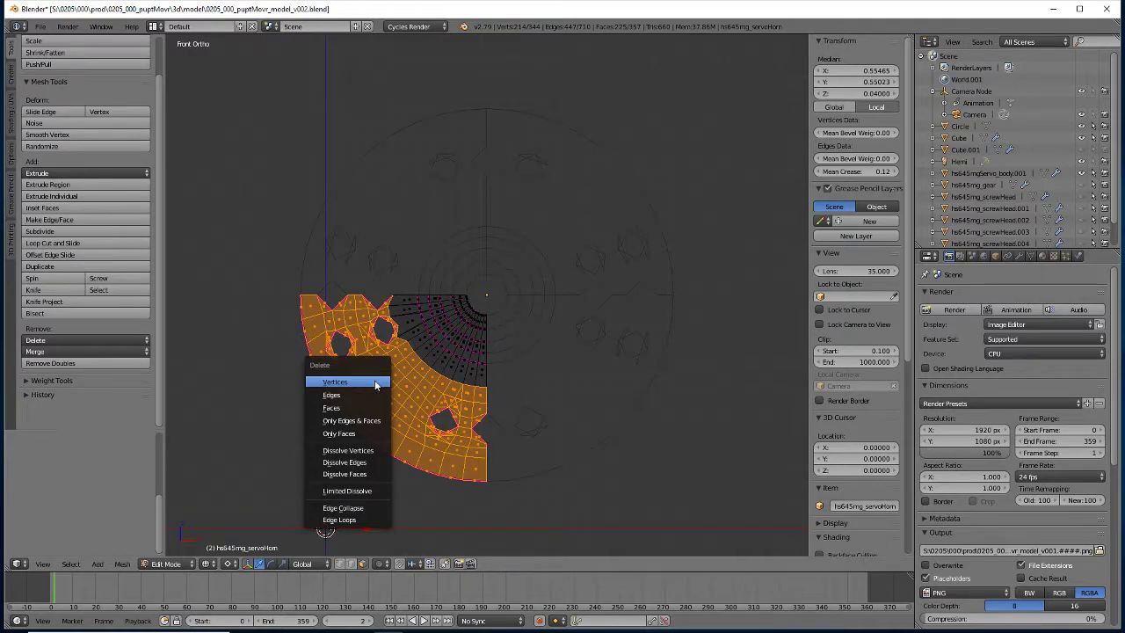
click(372, 406)
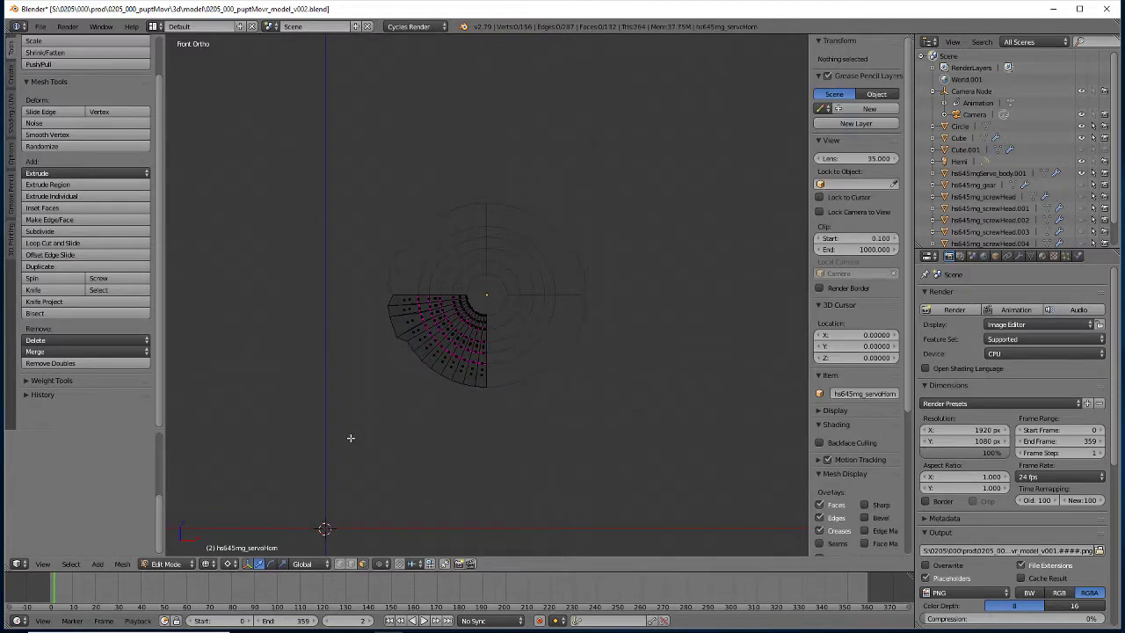
- Delete the outermost band of vertices on the fan's left, ending the mesh at the outer ring
scroll(431, 362, up, 5)
scroll(262, 351, down, 3)
middle_drag(270, 357, 414, 336)
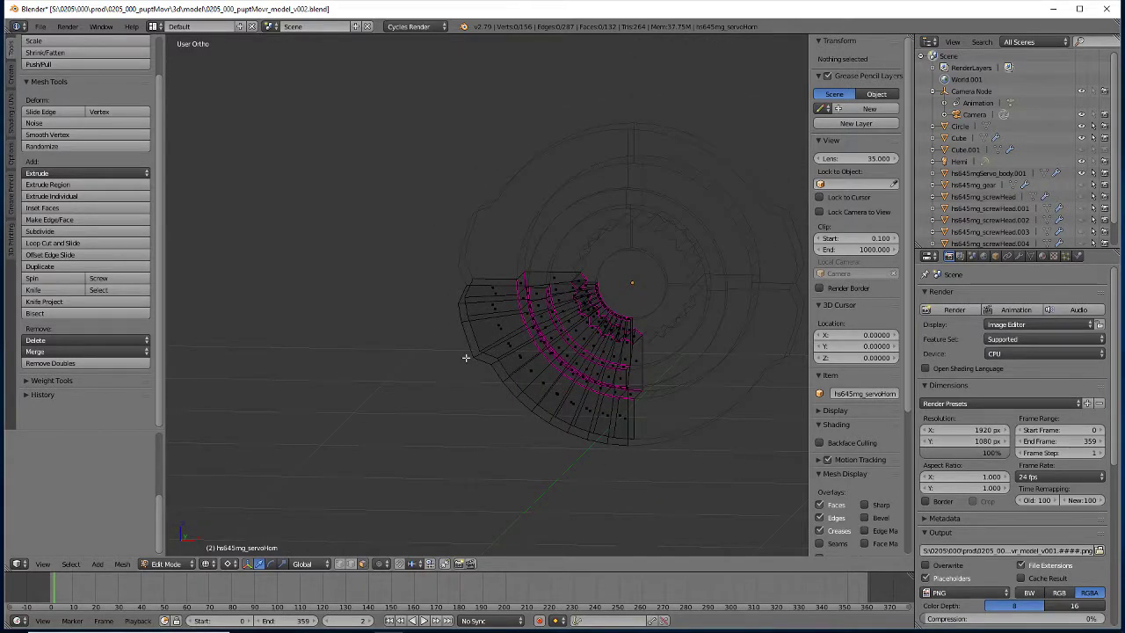
scroll(507, 358, up, 8)
scroll(507, 358, down, 10)
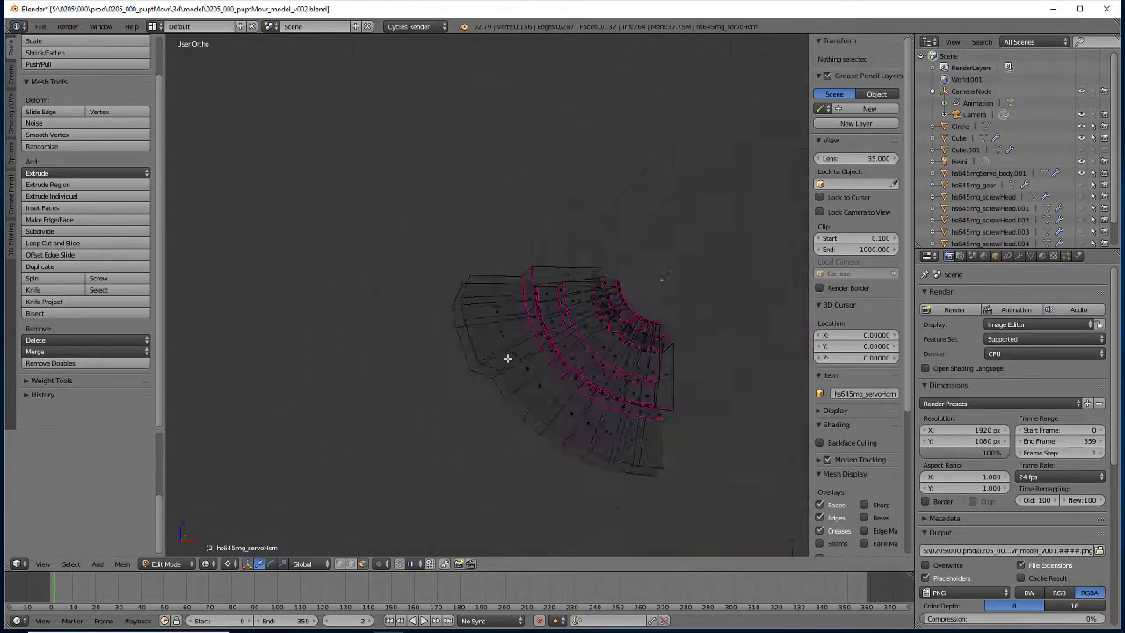
scroll(507, 357, up, 2)
click(351, 564)
key(KP_1)
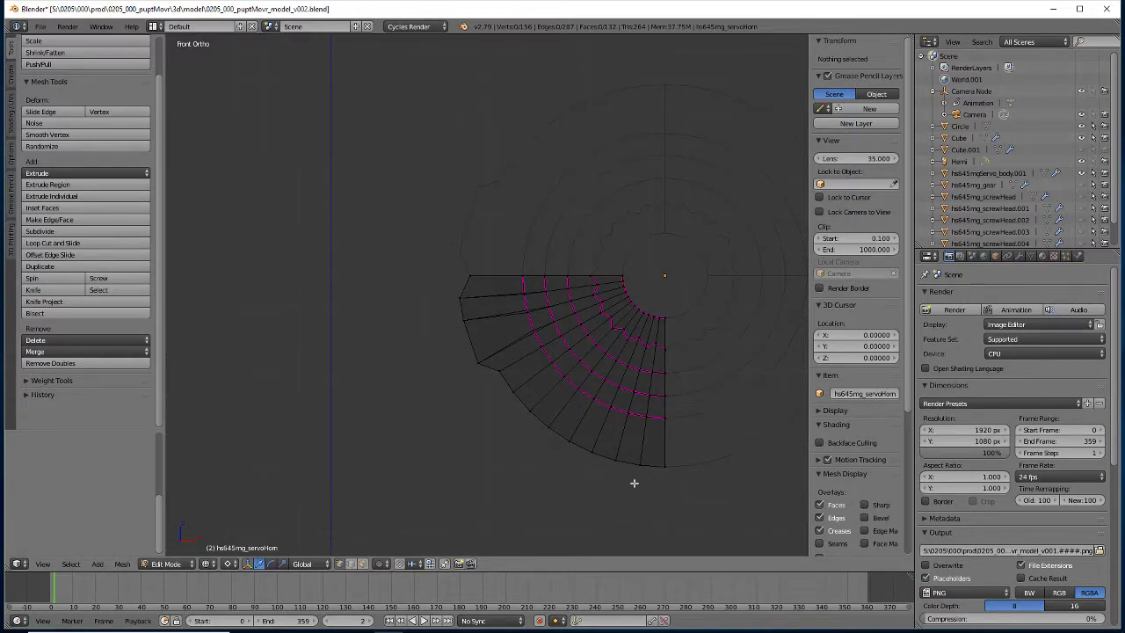
mouse_move(625, 483)
ctrl+mouse_down()
mouse_move(461, 465)
mouse_move(375, 368)
mouse_move(373, 250)
mouse_move(437, 220)
mouse_move(468, 248)
mouse_move(505, 361)
mouse_move(589, 422)
mouse_move(650, 445)
mouse_move(647, 509)
mouse_move(547, 489)
ctrl+mouse_up()
key(x)
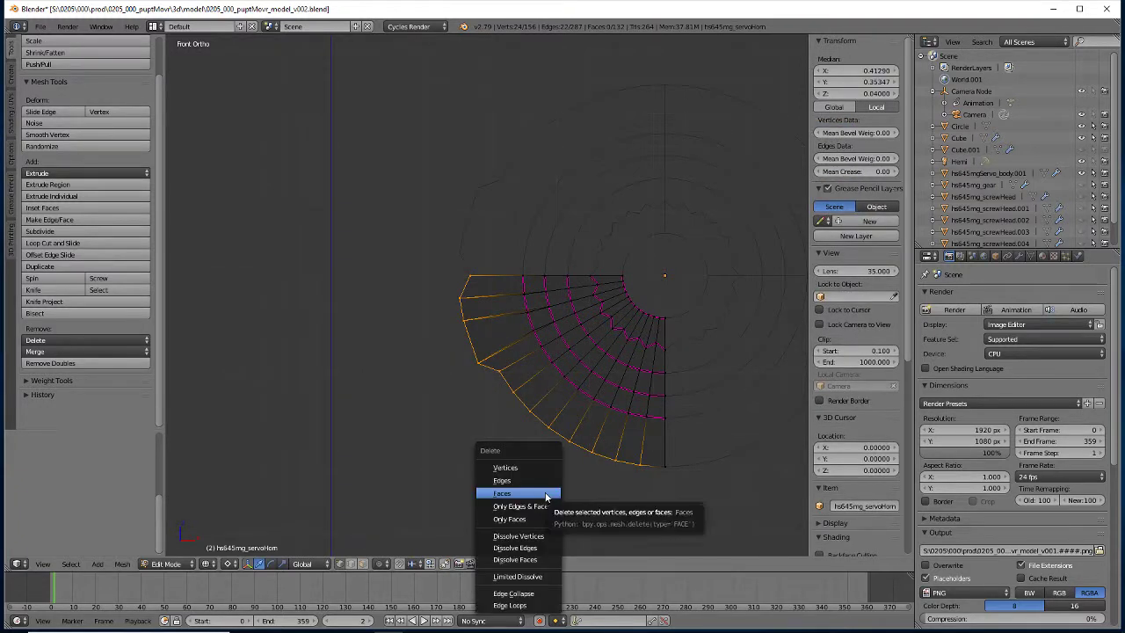
click(540, 468)
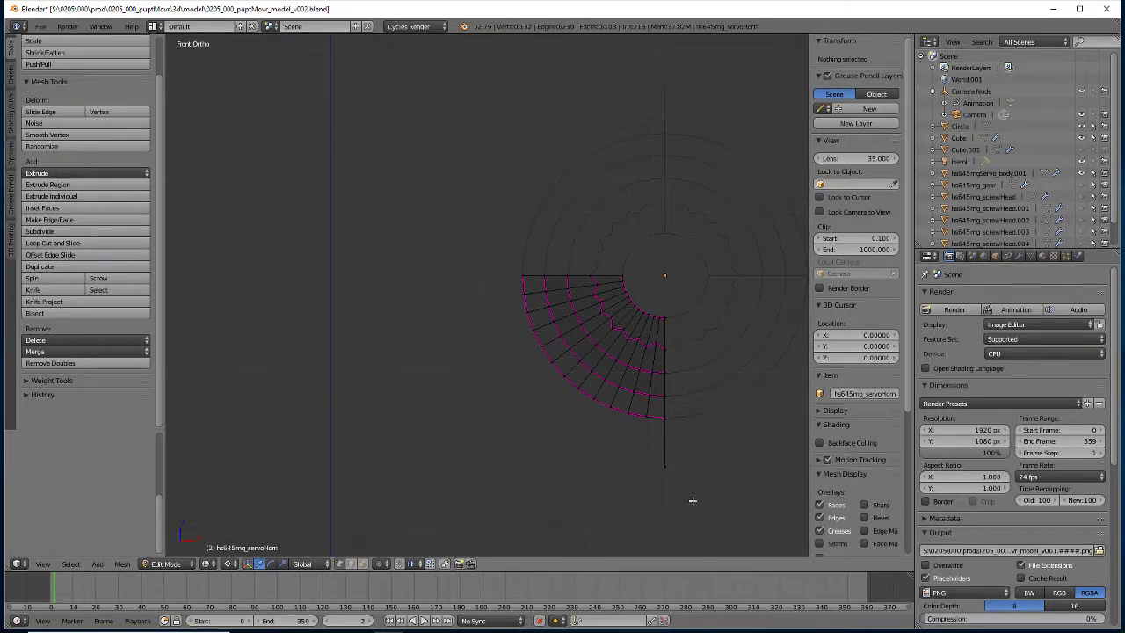
- Box-select the short edge below the quarter fan
scroll(692, 499, down, 4)
shift+middle_drag(693, 498, 660, 347)
scroll(547, 394, up, 3)
scroll(545, 391, down, 2)
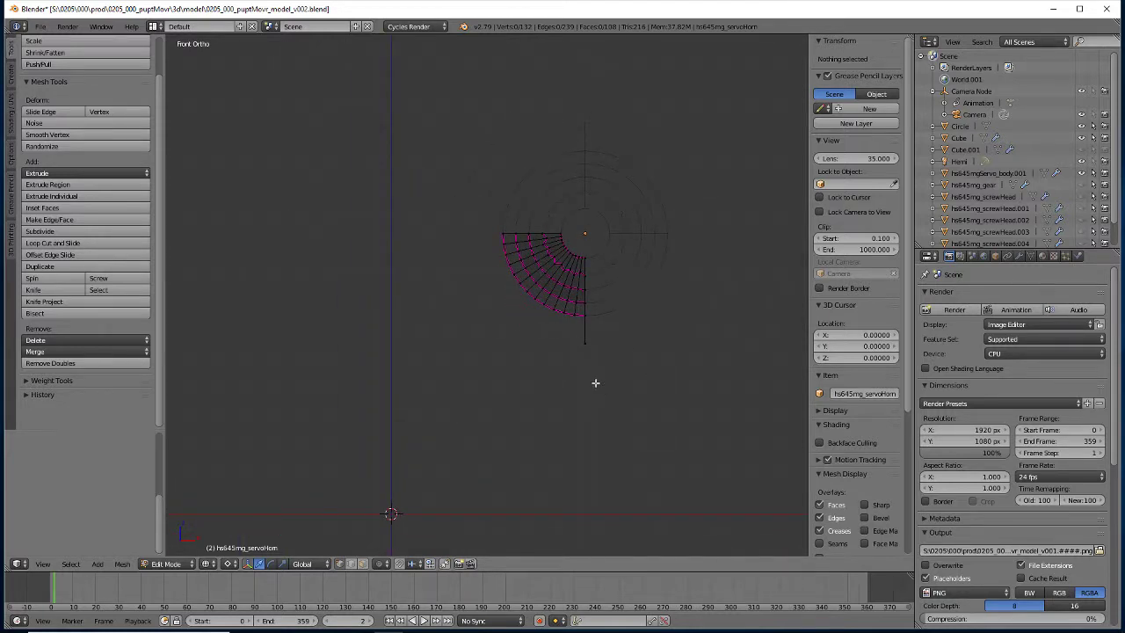
key(b)
drag(620, 364, 514, 311)
key(a)
key(b)
drag(654, 405, 526, 325)
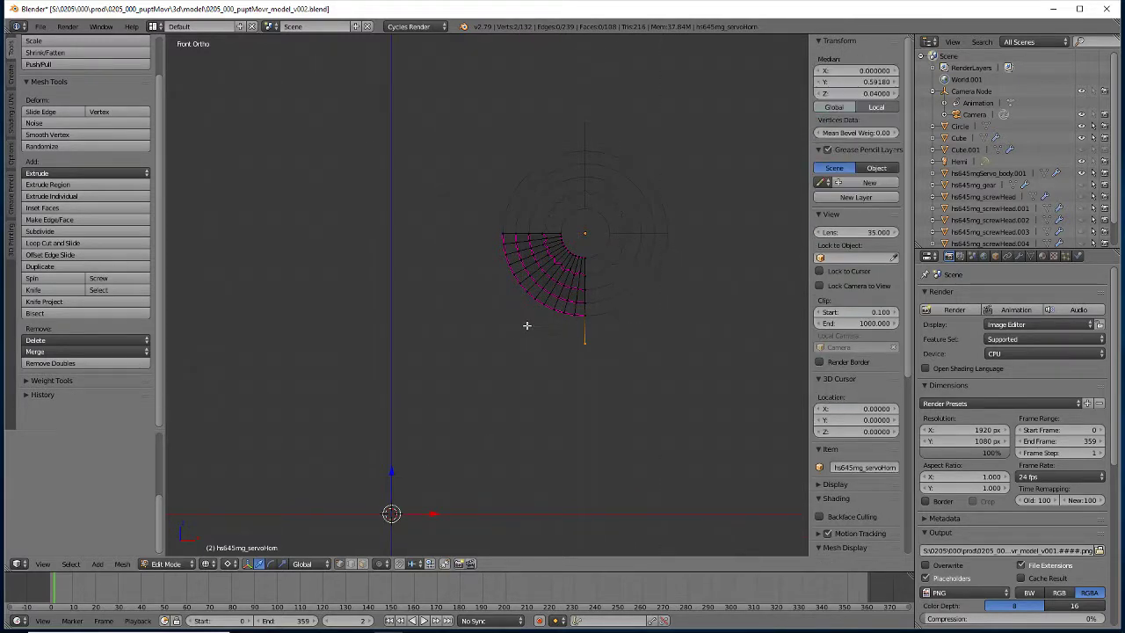
- Snap the 3D cursor to the horn's origin at the ring centre and return to Edit Mode
key(shift+s)
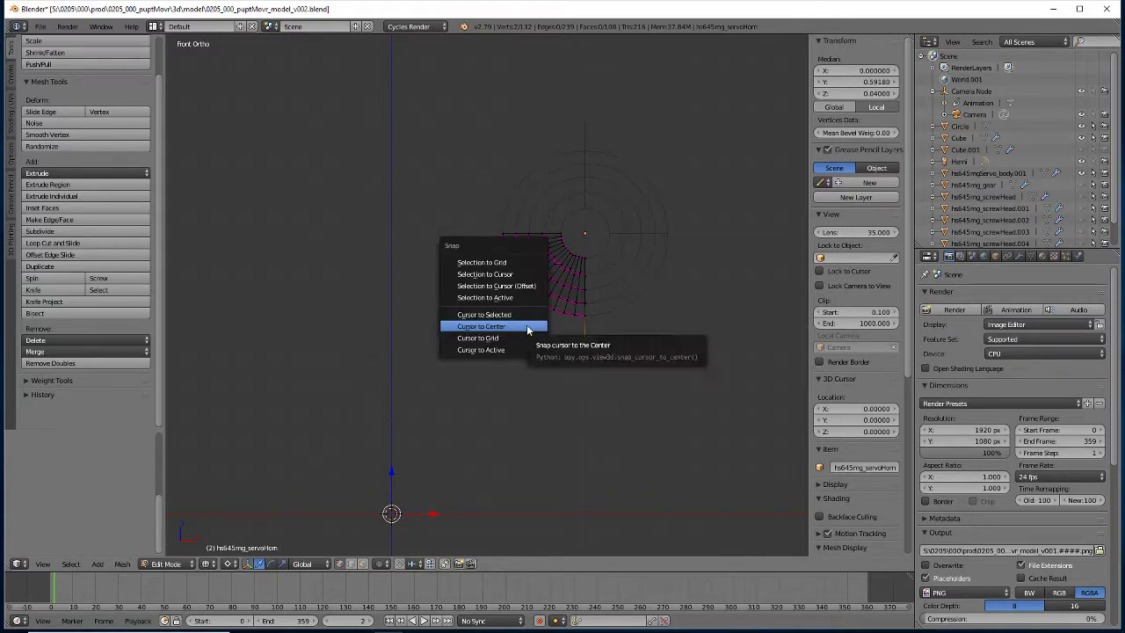
click(527, 327)
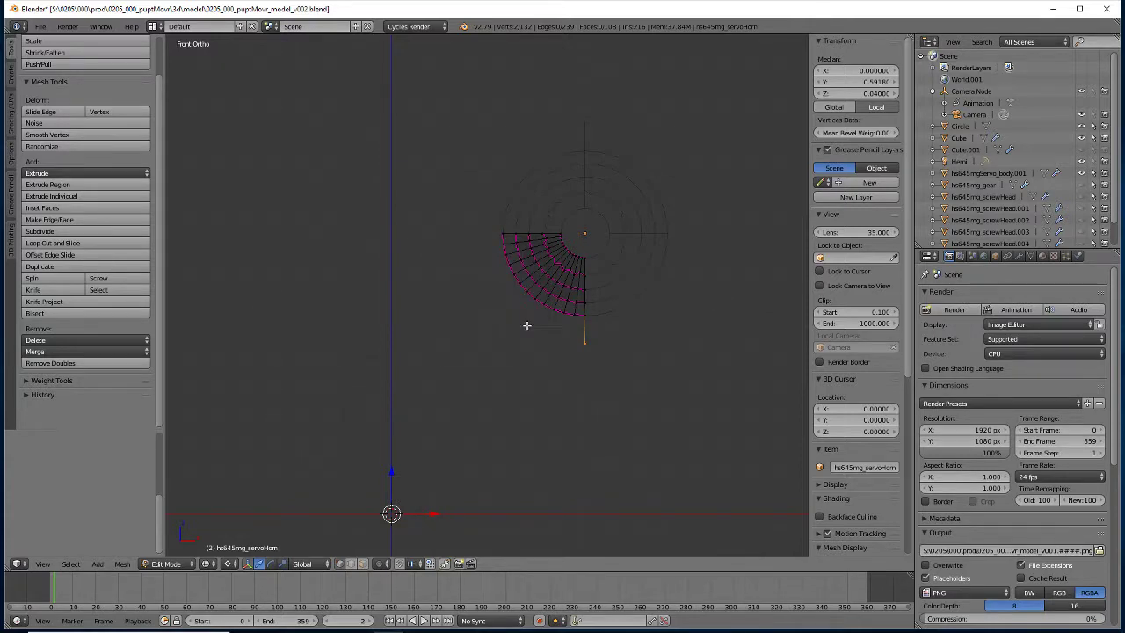
key(Tab)
key(shift+s)
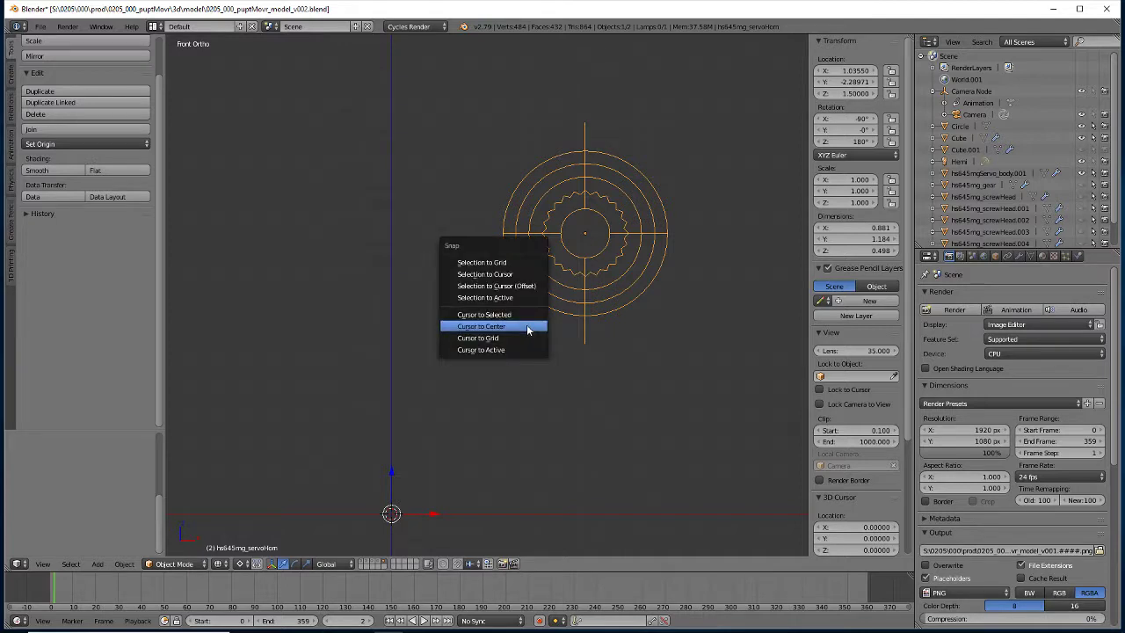
click(527, 327)
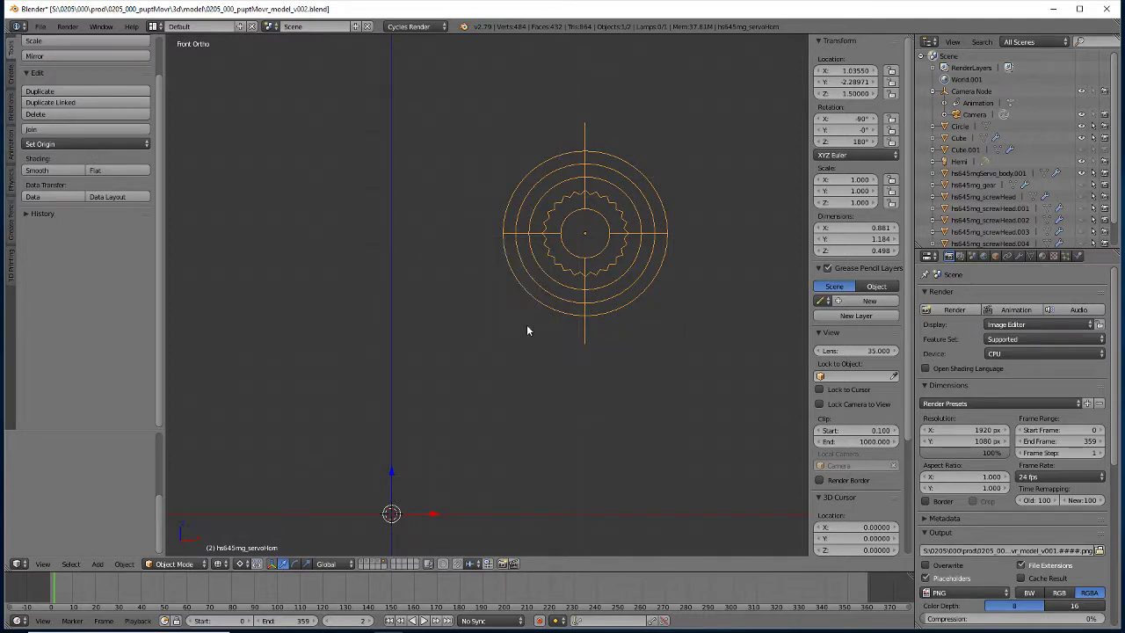
key(shift+s)
key(shift+s)
click(630, 221)
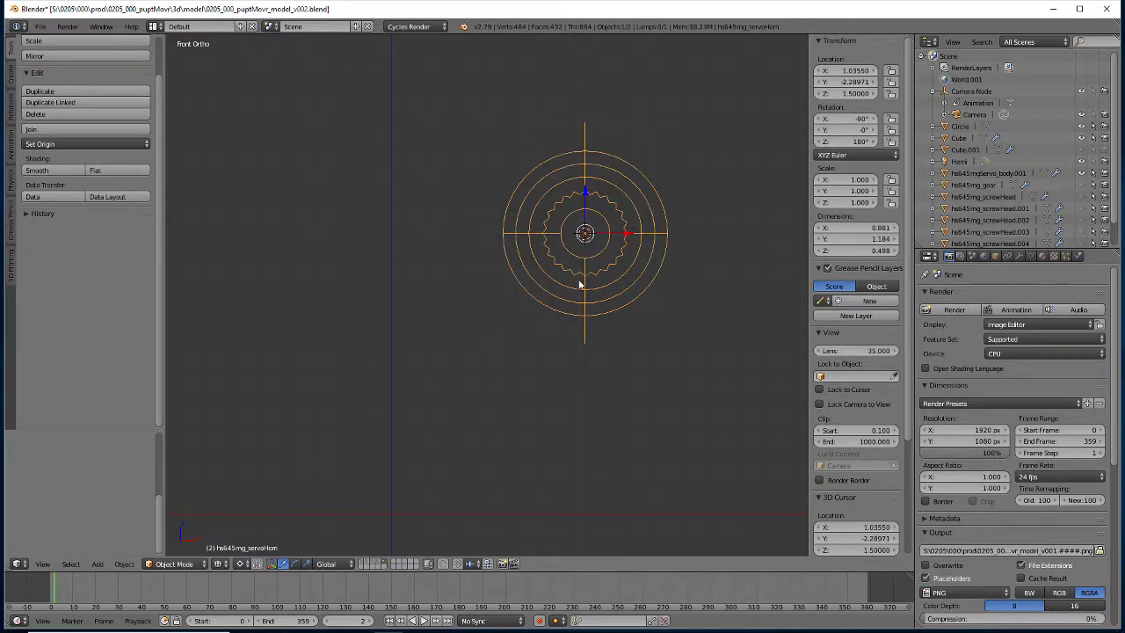
key(Tab)
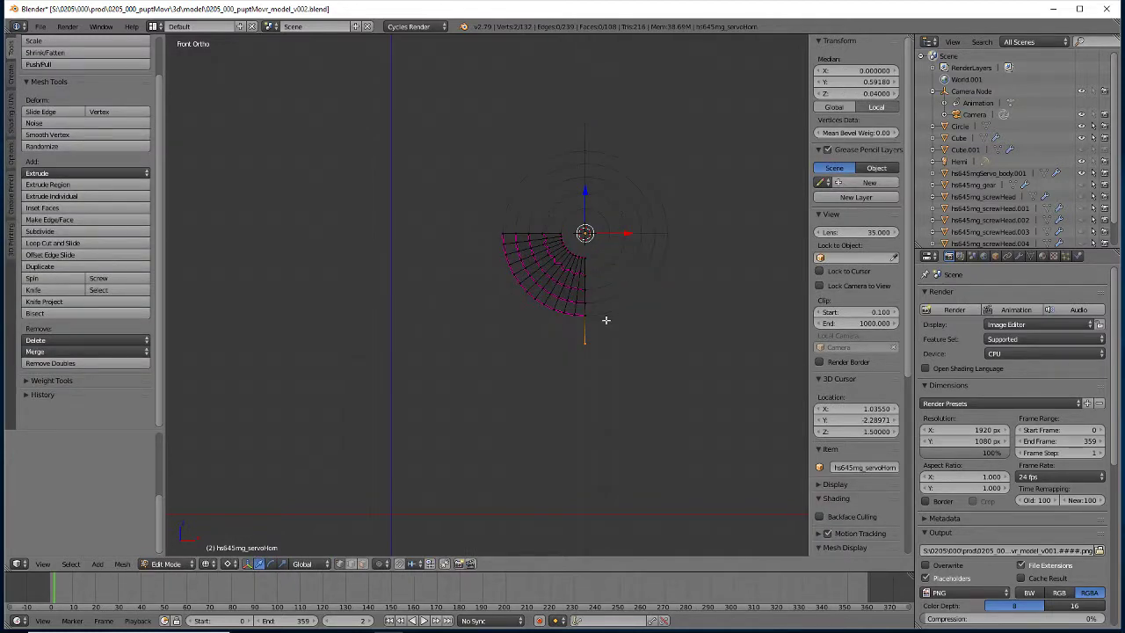
- Scale the selected edge along Z, try moving it -10 on Z, then undo that move
key(s)
key(z)
click(606, 320)
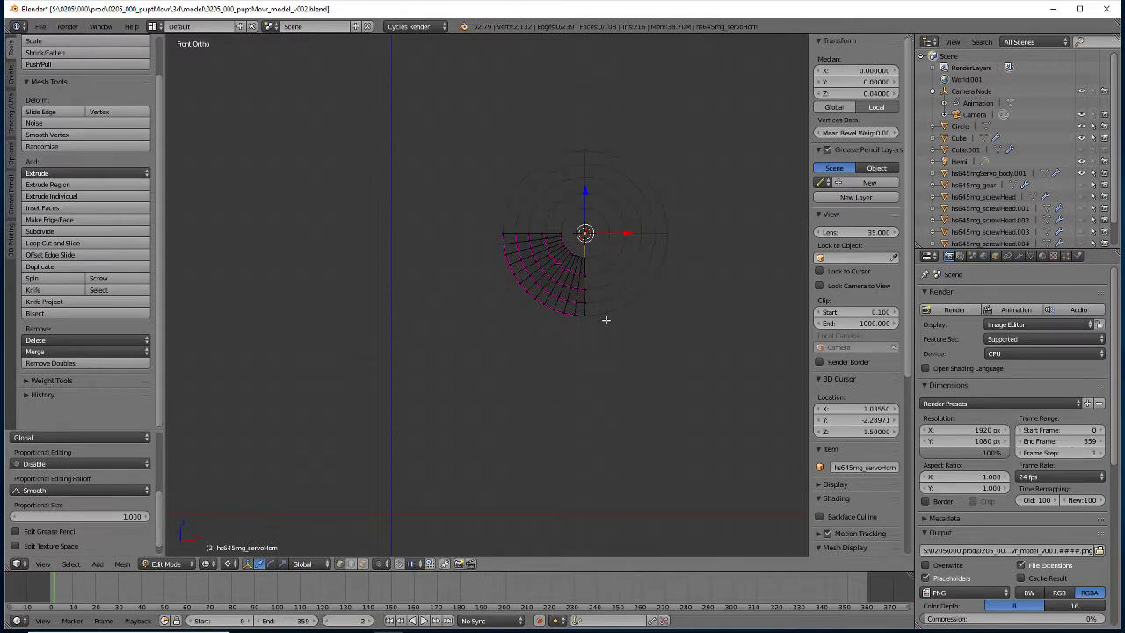
key(g)
key(z)
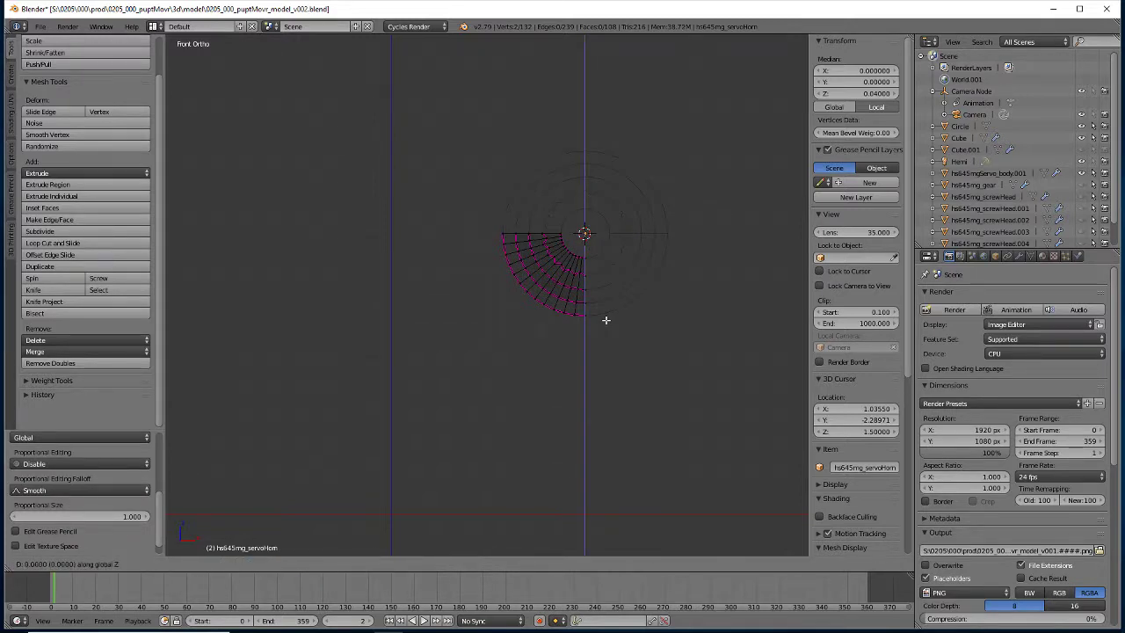
text(-10)
key(Return)
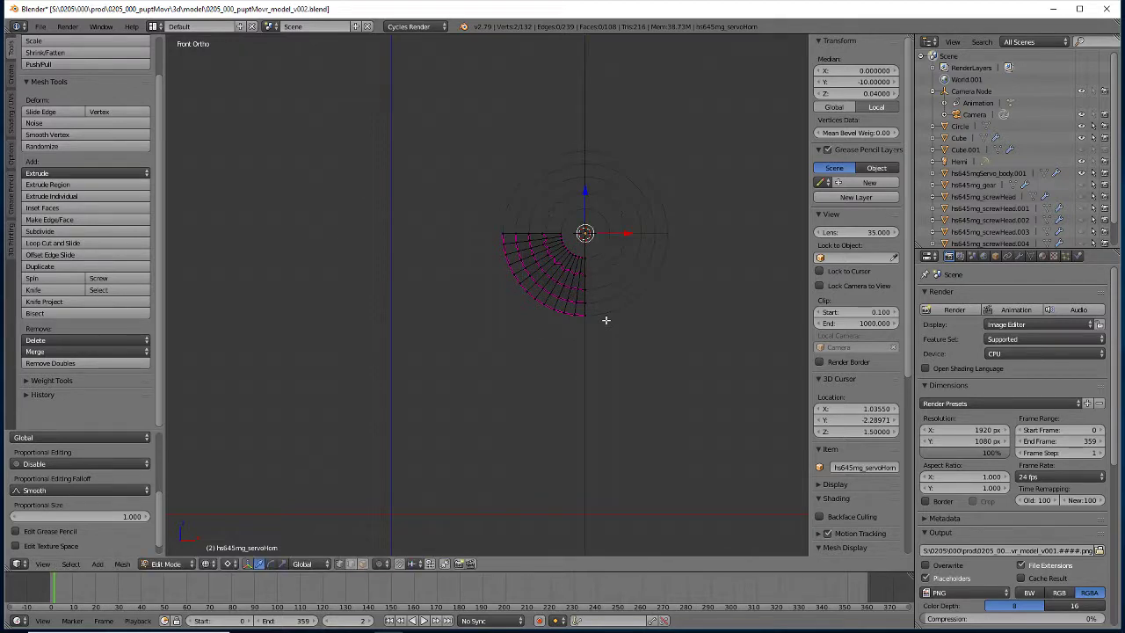
scroll(537, 419, down, 12)
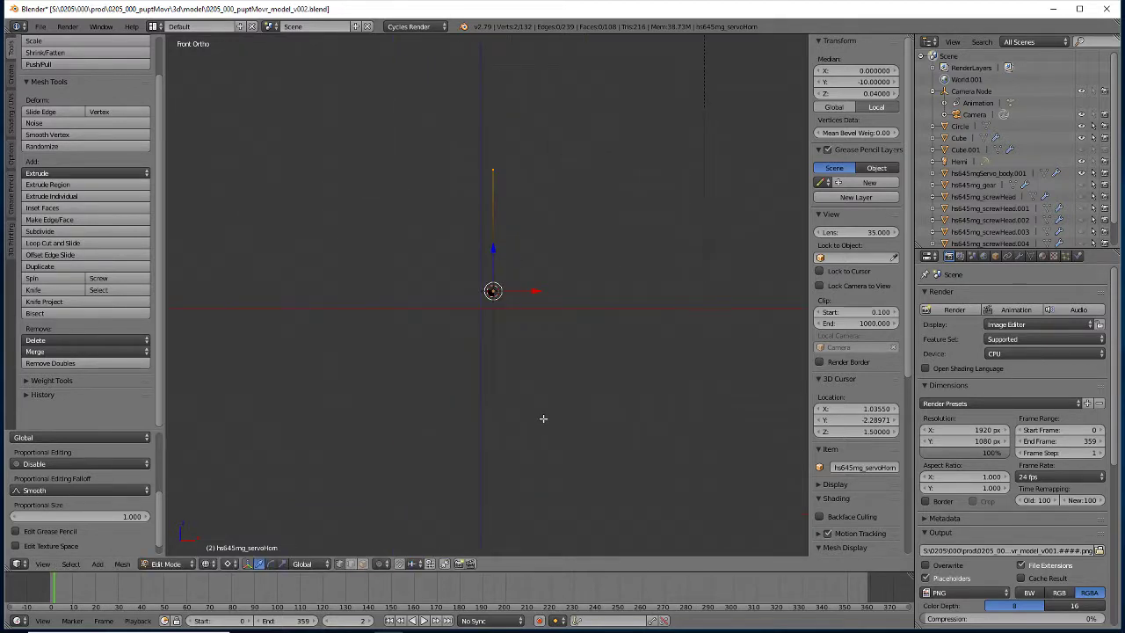
scroll(543, 418, down, 5)
scroll(545, 418, up, 9)
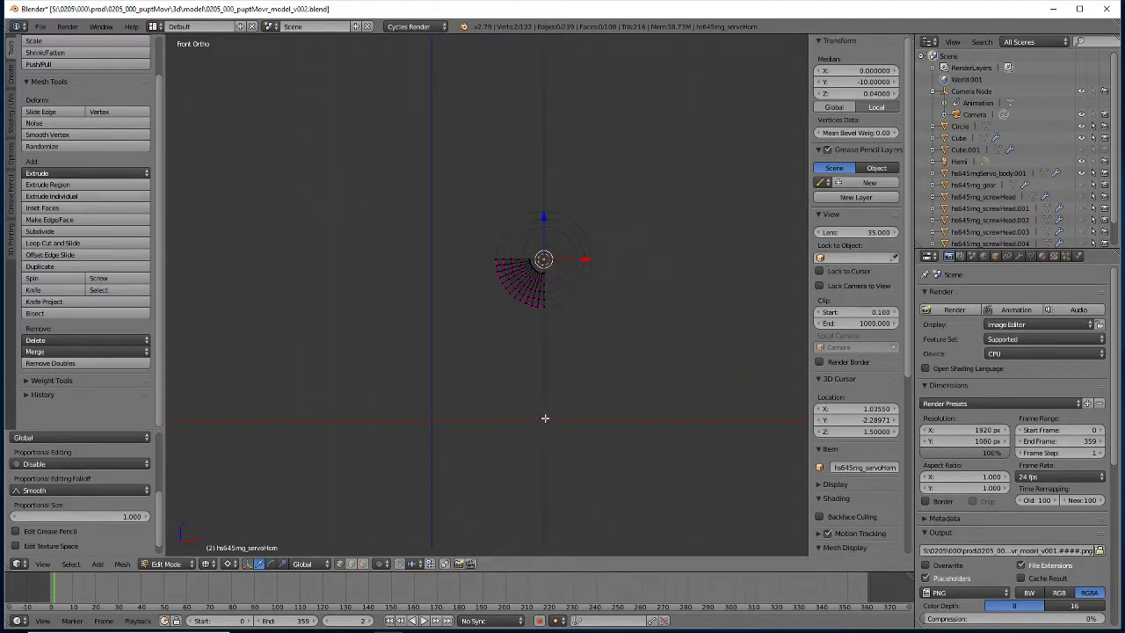
key(ctrl+z)
- Move the edge out 2 units twice, to a local median Y of 4.0, then deselect all
key(g)
key(z)
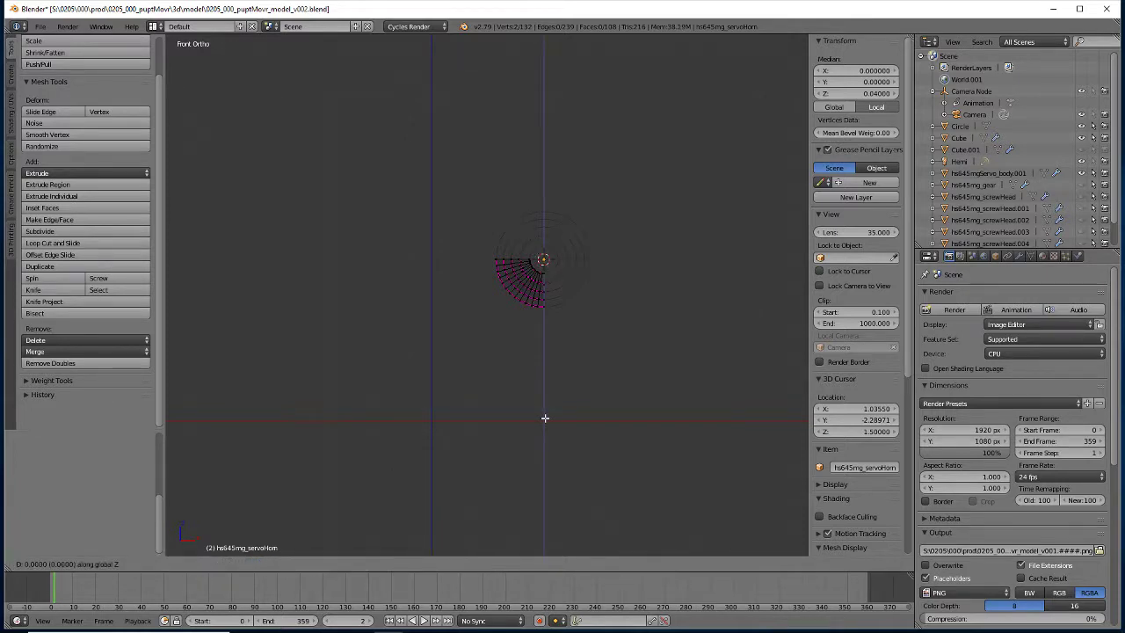
key(y)
key(2)
key(Return)
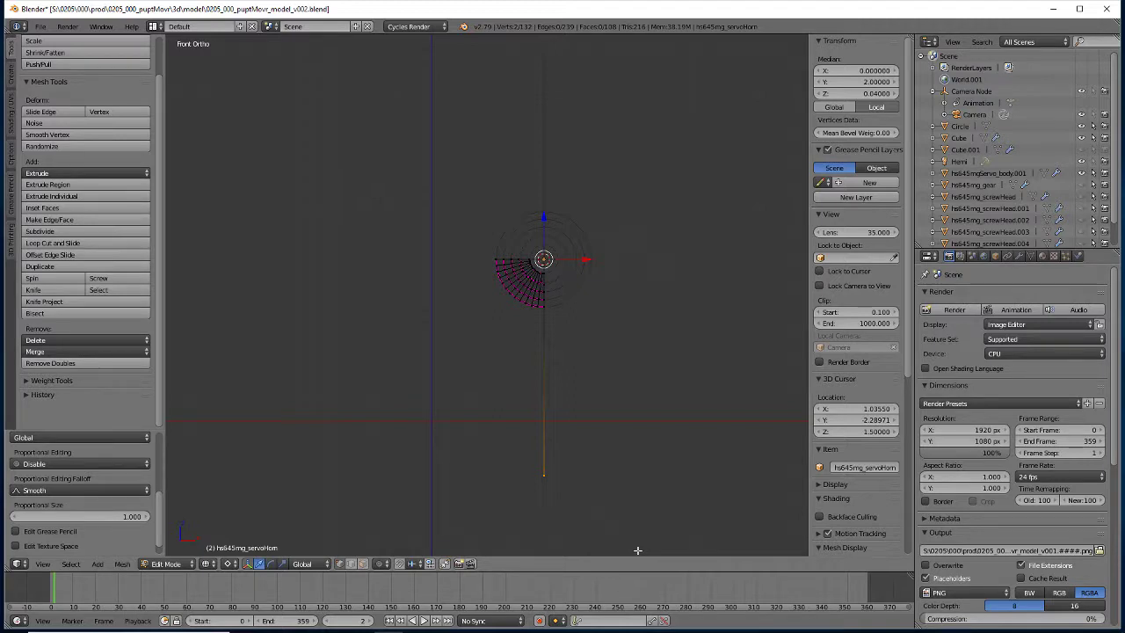
key(g)
text(z2)
key(Return)
scroll(589, 379, down, 3)
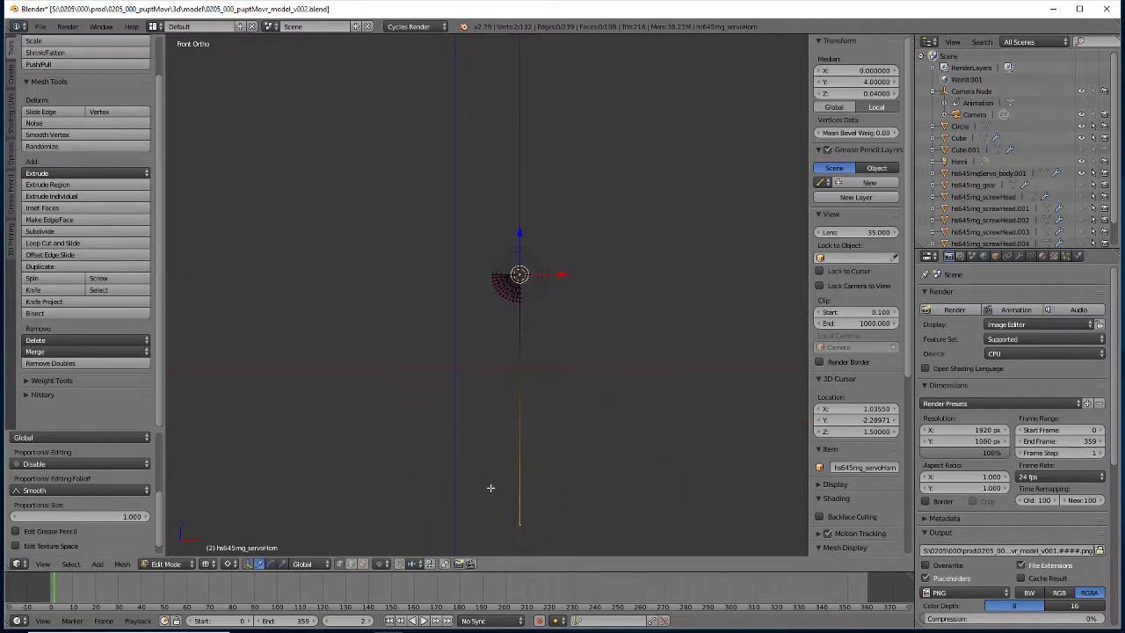
key(a)
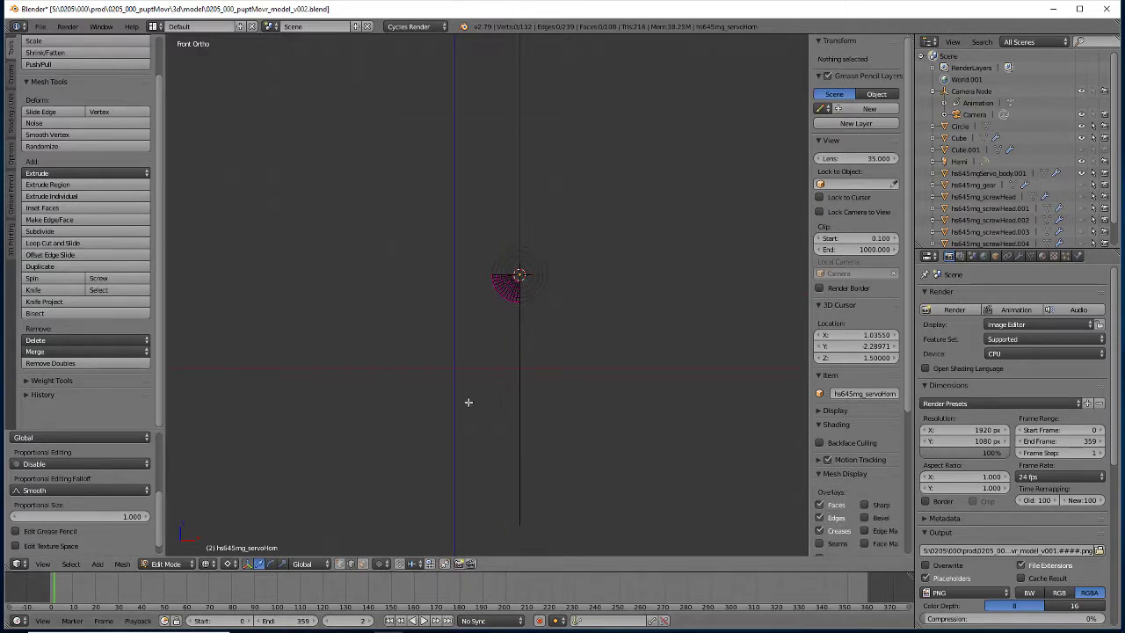
- Spin the long edge 90° into a 12-step fan around the hub
key(b)
drag(416, 388, 699, 563)
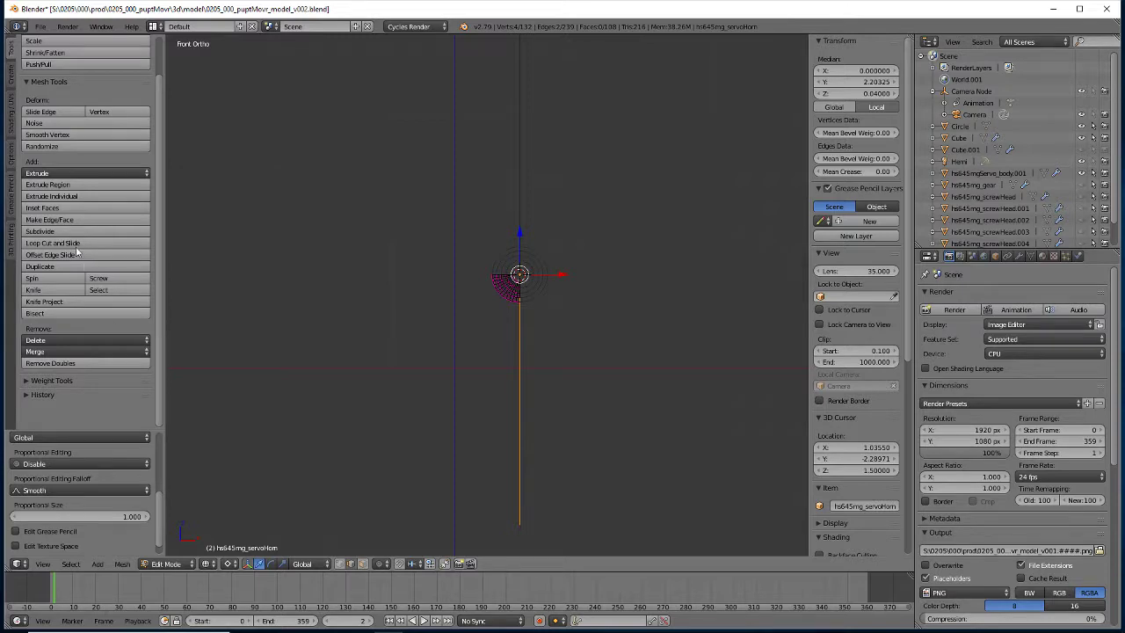
click(31, 278)
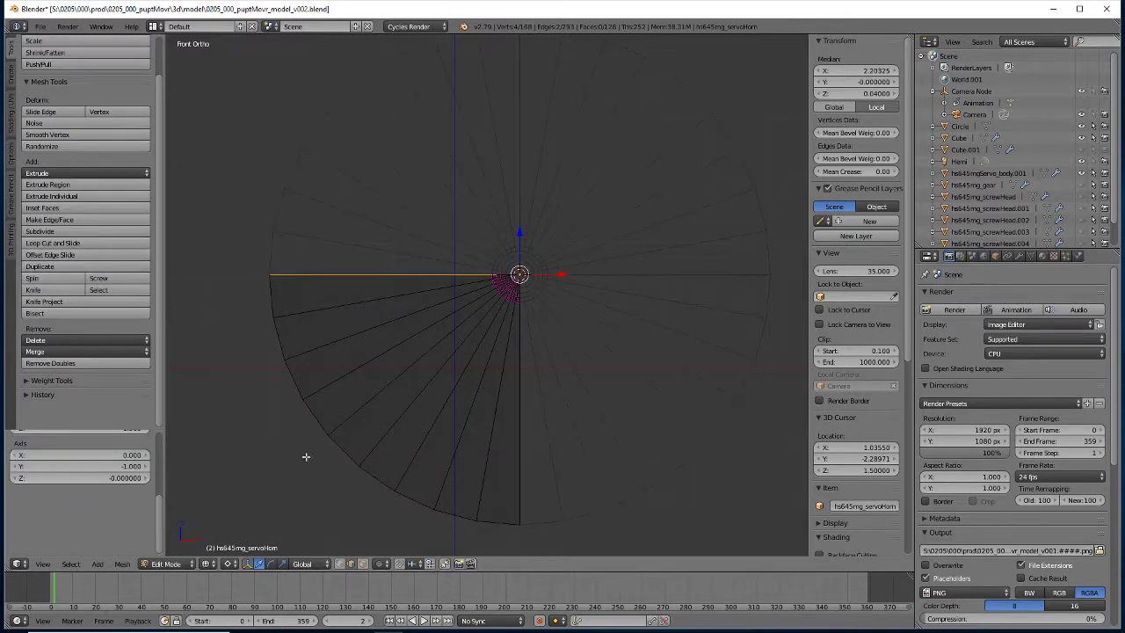
scroll(482, 267, up, 10)
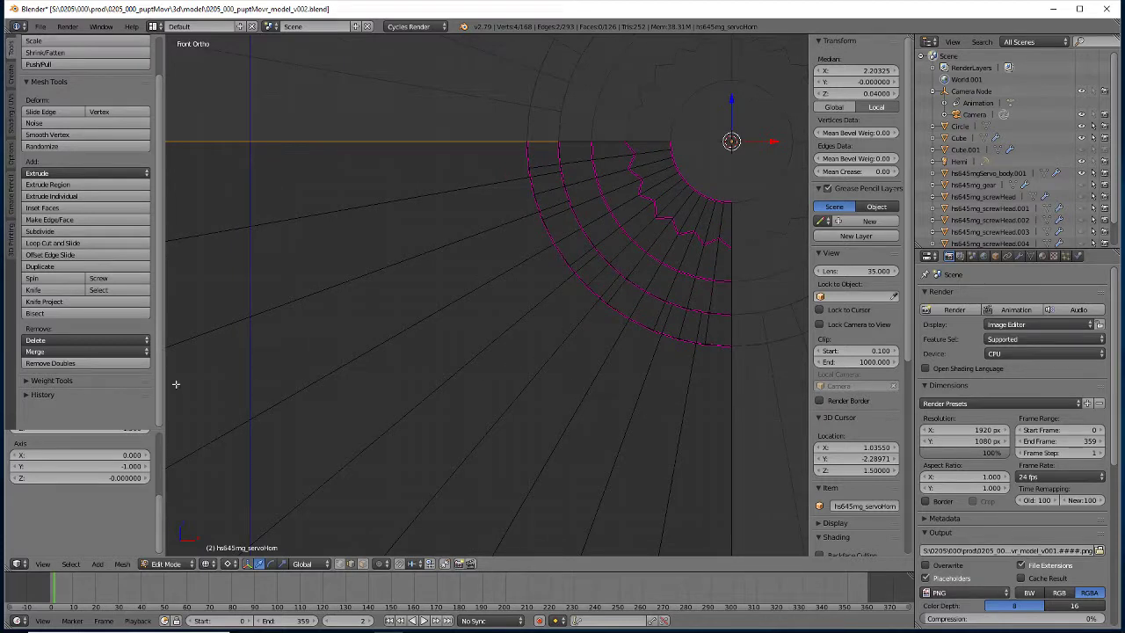
scroll(129, 496, up, 3)
scroll(129, 492, up, 2)
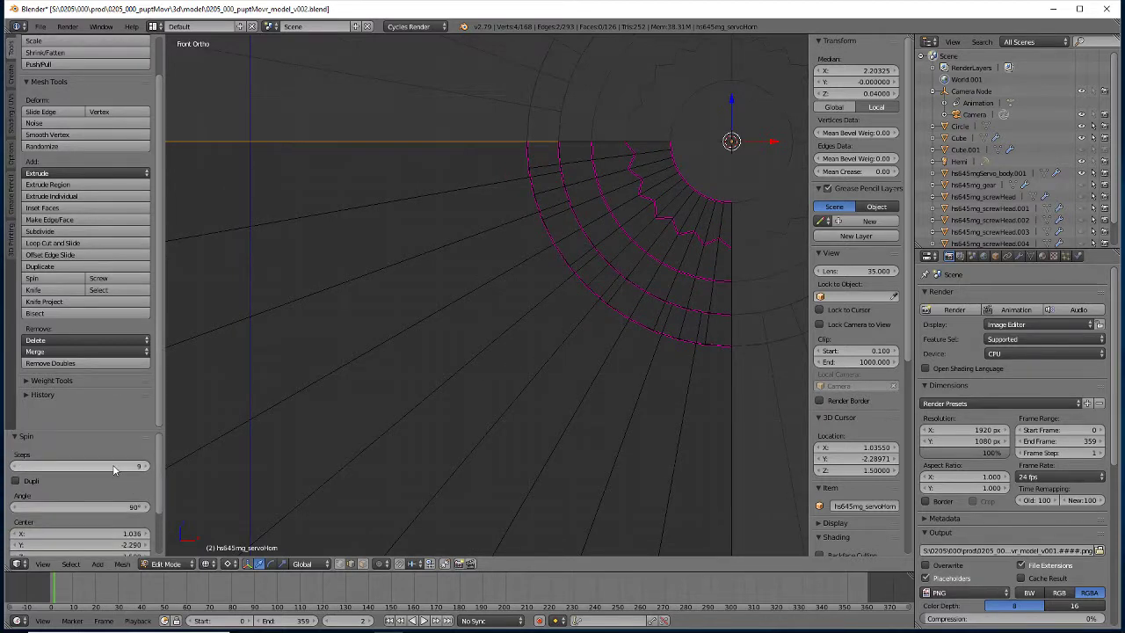
click(113, 465)
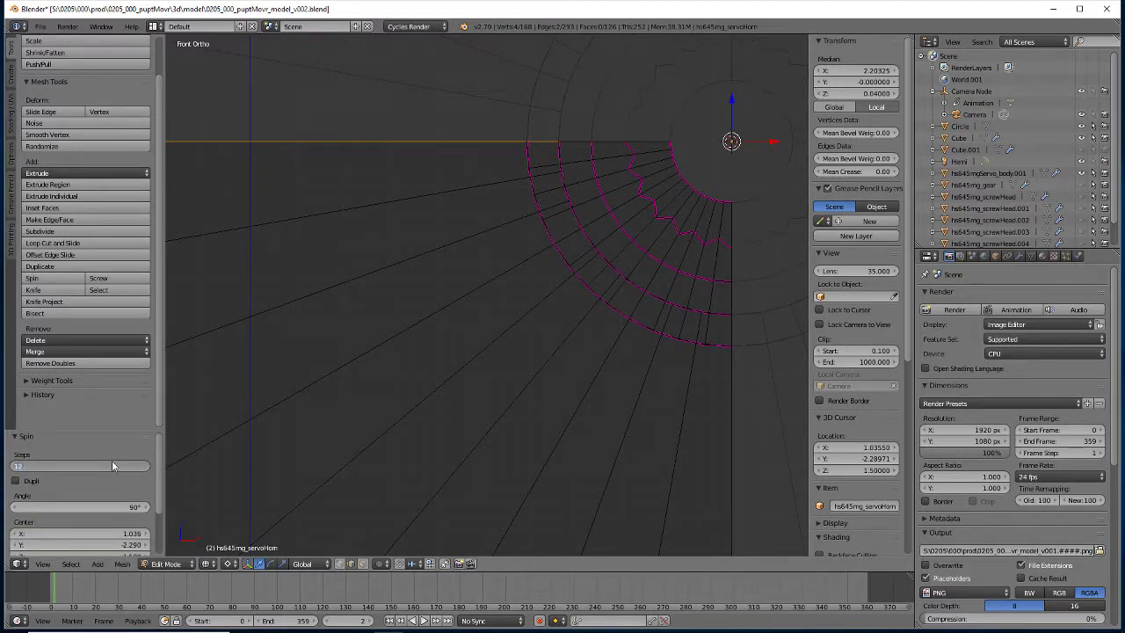
text(12)
key(Return)
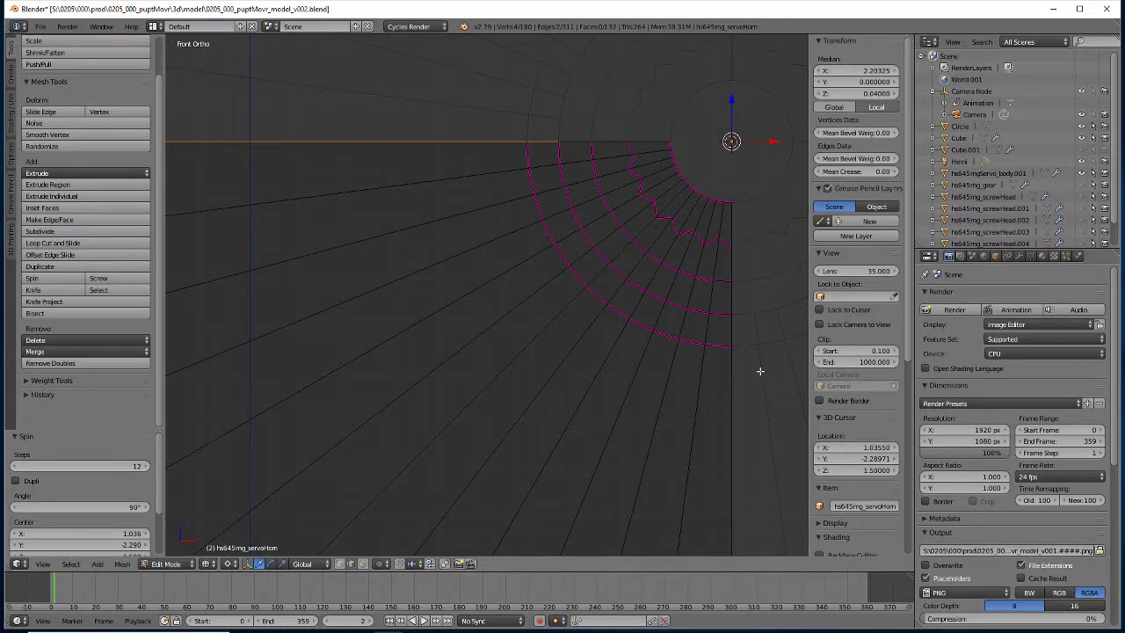
- Select the whole mesh and remove doubles, merging 24 duplicate vertices
scroll(615, 379, down, 10)
scroll(615, 378, down, 3)
key(a)
key(a)
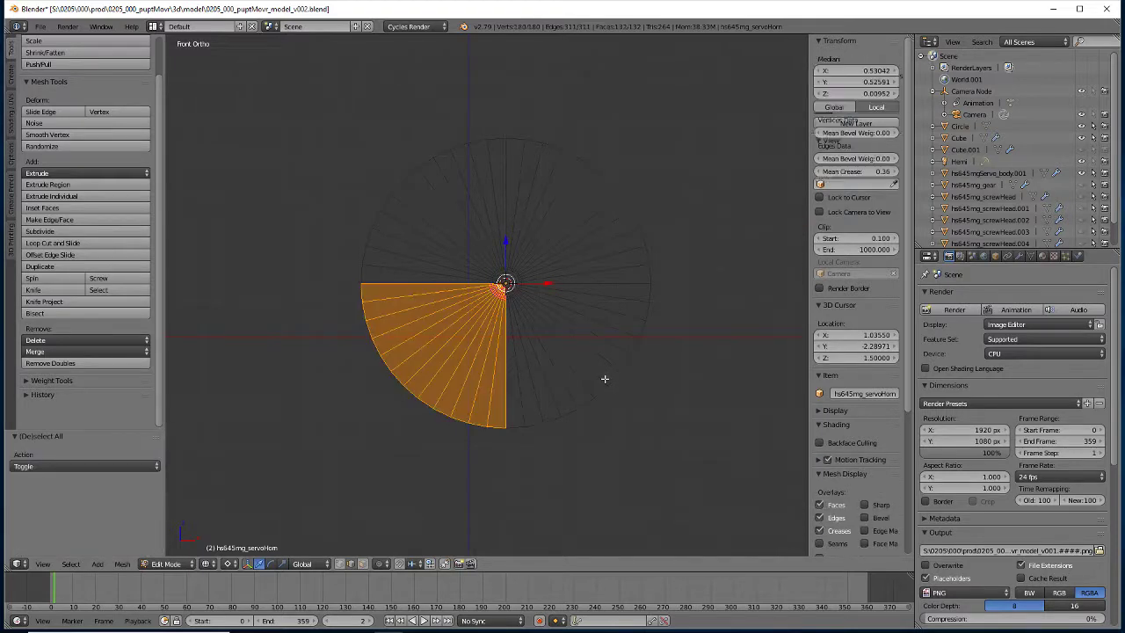
key(w)
click(598, 388)
- Deselect the mesh, undo the last change, and view the disc edge-on in solid shading
key(a)
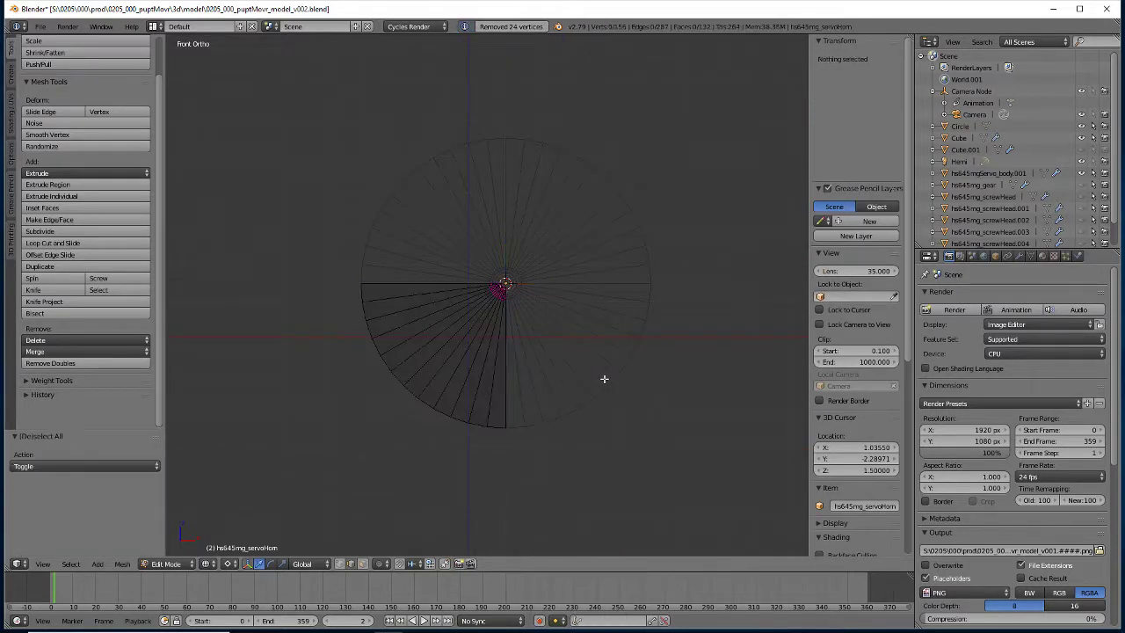
mouse_move(443, 365)
middle_down()
mouse_move(580, 361)
mouse_move(497, 390)
mouse_move(379, 392)
mouse_move(526, 382)
mouse_move(495, 341)
mouse_move(466, 454)
middle_up()
key(z)
scroll(467, 455, up, 3)
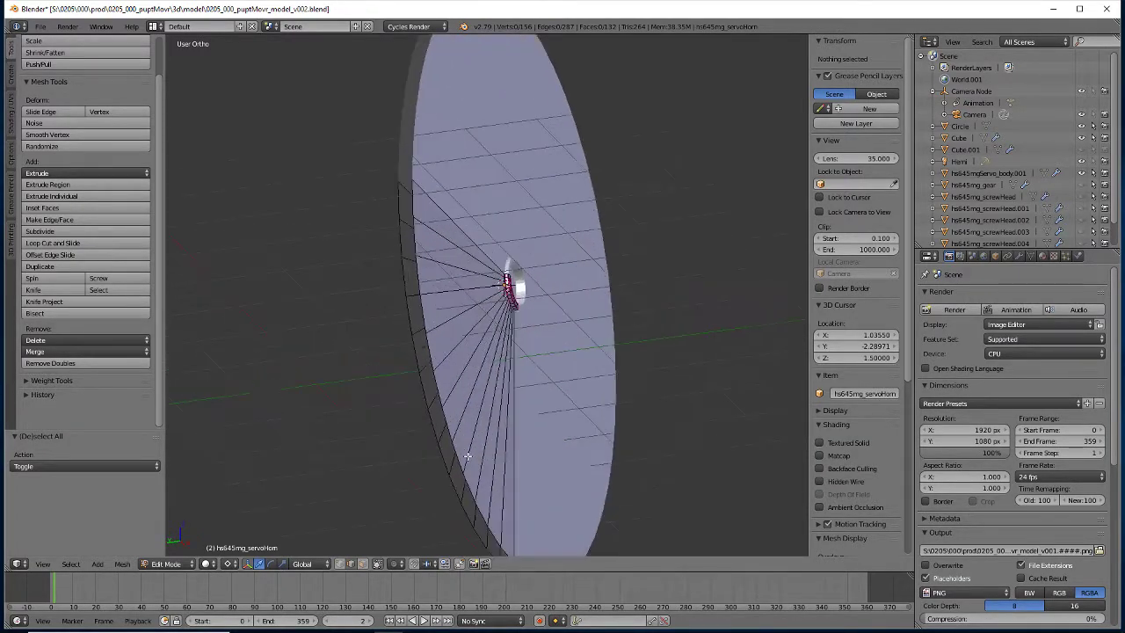
shift+middle_drag(535, 460, 547, 331)
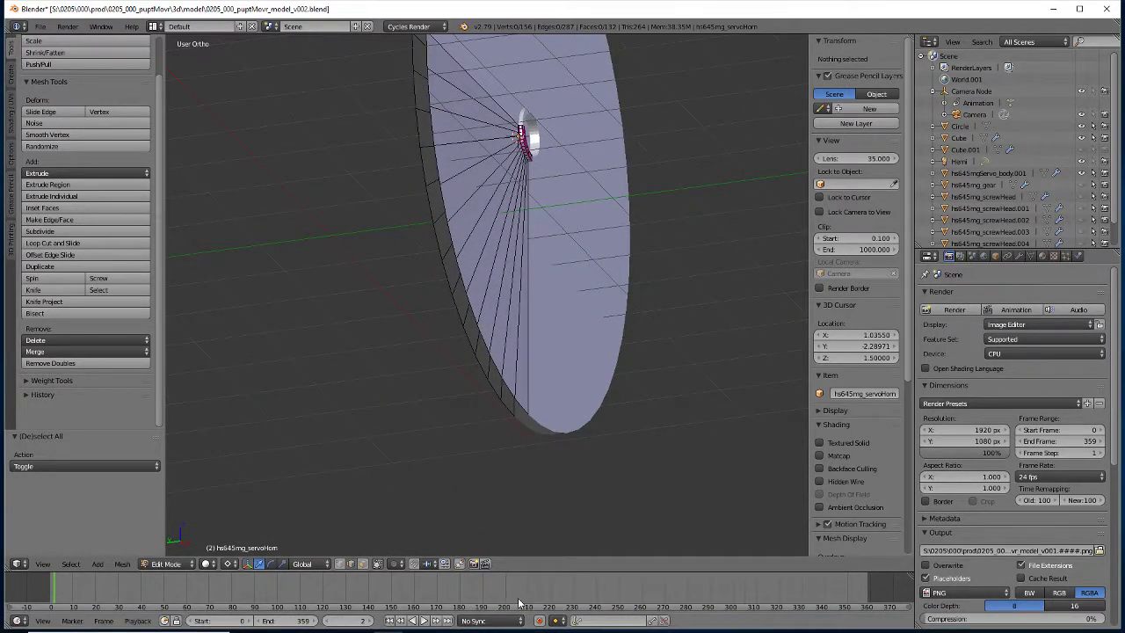
key(ctrl+z)
key(ctrl+z)
key(ctrl+z)
key(ctrl+z)
key(ctrl+z)
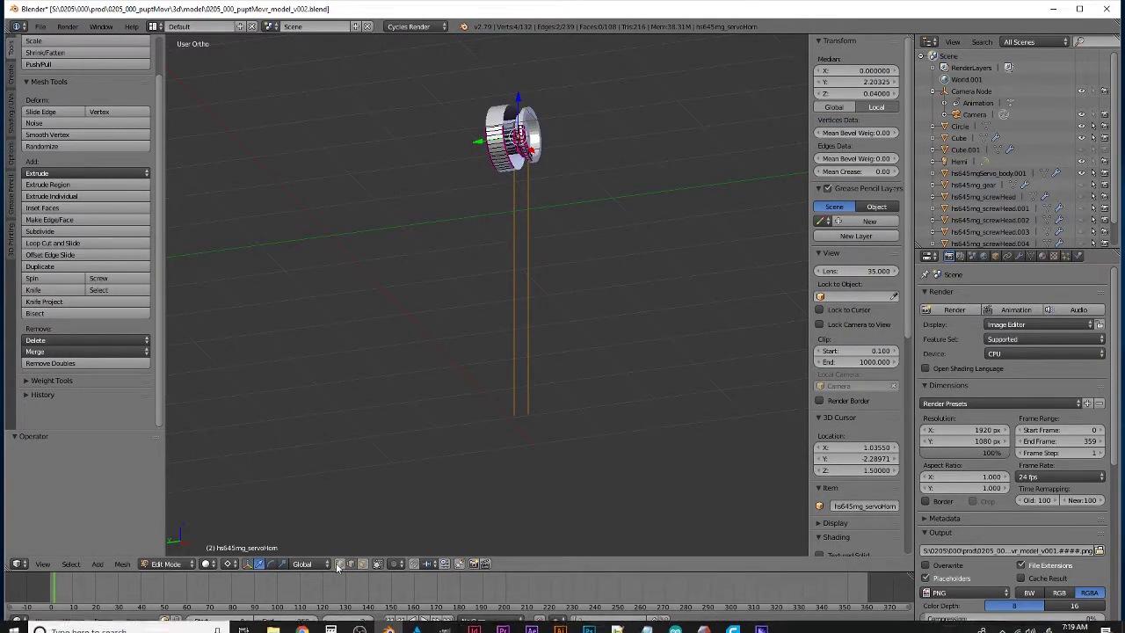
- Extrude a vertex from the rod's bottom and merge it At Last onto the other line's bottom vertex
right_click(515, 418)
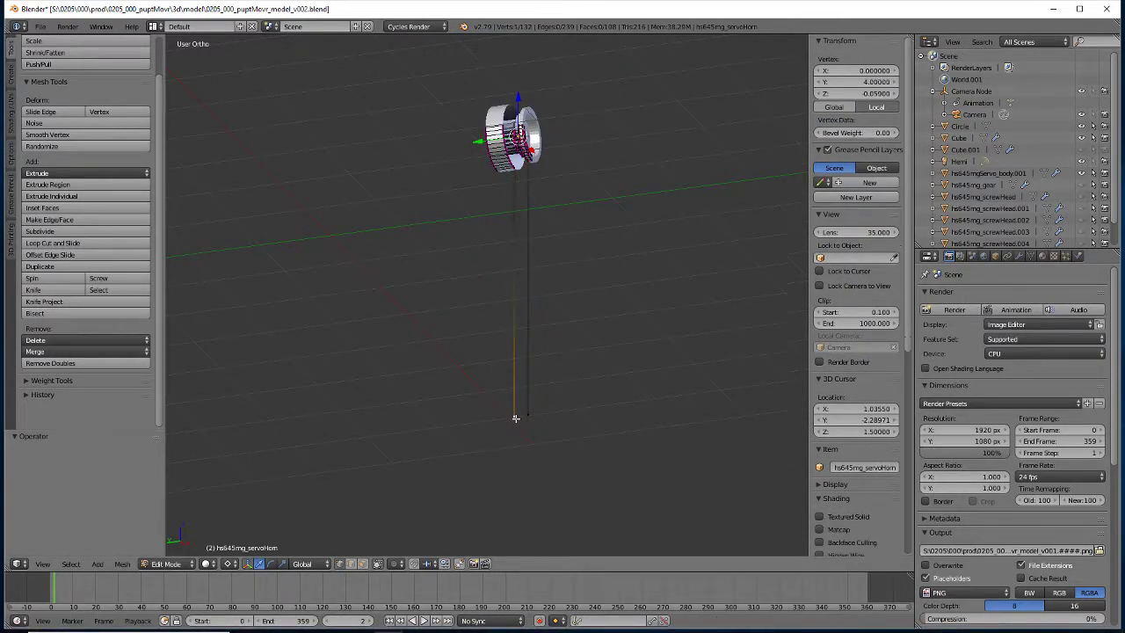
key(e)
right_click(542, 459)
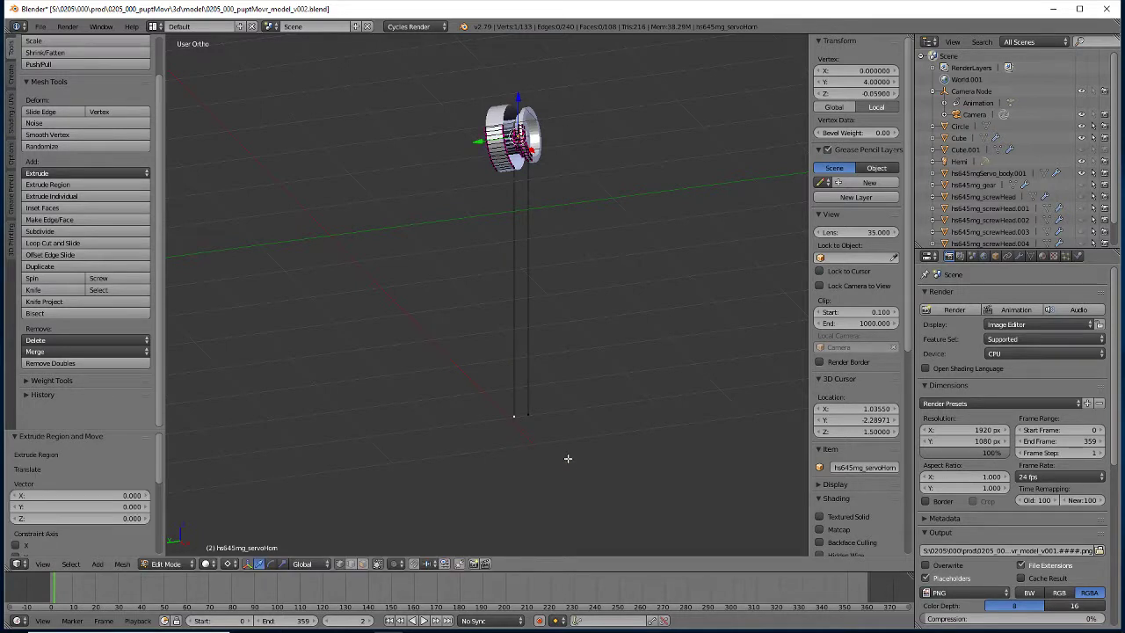
key(g)
click(536, 449)
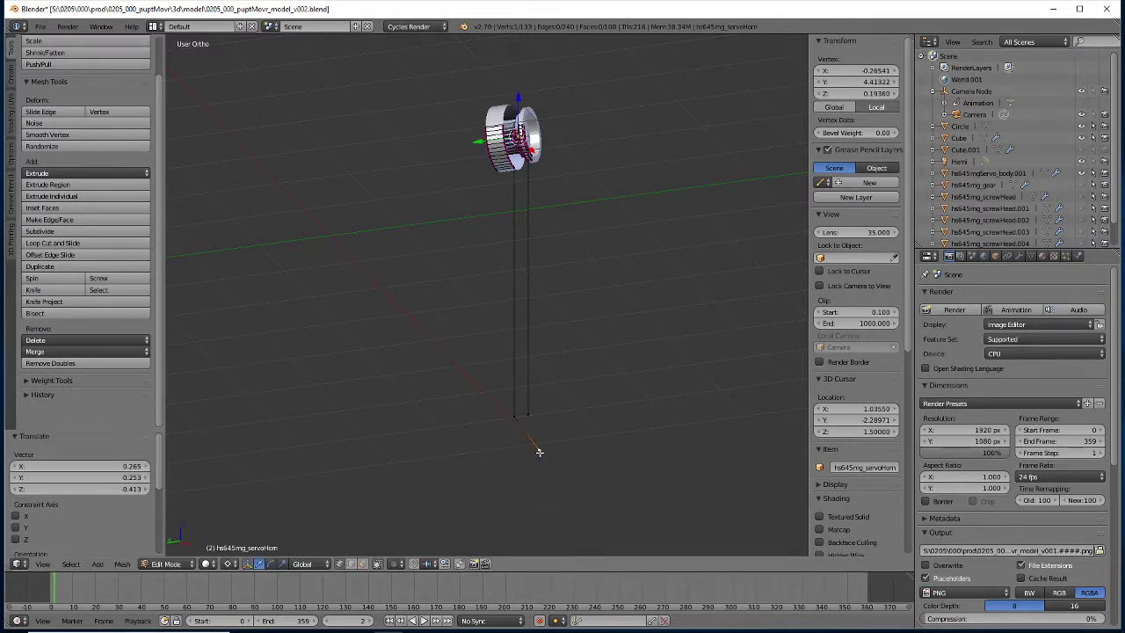
shift+right_click(528, 415)
key(alt+m)
click(528, 435)
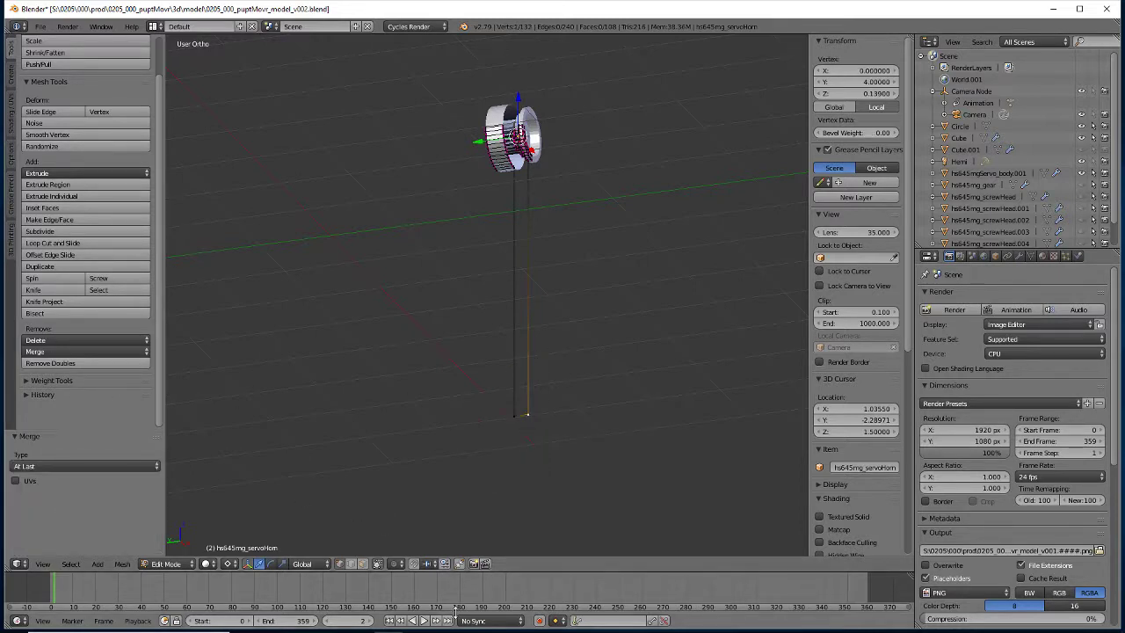
- Box-select the two vertices at the rod's bottom in front view
key(a)
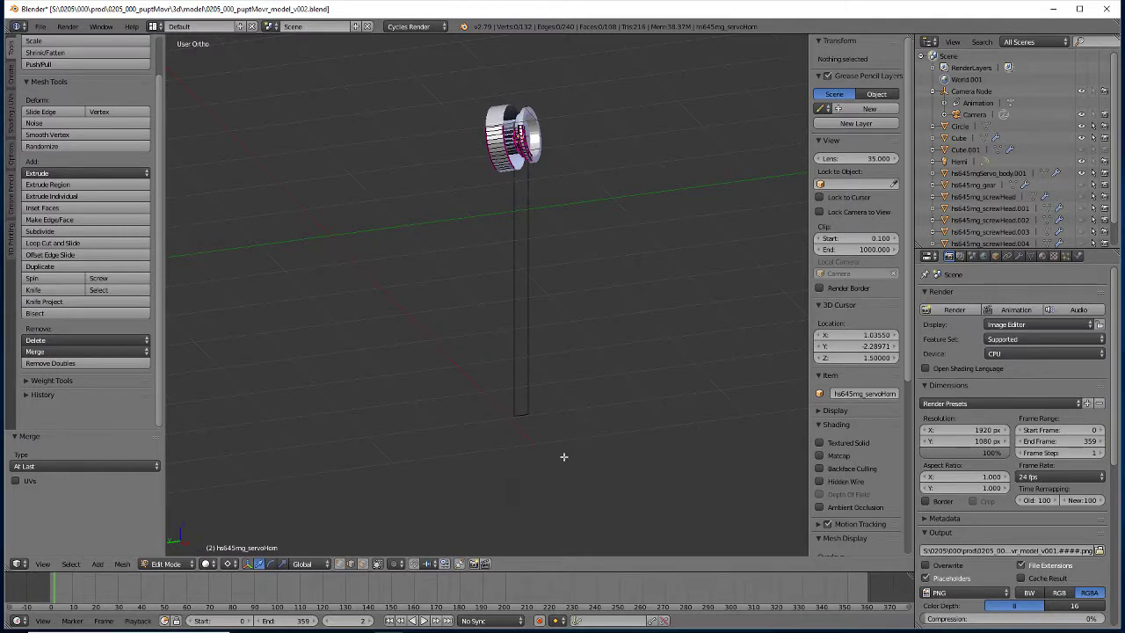
key(b)
drag(564, 456, 417, 354)
- Spin the vertical profile edge around the hub into a fan of faces (12 steps, 90°)
key(KP_1)
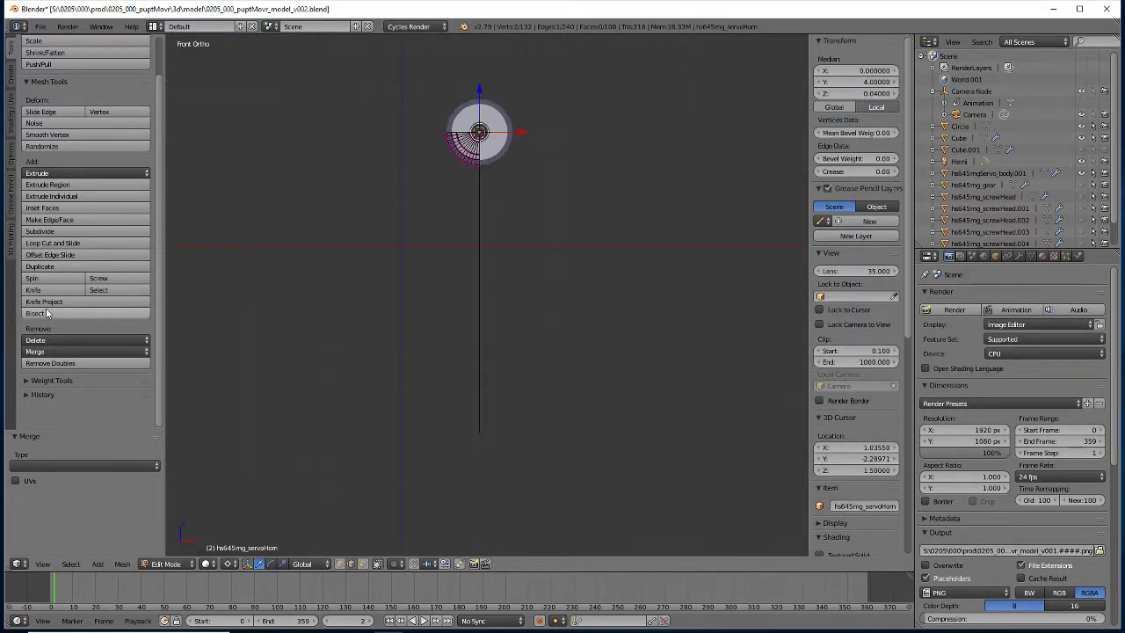
click(32, 279)
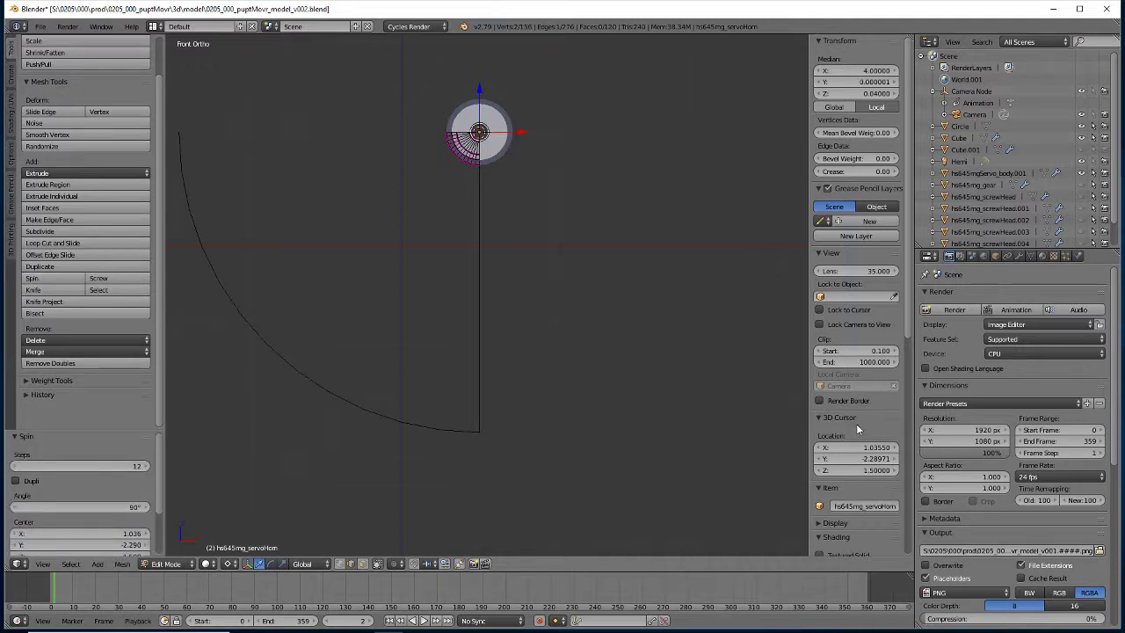
key(ctrl+z)
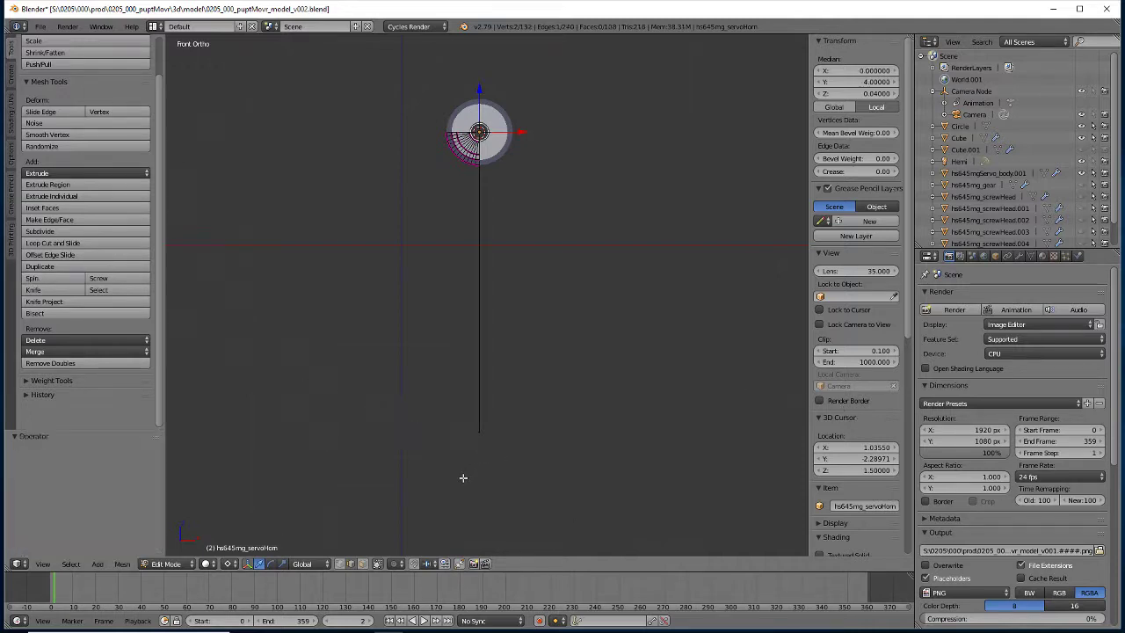
key(b)
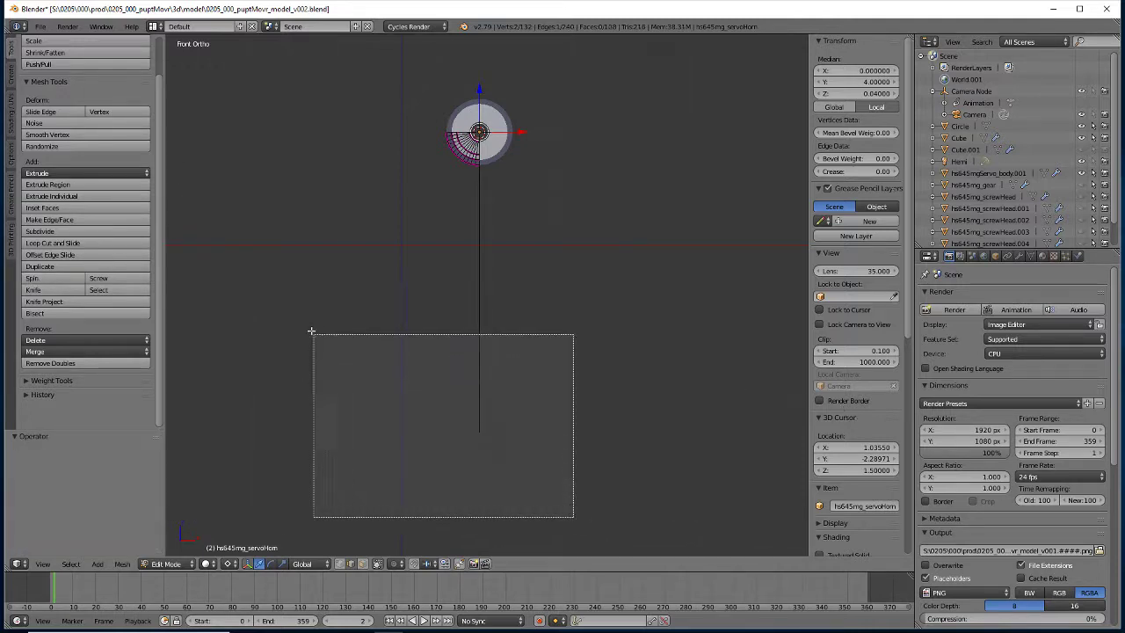
drag(308, 326, 308, 326)
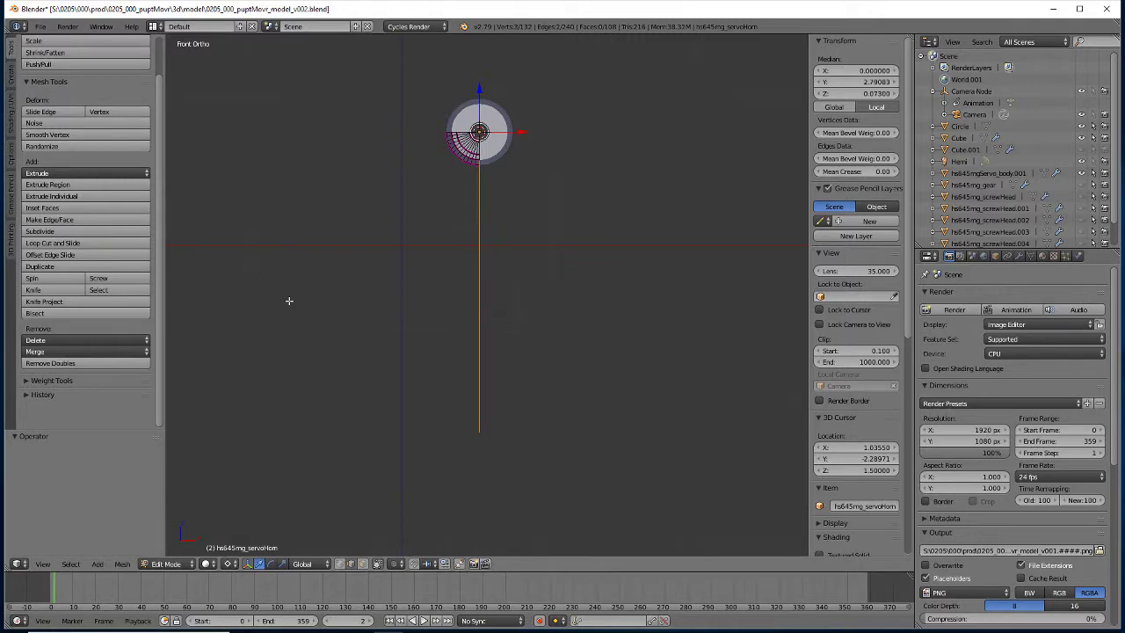
click(52, 278)
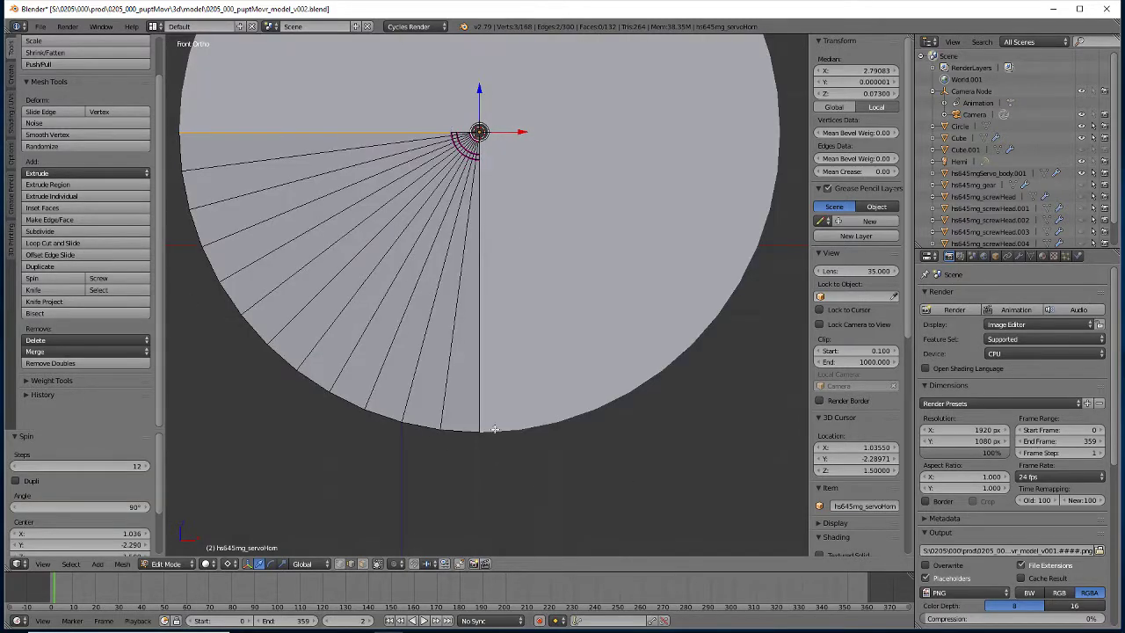
- Spin the fan's end edge for another 90° section of the disc
middle_drag(495, 428, 659, 455)
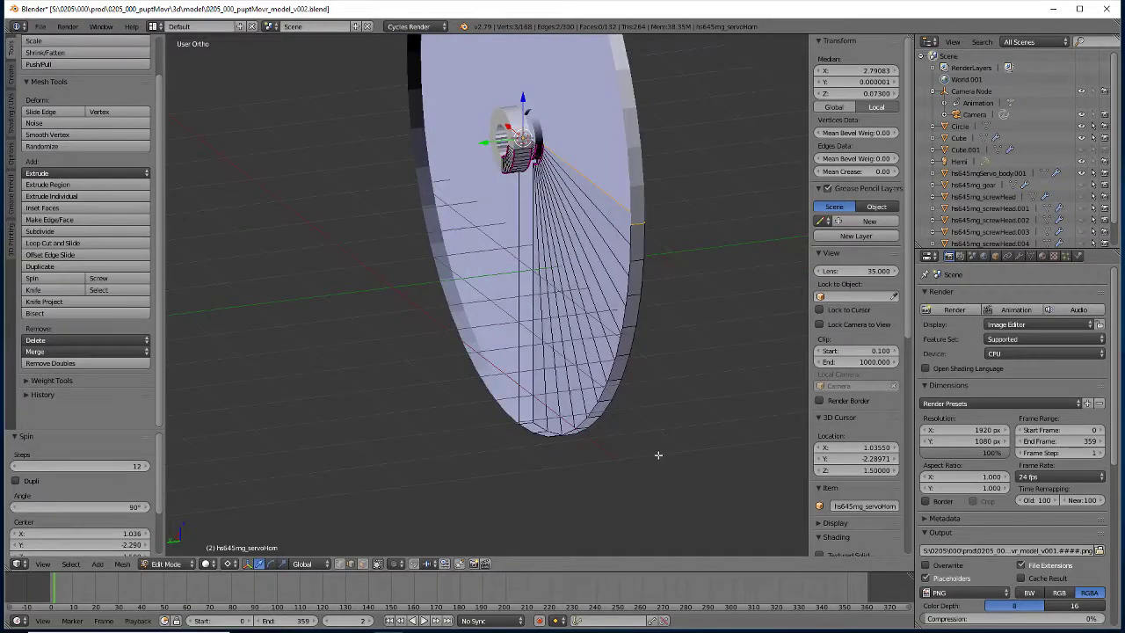
middle_drag(567, 320, 619, 351)
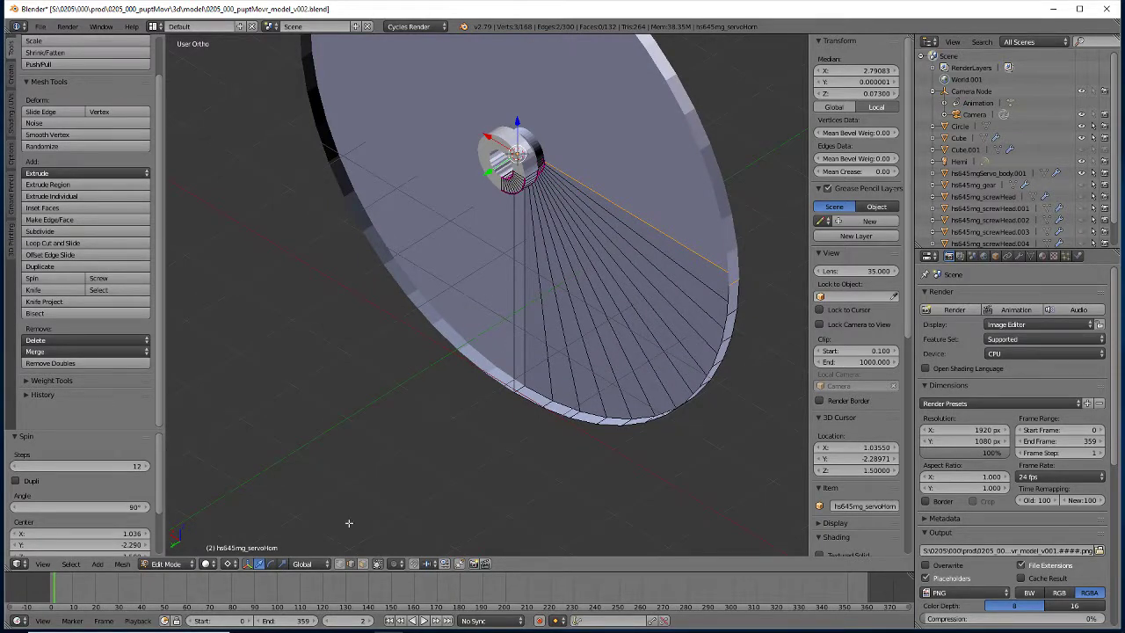
right_click(510, 325)
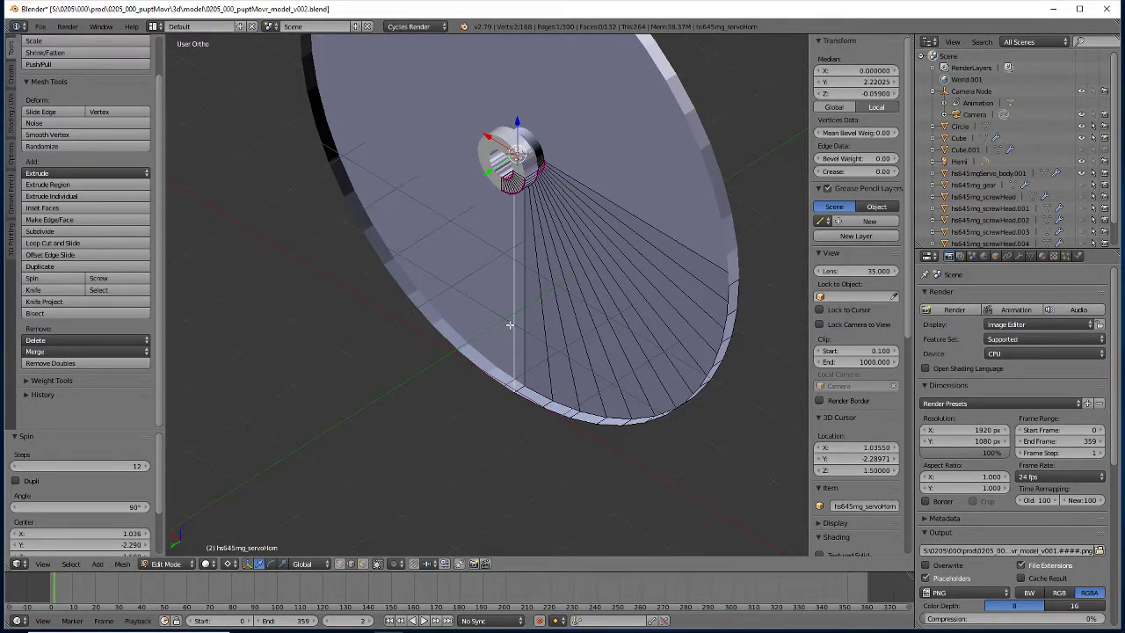
key(KP_1)
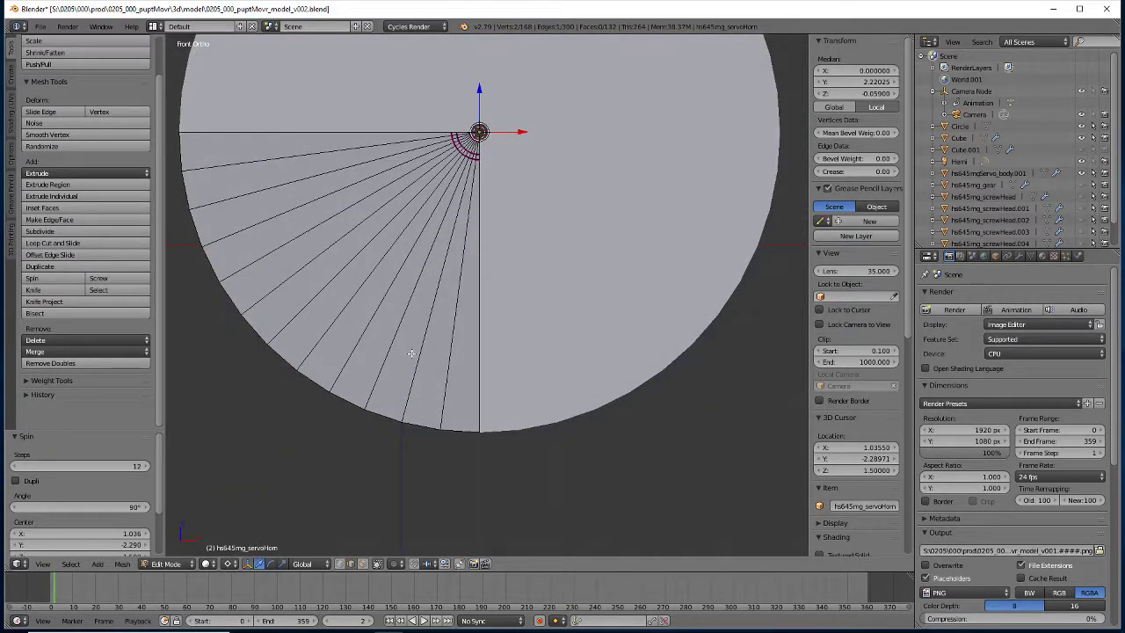
click(51, 281)
middle_drag(360, 299, 577, 304)
- Remove the 36 duplicate vertices across the whole disc, then deselect everything
key(a)
key(a)
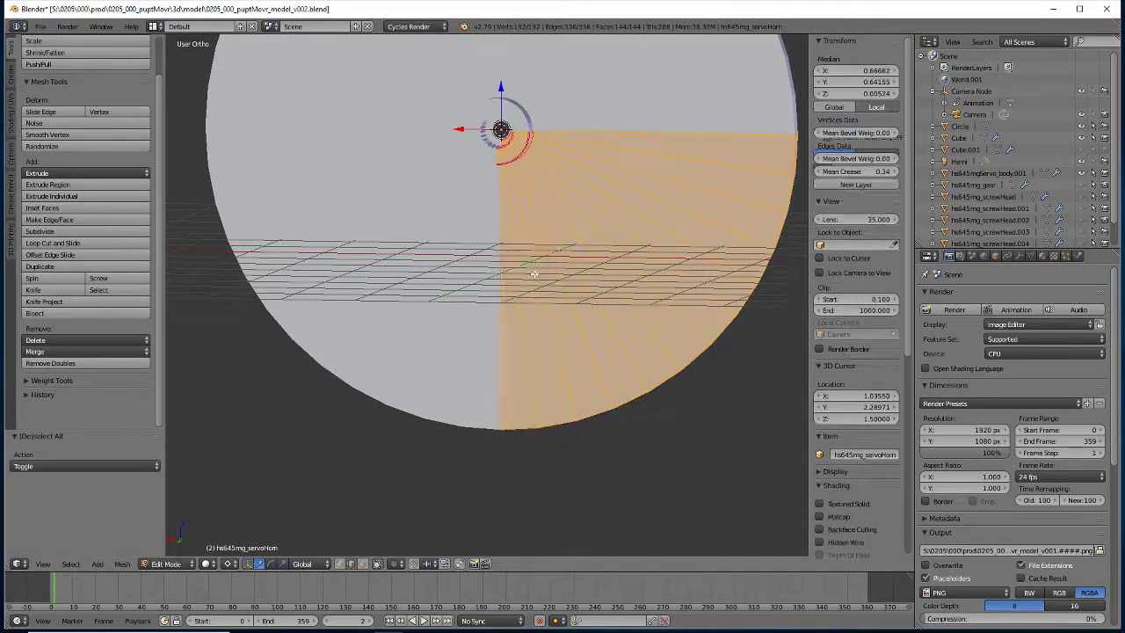
key(w)
click(538, 271)
key(a)
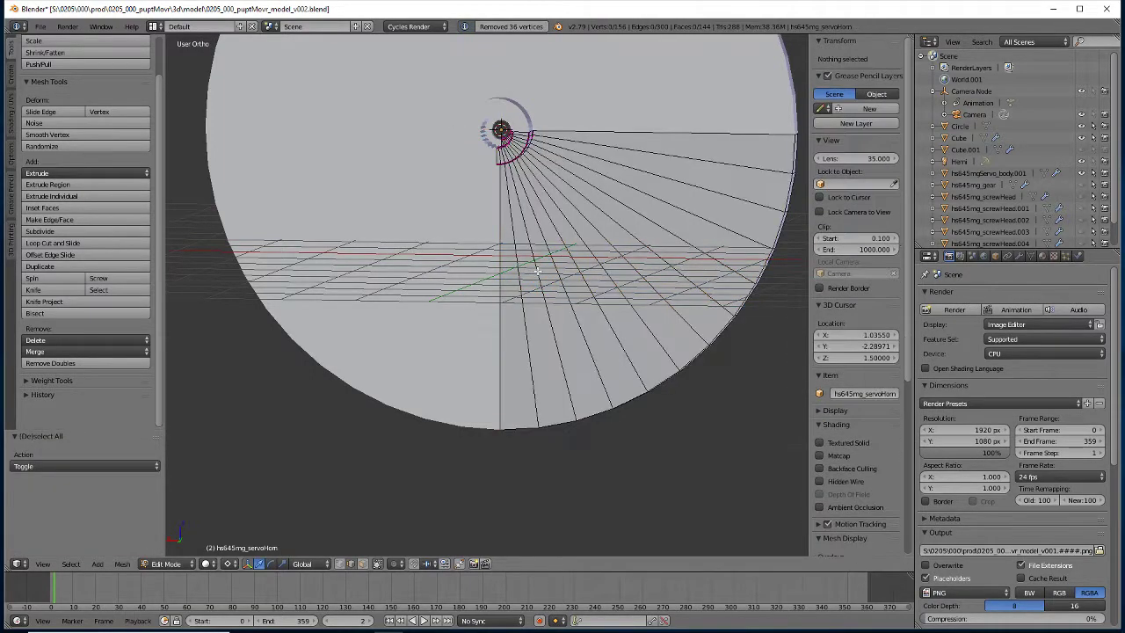
scroll(351, 293, down, 8)
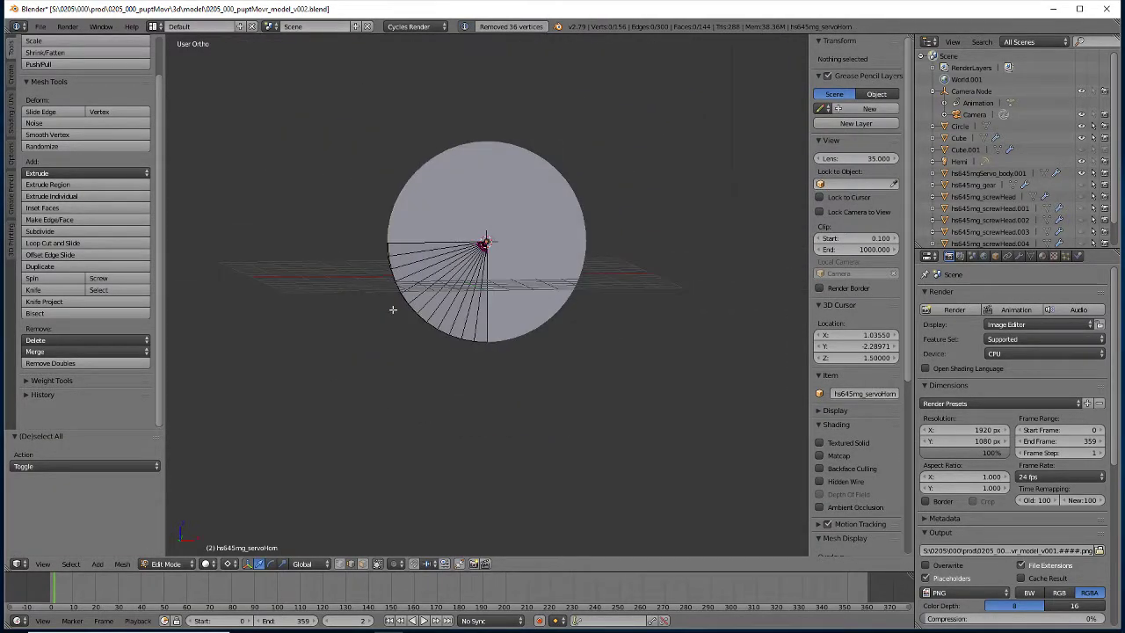
scroll(402, 314, up, 5)
middle_drag(458, 228, 525, 269)
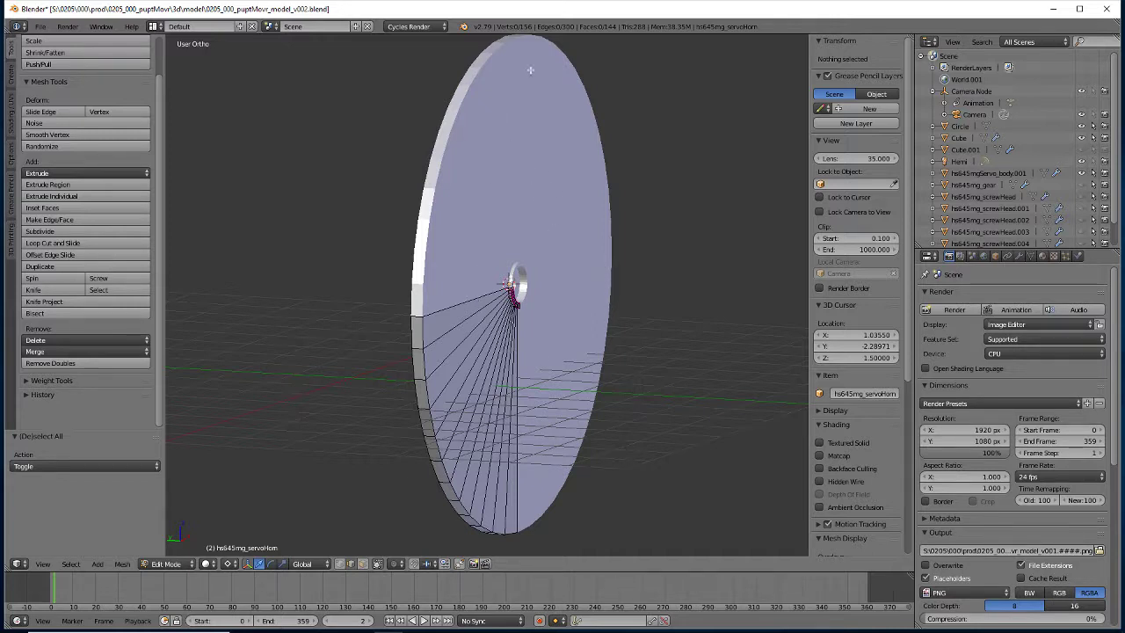
middle_drag(511, 429, 436, 464)
scroll(528, 431, up, 3)
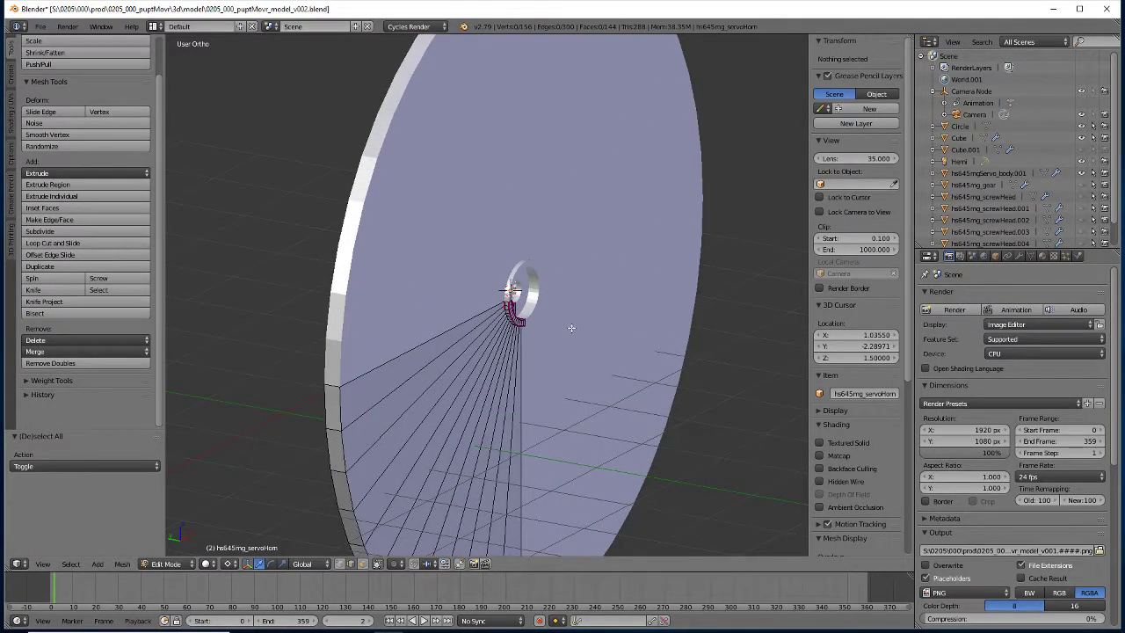
- Snap the 3D cursor to a selected hub edge
middle_drag(515, 354, 495, 245)
scroll(494, 272, up, 2)
right_click(508, 248)
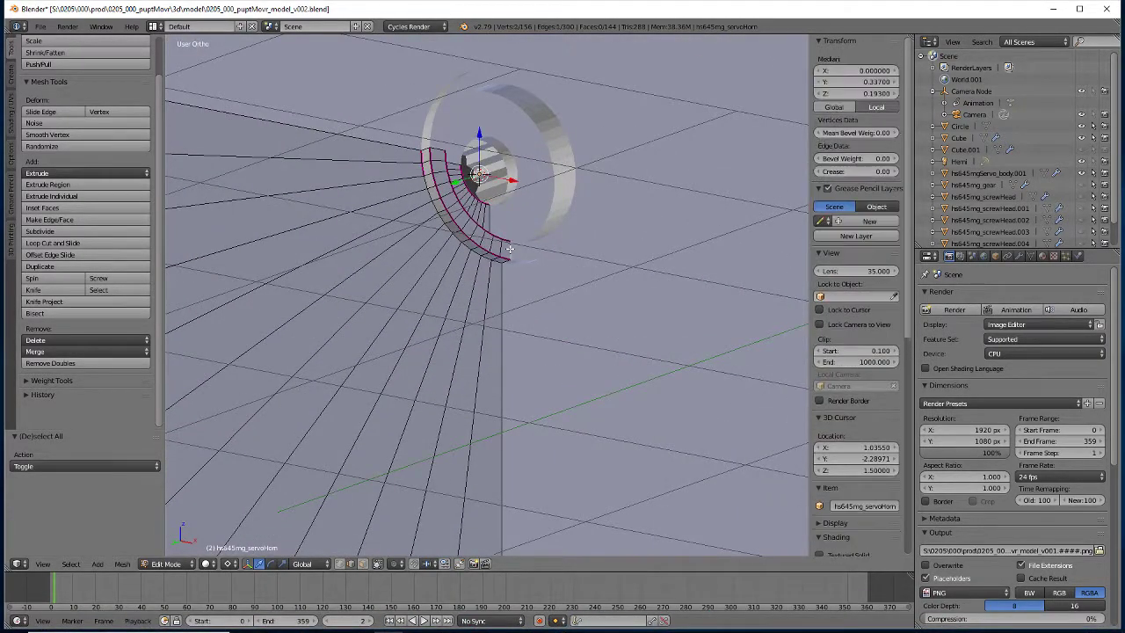
key(shift+s)
click(506, 251)
- Flatten the two hub edge loops into one plane by scaling them 0 on Y
scroll(418, 374, down, 5)
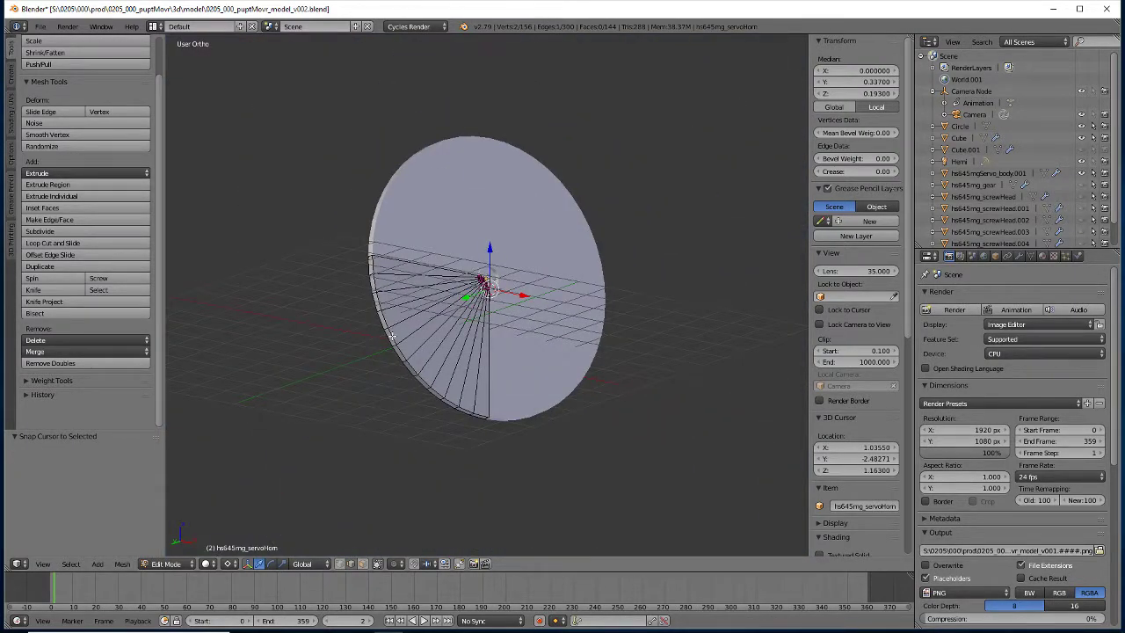
alt+right_click(479, 282)
scroll(474, 277, up, 7)
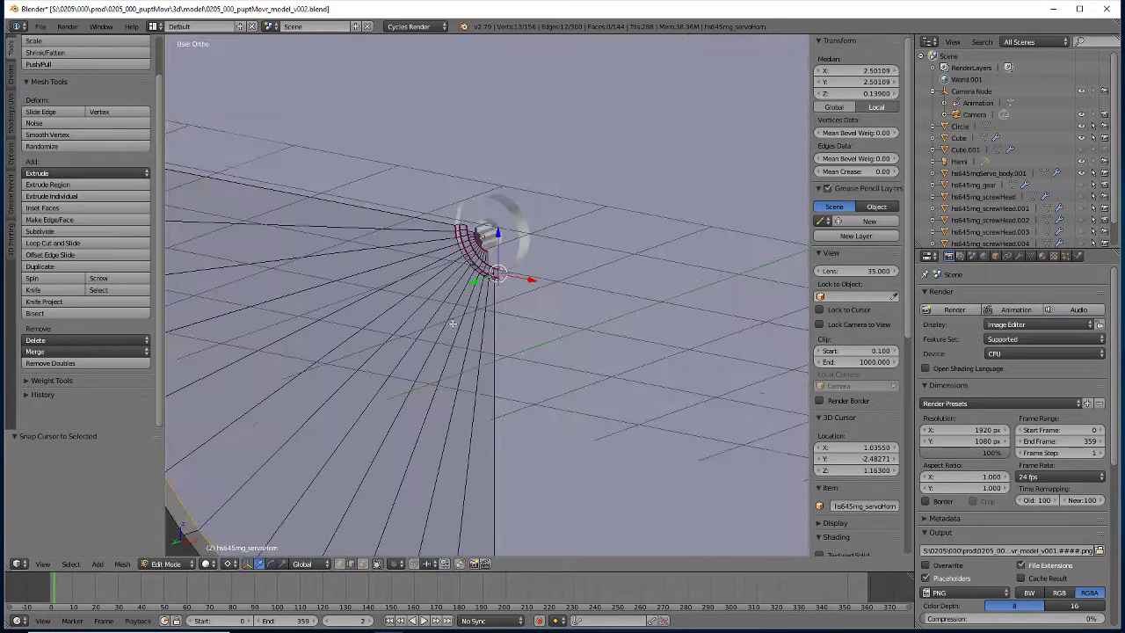
alt+shift+right_click(468, 262)
key(s)
key(y)
key(0)
key(Return)
- Remove the 13 duplicate vertices from the whole mesh
key(a)
key(a)
key(w)
click(455, 282)
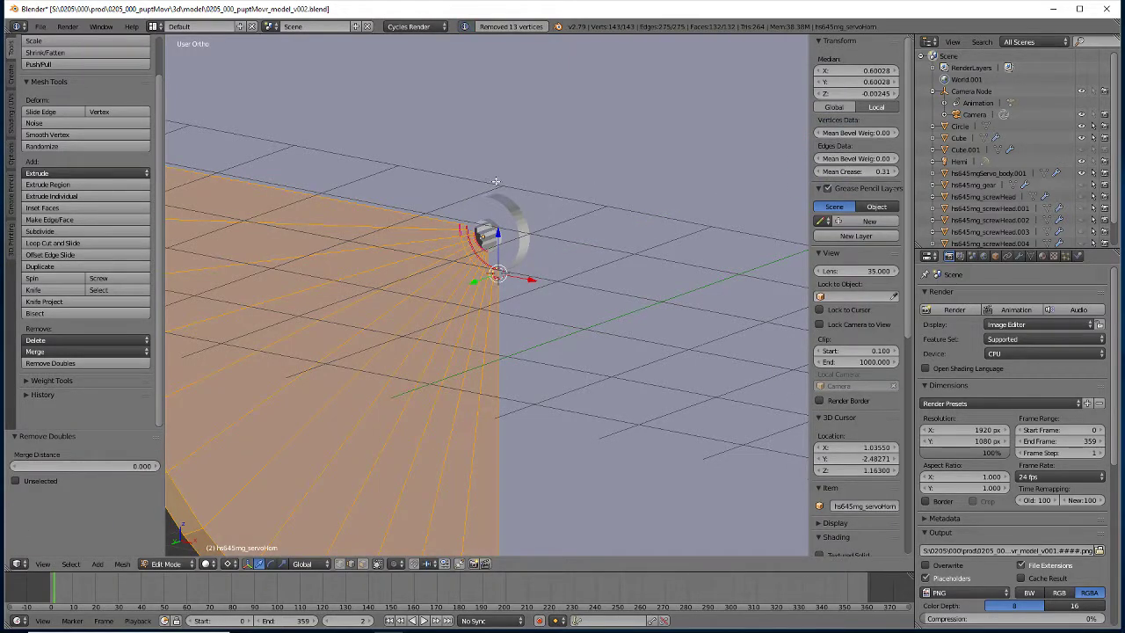
- Clear the crease on three hub edges with a crease value of -1
scroll(494, 183, up, 7)
right_click(405, 111)
shift+right_click(405, 94)
key(shift+e)
text(-1)
key(Return)
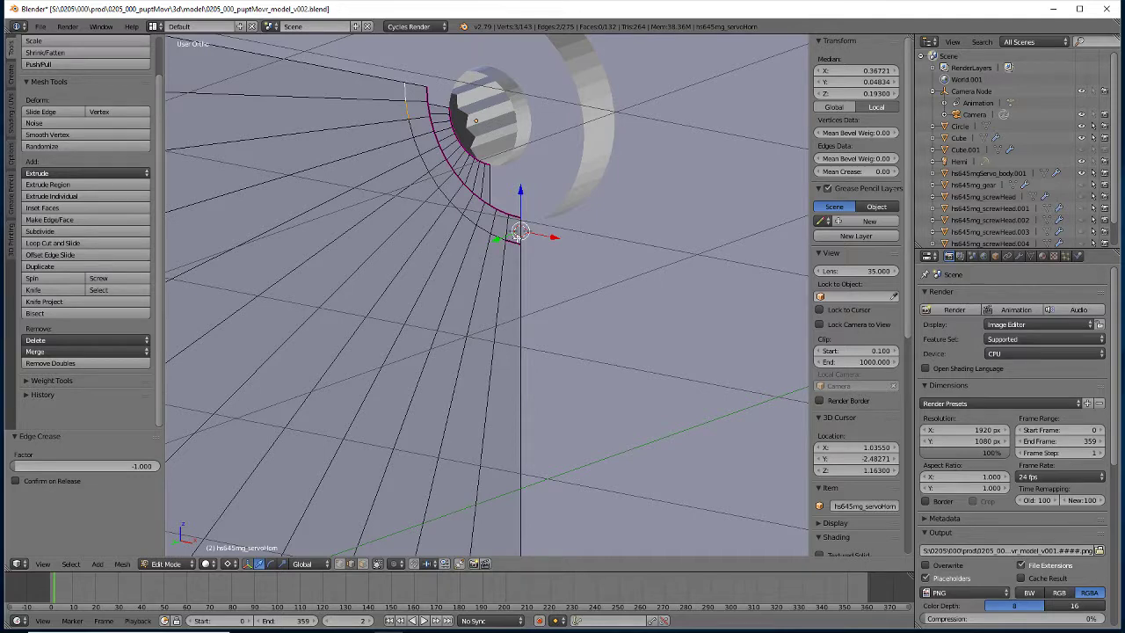
right_click(520, 233)
key(shift+e)
text(-1)
key(Return)
scroll(416, 439, down, 3)
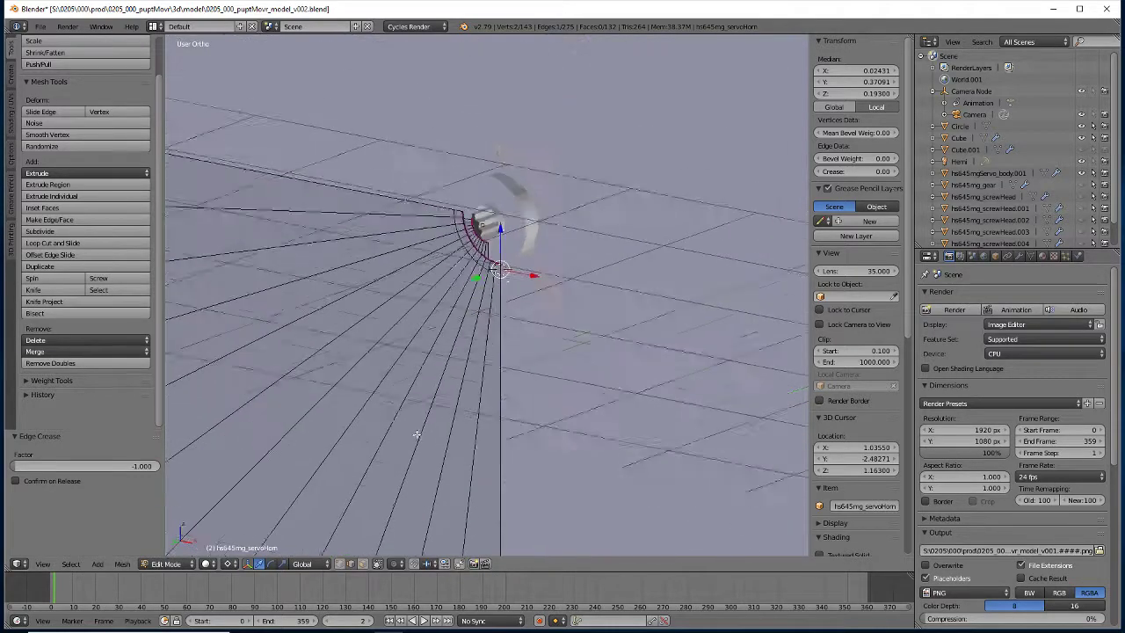
mouse_move(417, 439)
middle_down()
mouse_move(528, 432)
mouse_move(418, 432)
mouse_move(431, 442)
middle_up()
- Snap the 3D cursor to the lower-left radial edge and add a cylinder there
scroll(431, 442, up, 4)
scroll(430, 437, down, 4)
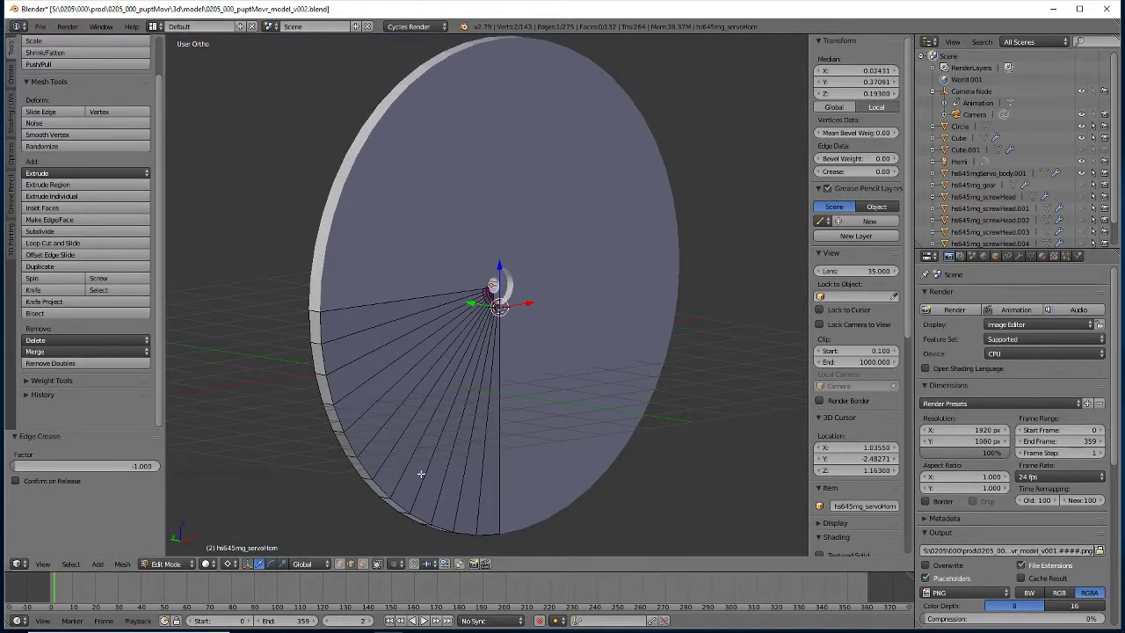
key(KP_1)
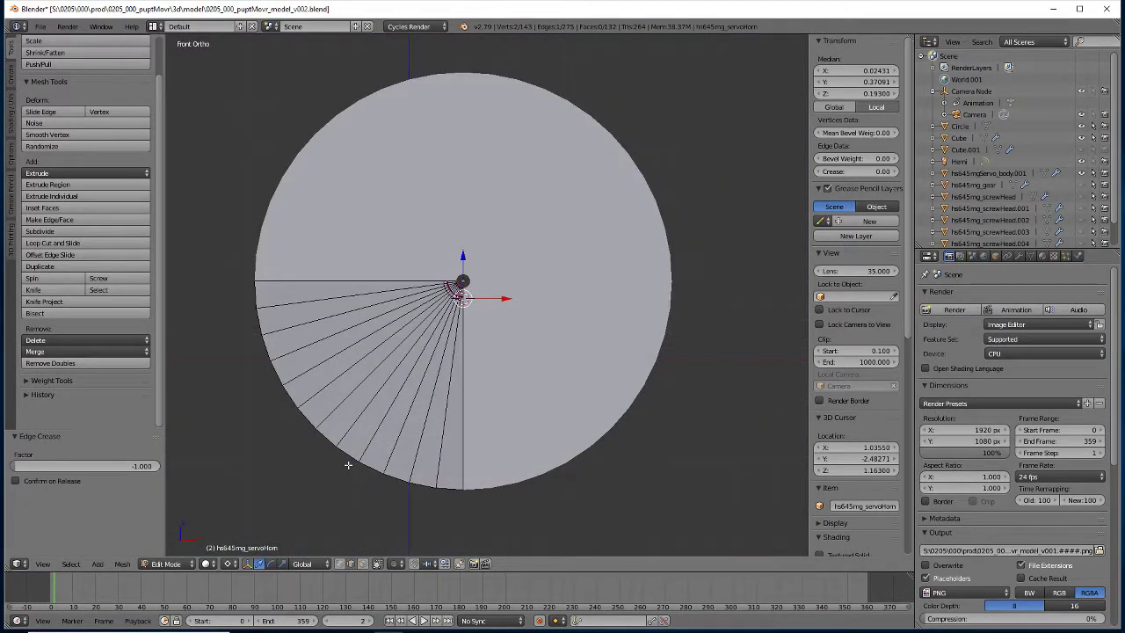
right_click(357, 388)
key(shift+s)
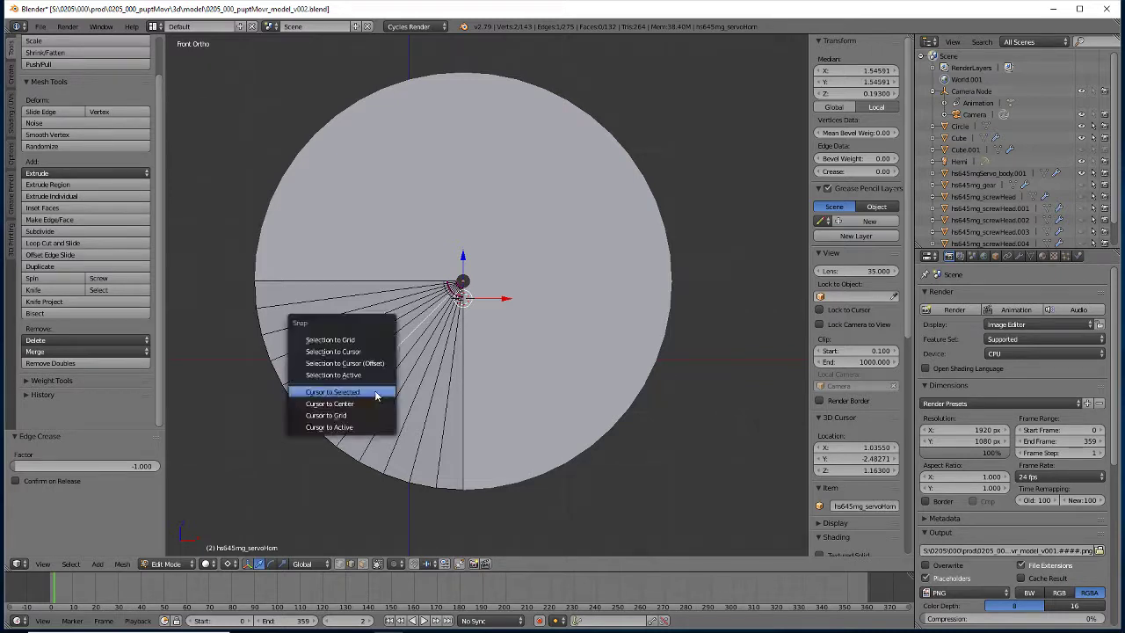
click(375, 391)
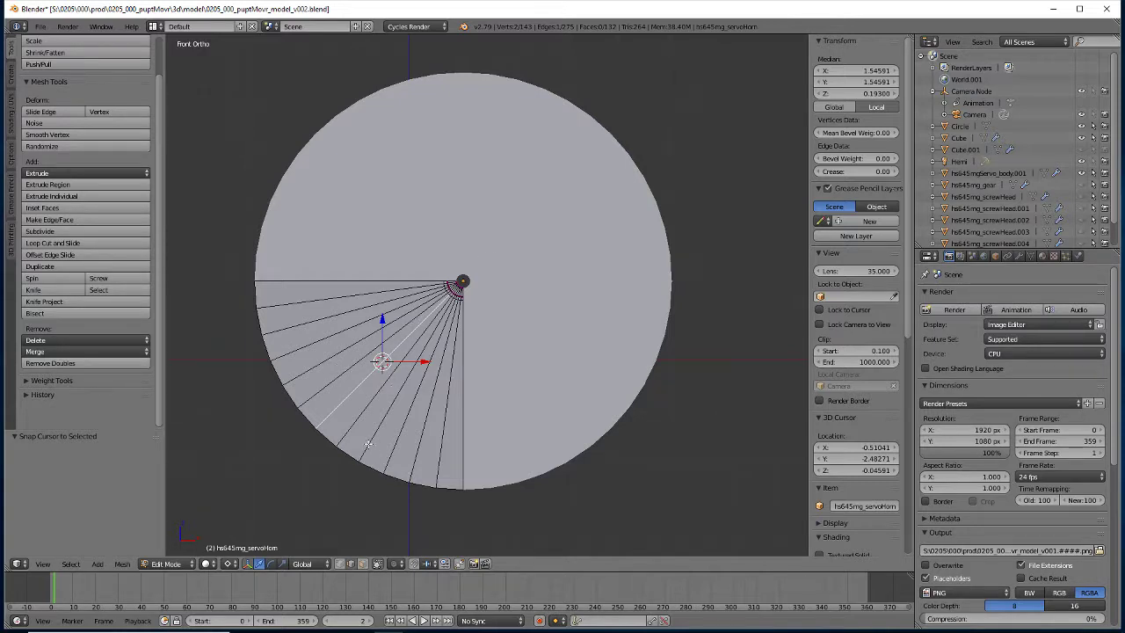
key(shift+a)
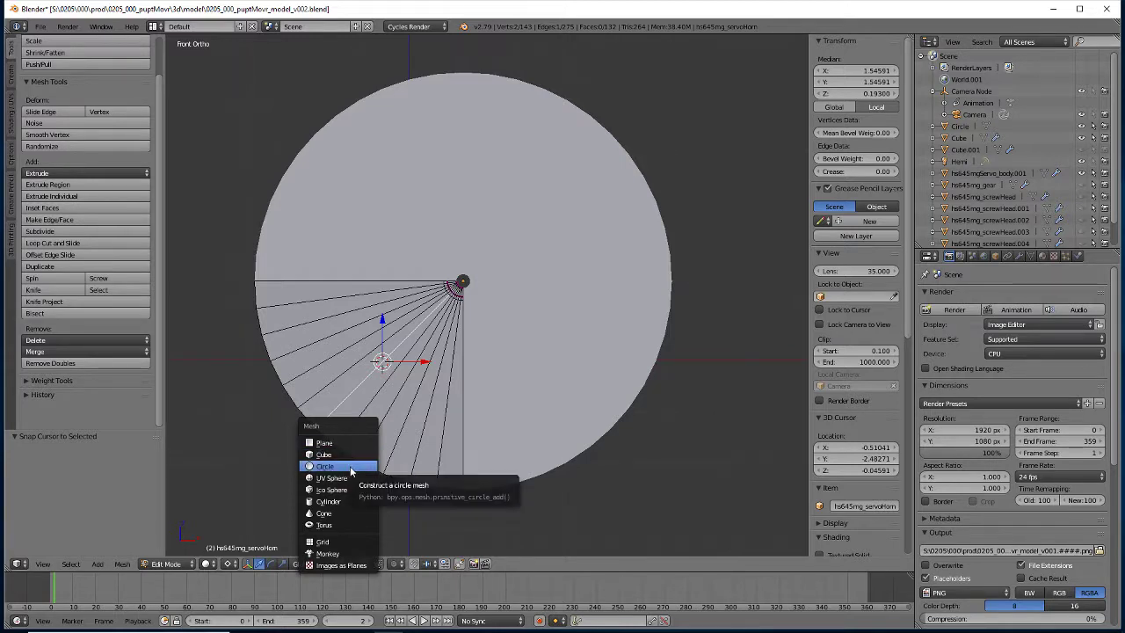
click(342, 503)
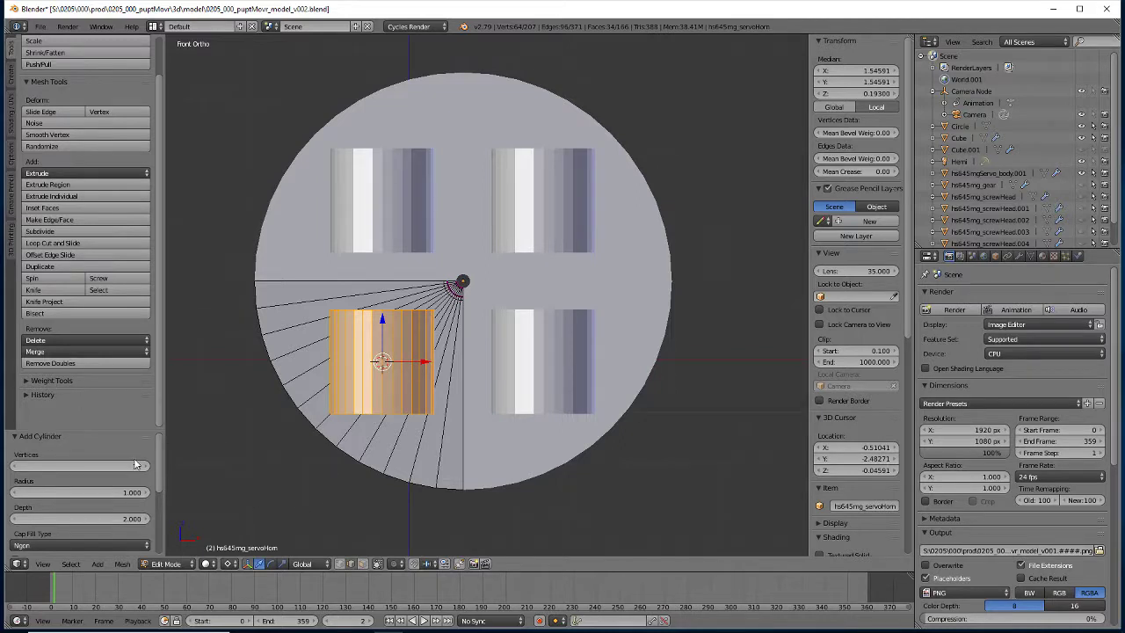
key(Escape)
- Give the cylinder 8 vertices and a 0.1825 radius, after trying 0.625 and 0.325
scroll(159, 458, down, 1)
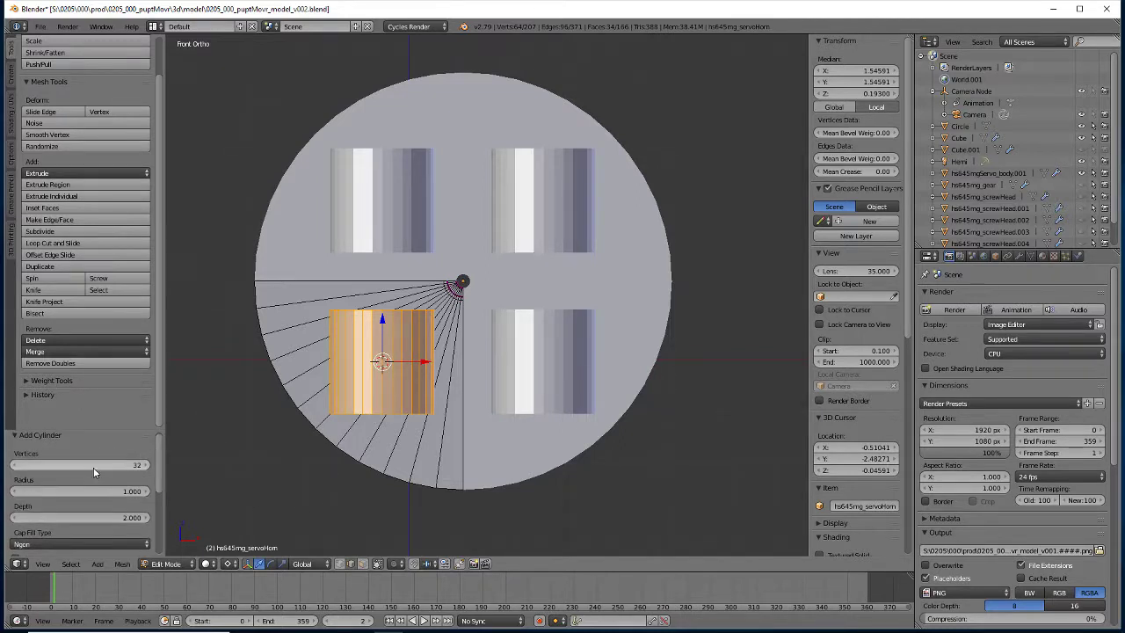
click(94, 464)
text(8)
key(Return)
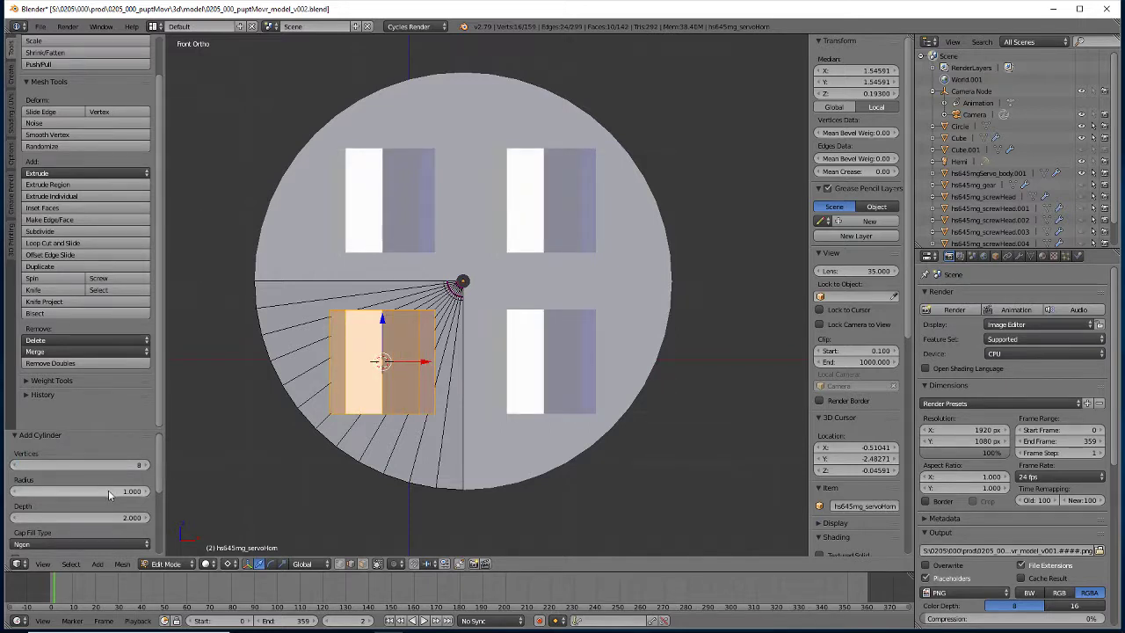
click(106, 490)
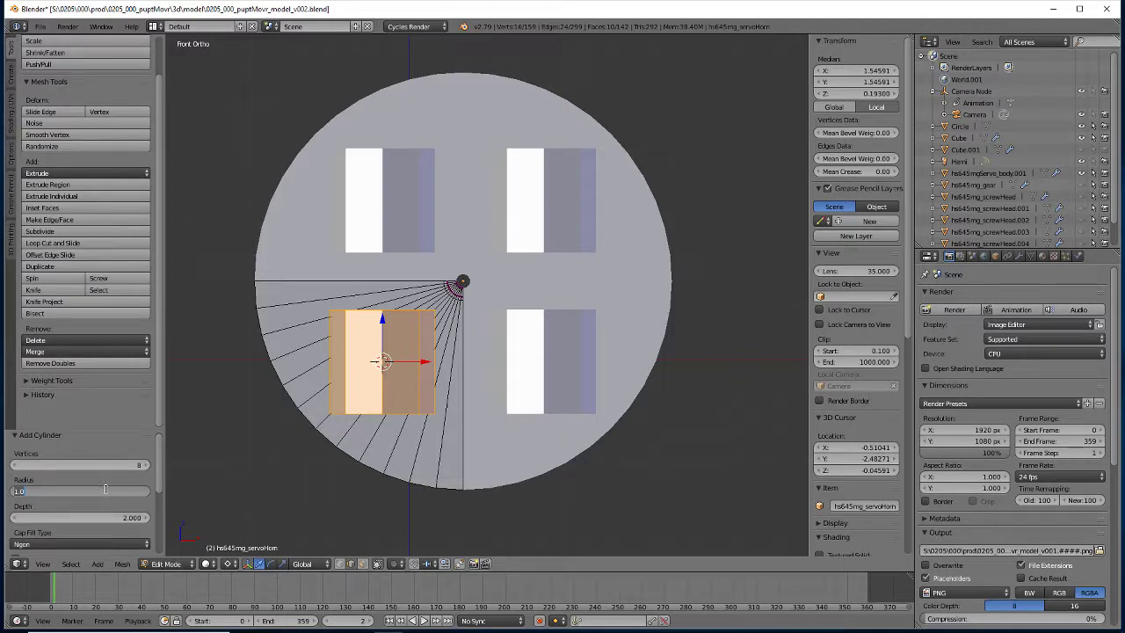
key(BackSpace)
text(.625)
key(Return)
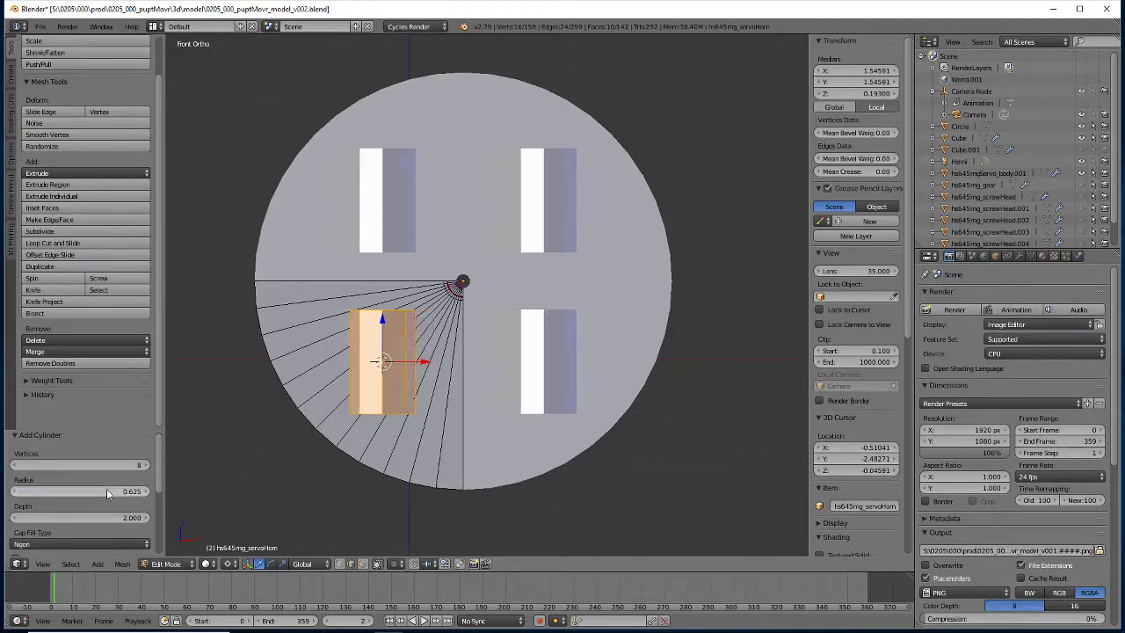
click(110, 489)
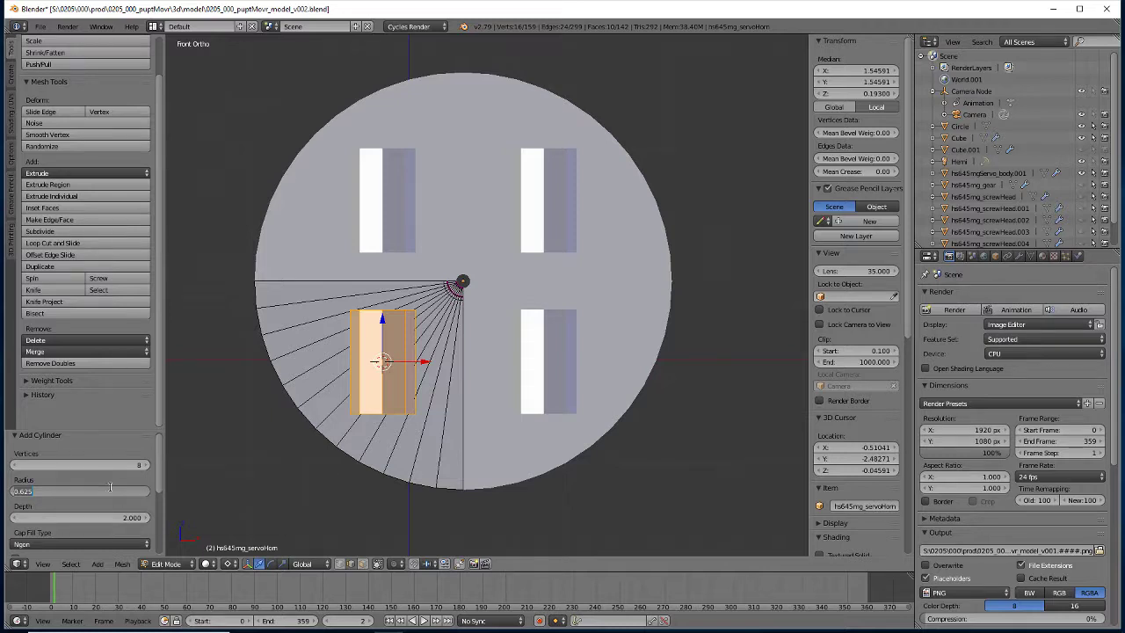
key(BackSpace)
key(Return)
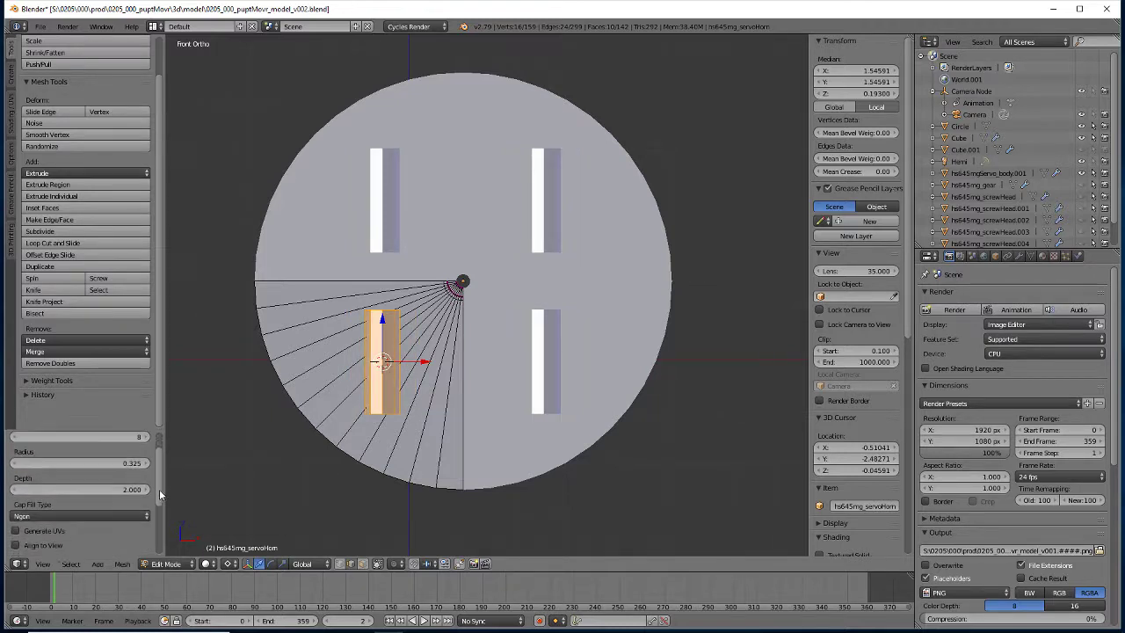
scroll(159, 491, down, 2)
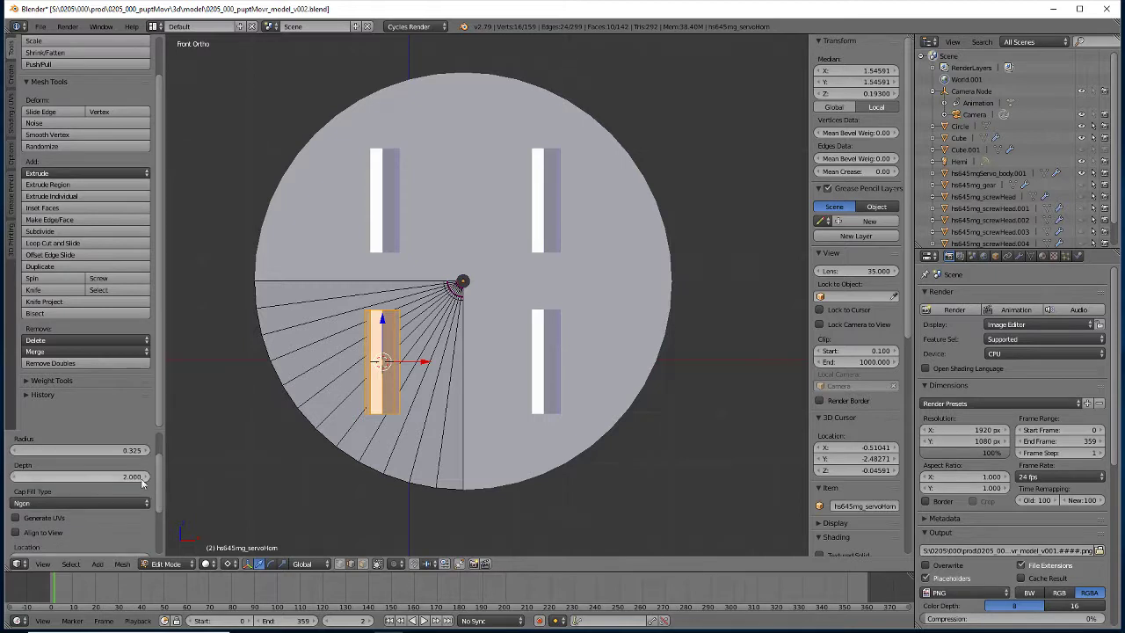
click(105, 450)
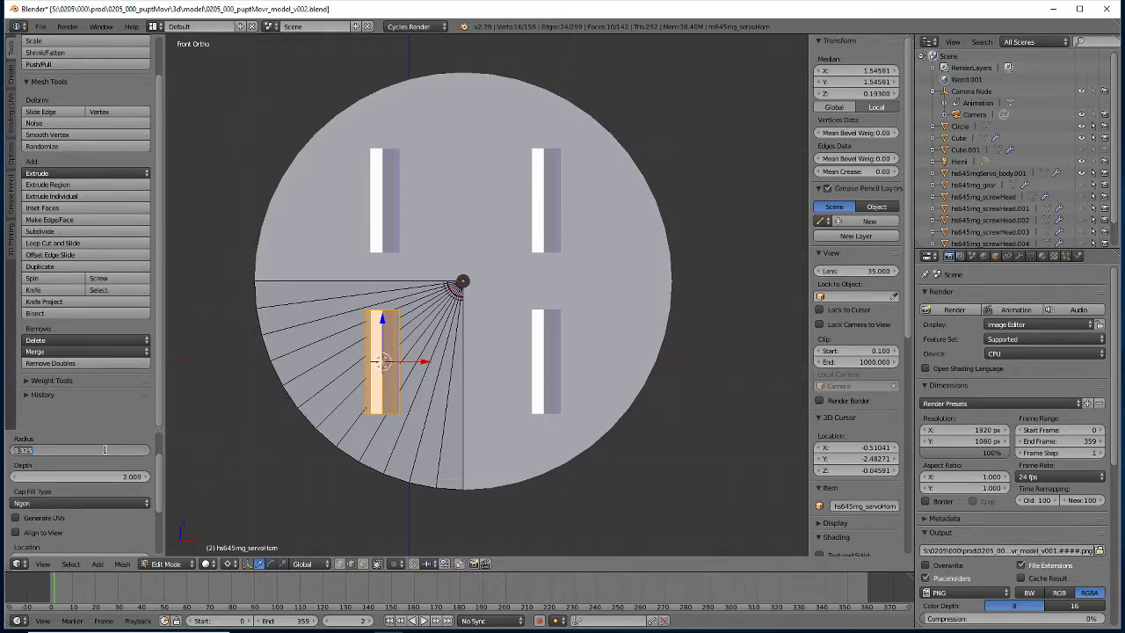
key(BackSpace)
text(.1825)
key(Return)
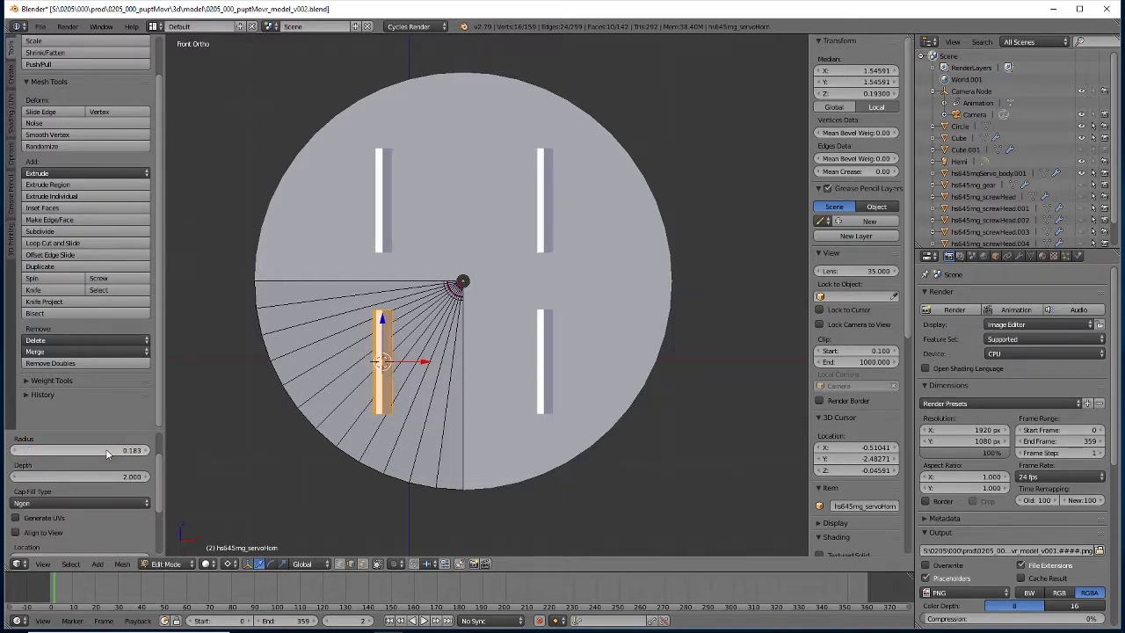
mouse_move(536, 626)
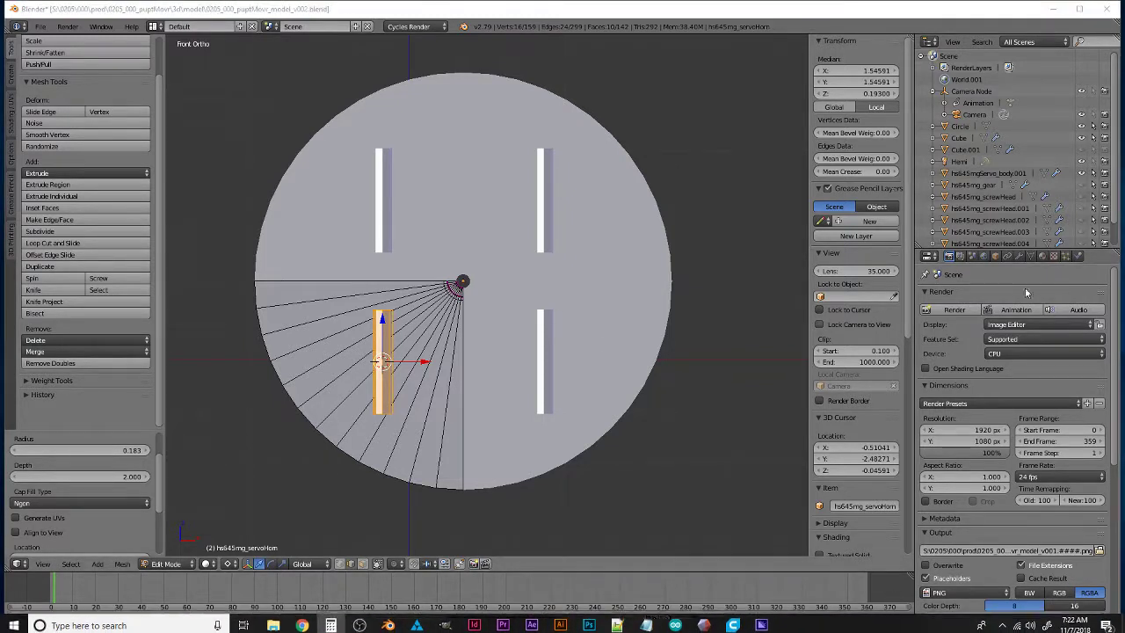
- Compute 0.3 ÷ 8 = 0.0375, halve it to 0.01875, and multiply by 2.54 for 0.047625
drag(1038, 219, 675, 220)
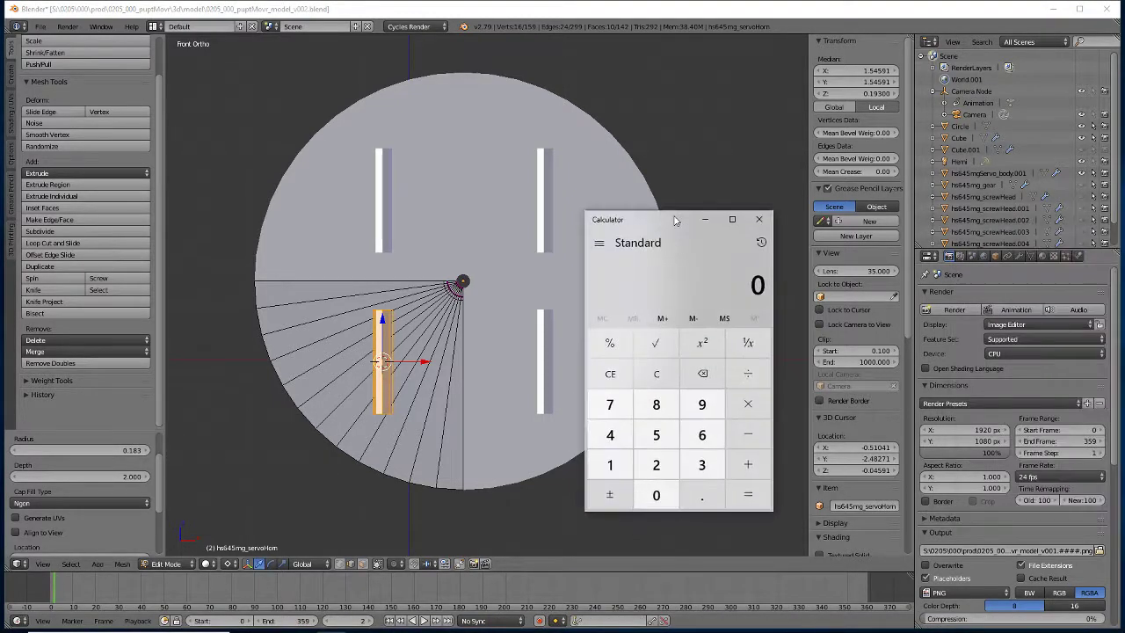
text(.)
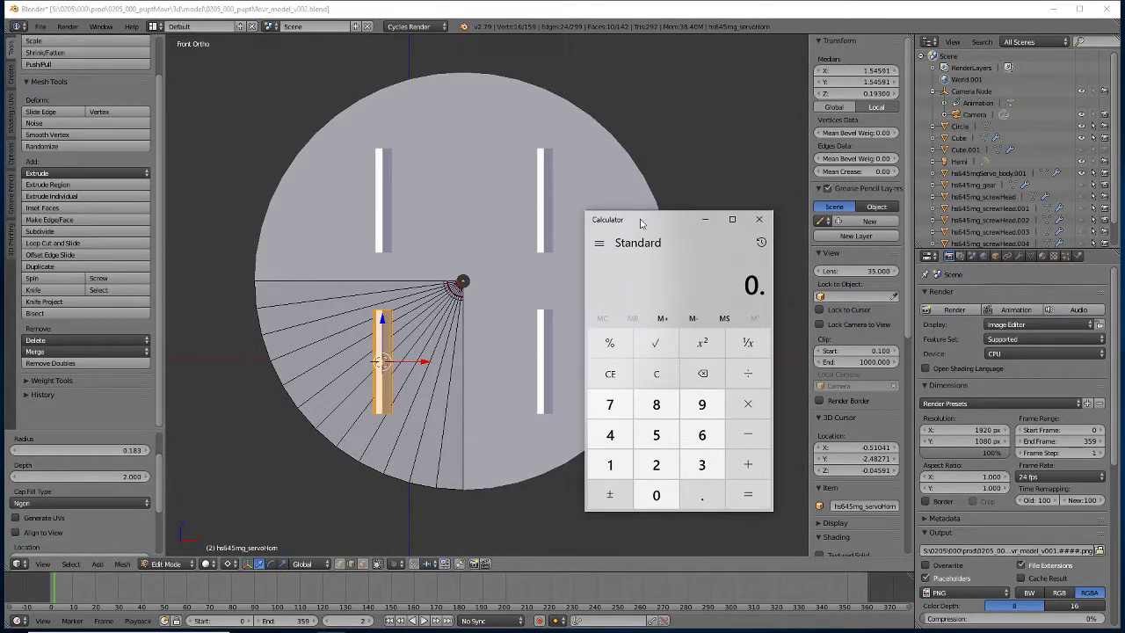
drag(641, 223, 631, 235)
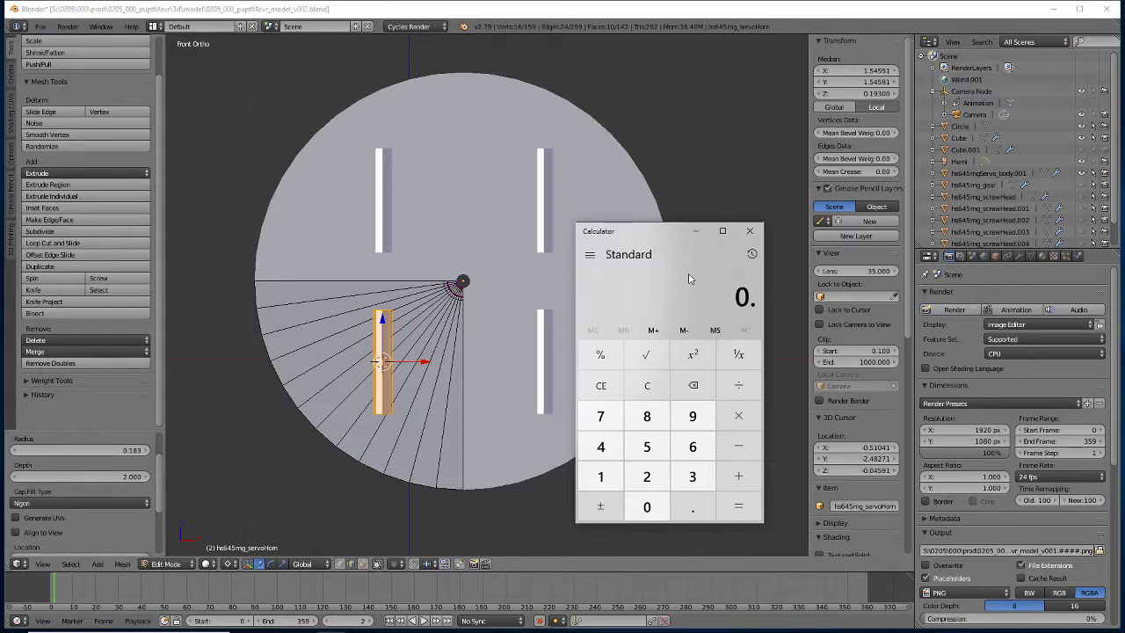
drag(642, 231, 598, 195)
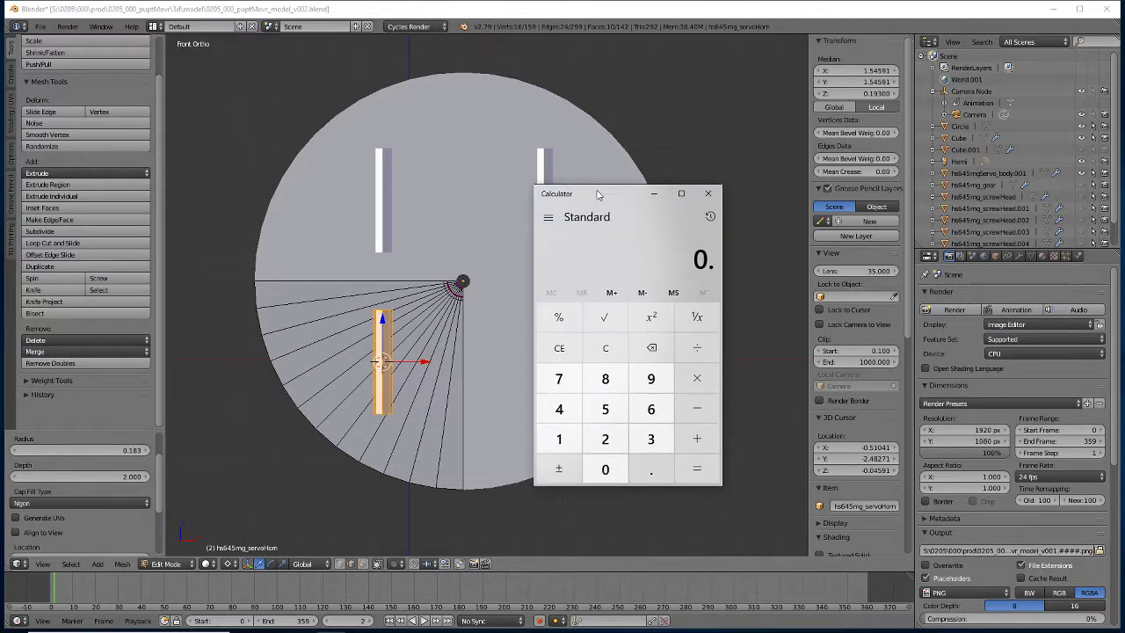
text(.3/8)
key(Return)
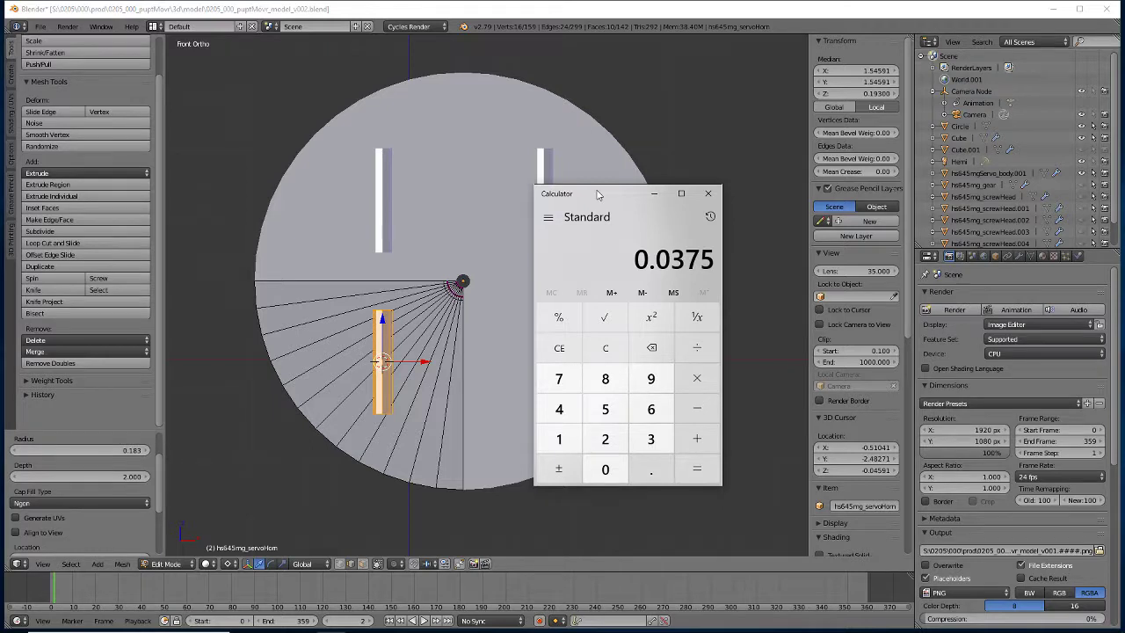
key(Return)
text(2)
key(Return)
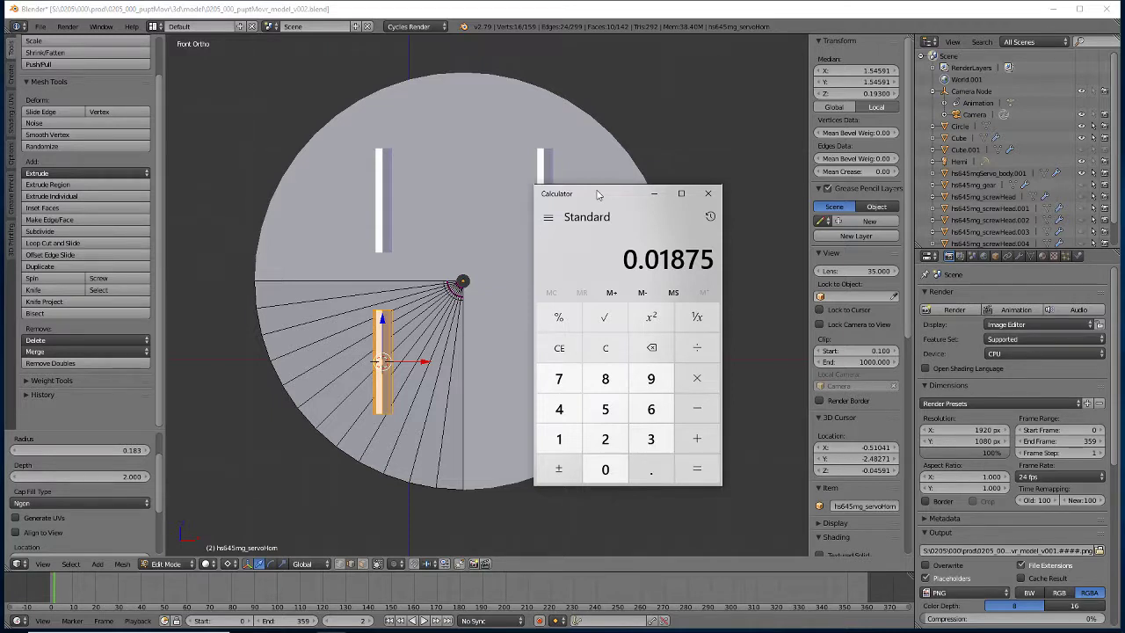
text(*2.)
text(54)
key(Return)
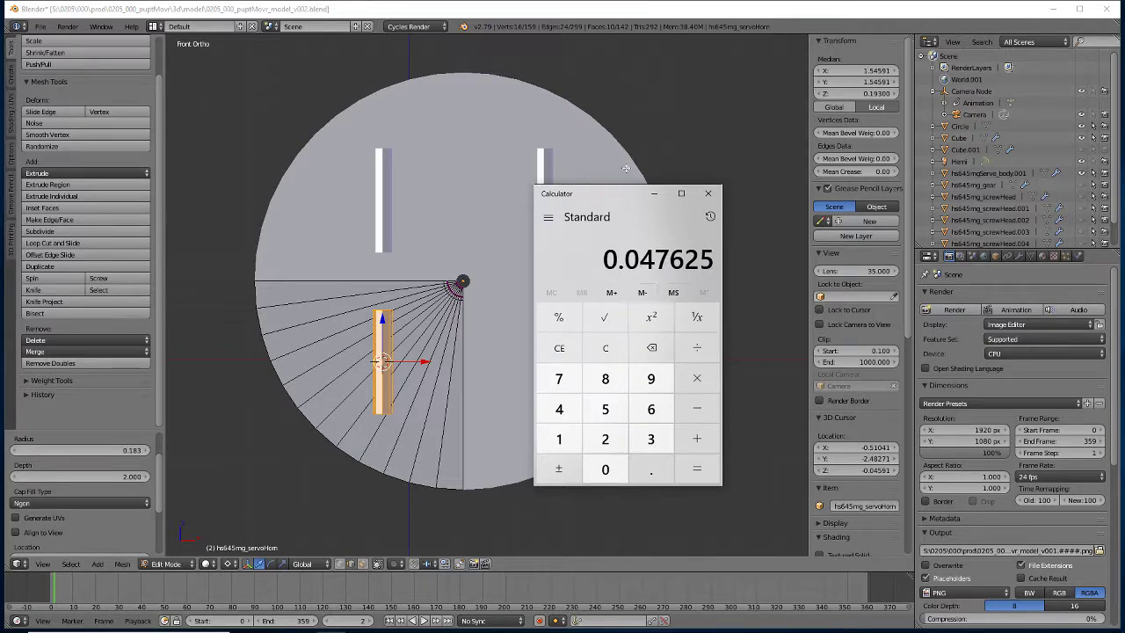
- Back in Blender, set the cylinder to radius 0.05, depth 0.05 and X rotation 90°
click(624, 11)
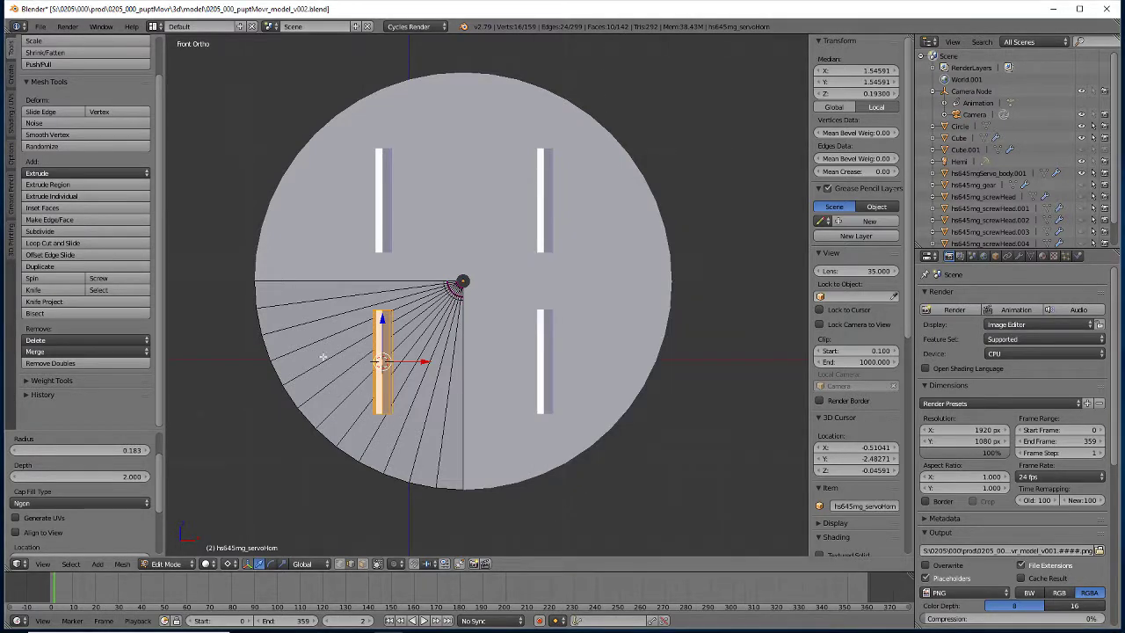
click(133, 449)
text(0.05)
key(Return)
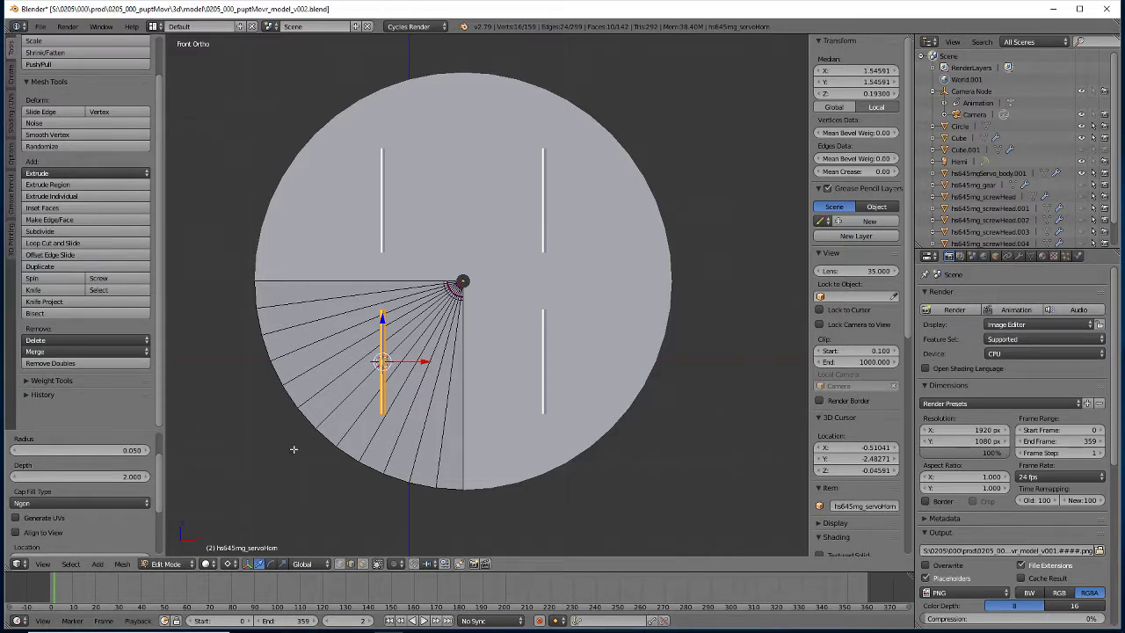
click(119, 475)
text(0.05)
key(Return)
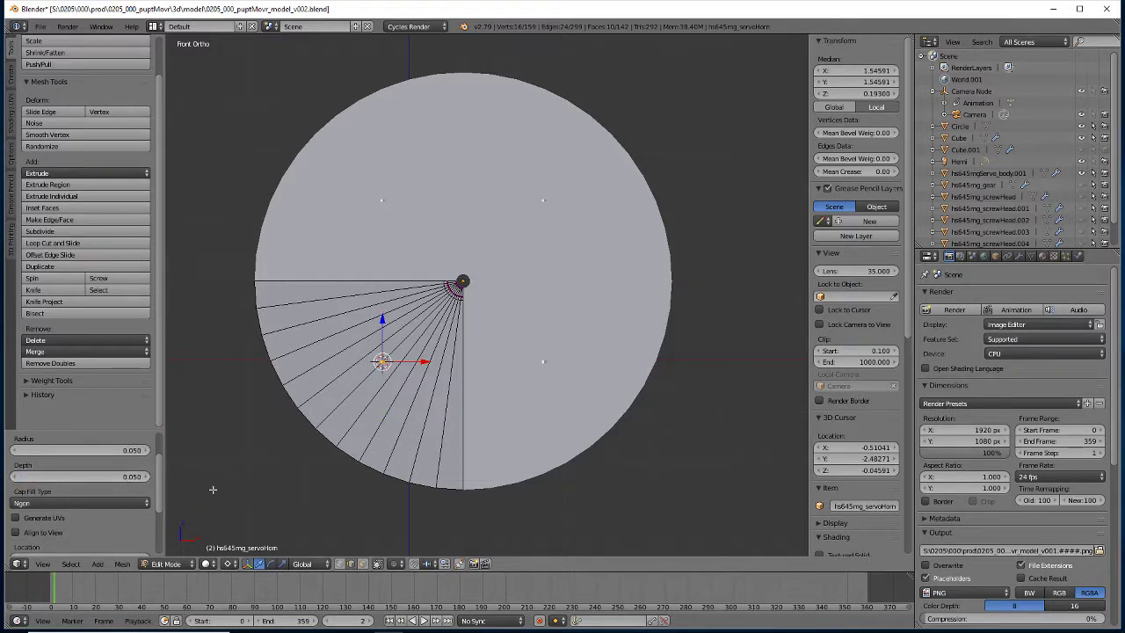
scroll(461, 466, up, 3)
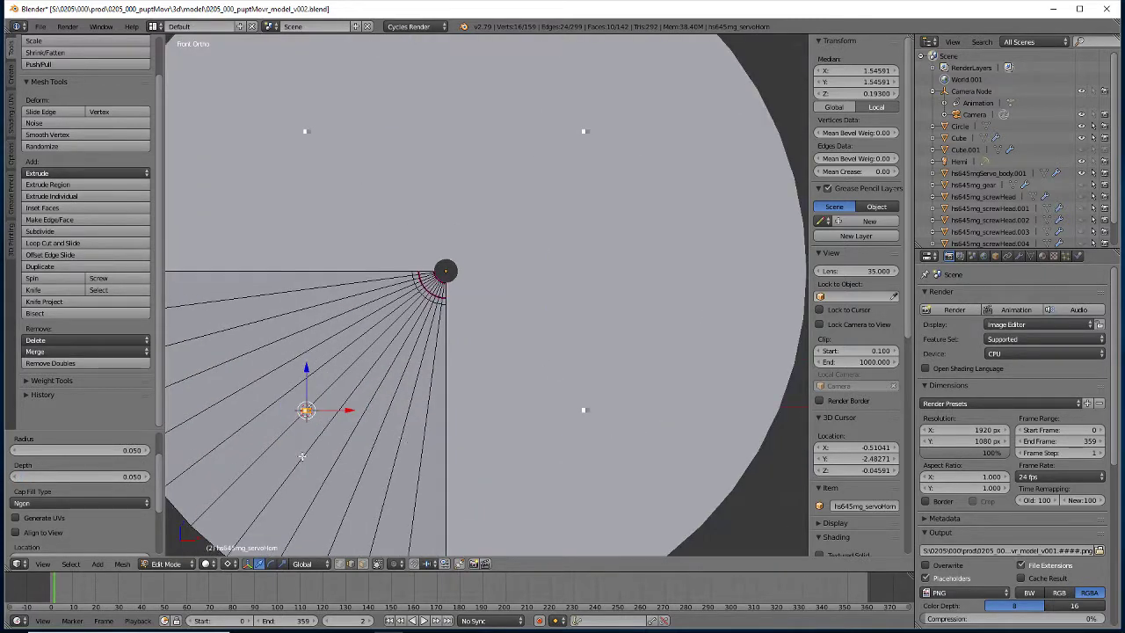
scroll(148, 510, down, 4)
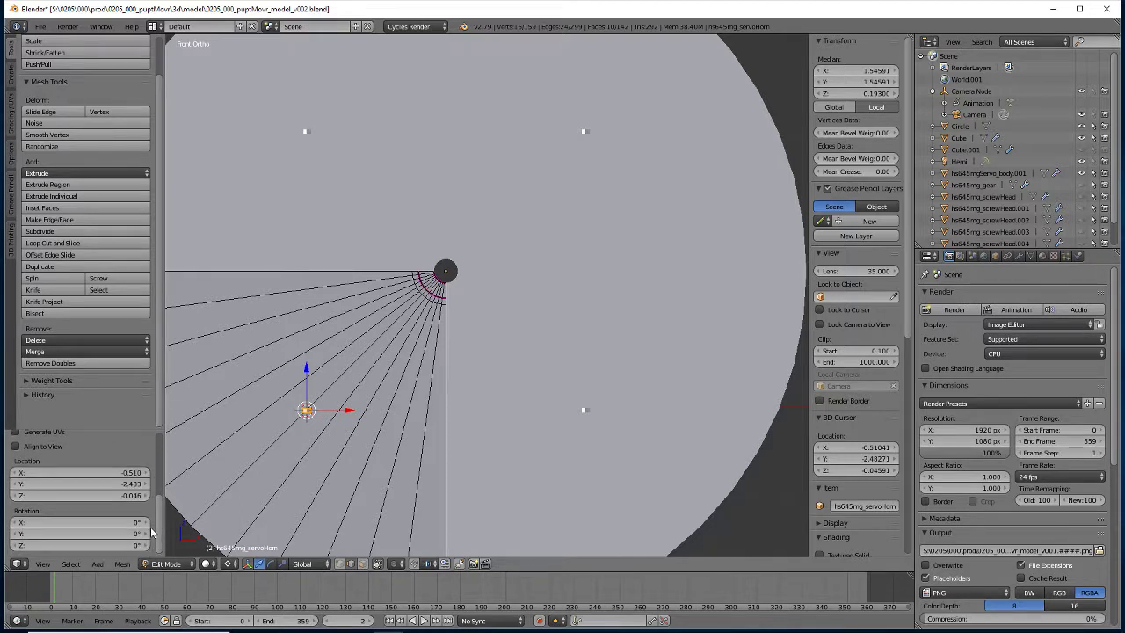
click(75, 523)
text(90)
key(Return)
scroll(421, 461, down, 3)
middle_drag(411, 399, 508, 439)
scroll(494, 421, up, 3)
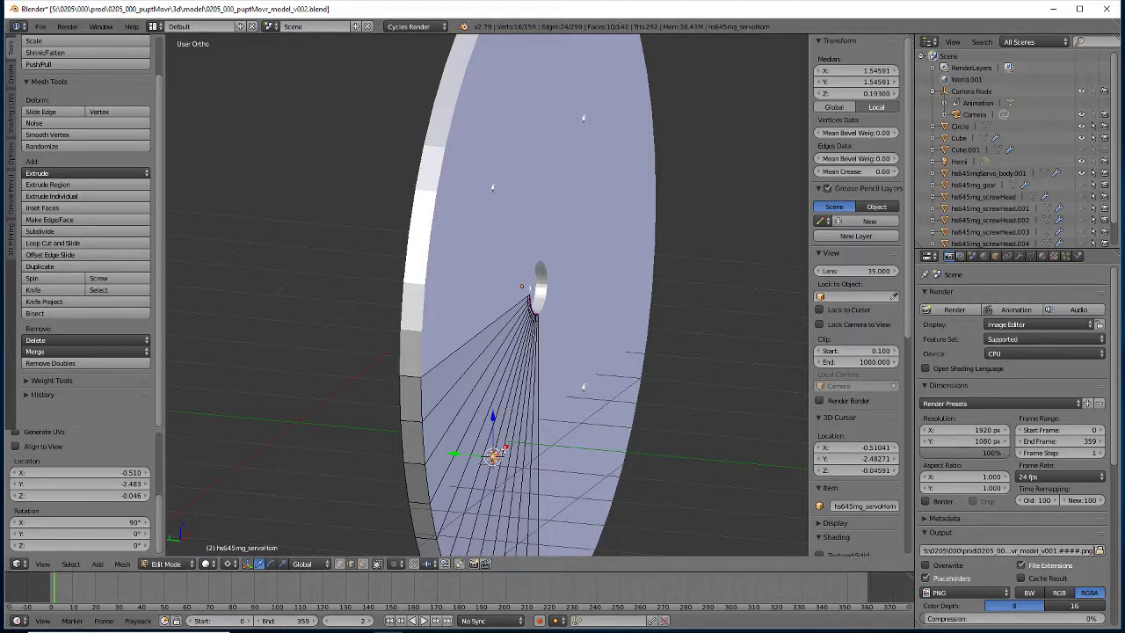
- Scale the selected small eight-sided cylinders up and check them with the disc face-on
key(s)
key(Return)
scroll(484, 400, down, 3)
middle_drag(560, 407, 510, 387)
- In Calculator, convert 0.325 by 2.54 (0.8255), then halve 0.325 to 0.1625
mouse_move(648, 622)
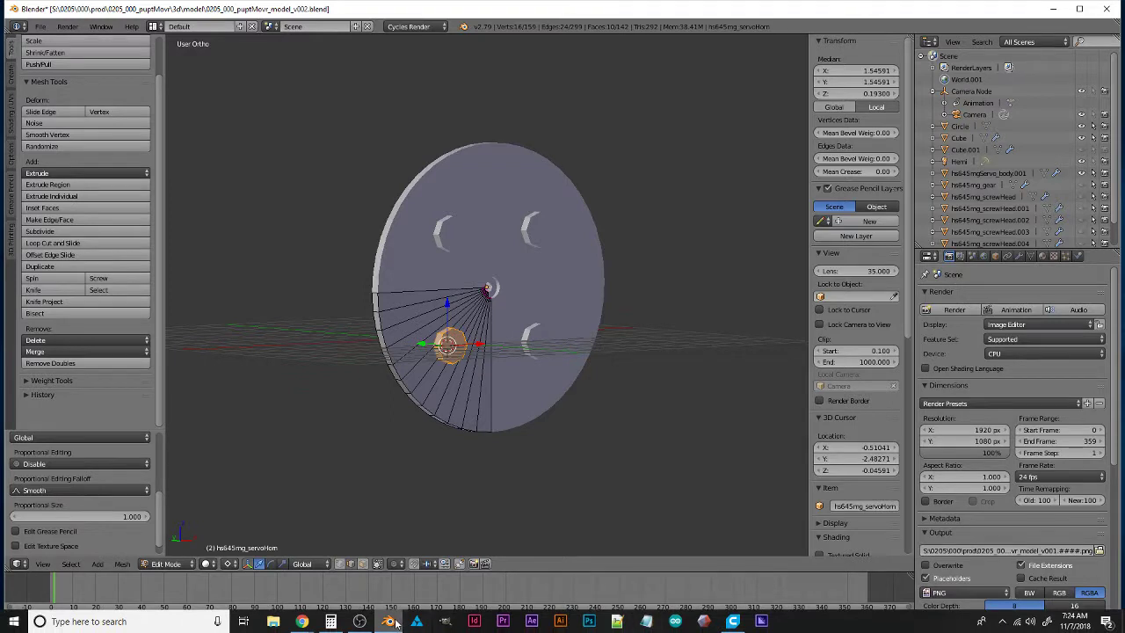
click(331, 622)
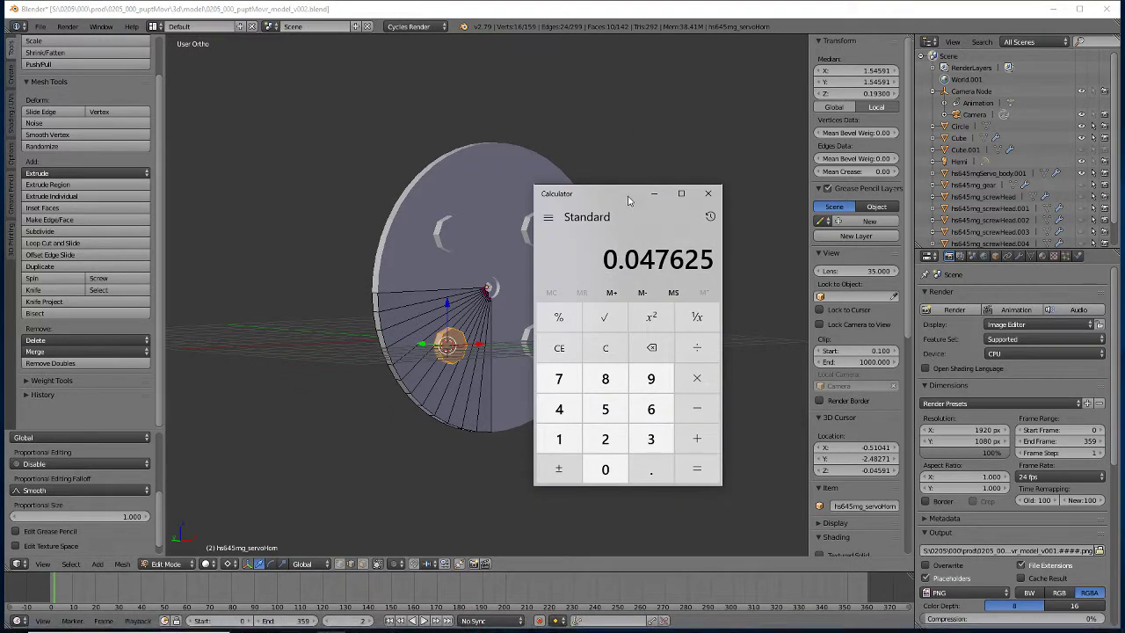
drag(627, 199, 635, 197)
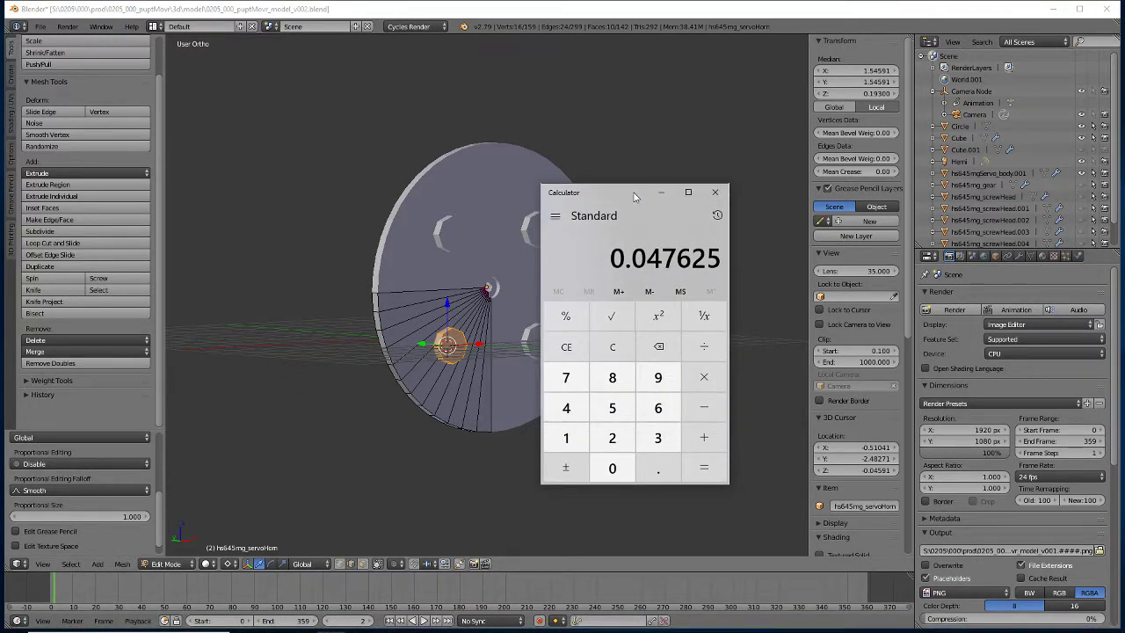
text(.325)
key(Return)
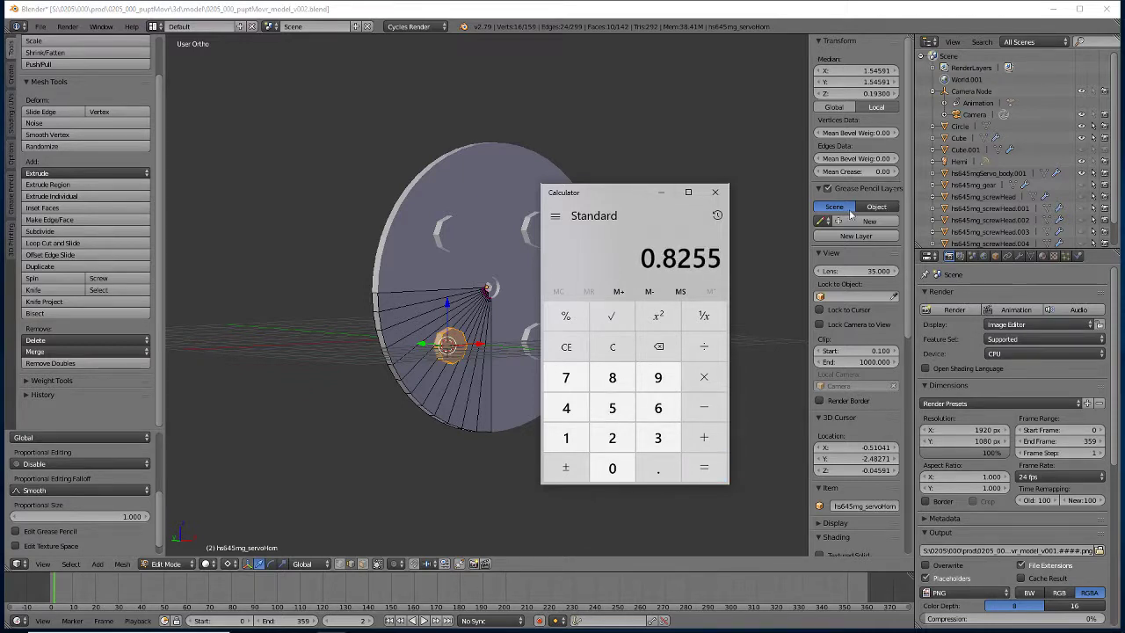
click(618, 349)
text(.325/)
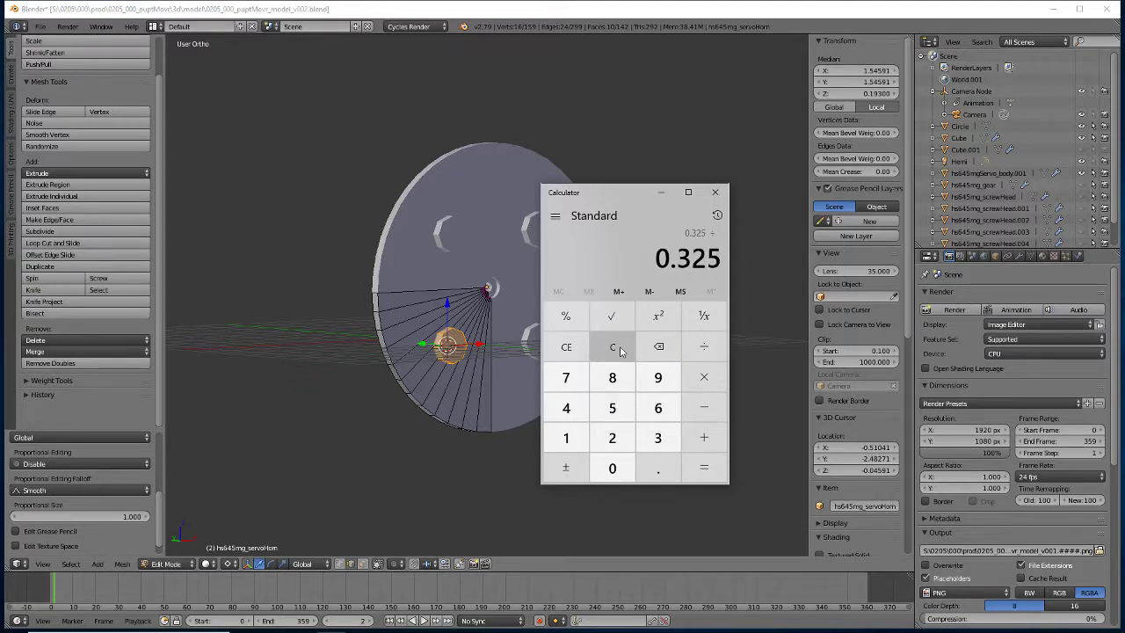
text(2)
key(Return)
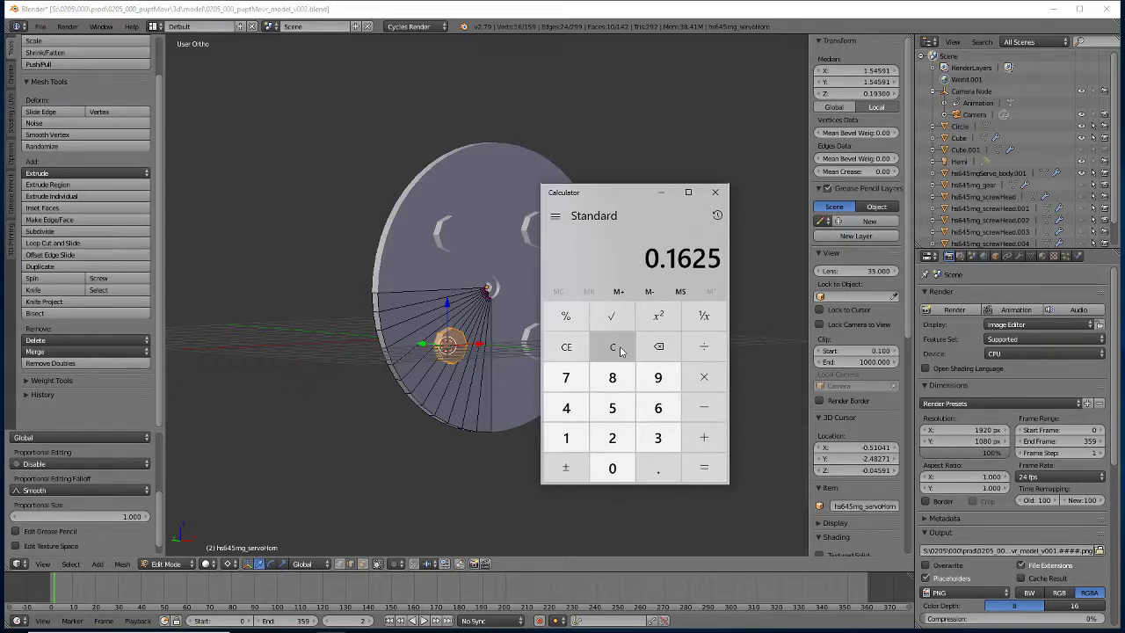
- Compute 3/8 halved (0.1875) times 2.54 = 0.47625, then return to Blender
text(3/8)
key(Return)
text(/2)
key(Return)
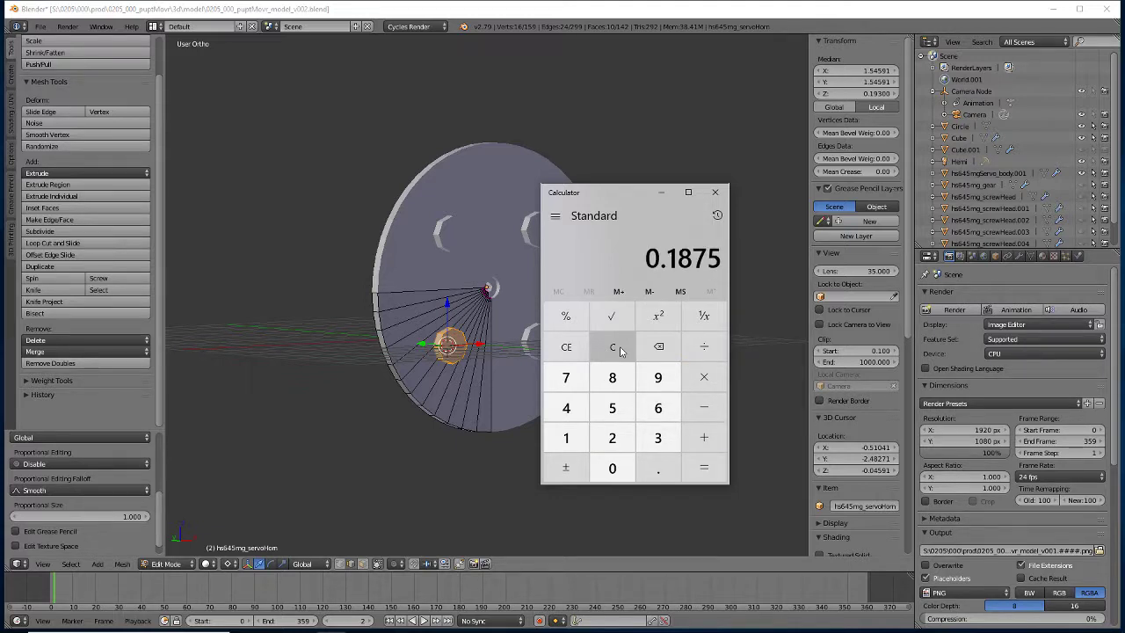
text(*2.54)
key(Return)
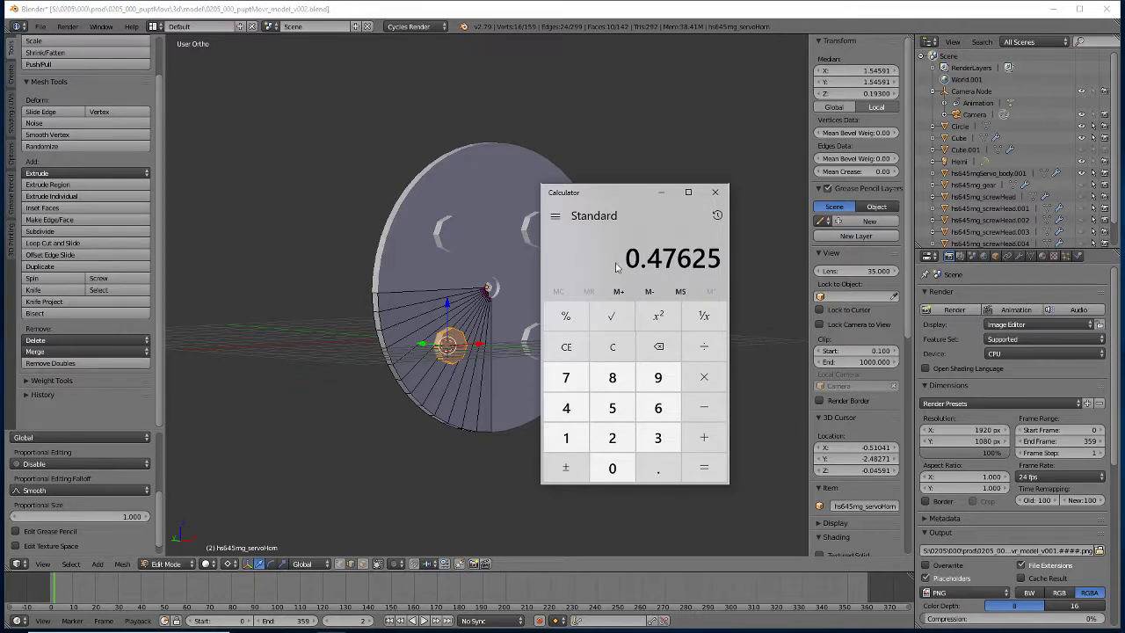
click(692, 50)
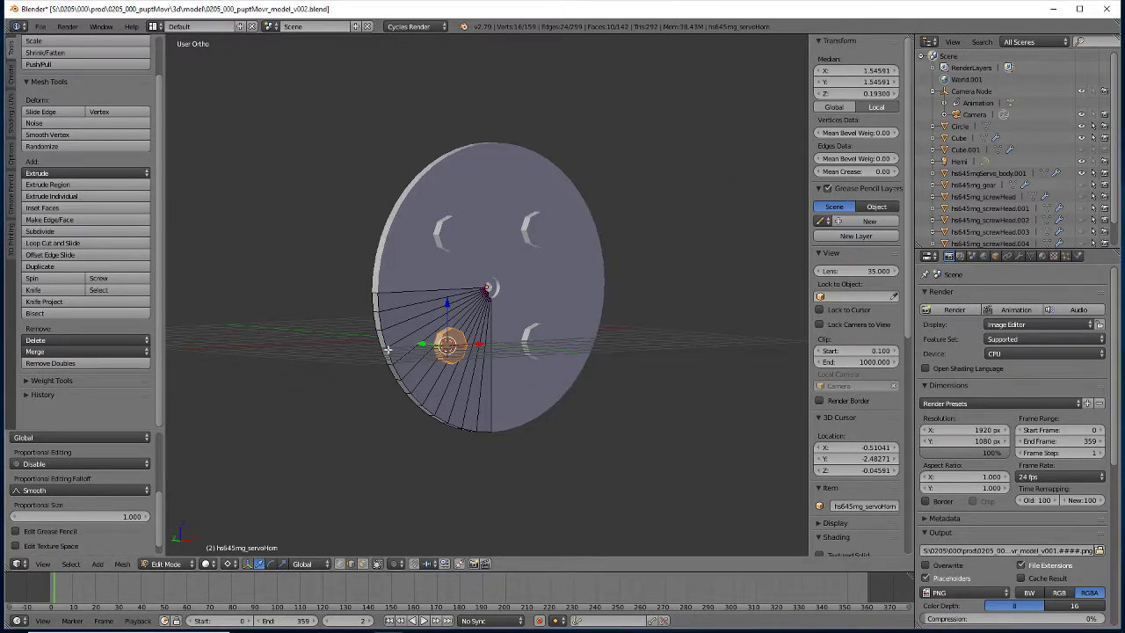
- Scale the selected octagon up by a factor of 10 and inspect it from an oblique side view
middle_drag(397, 348, 427, 351)
scroll(427, 356, up, 4)
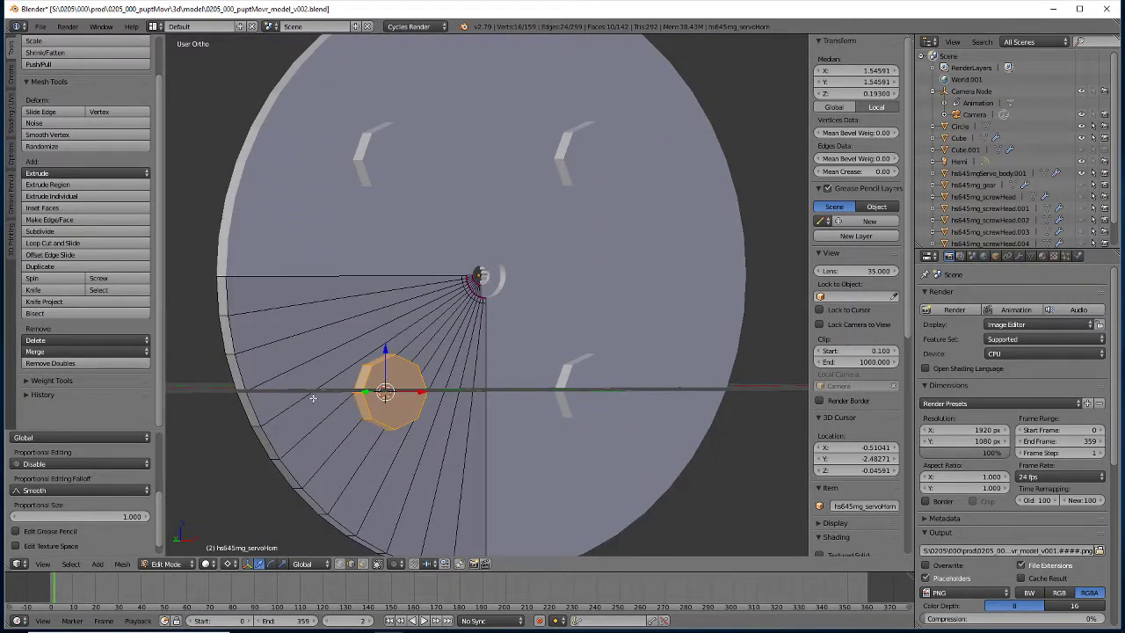
text(s10)
key(Return)
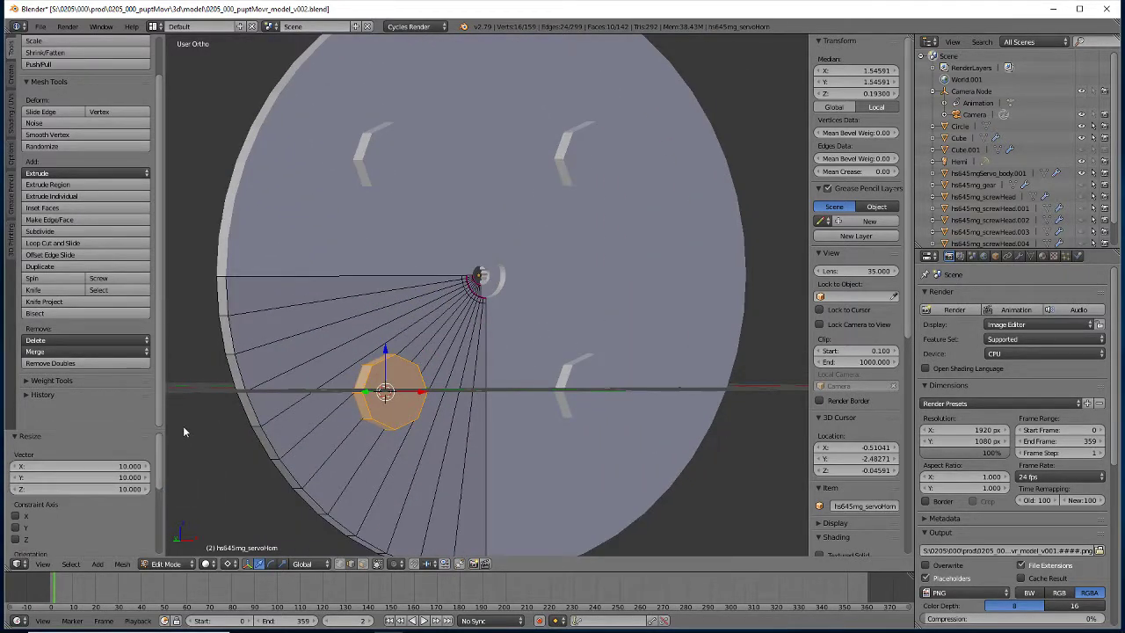
scroll(88, 475, down, 3)
middle_drag(413, 386, 421, 407)
scroll(417, 406, up, 5)
scroll(415, 407, down, 1)
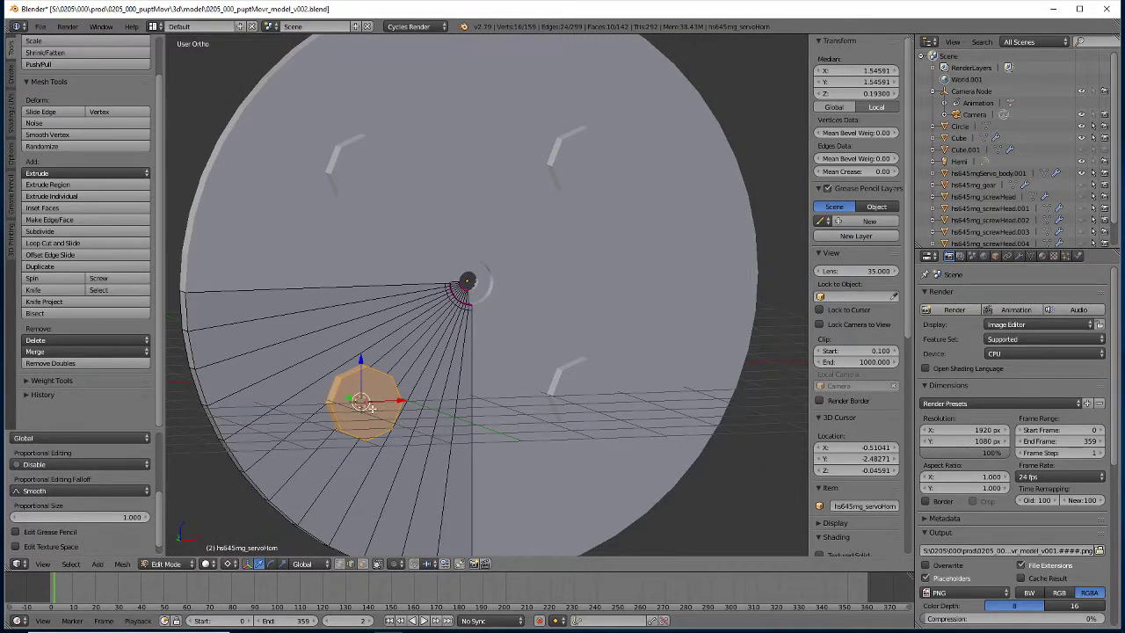
middle_drag(373, 409, 465, 373)
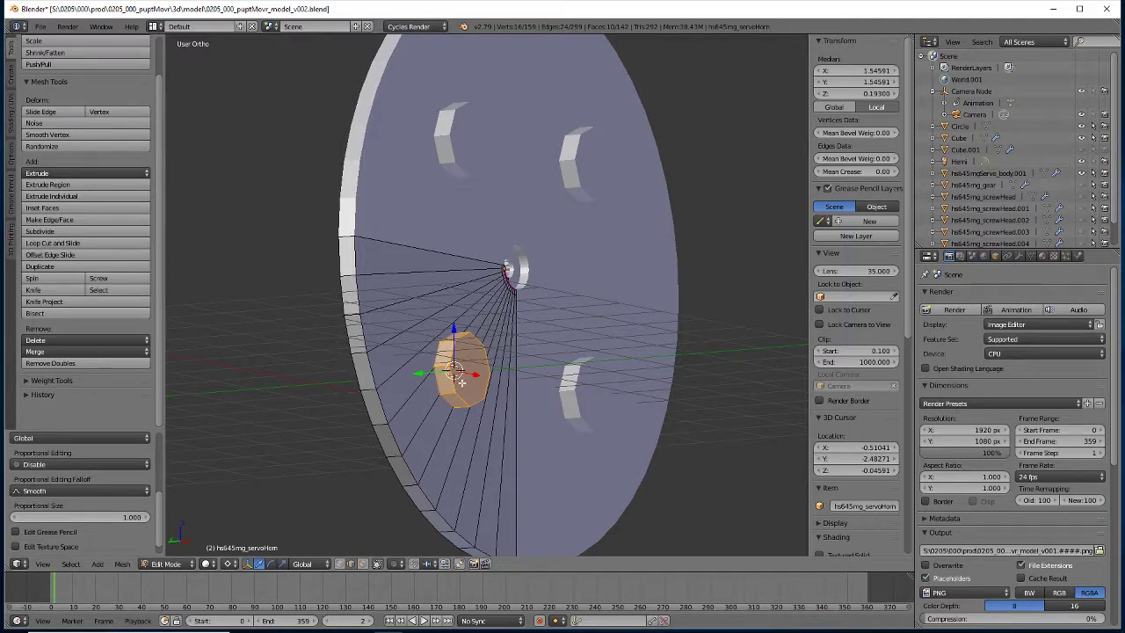
- In Object Mode, add a mesh circle, try a 90° X rotation, then undo and delete it
key(Tab)
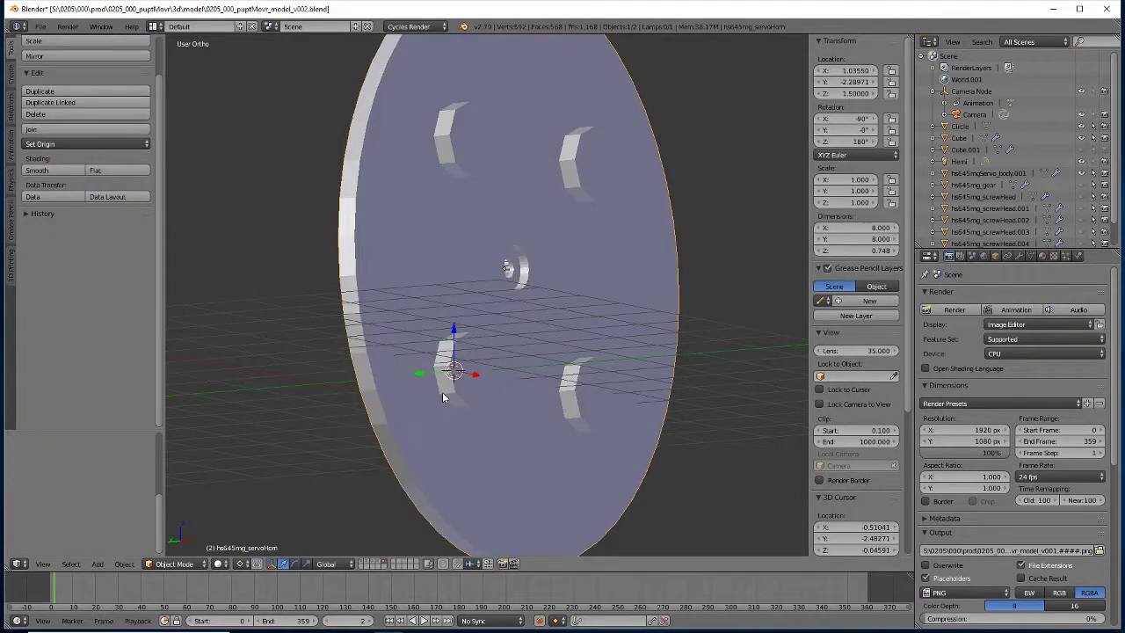
key(shift+a)
mouse_move(444, 397)
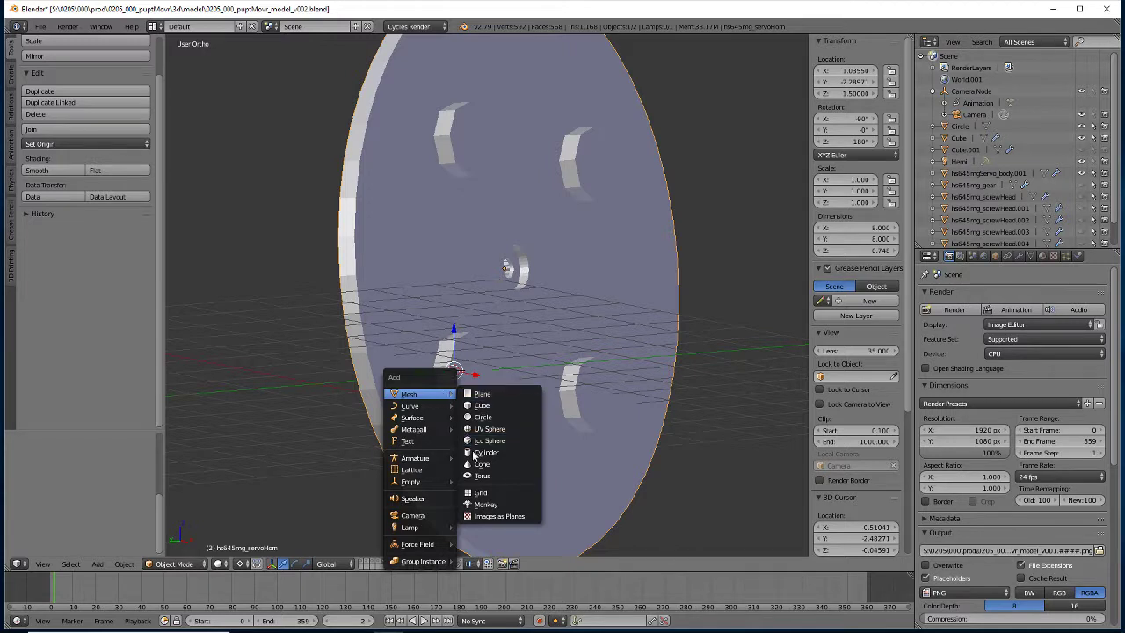
click(495, 419)
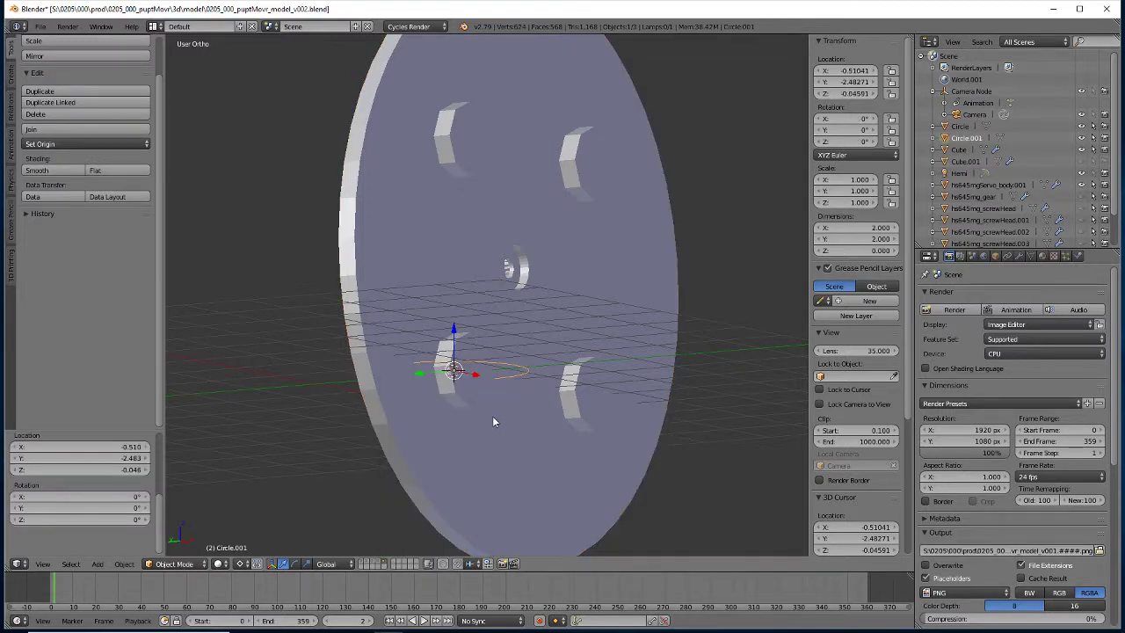
text(rx90)
key(Return)
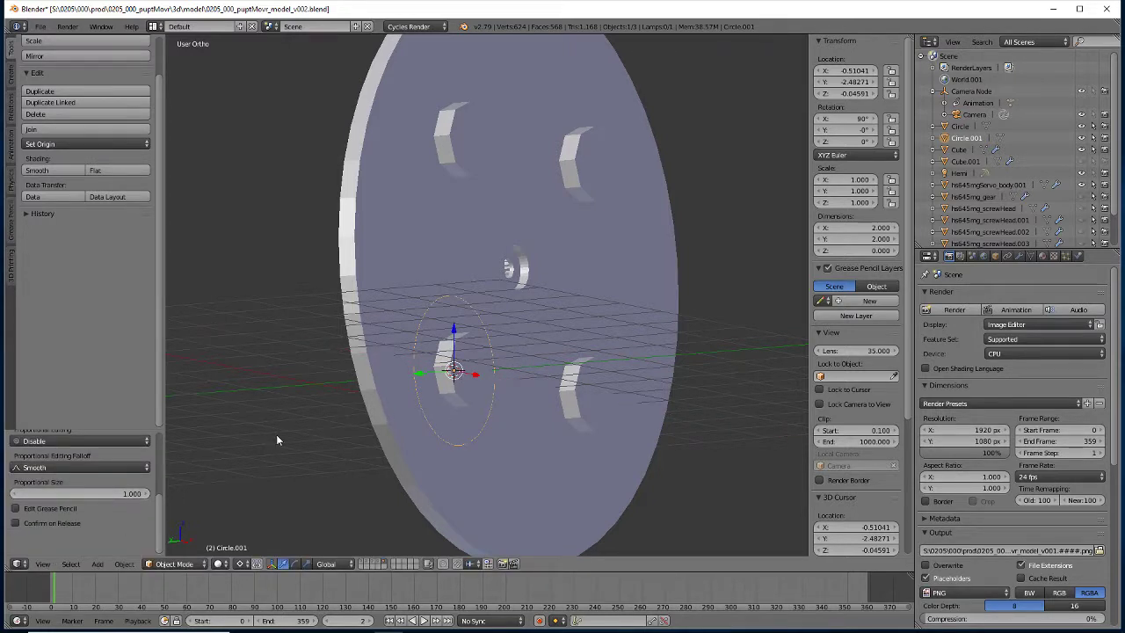
key(ctrl+z)
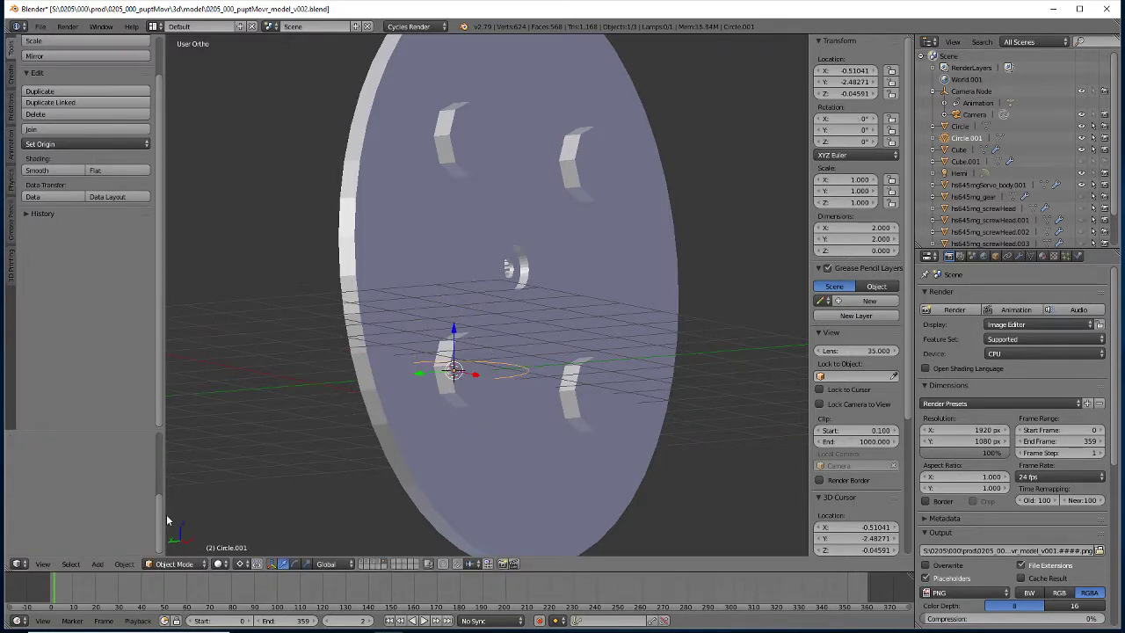
key(x)
click(527, 385)
- Add a fresh mesh circle at the 3D cursor with radius 0.5
key(shift+a)
mouse_move(414, 403)
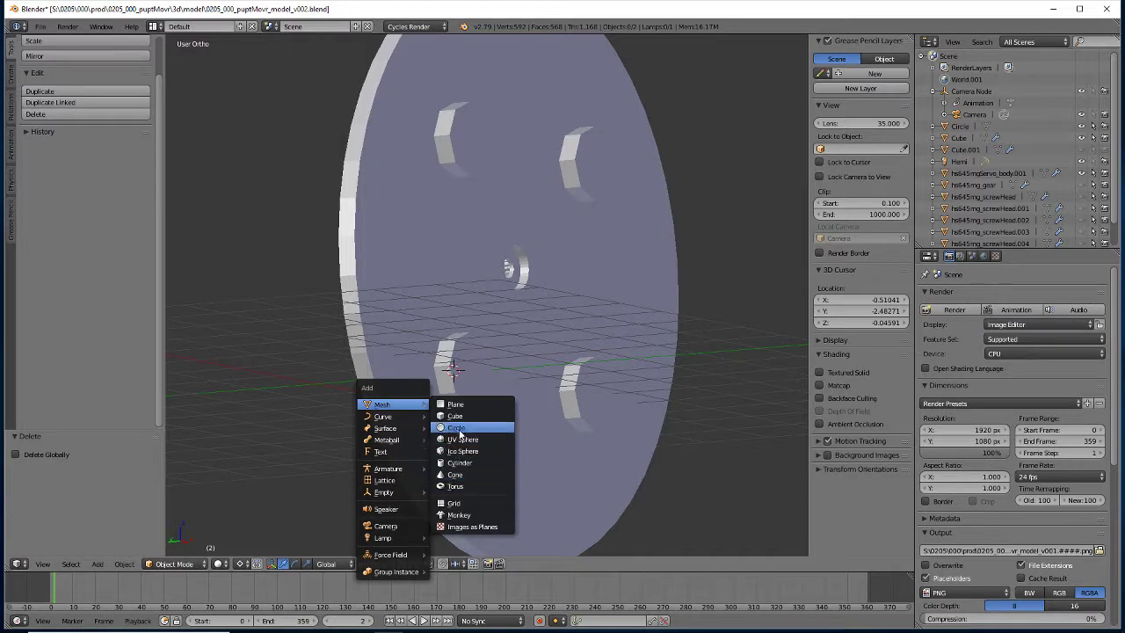
click(456, 427)
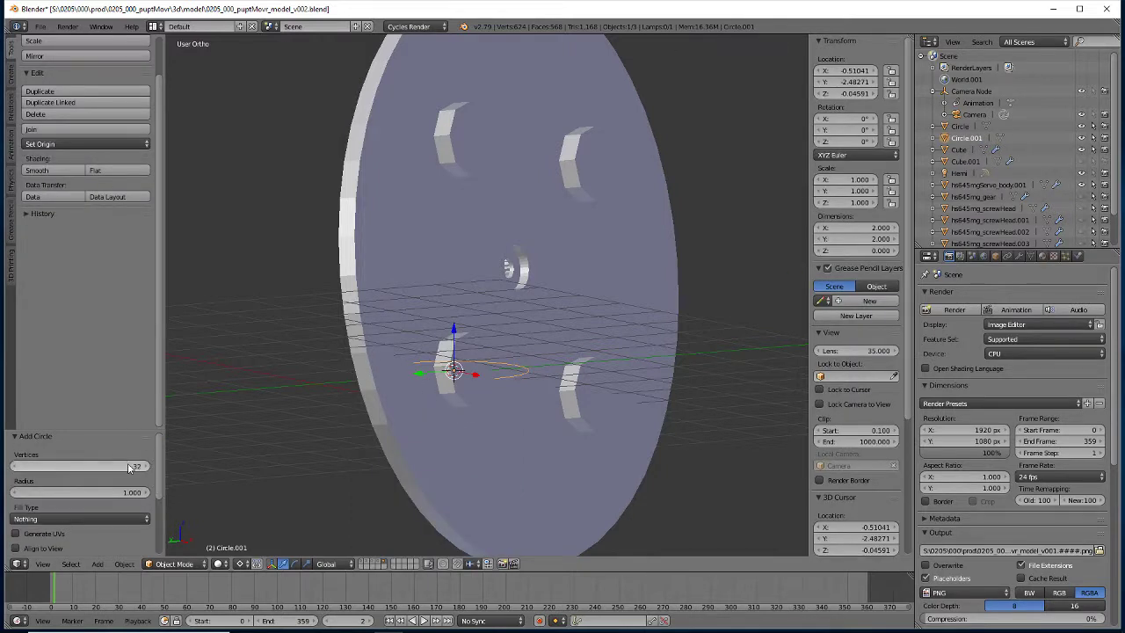
mouse_move(162, 464)
mouse_down()
mouse_move(158, 501)
mouse_move(175, 448)
mouse_up()
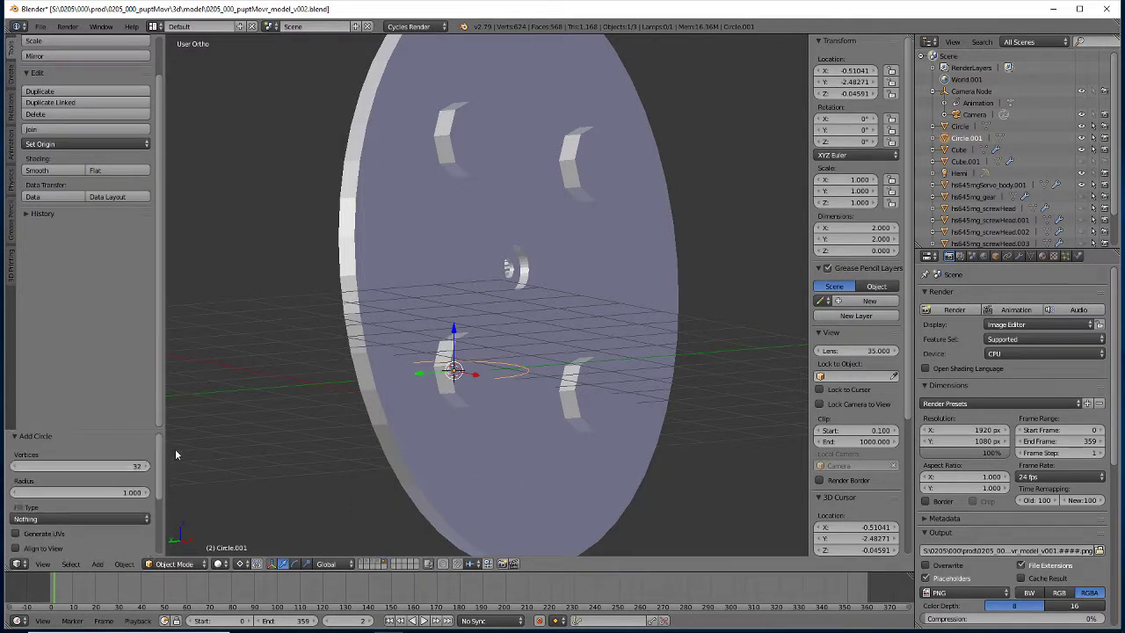
click(74, 491)
text(.5)
key(Return)
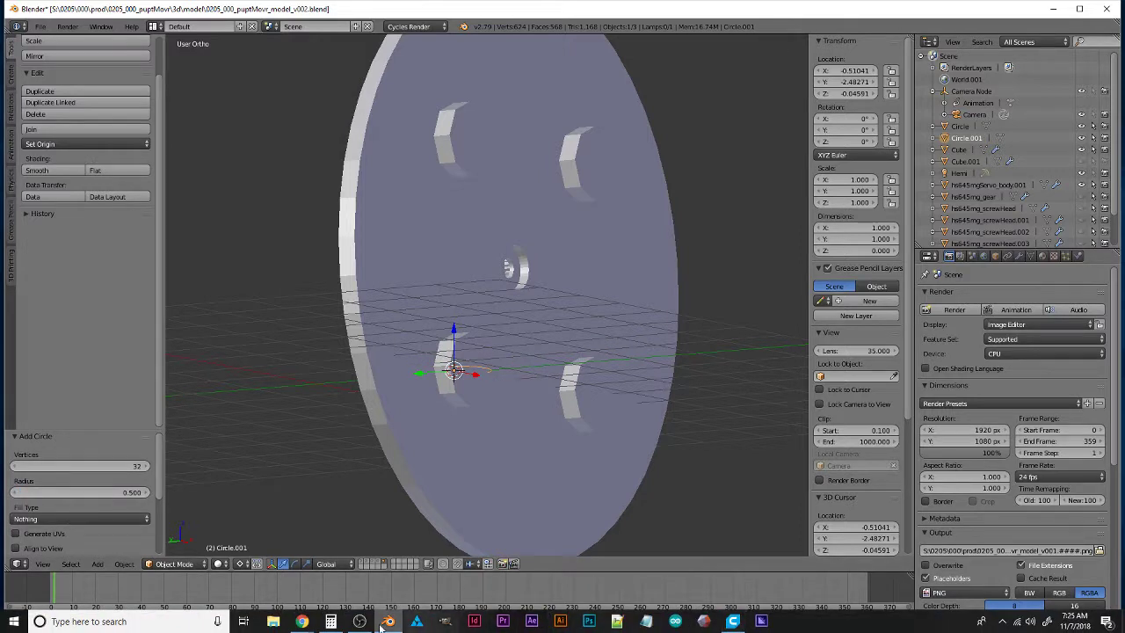
- In Calculator, compute .325/2*2.54 to get the radius 0.41275
click(329, 621)
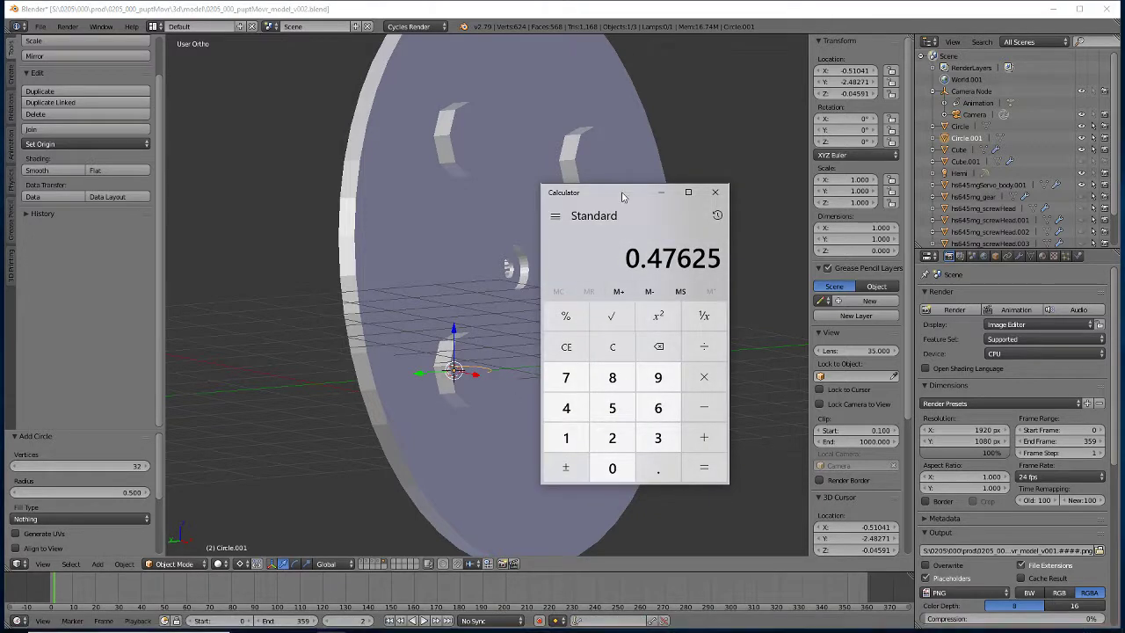
drag(621, 192, 624, 212)
text(.325/2)
key(Return)
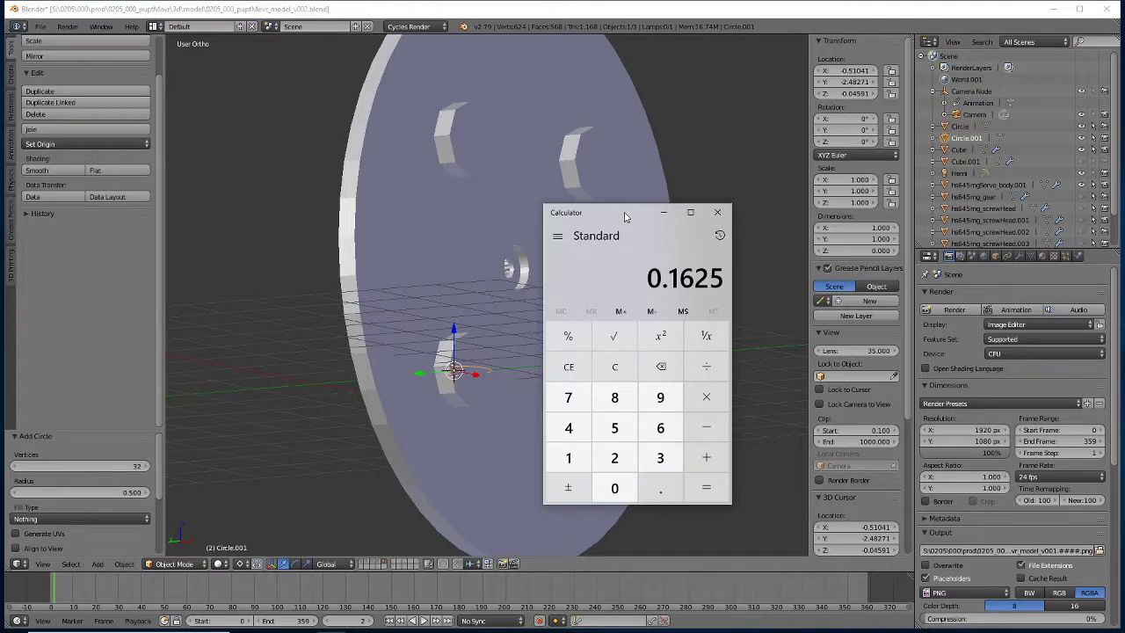
text(*)
text(2.54)
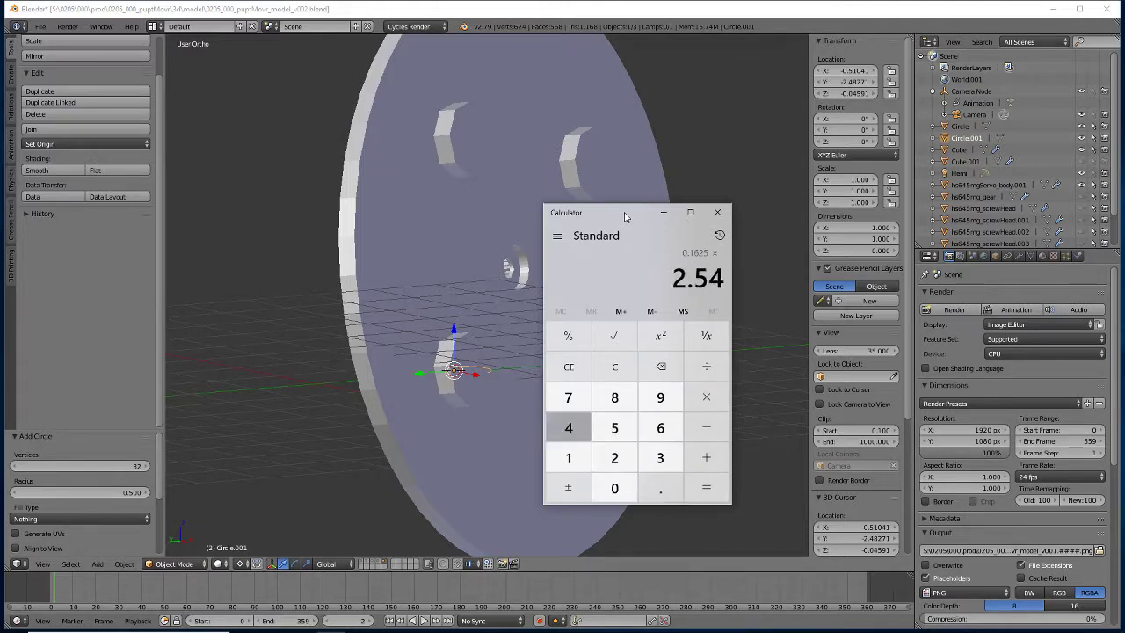
key(Return)
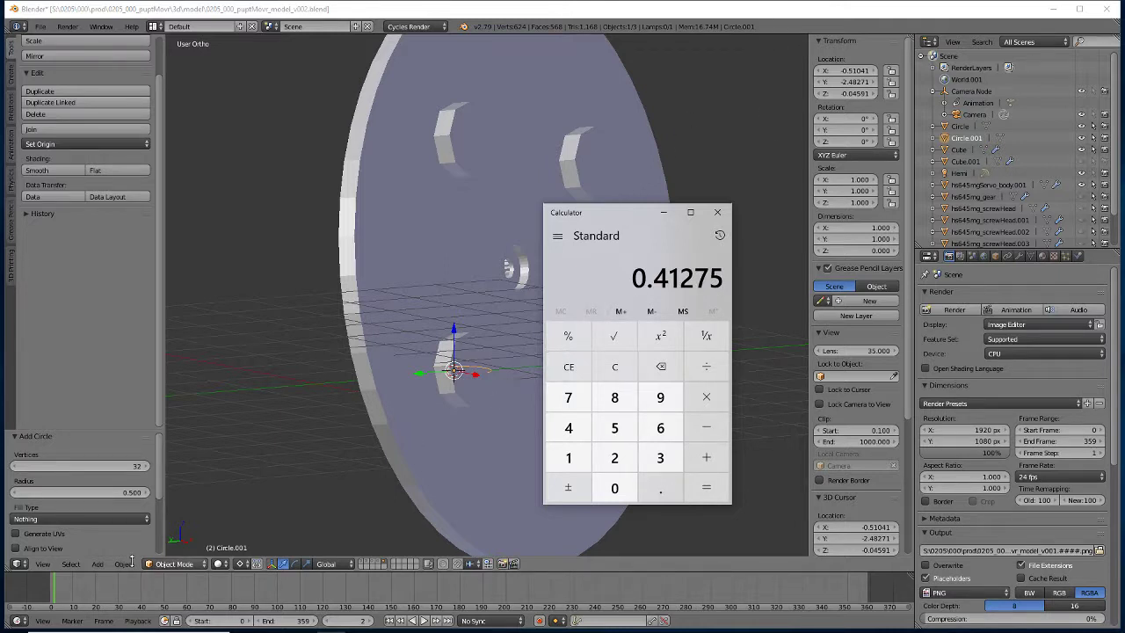
- Set the circle's radius to 0.413 and its X rotation to 90° in the Add Circle panel
click(100, 492)
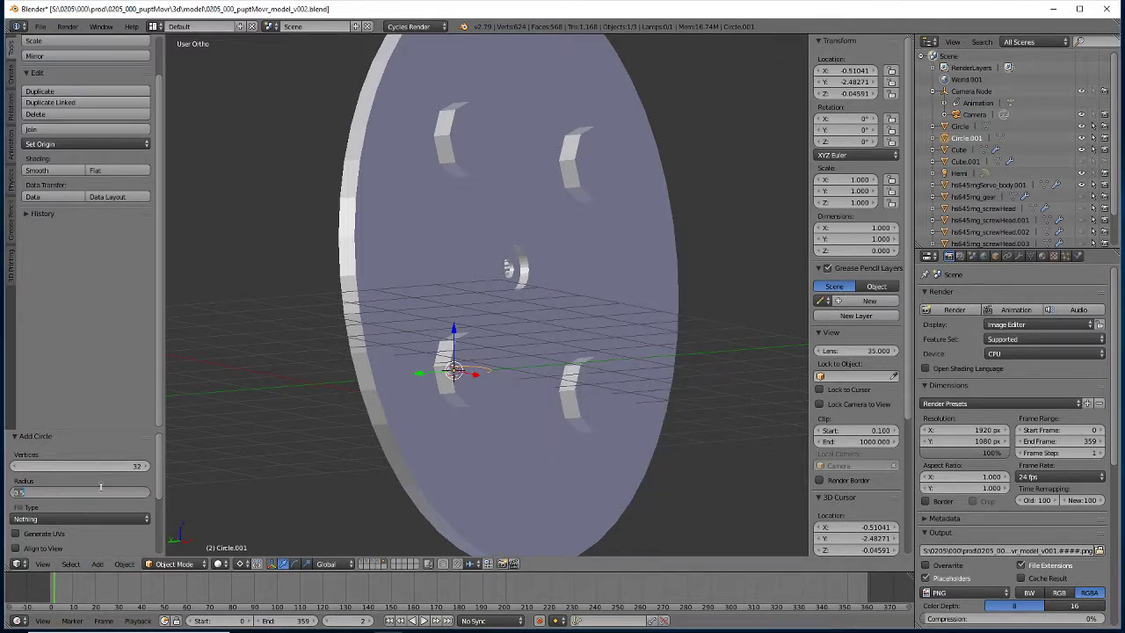
key(BackSpace)
text(.413)
key(Return)
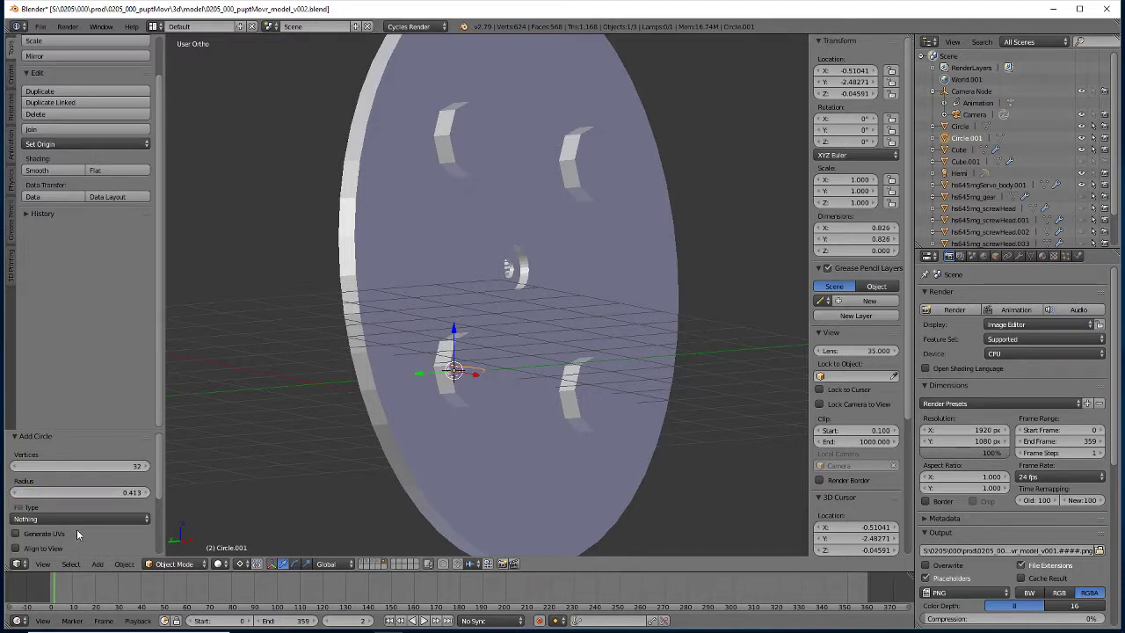
scroll(158, 483, down, 1)
scroll(159, 482, down, 5)
click(89, 527)
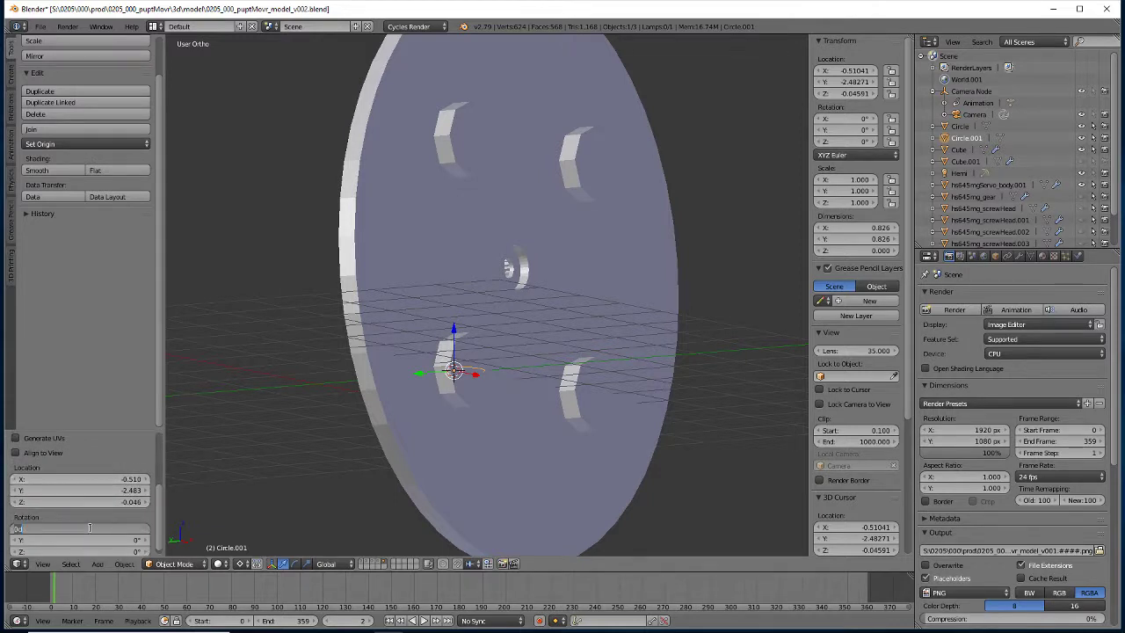
text(90)
key(Return)
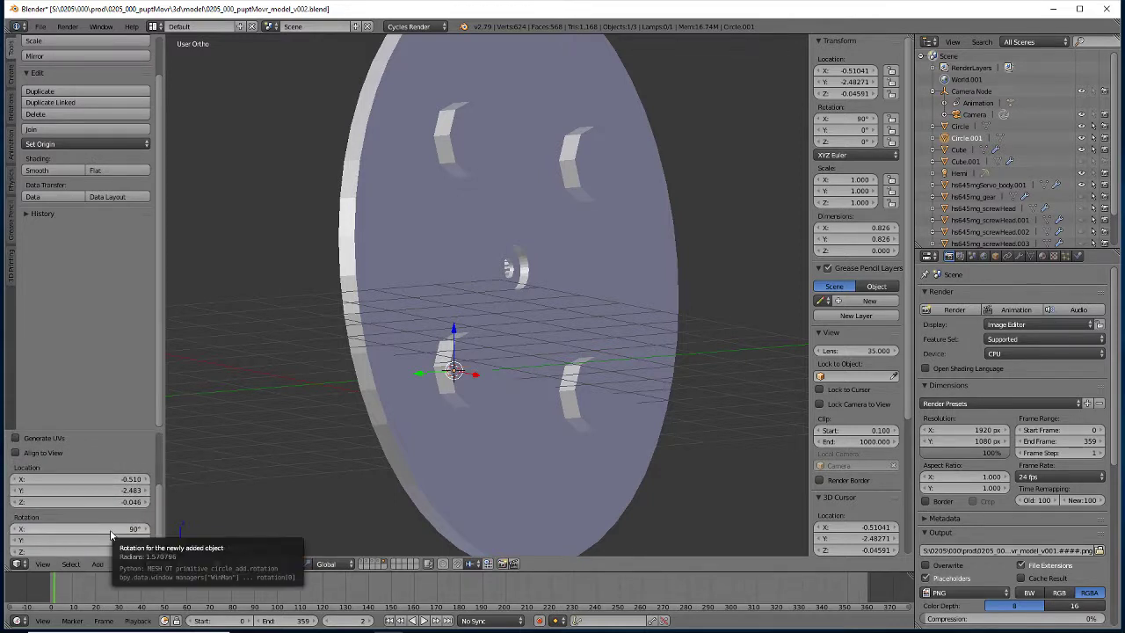
- Place the 3D cursor beside the circle and view the scene from the front in wireframe
click(262, 406)
key(KP_1)
key(z)
scroll(447, 355, up, 2)
scroll(439, 360, down, 2)
mouse_move(432, 366)
shift+middle_down()
mouse_move(461, 380)
mouse_move(588, 352)
shift+middle_up()
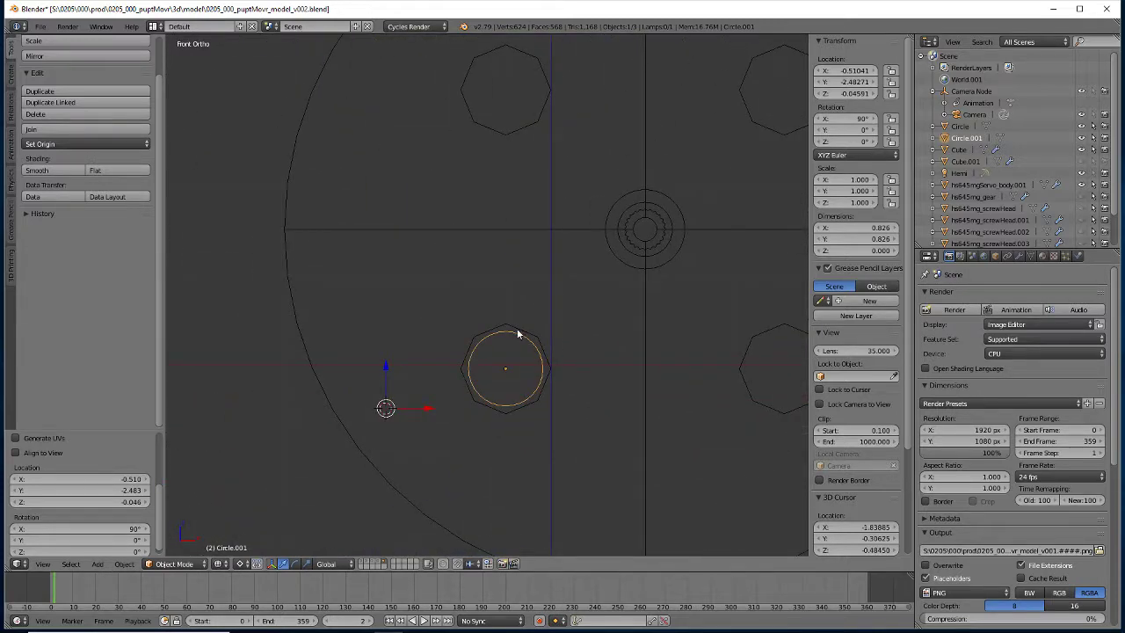
- Edit the servo horn disc's mesh and raise its Subsurf viewport subdivisions to 3
right_click(524, 332)
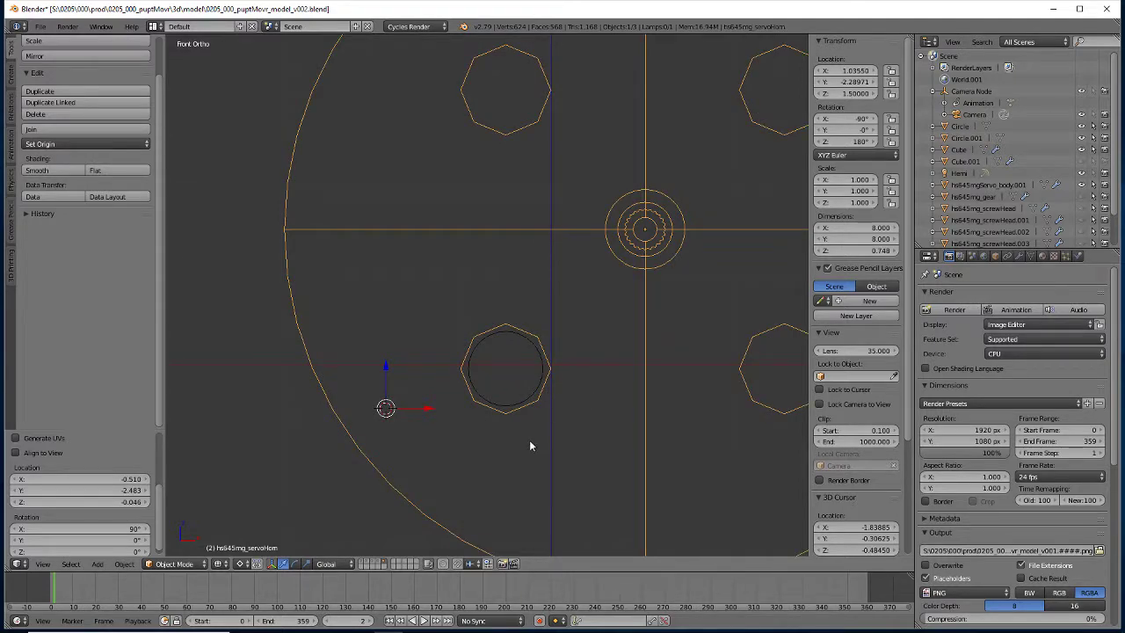
key(Tab)
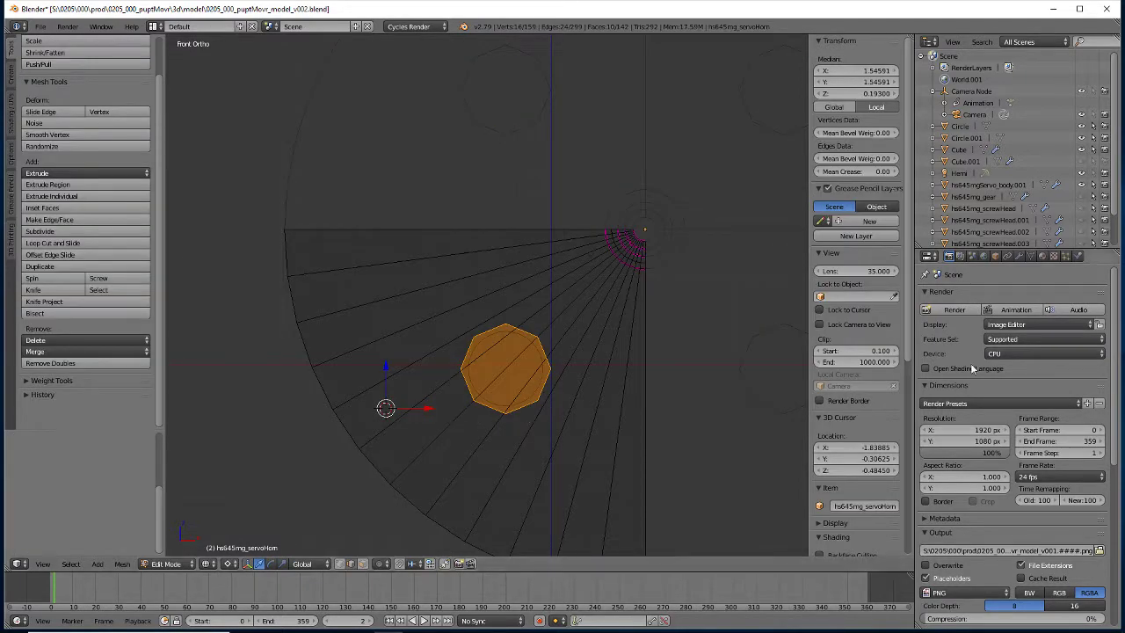
click(1031, 256)
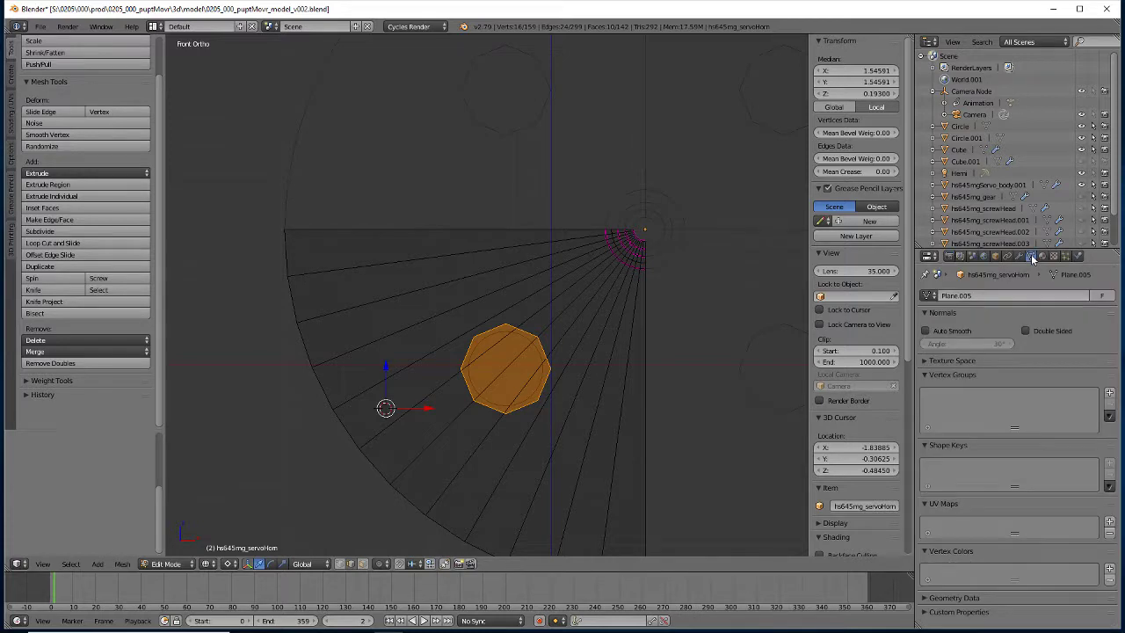
click(1019, 256)
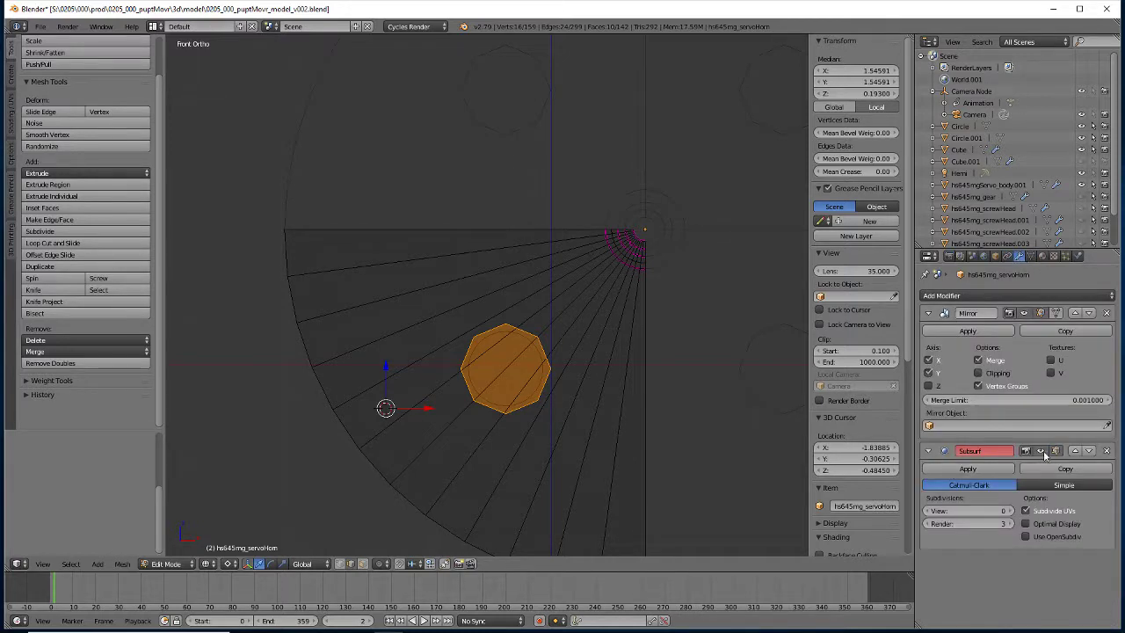
click(1010, 511)
click(1010, 512)
click(1010, 512)
- Hide the Subsurf smoothing in the viewport and show the disc in solid shading
scroll(474, 382, up, 4)
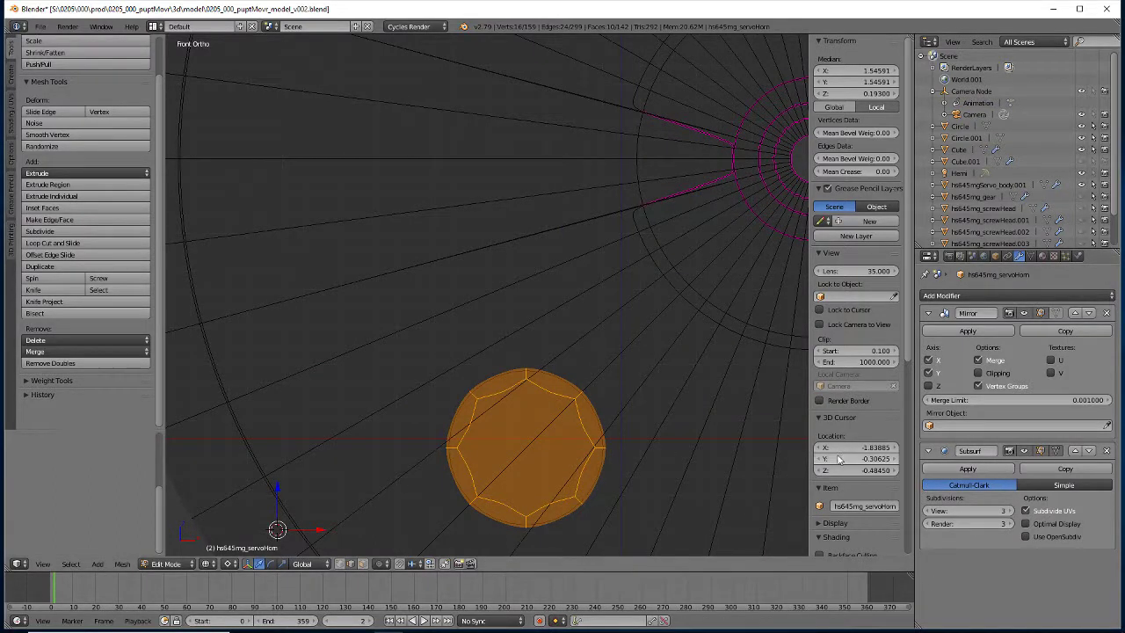
click(1023, 451)
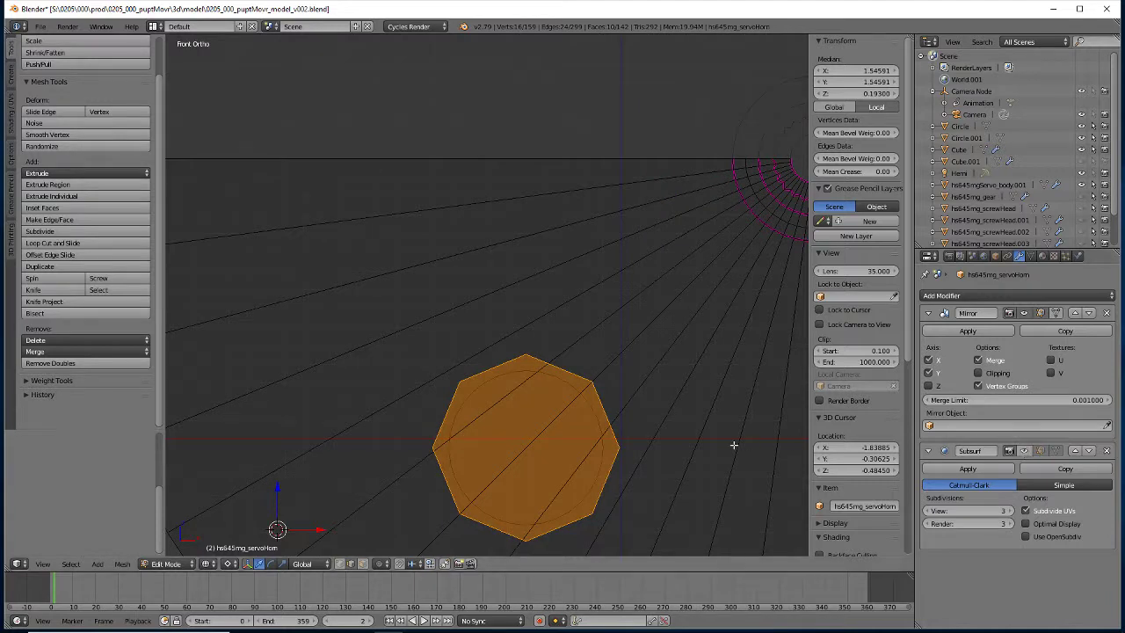
scroll(444, 351, down, 5)
scroll(443, 351, down, 1)
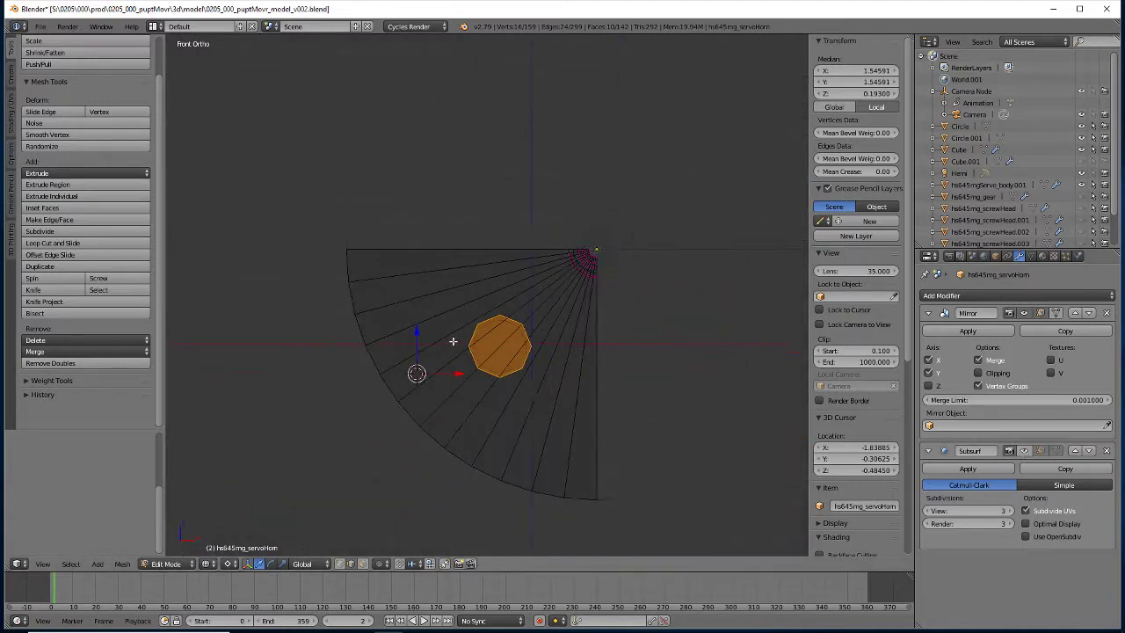
key(z)
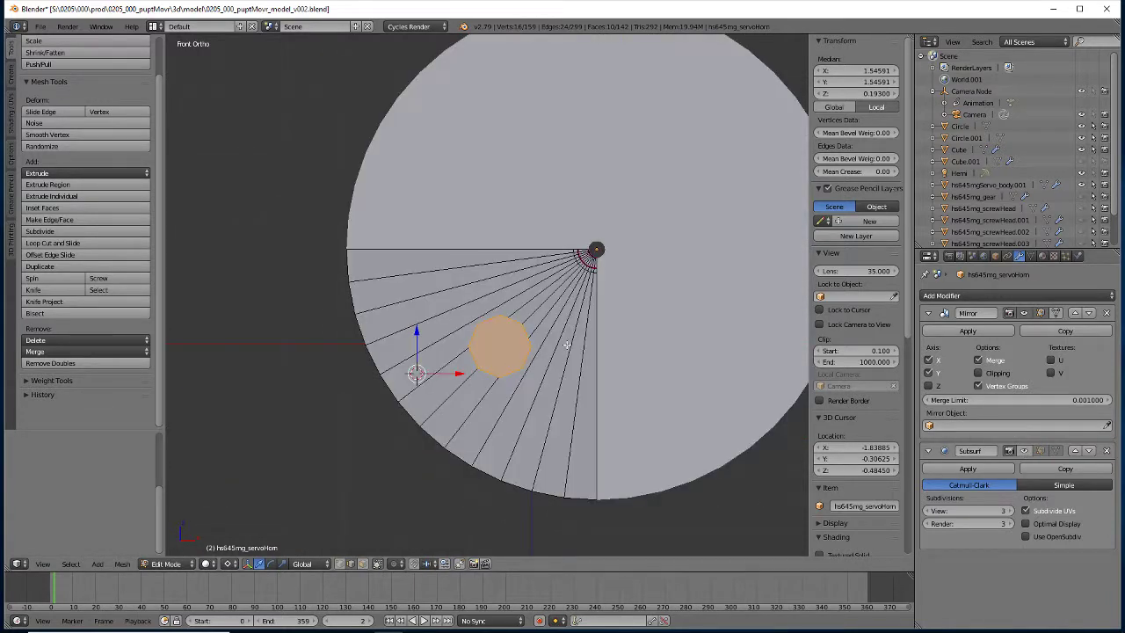
scroll(481, 360, up, 5)
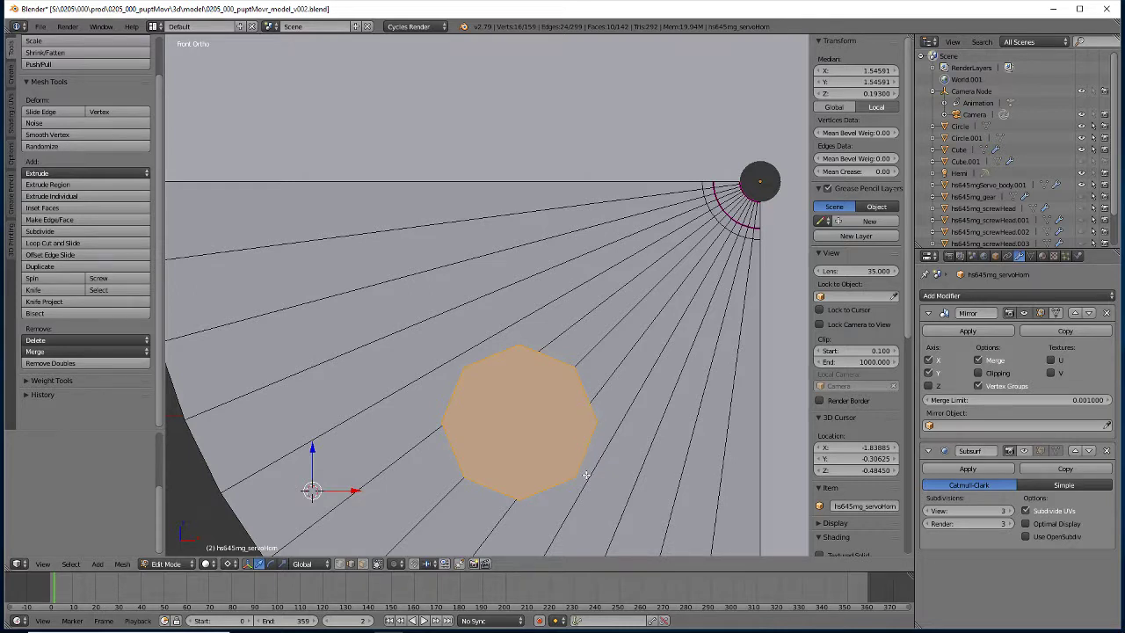
scroll(508, 510, down, 2)
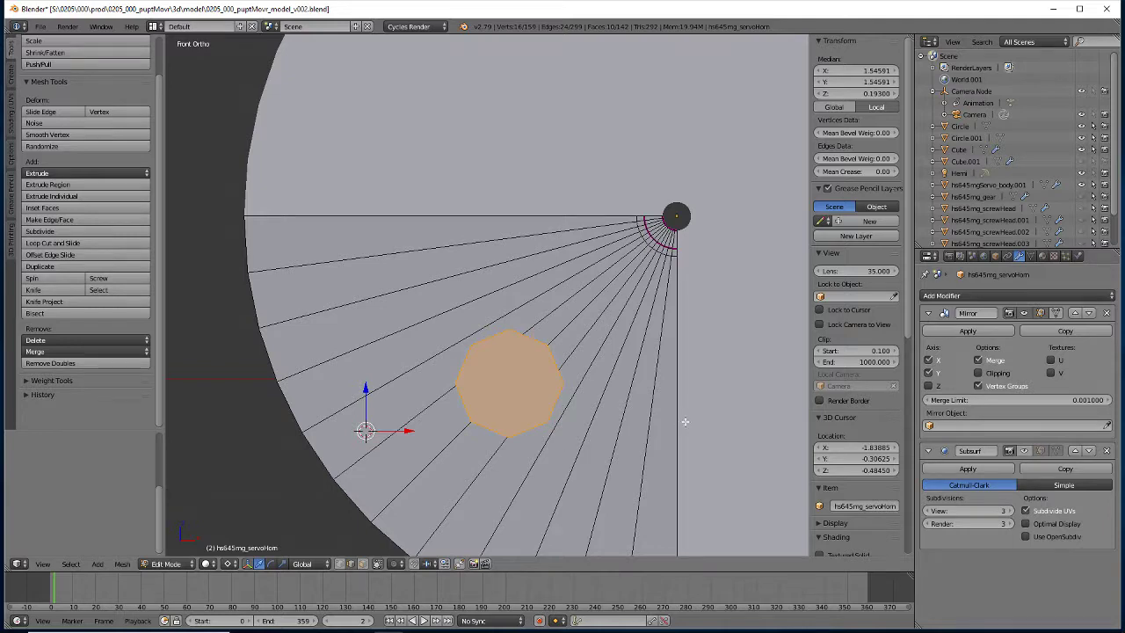
- Delete one cap face of the octagonal prism
scroll(563, 435, up, 2)
scroll(558, 439, down, 3)
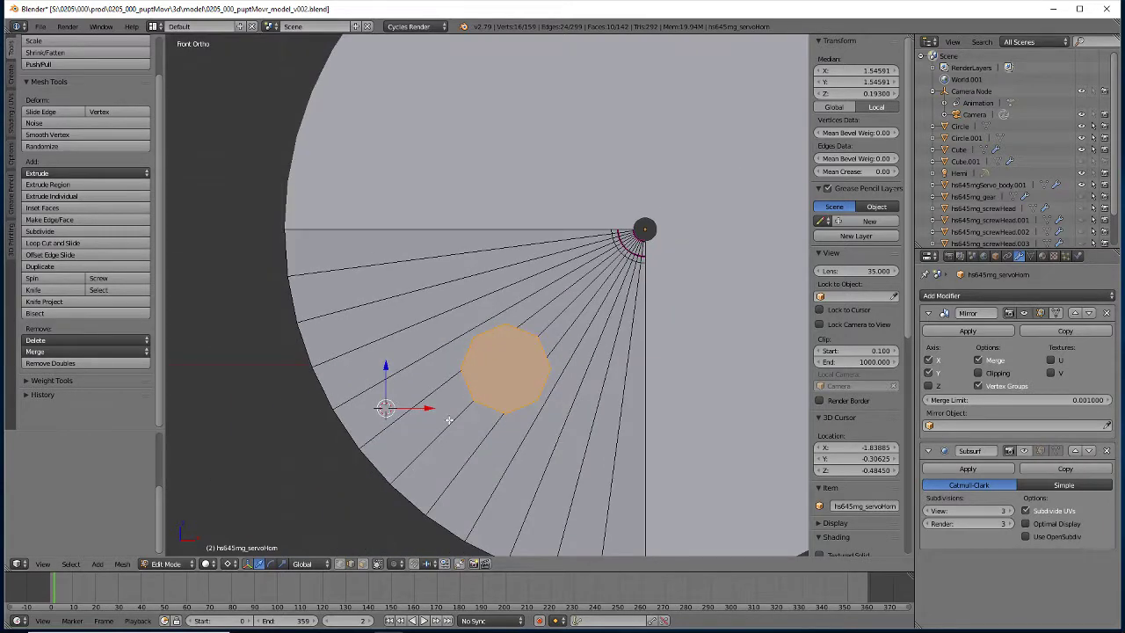
middle_drag(451, 419, 524, 373)
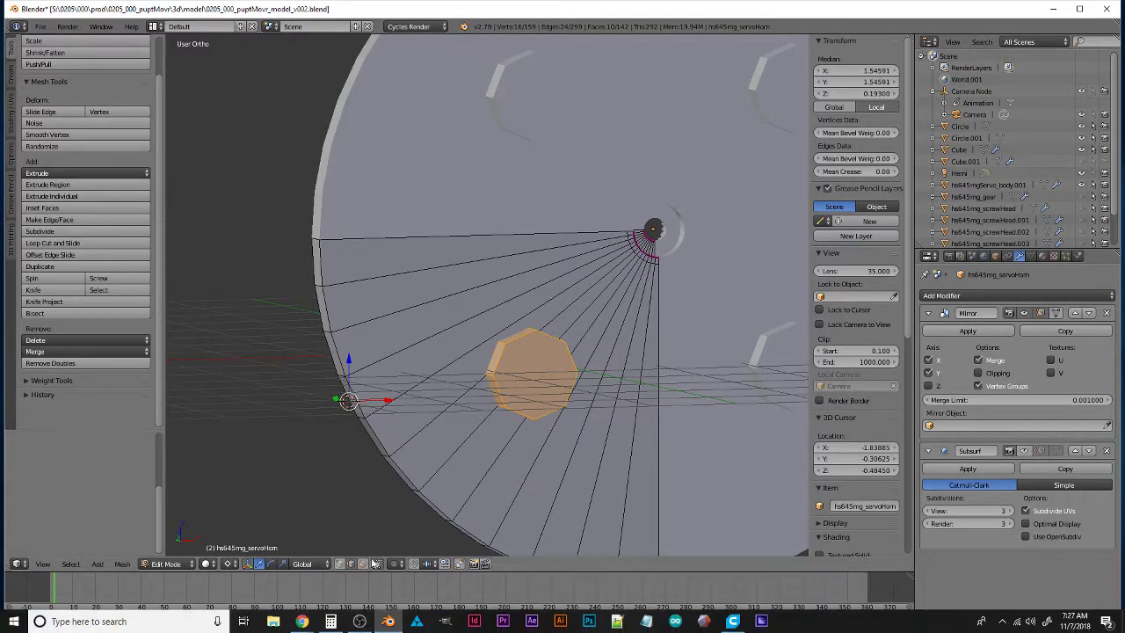
right_click(531, 376)
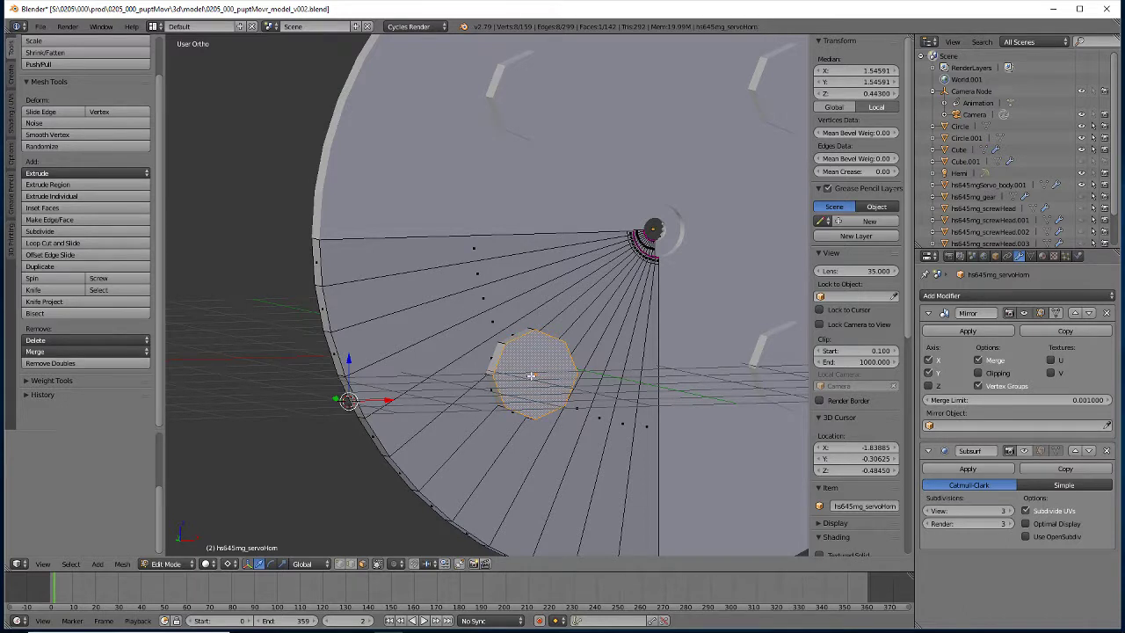
key(x)
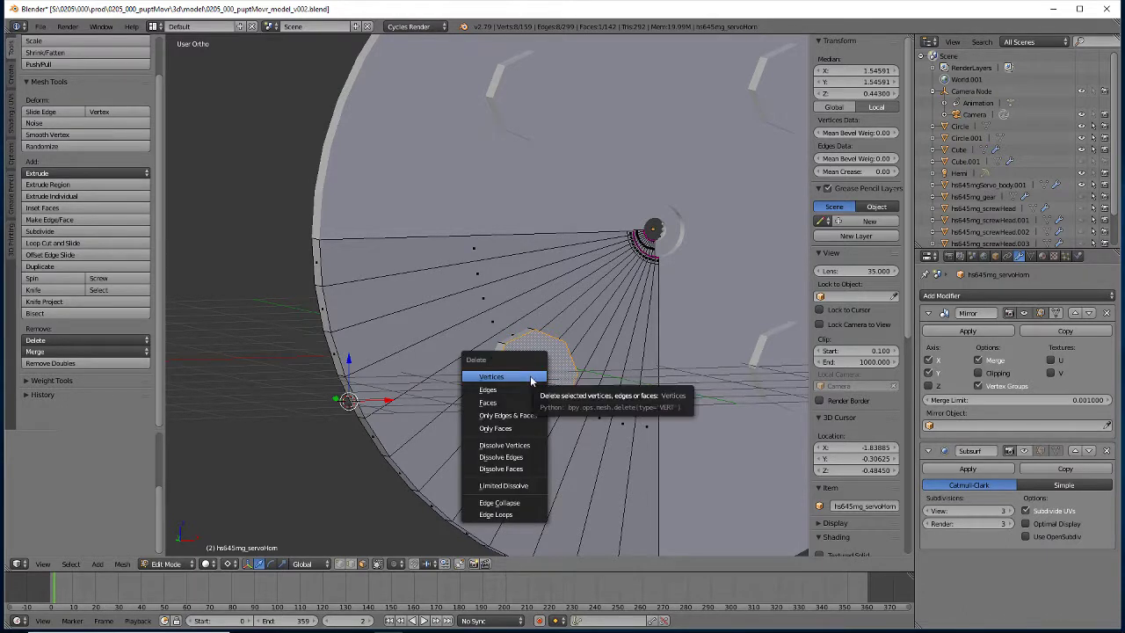
click(515, 404)
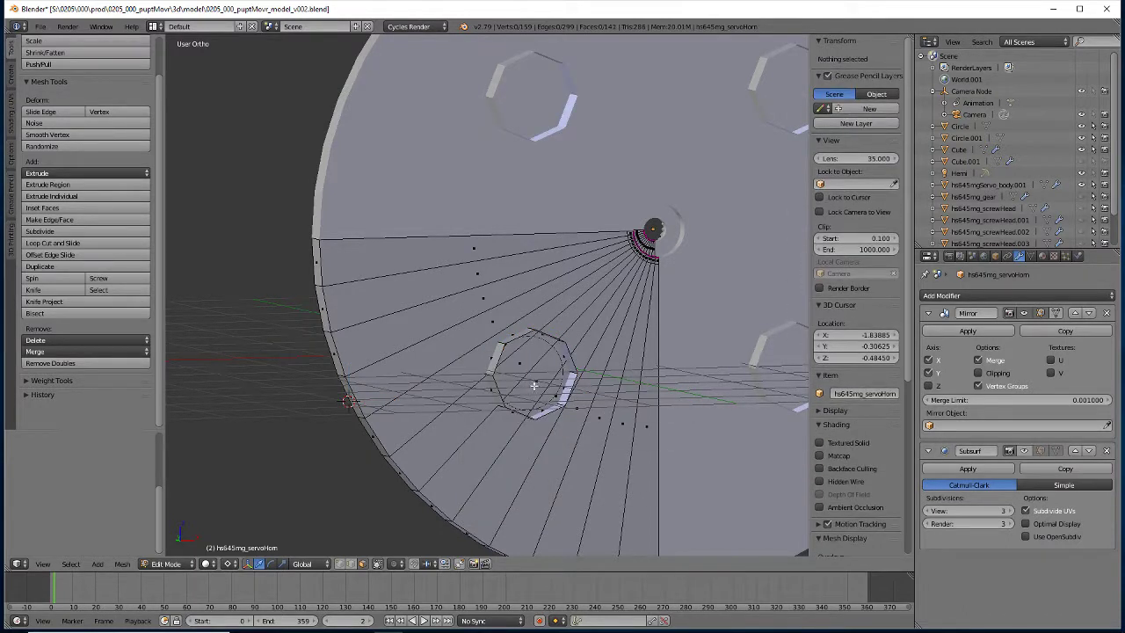
- In wireframe, check the strip faces and select the octagon's remaining cap face
right_click(537, 381)
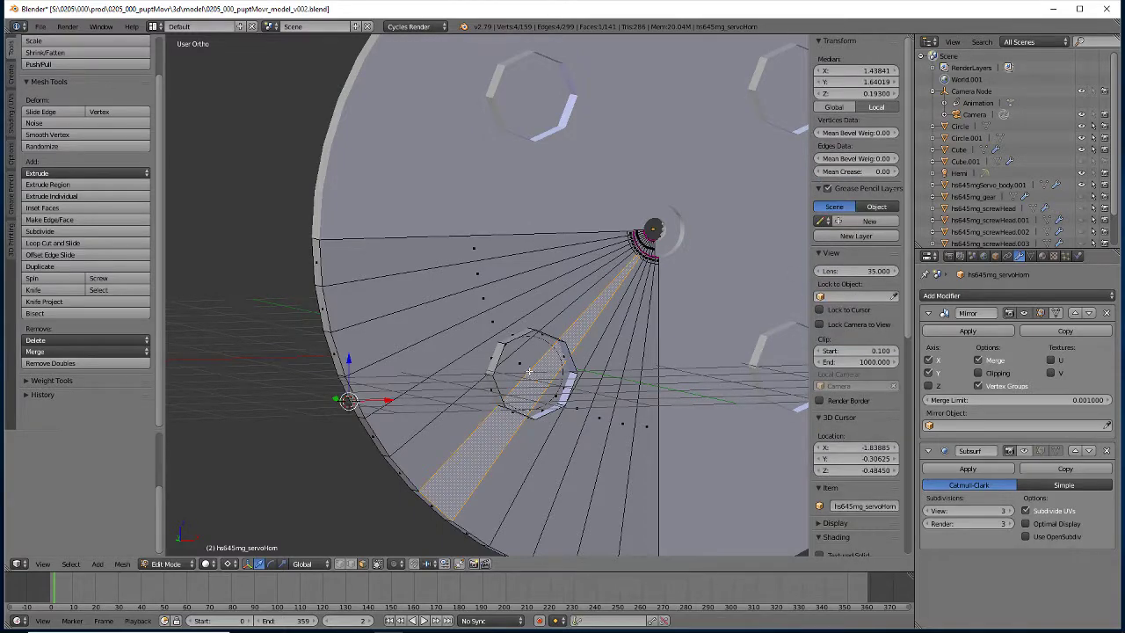
right_click(520, 364)
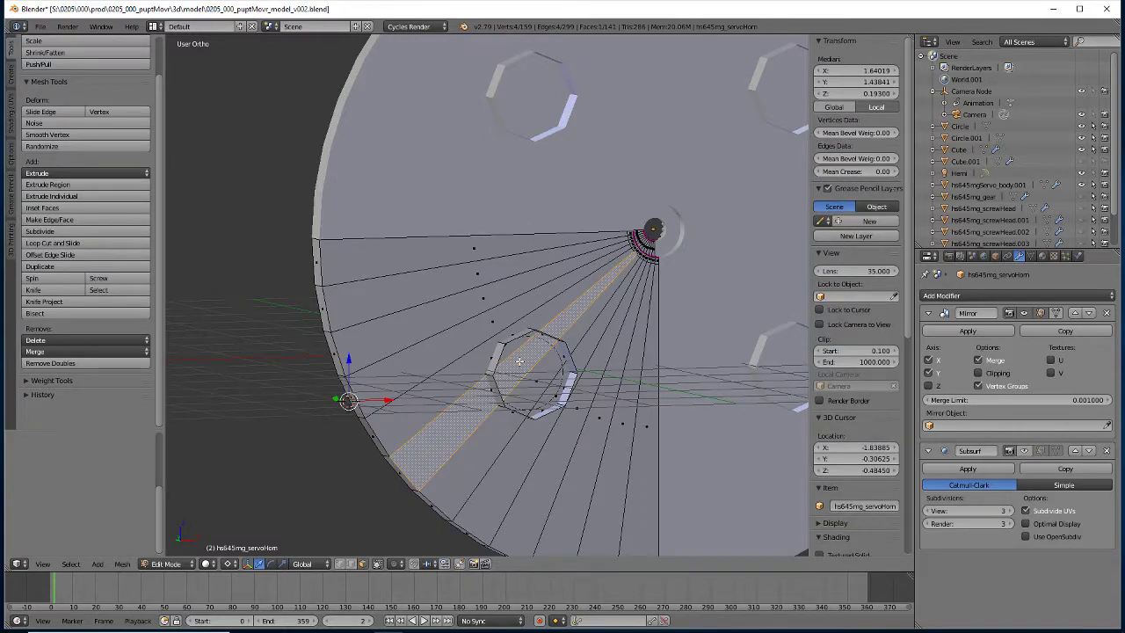
middle_drag(582, 415, 537, 364)
scroll(537, 362, up, 4)
key(z)
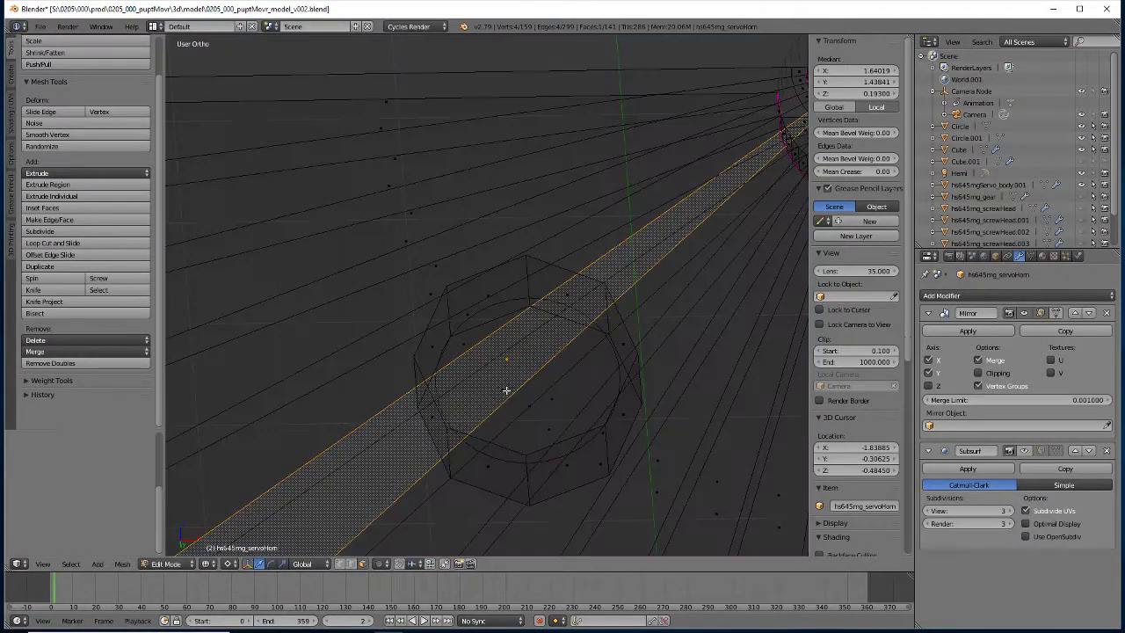
right_click(517, 390)
middle_drag(517, 390, 525, 428)
right_click(527, 479)
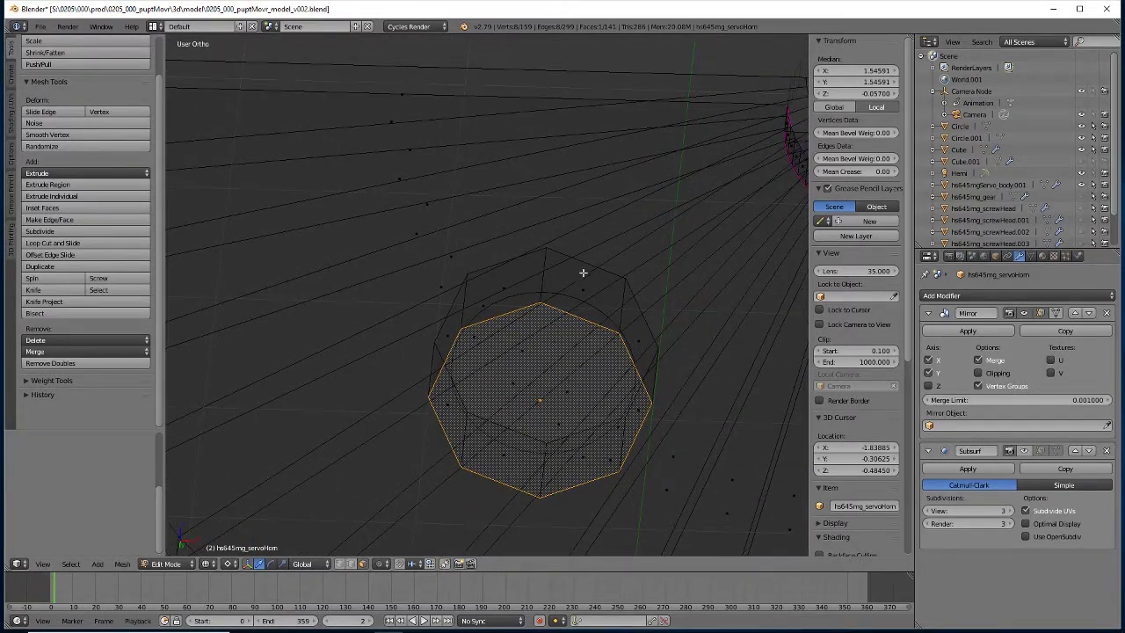
- Extrude the octagon's ring of side faces in place and snap the 3D cursor to its centre
alt+right_click(624, 299)
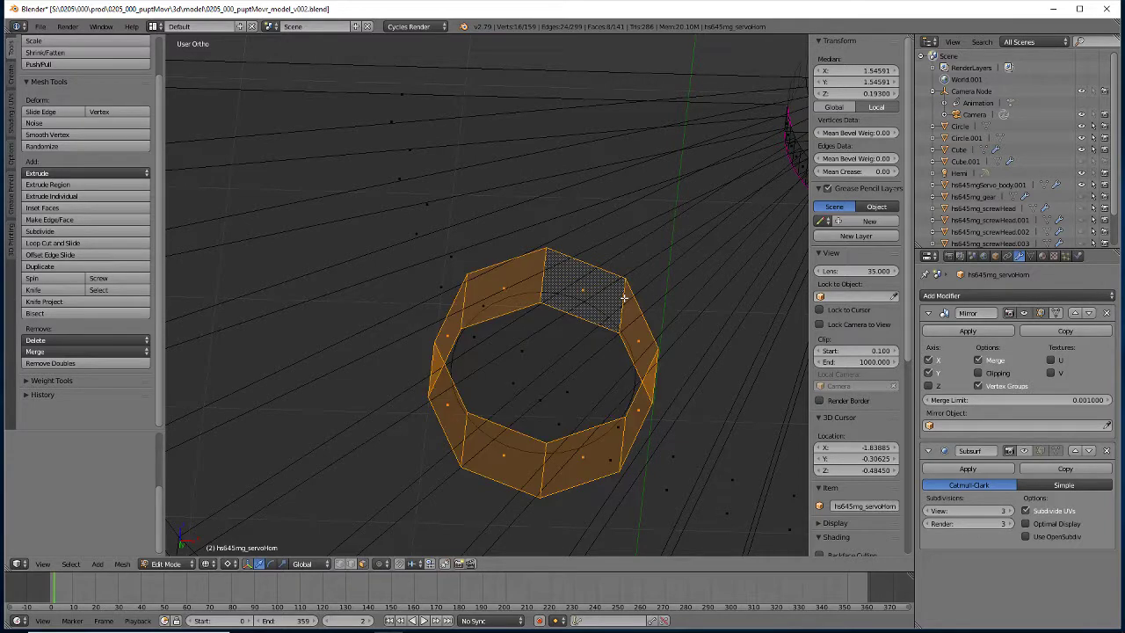
key(e)
key(Escape)
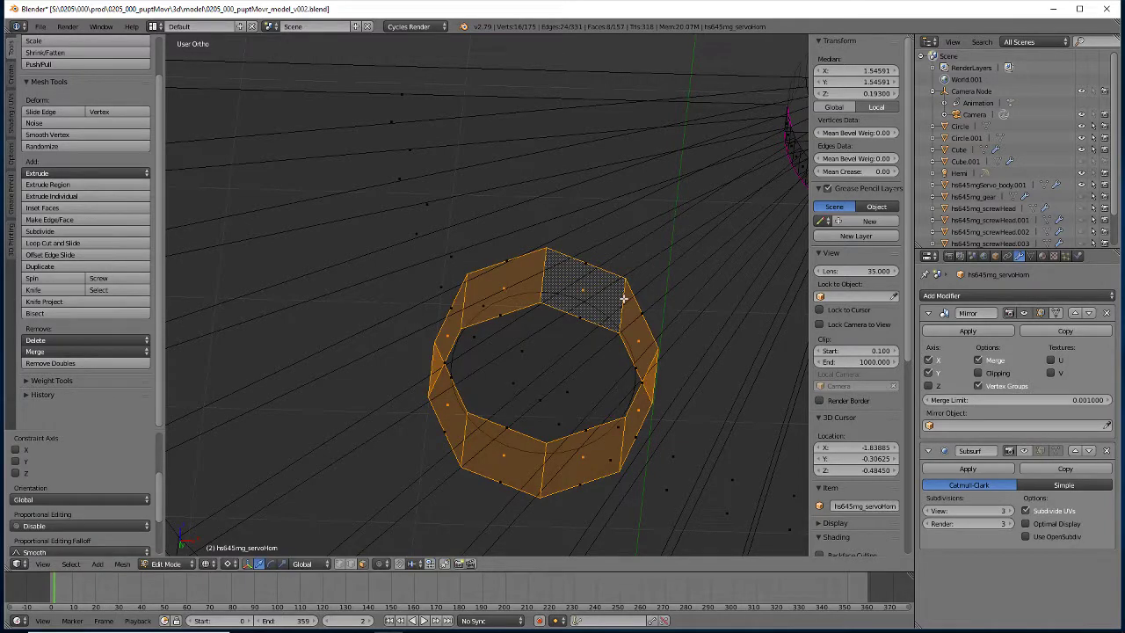
key(shift+s)
click(401, 463)
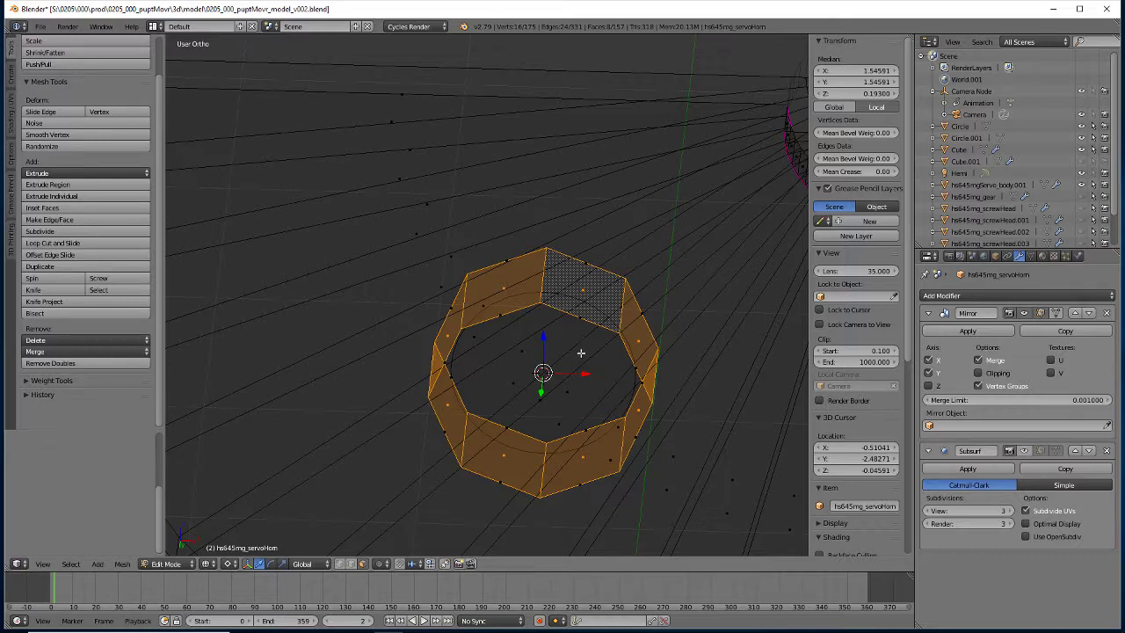
- Scale the extruded ring 1.15 along Z and 1.1 along X, replacing a uniform 1.1 scale
key(s)
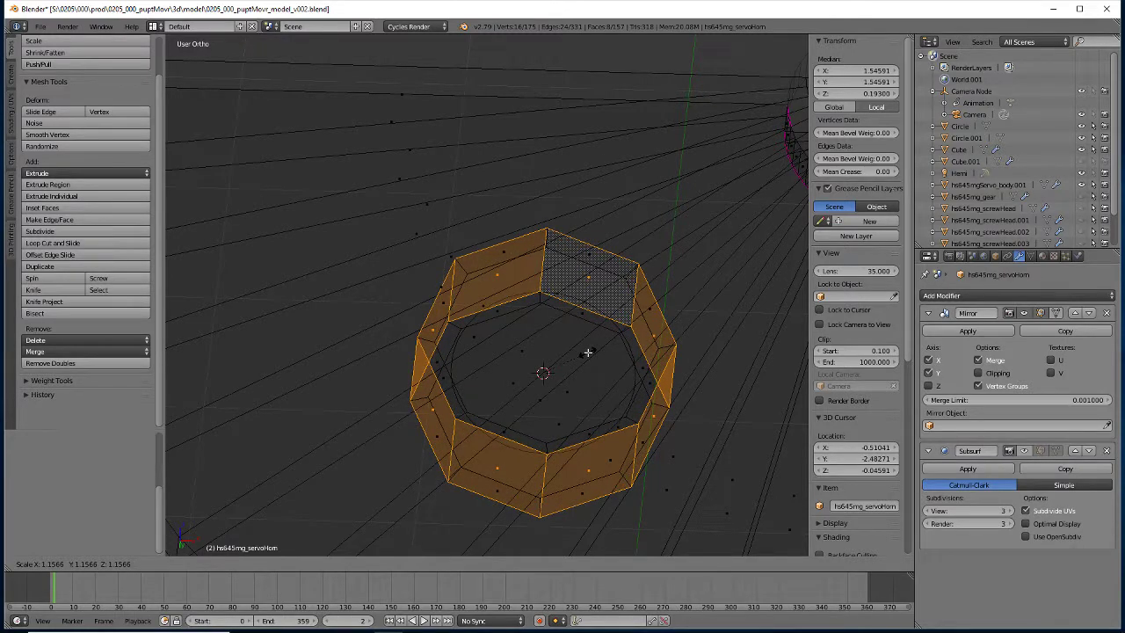
text(1.1)
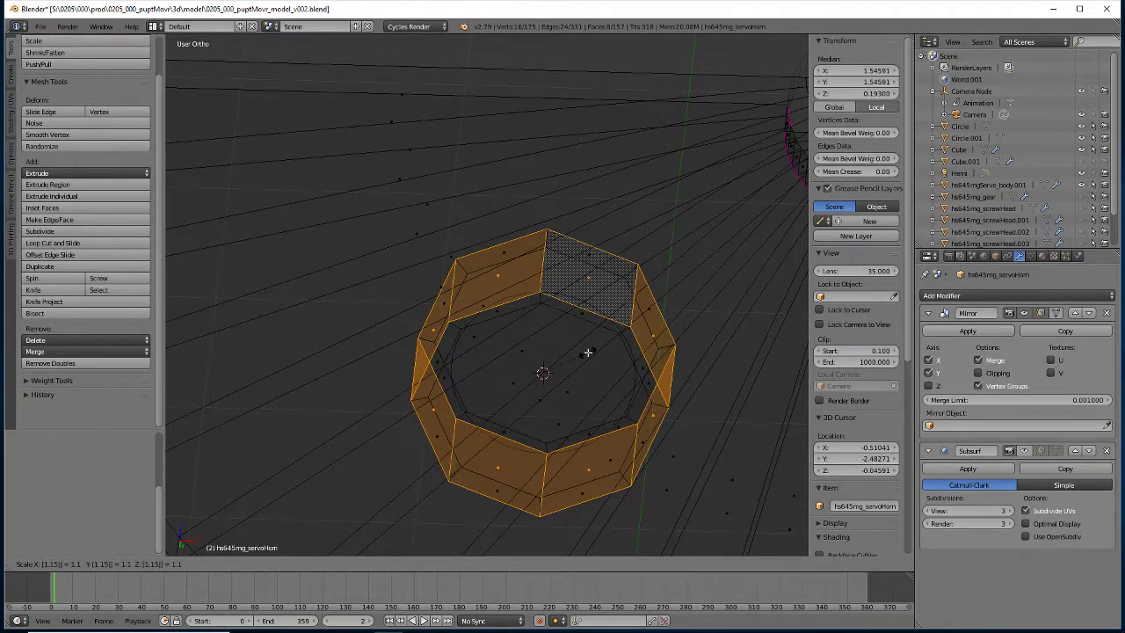
key(Return)
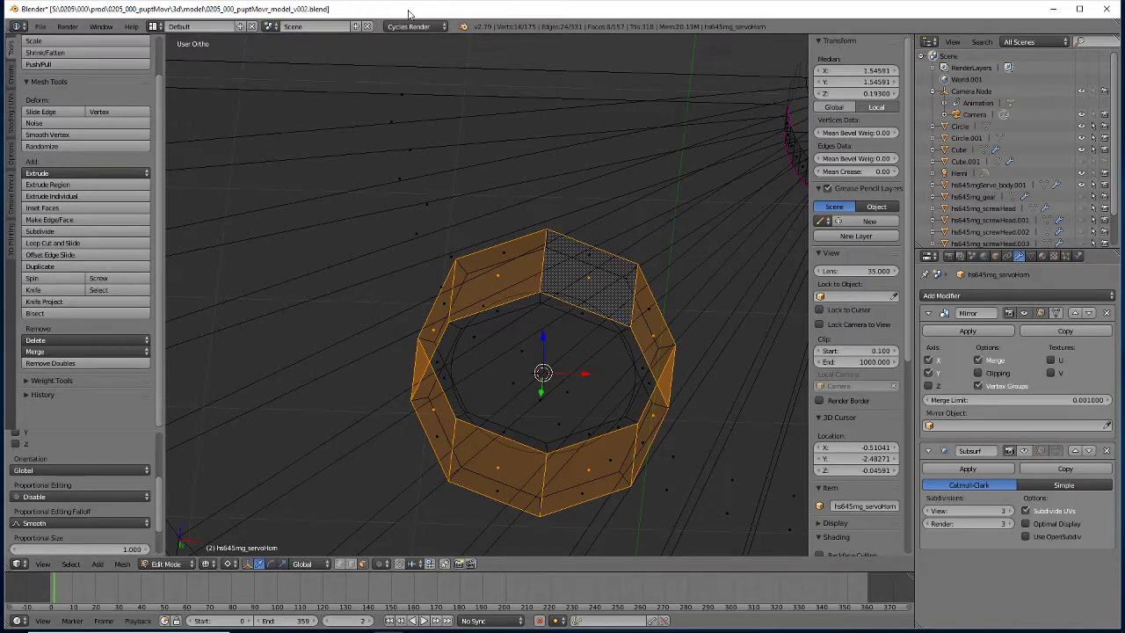
key(ctrl+z)
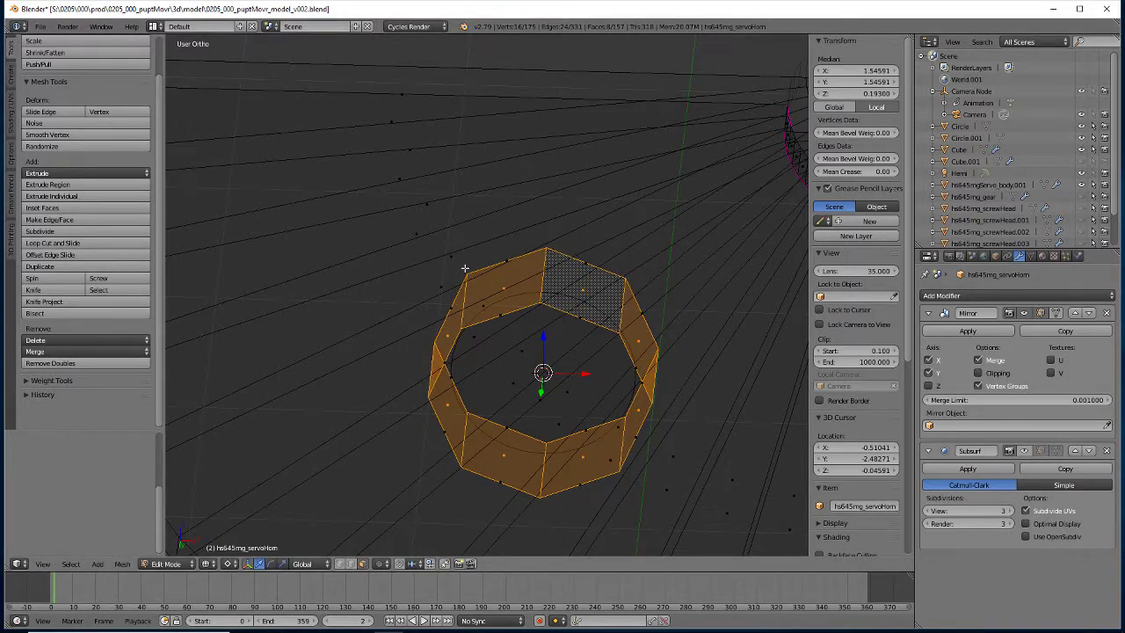
key(KP_1)
text(s)
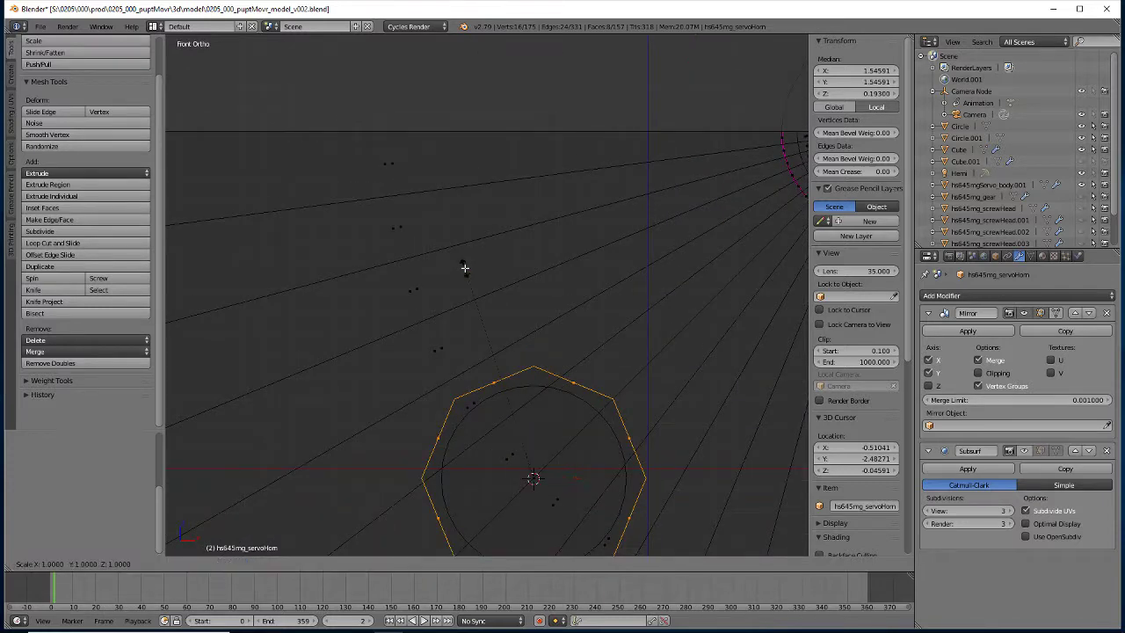
text(z1.15)
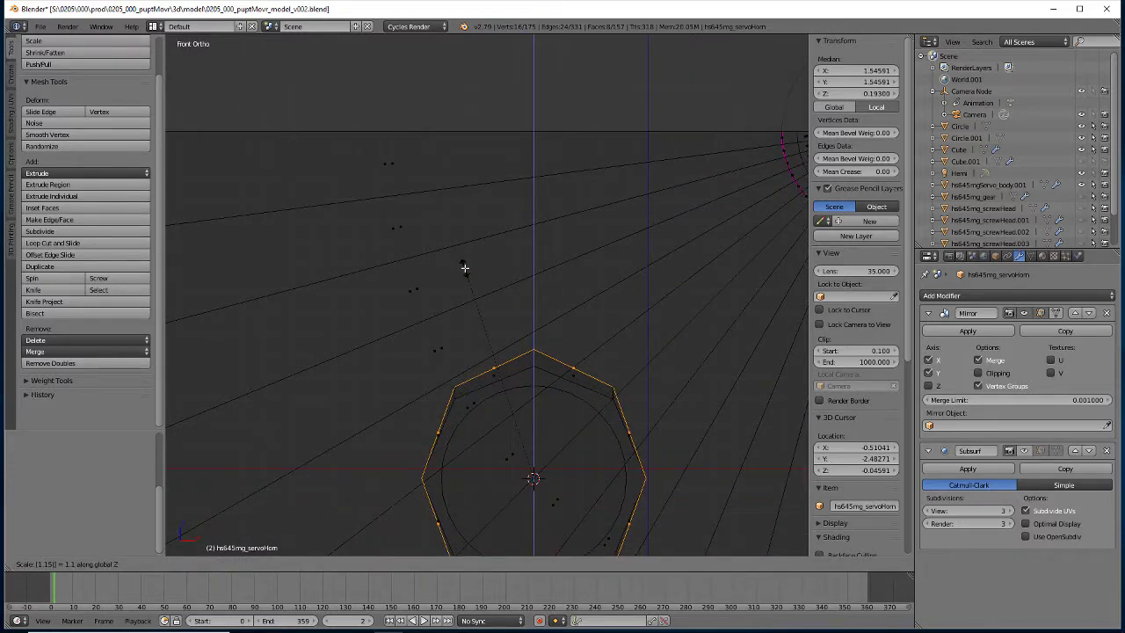
key(Return)
text(sx1.1)
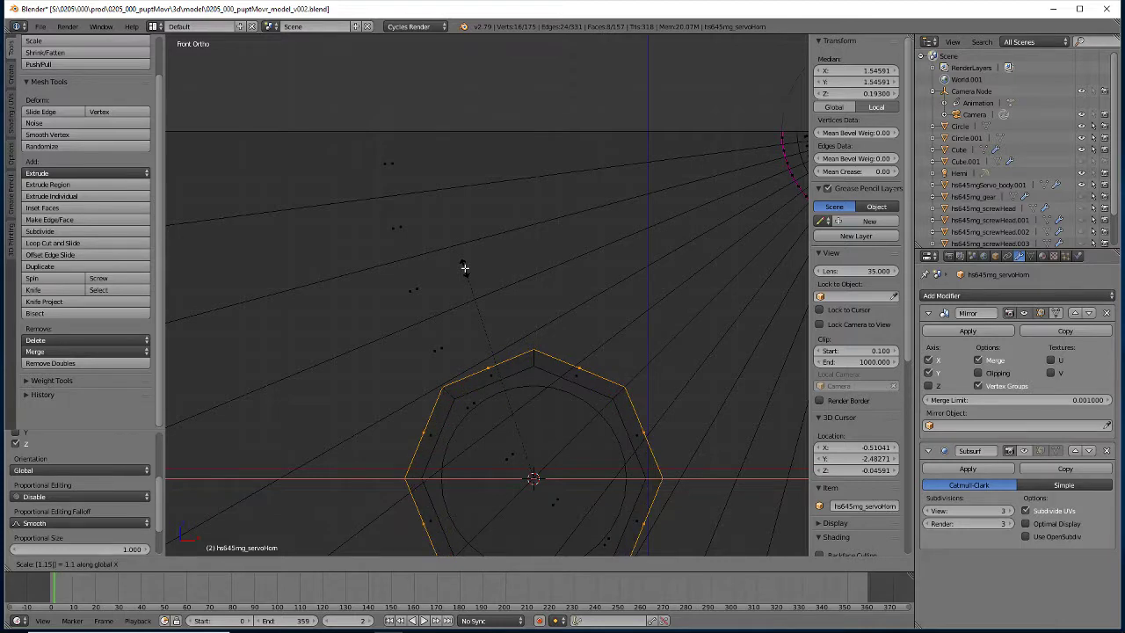
key(Return)
scroll(409, 334, down, 1)
scroll(410, 332, down, 5)
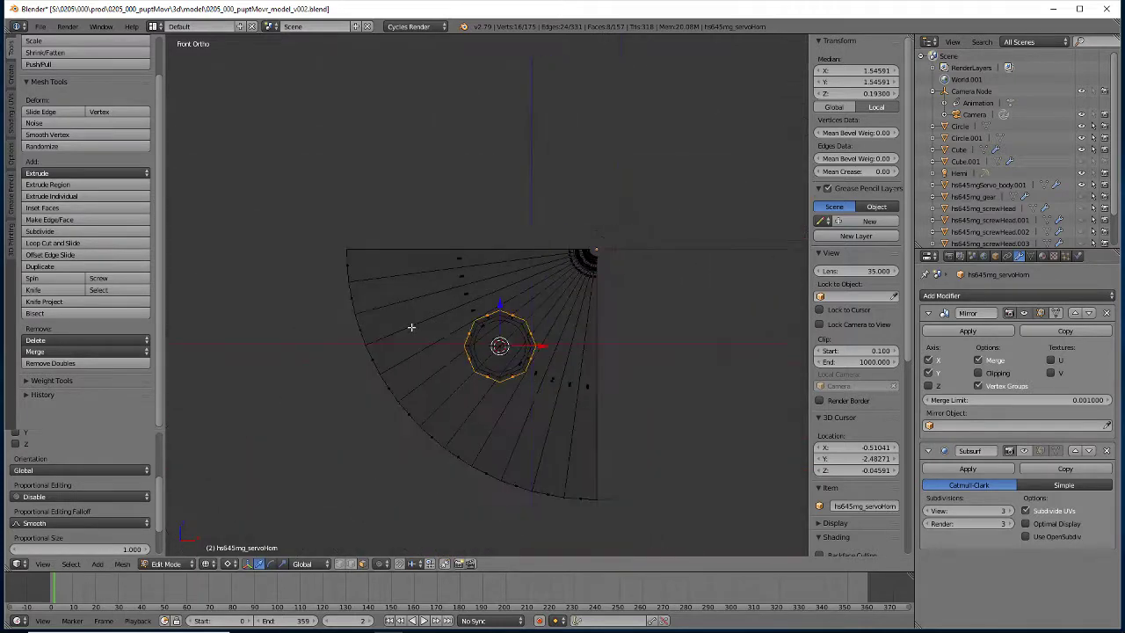
mouse_move(483, 439)
middle_down()
mouse_move(492, 451)
mouse_move(542, 452)
mouse_move(541, 441)
mouse_move(447, 428)
middle_up()
- In solid shading, cut a centred edge loop across the fan, then another slid to 0.602
key(z)
scroll(483, 450, up, 4)
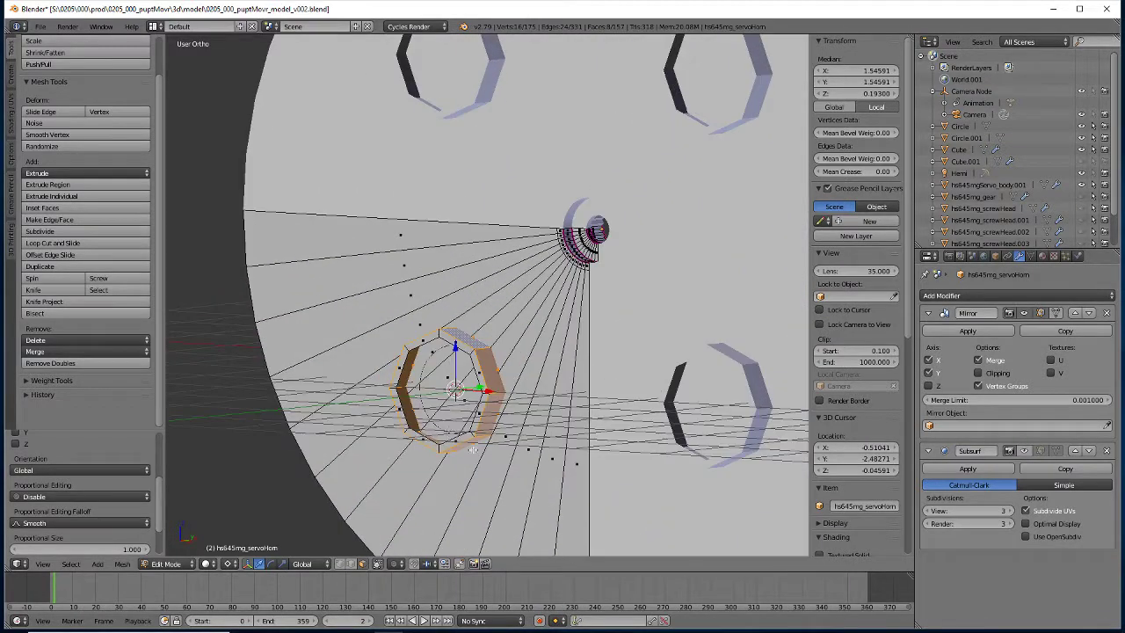
scroll(501, 447, up, 1)
scroll(501, 446, down, 1)
middle_drag(364, 382, 386, 378)
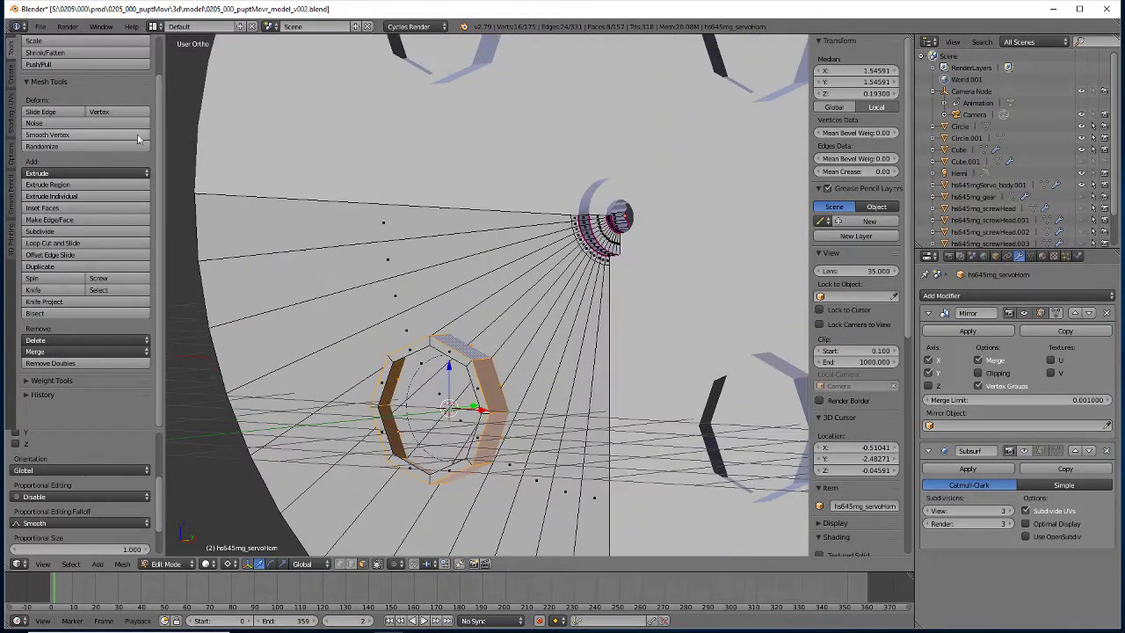
click(52, 242)
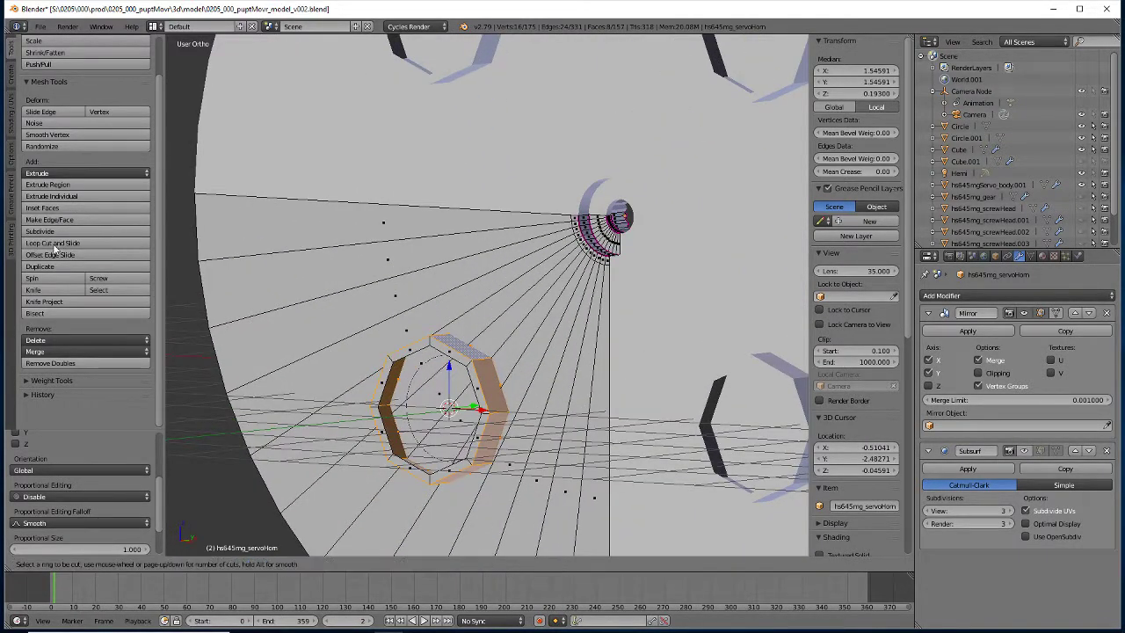
click(368, 208)
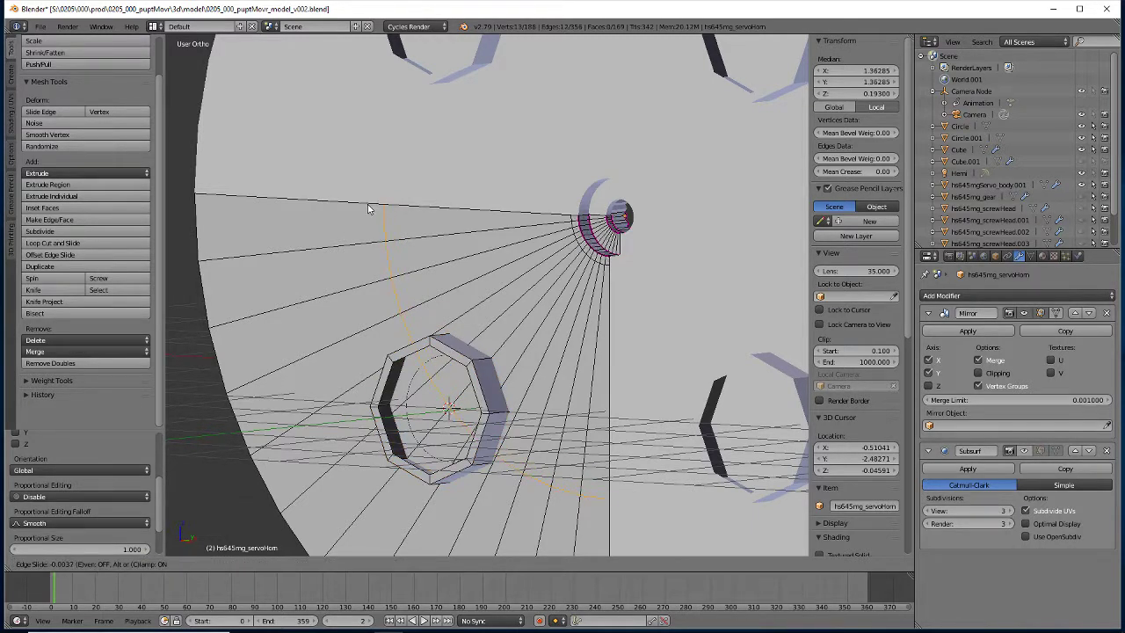
right_click(368, 204)
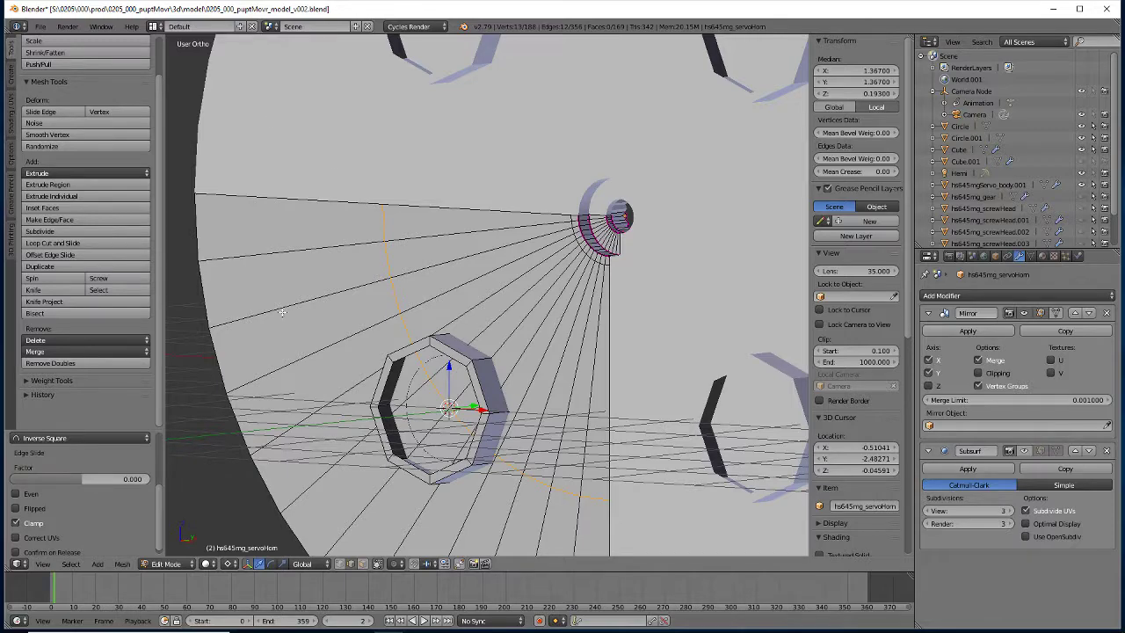
middle_drag(446, 364, 498, 310)
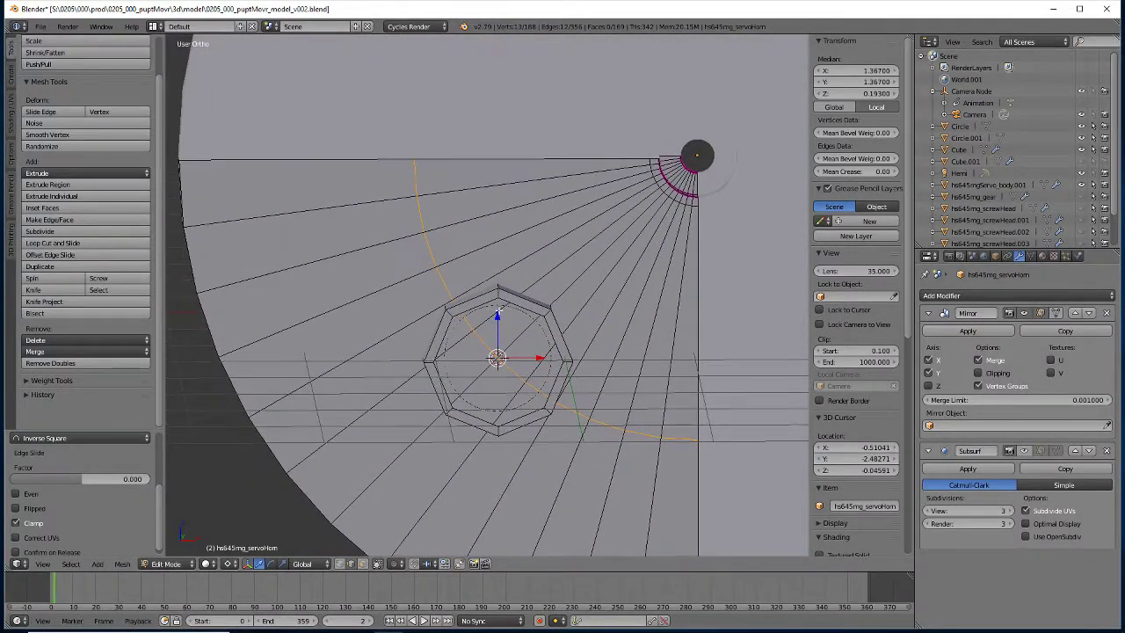
click(55, 243)
click(537, 223)
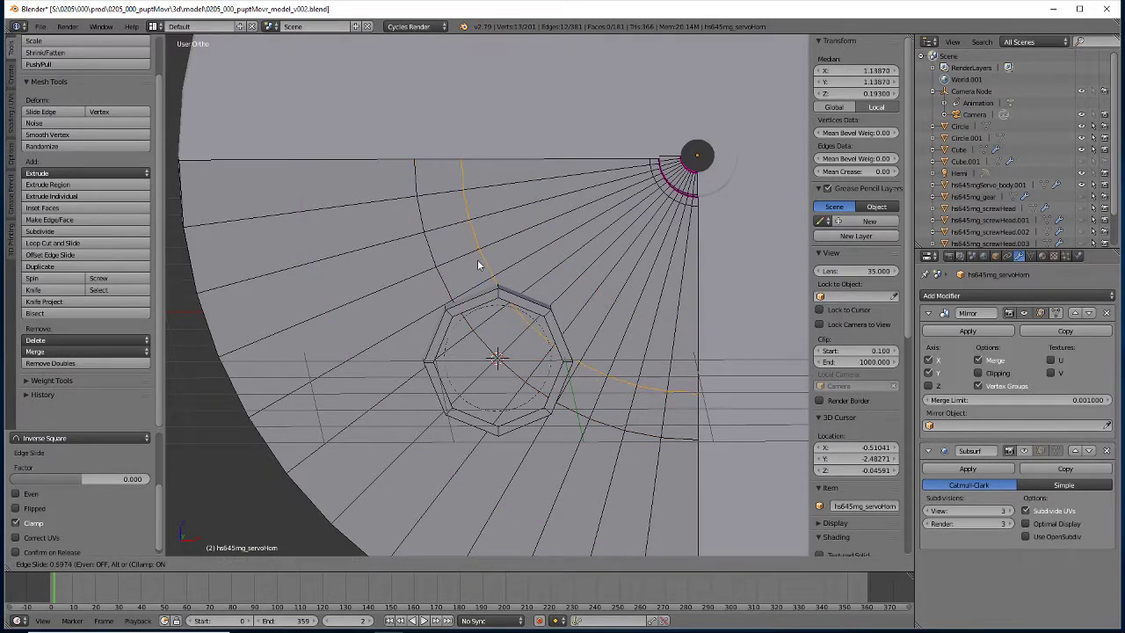
click(478, 265)
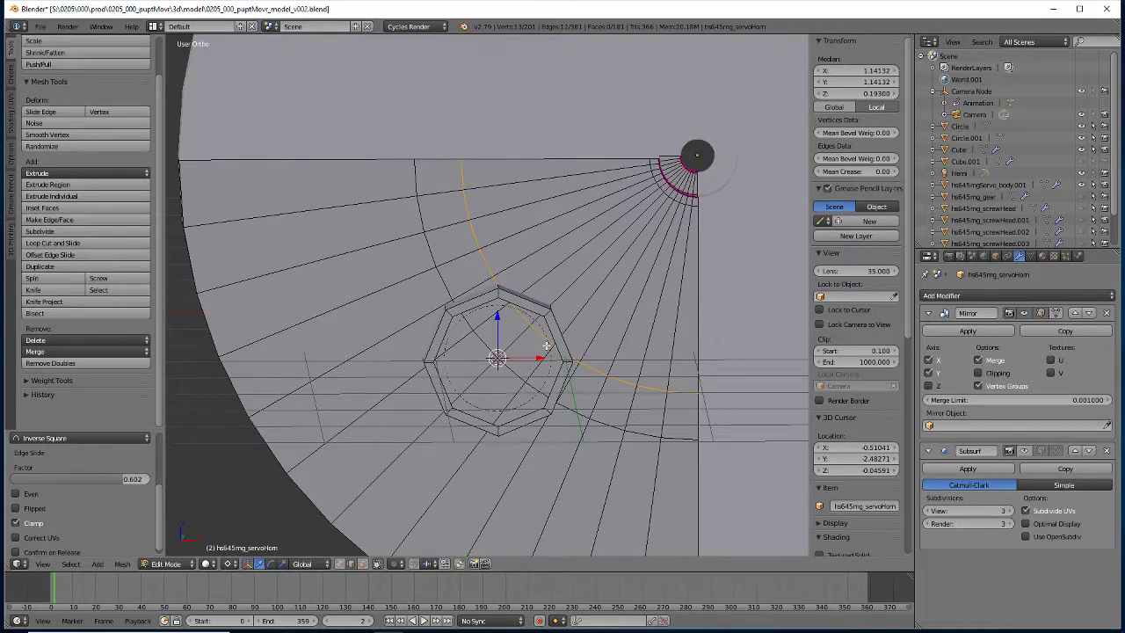
- Undo the last loop cut, then cut new loops around the hole, sliding one to -0.514
key(KP_1)
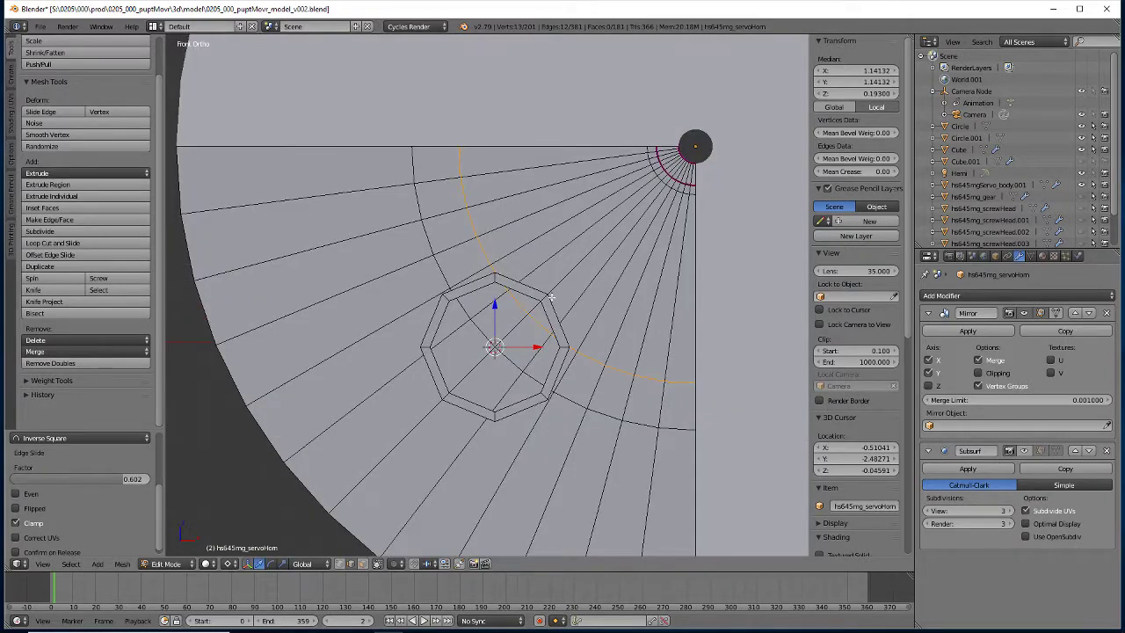
scroll(550, 298, up, 5)
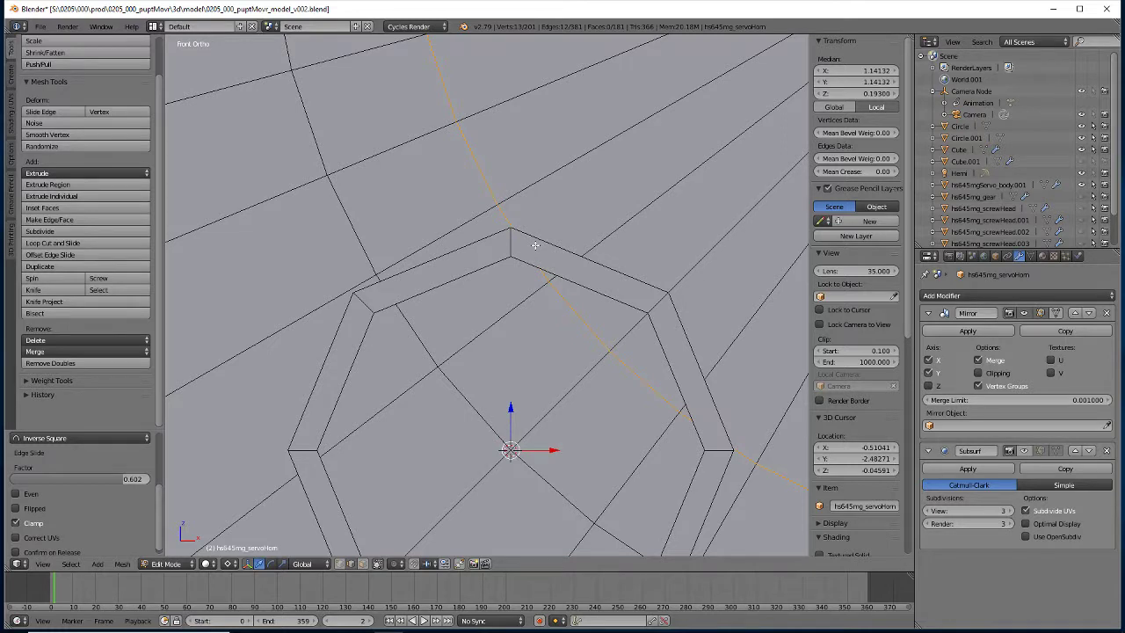
key(ctrl+z)
click(67, 244)
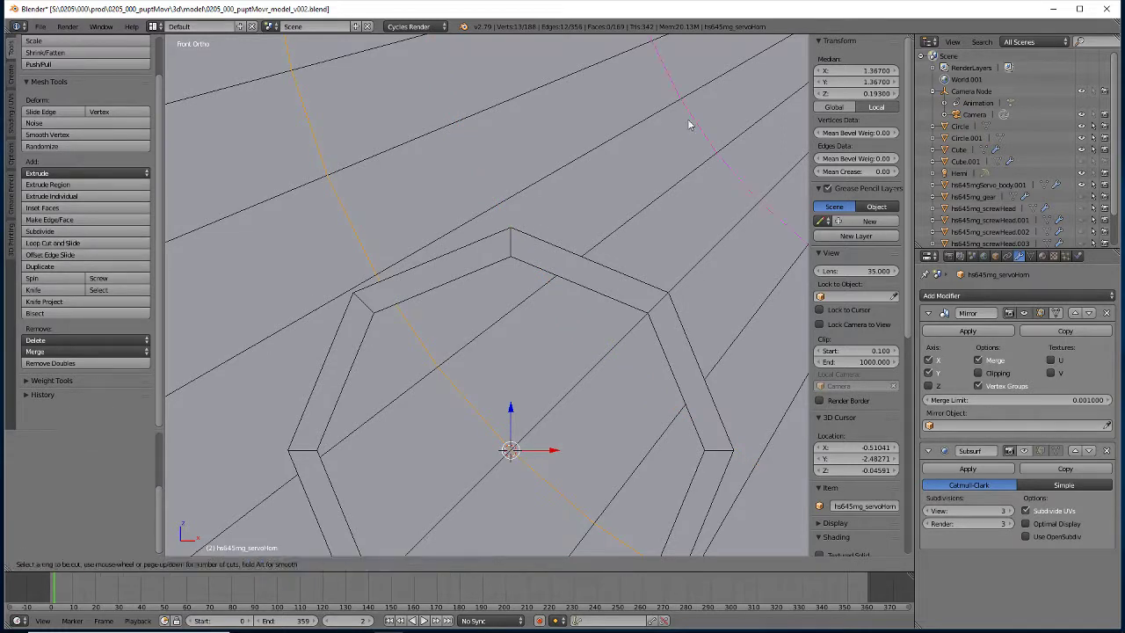
click(505, 193)
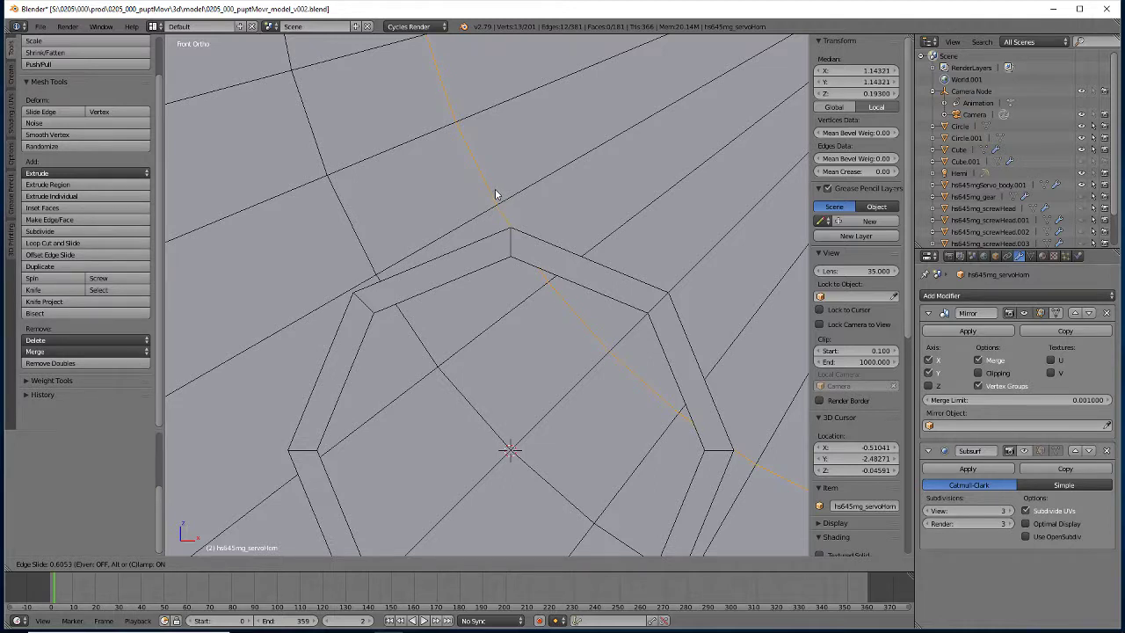
click(494, 193)
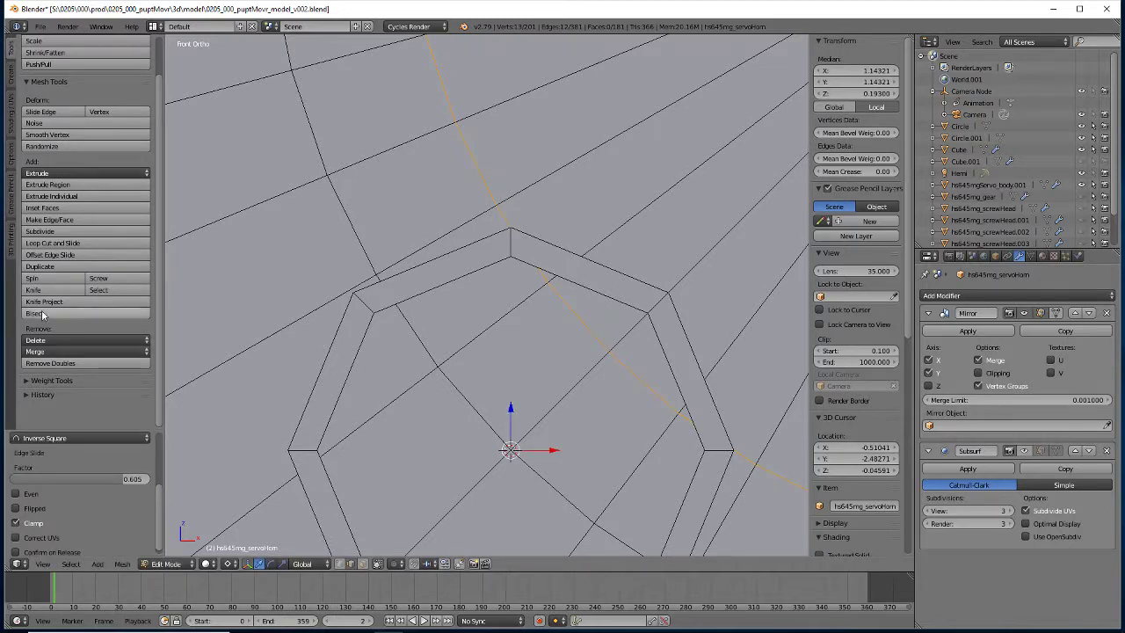
click(51, 239)
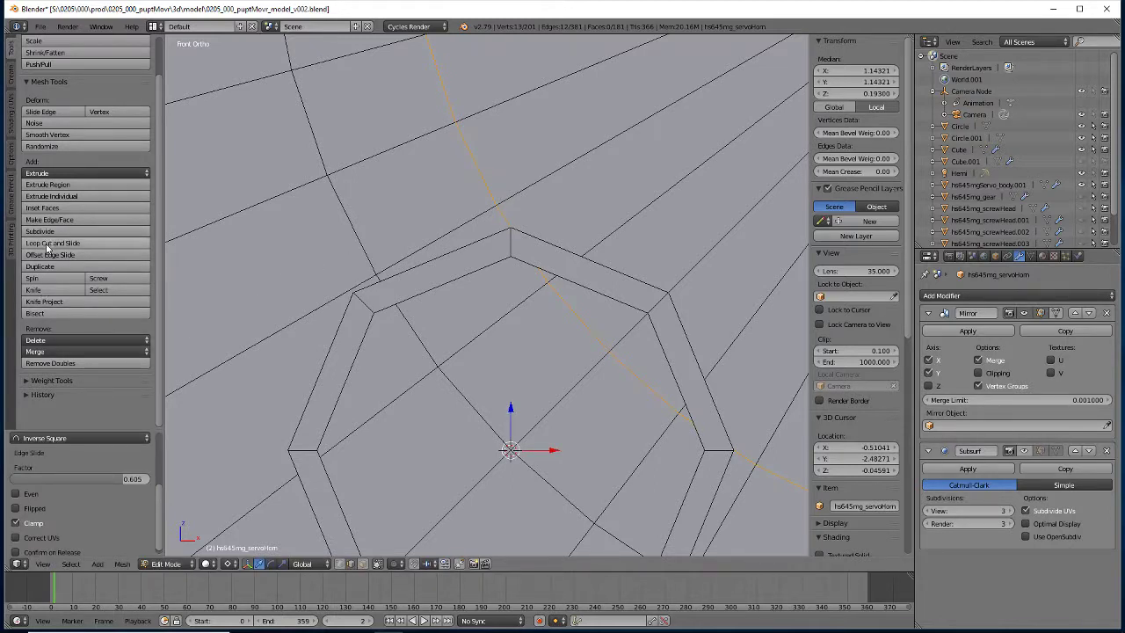
click(186, 384)
right_click(187, 385)
key(g)
key(g)
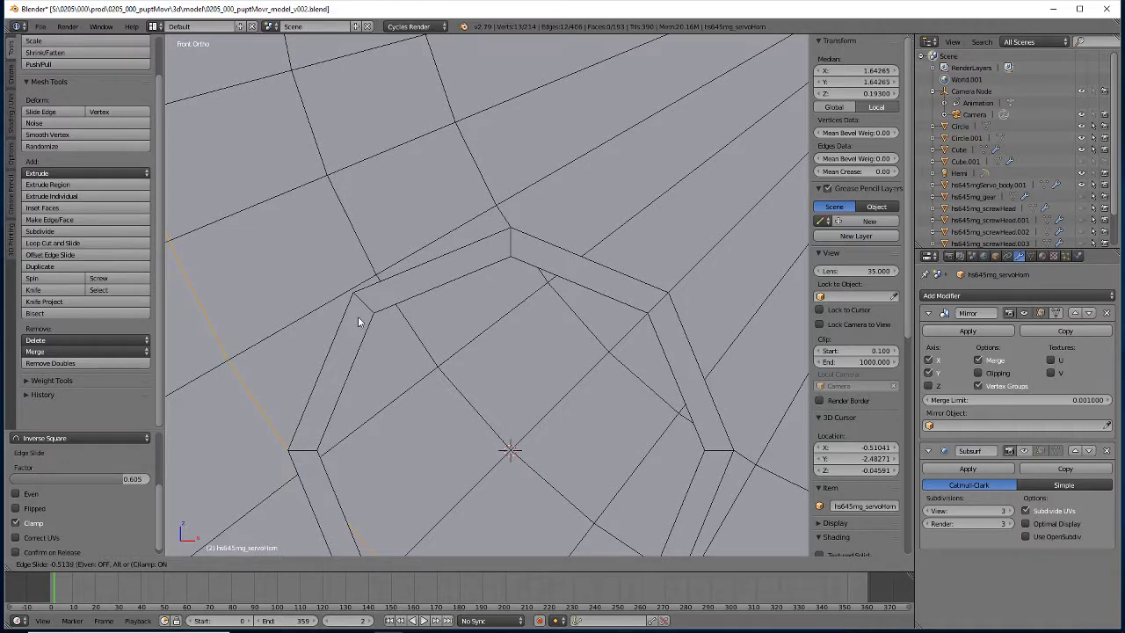
click(358, 321)
scroll(505, 350, down, 6)
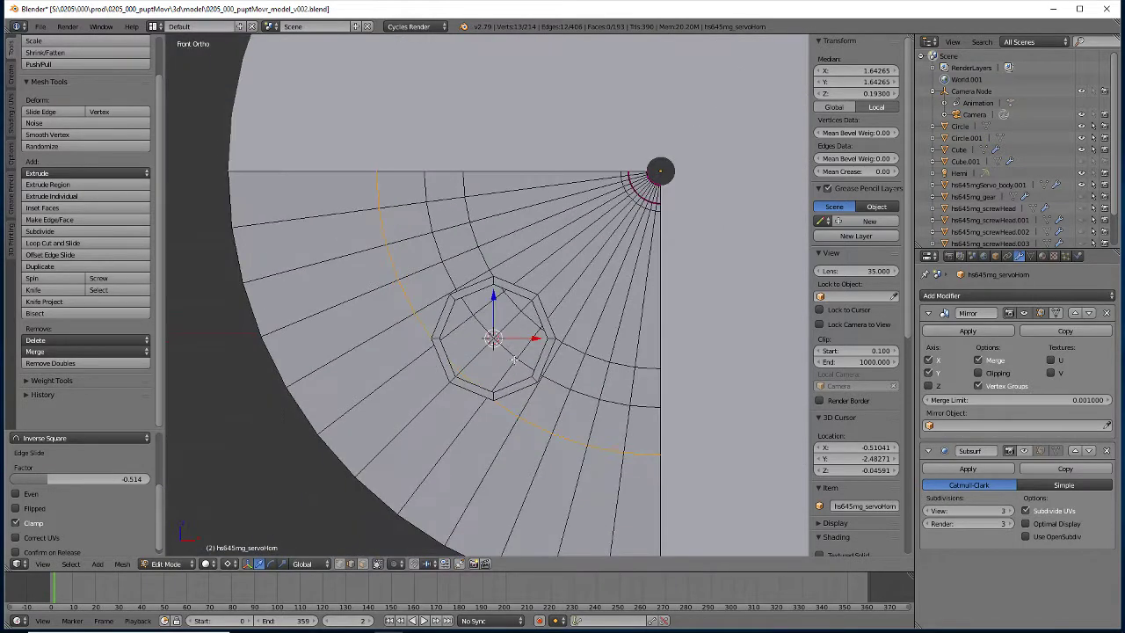
scroll(547, 330, up, 4)
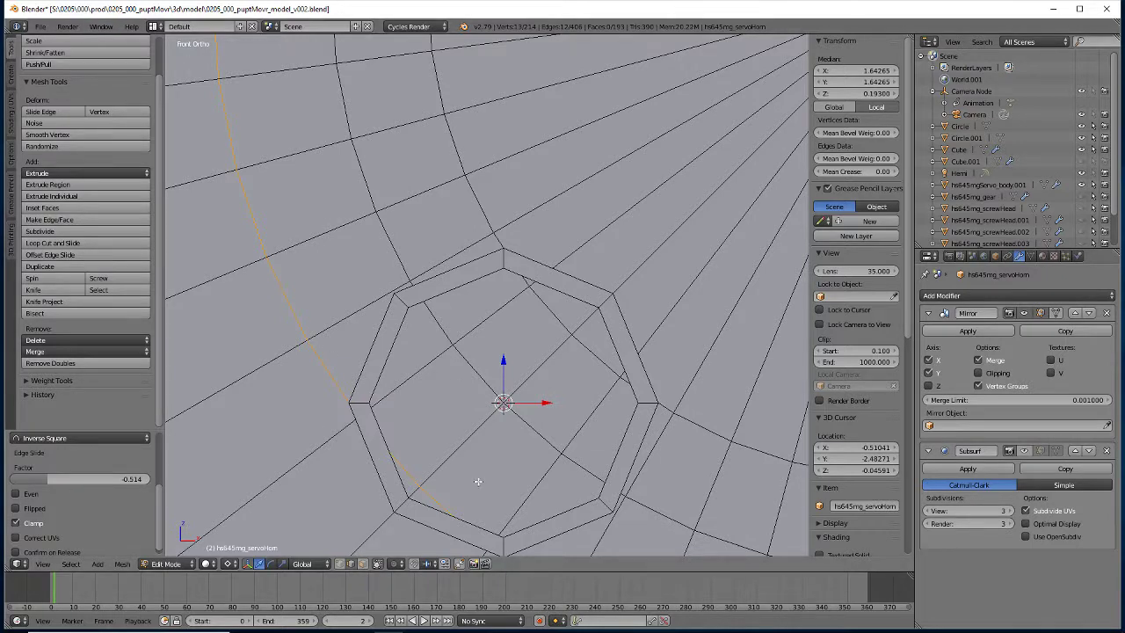
- Select the faces filling the central octagon and delete them to open the hole
click(362, 563)
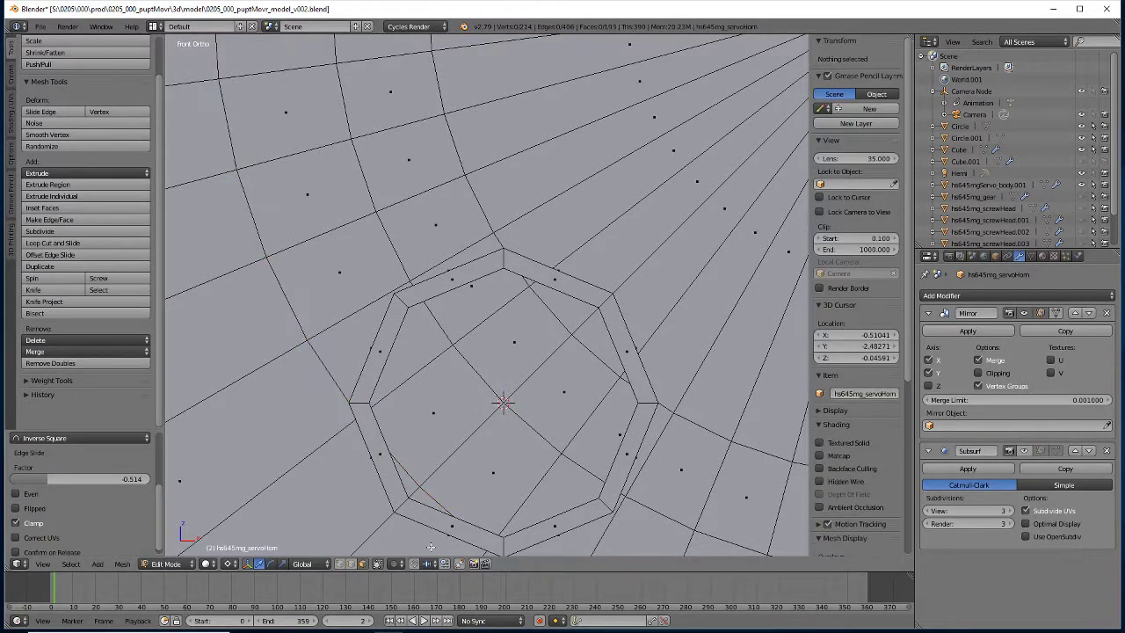
click(571, 489)
shift+click(602, 443)
shift+click(573, 397)
shift+click(517, 432)
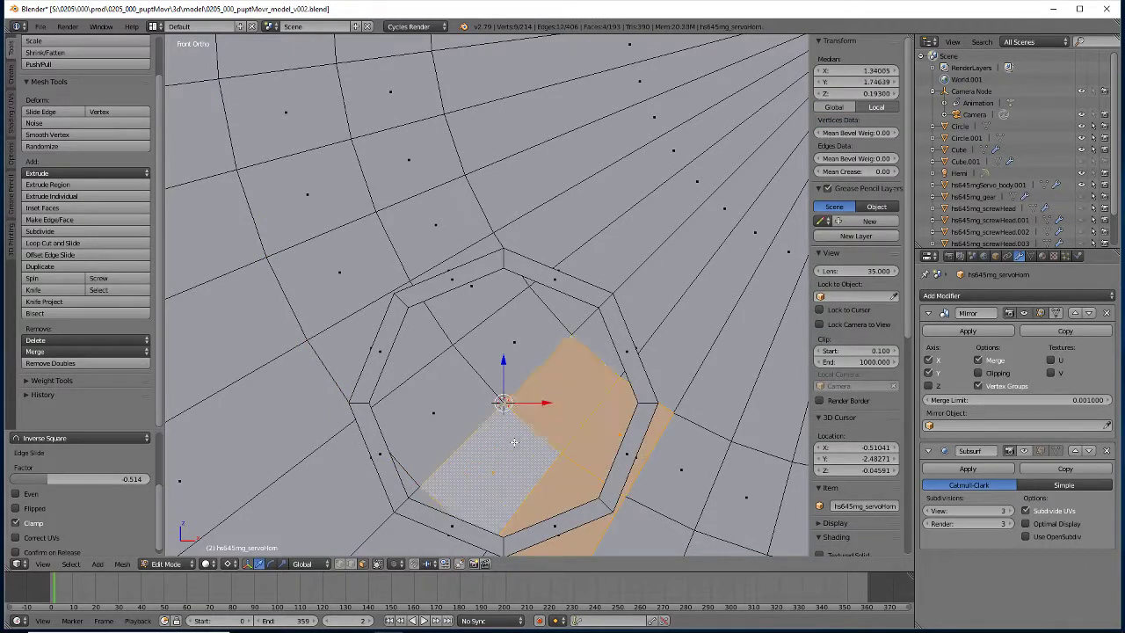
shift+click(516, 347)
shift+click(438, 390)
shift+click(444, 337)
shift+click(462, 324)
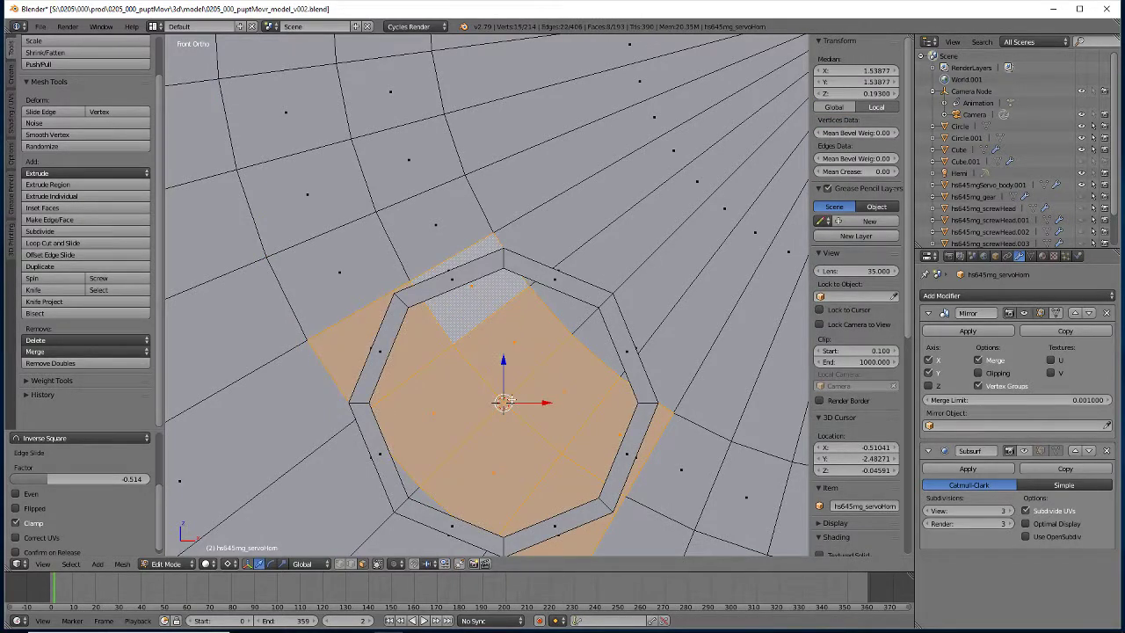
key(x)
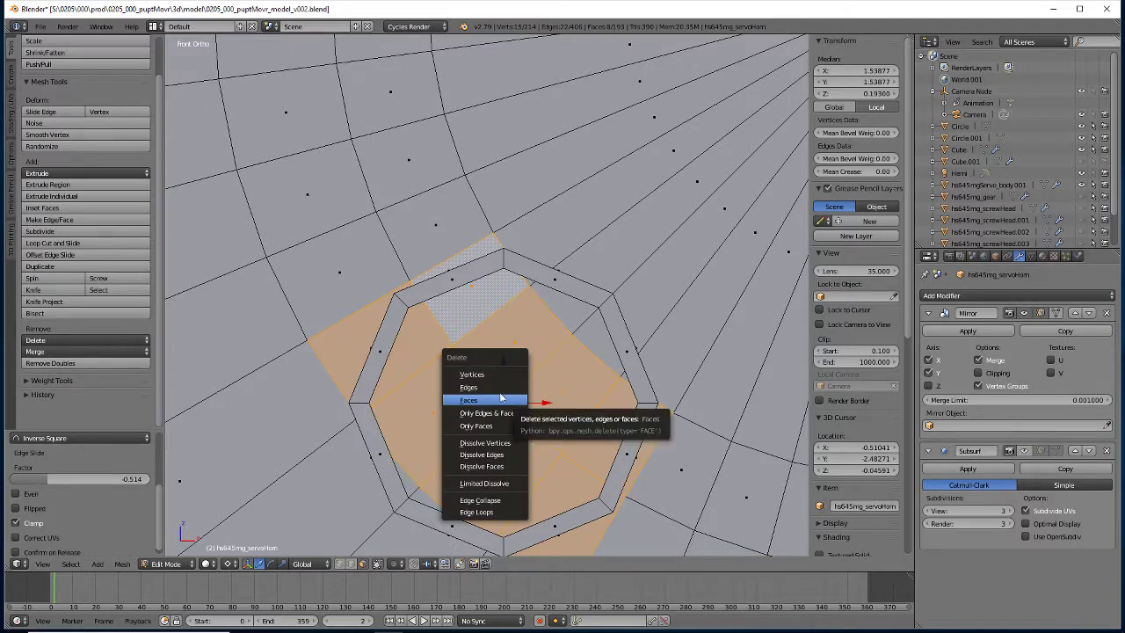
click(500, 402)
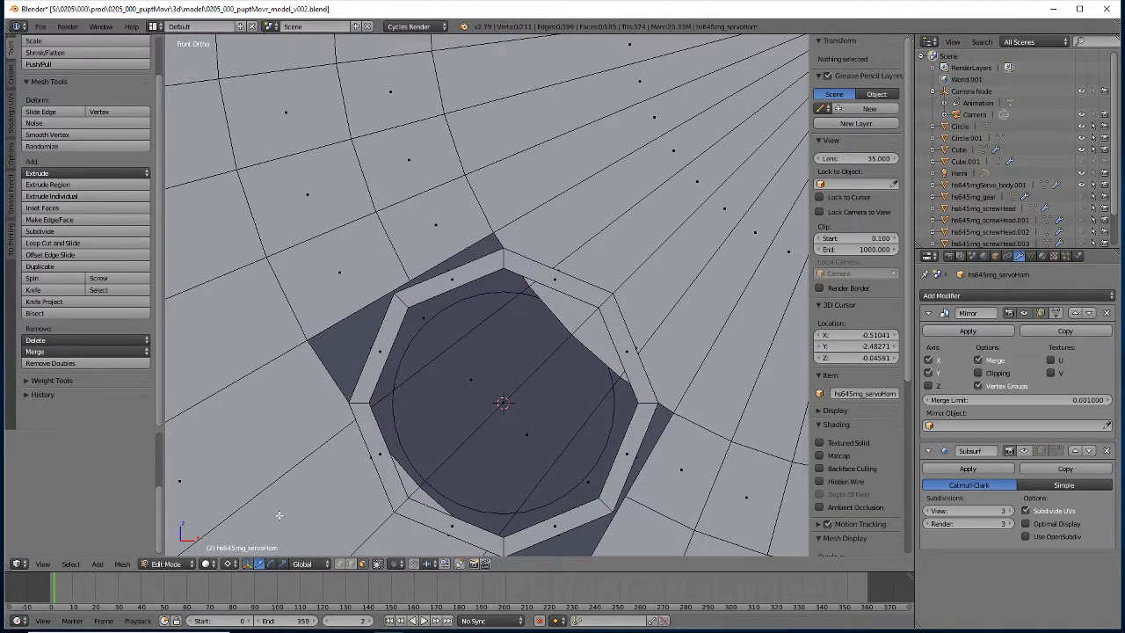
- Snap the 3D cursor to a rim corner vertex, then select the hole's inner face
click(346, 564)
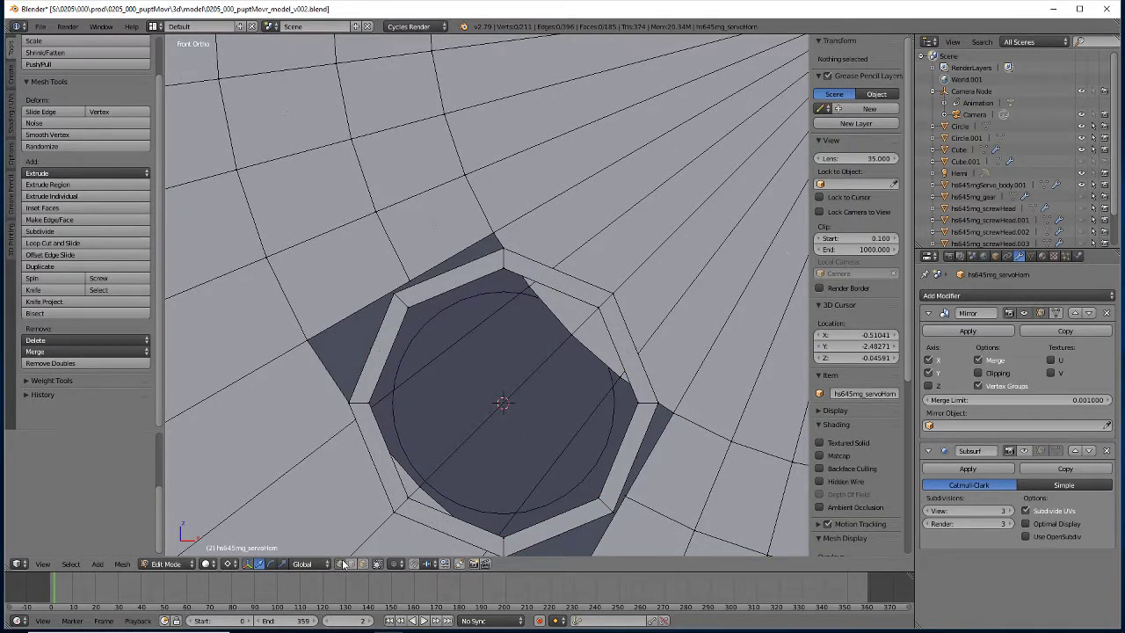
click(574, 339)
middle_drag(659, 323, 467, 358)
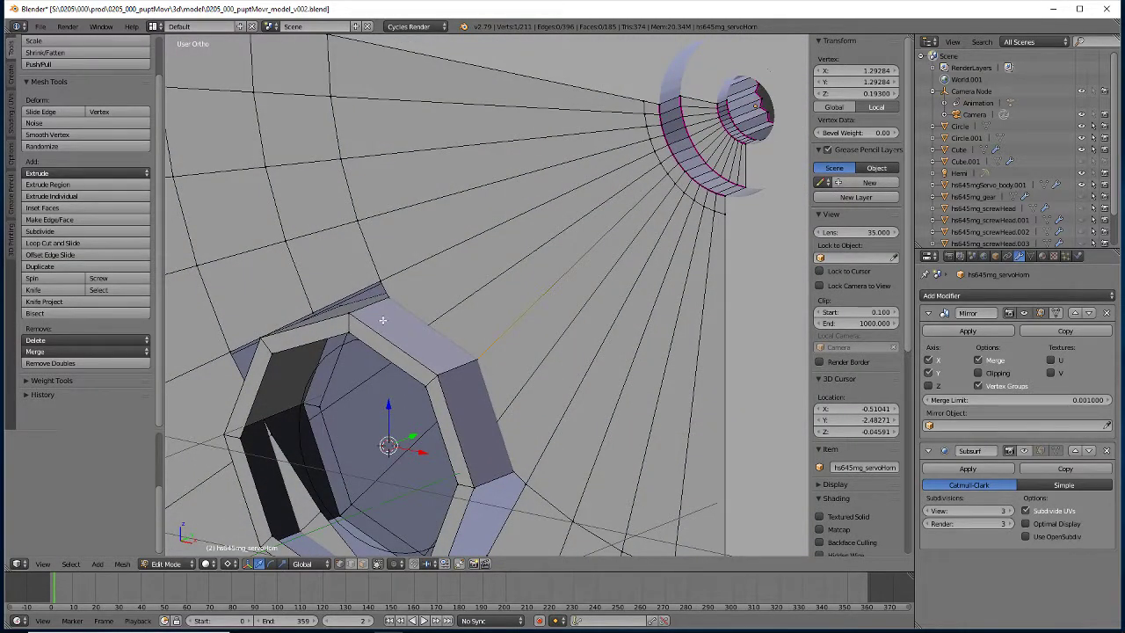
middle_drag(383, 318, 372, 361)
click(367, 380)
key(shift+s)
click(367, 378)
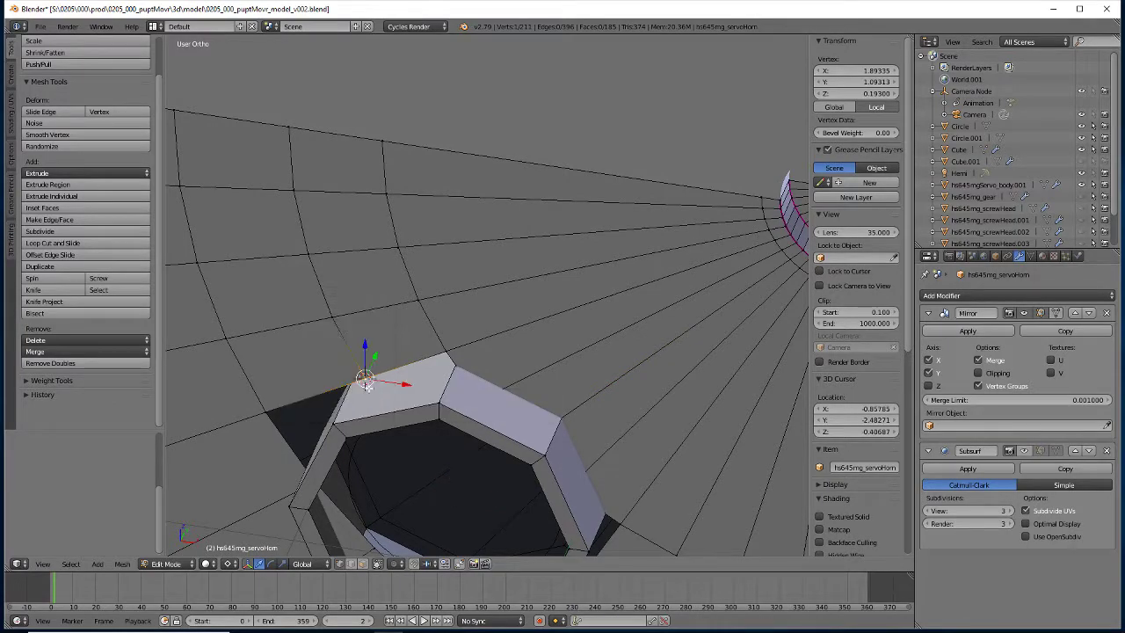
middle_drag(361, 428, 380, 345)
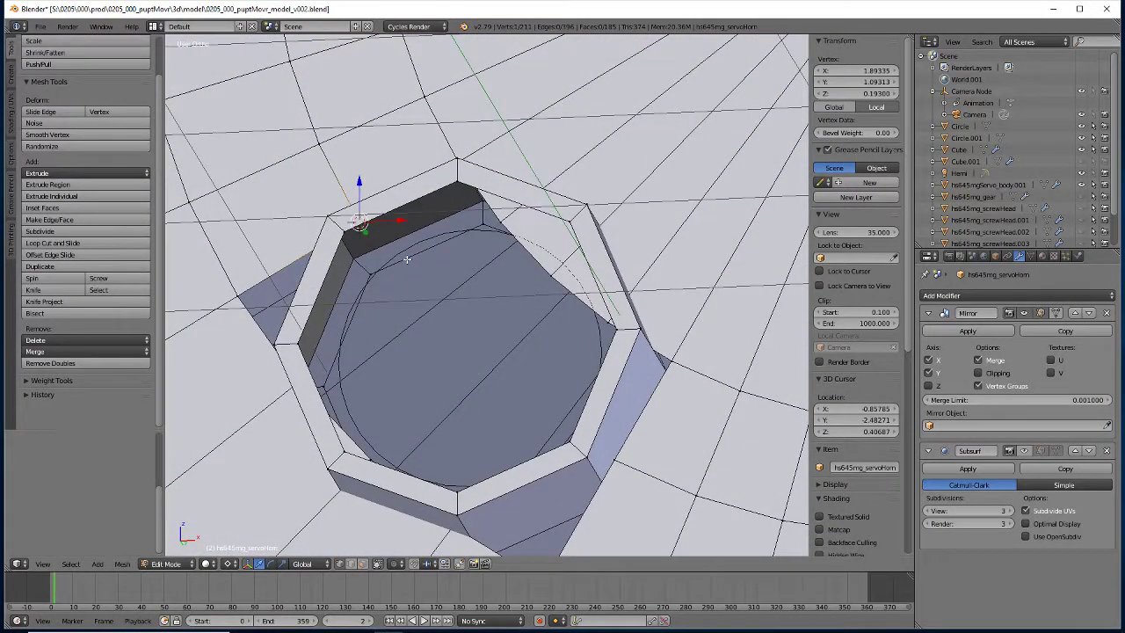
middle_drag(406, 260, 403, 204)
scroll(441, 328, up, 3)
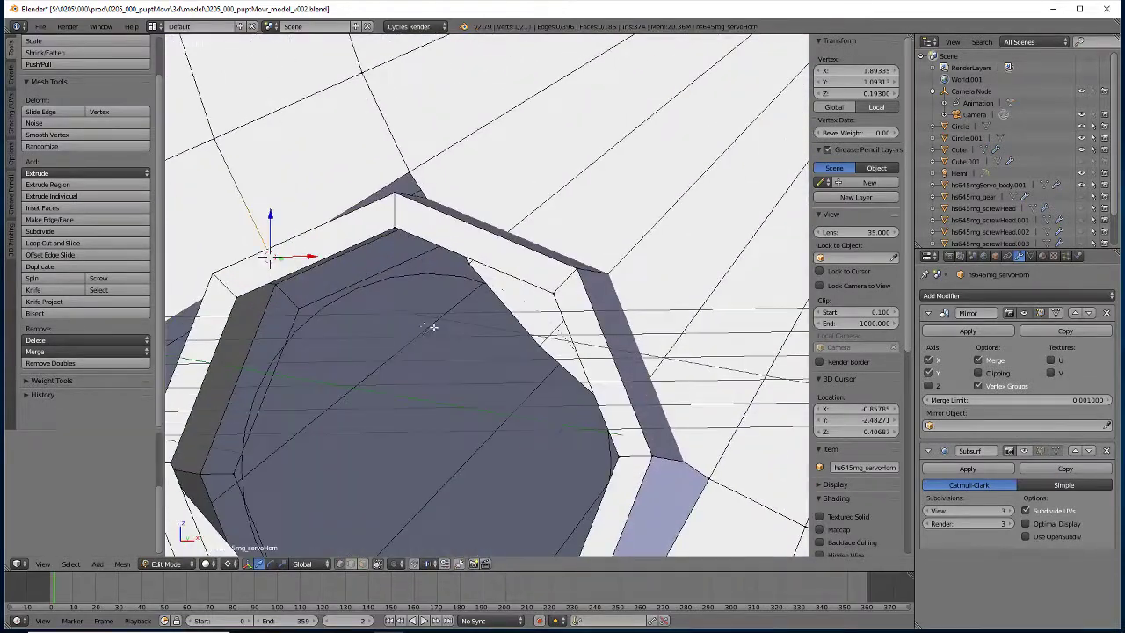
right_click(318, 297)
- Raise the central octagonal face 0.25 along Z (GZ.25) to the rim level
shift+right_click(269, 302)
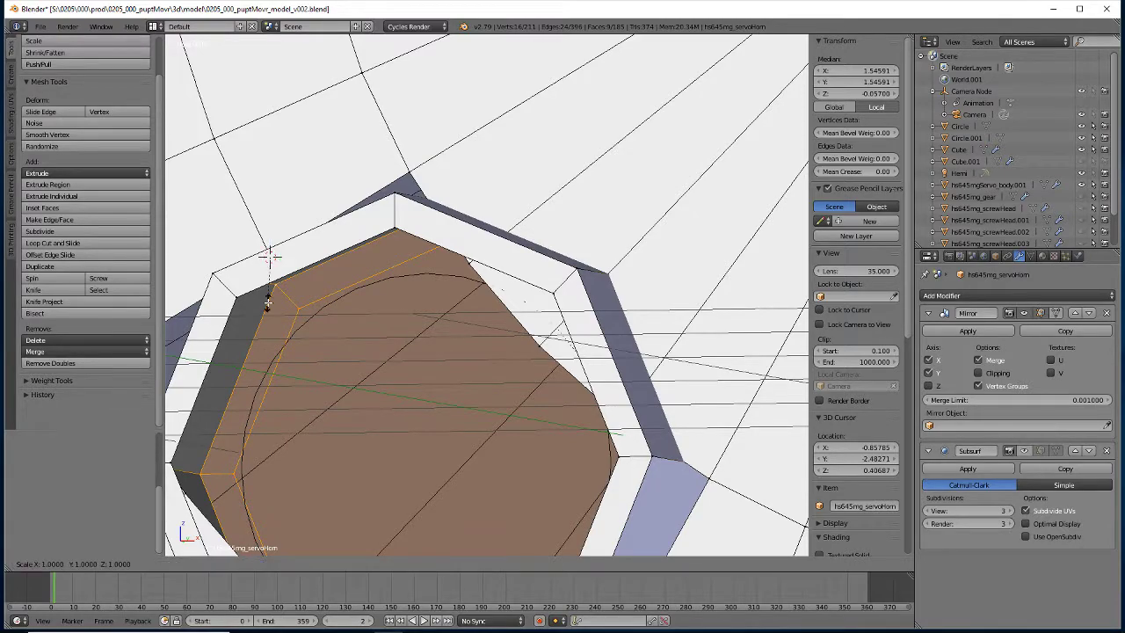
text(gz.25)
key(Return)
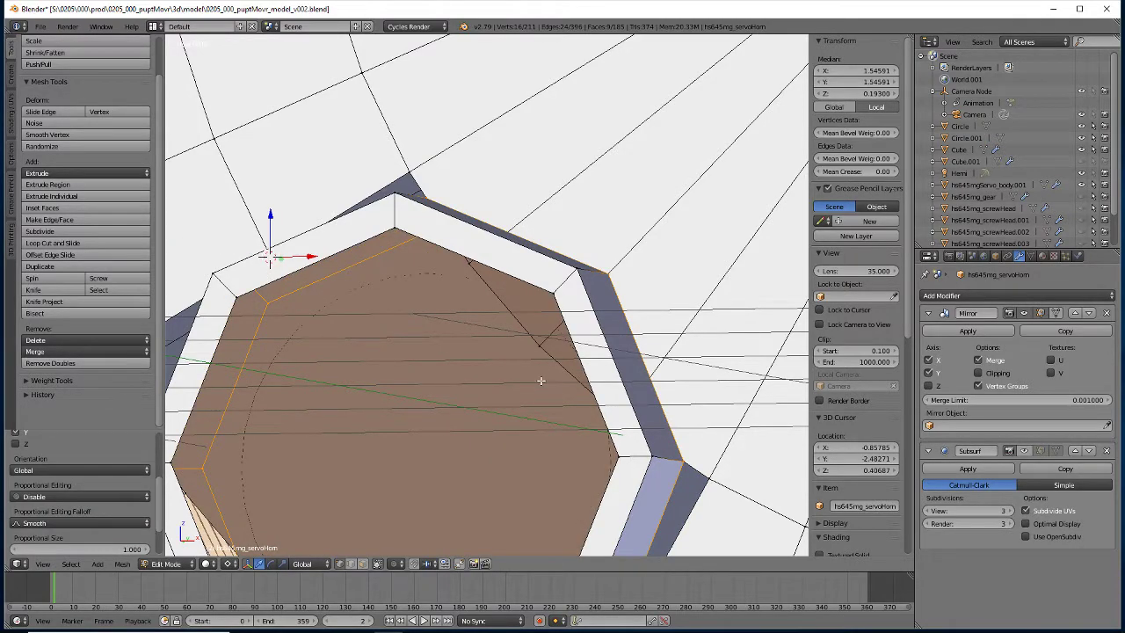
- Delete the loop of inner rim wall faces around the raised octagon
scroll(540, 379, down, 3)
middle_drag(522, 384, 542, 362)
scroll(469, 325, up, 1)
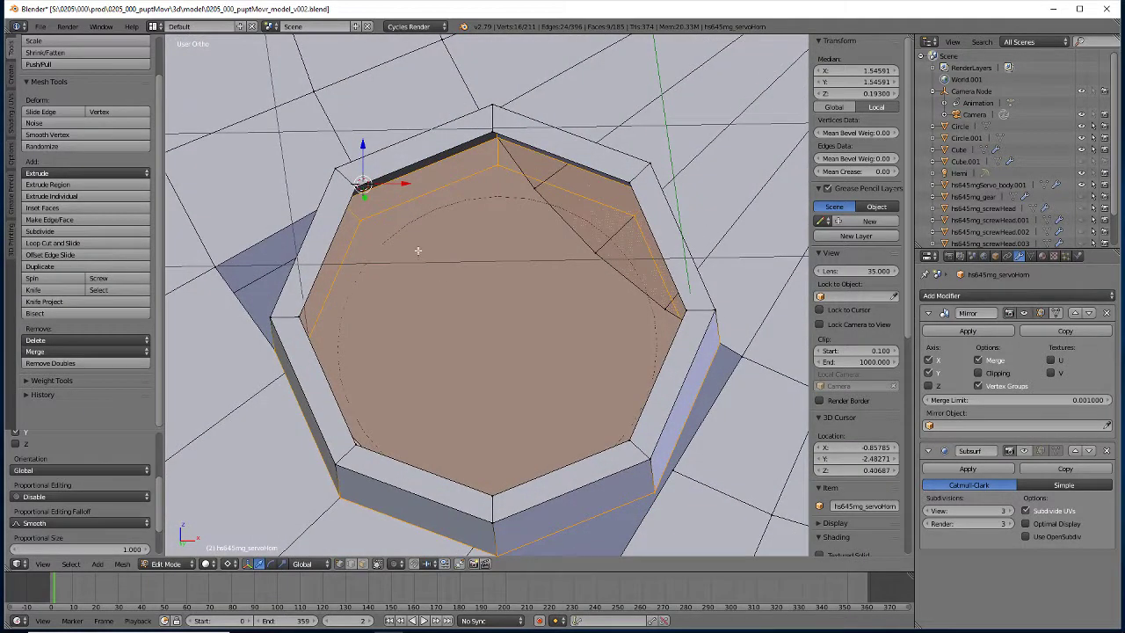
right_click(352, 213)
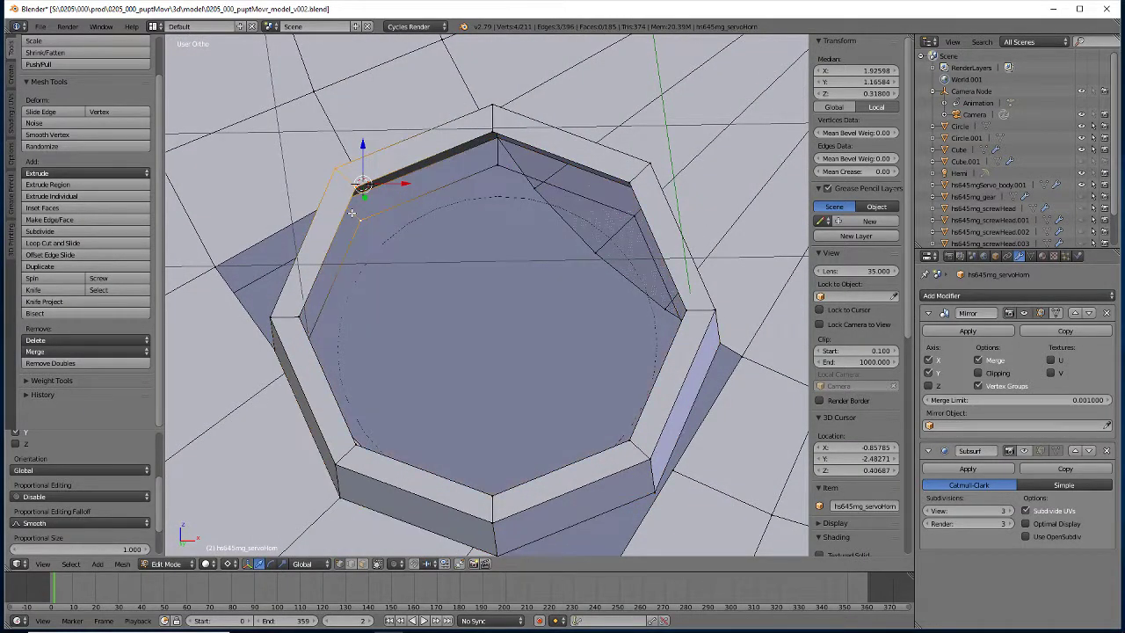
click(360, 564)
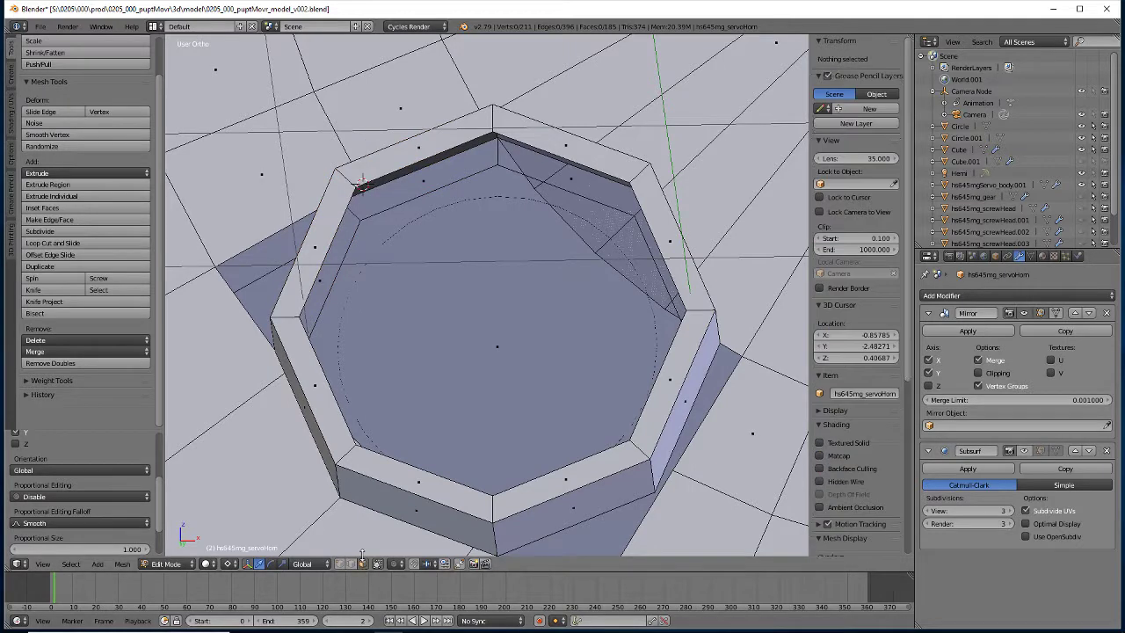
alt+right_click(359, 211)
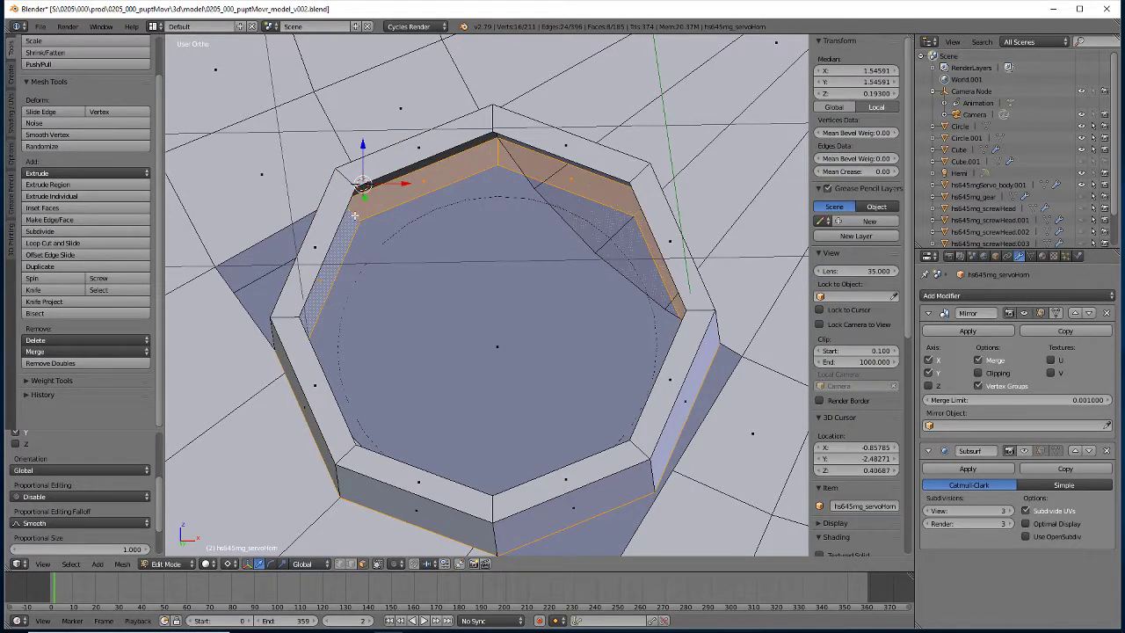
key(x)
click(356, 217)
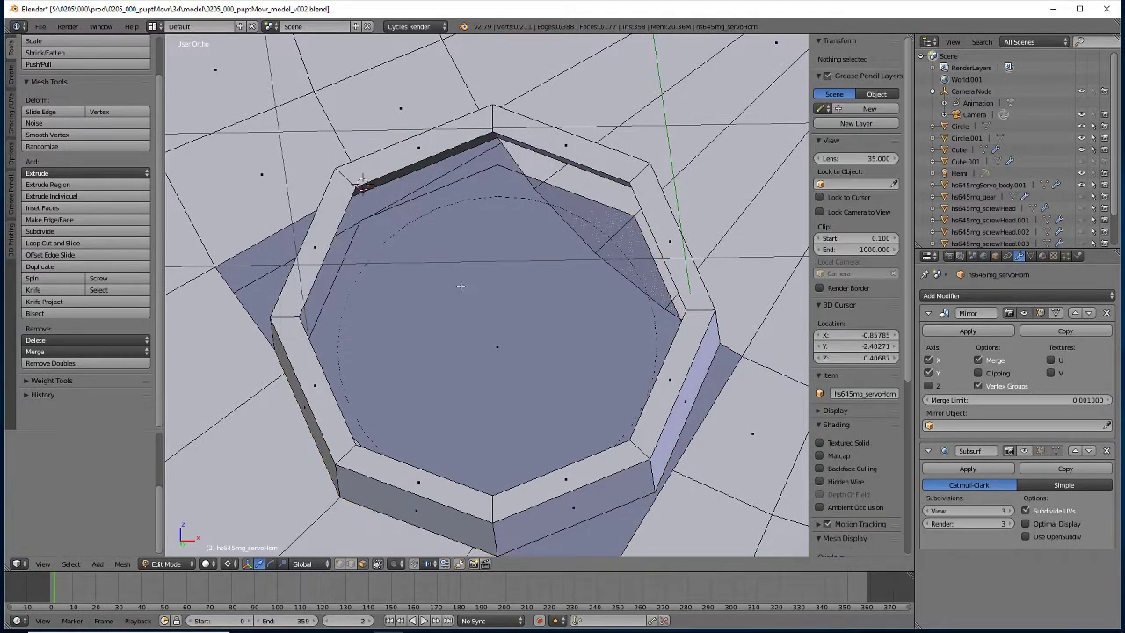
- Bridge the first two upper gaps in the bevelled ring with new faces
key(2)
right_click(431, 188)
shift+right_click(432, 155)
key(f)
right_click(535, 178)
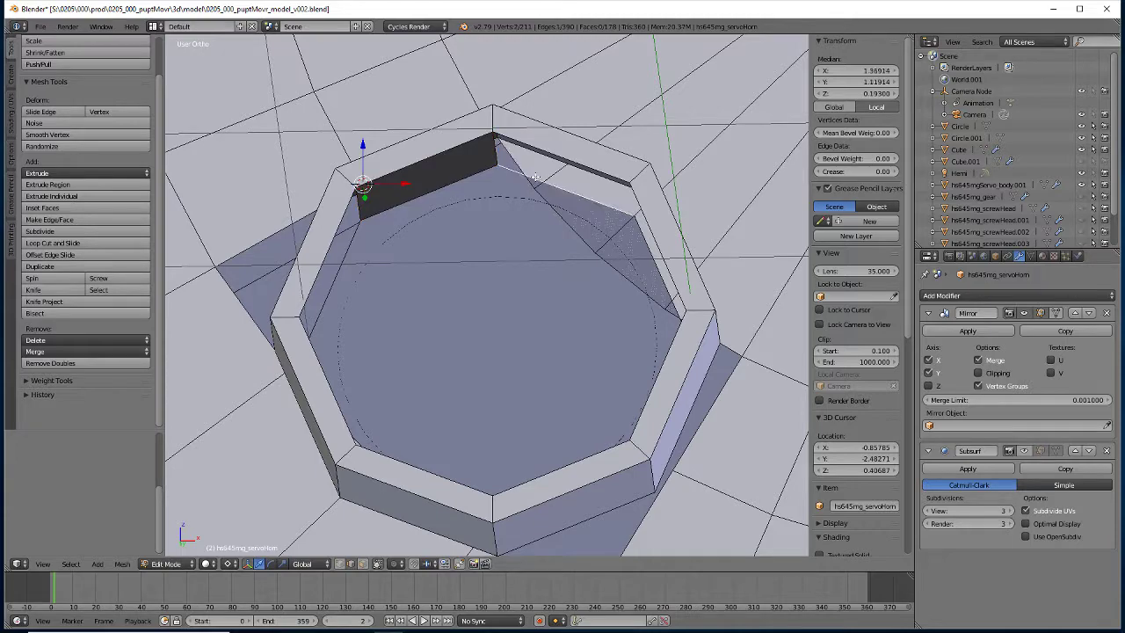
shift+right_click(532, 142)
key(f)
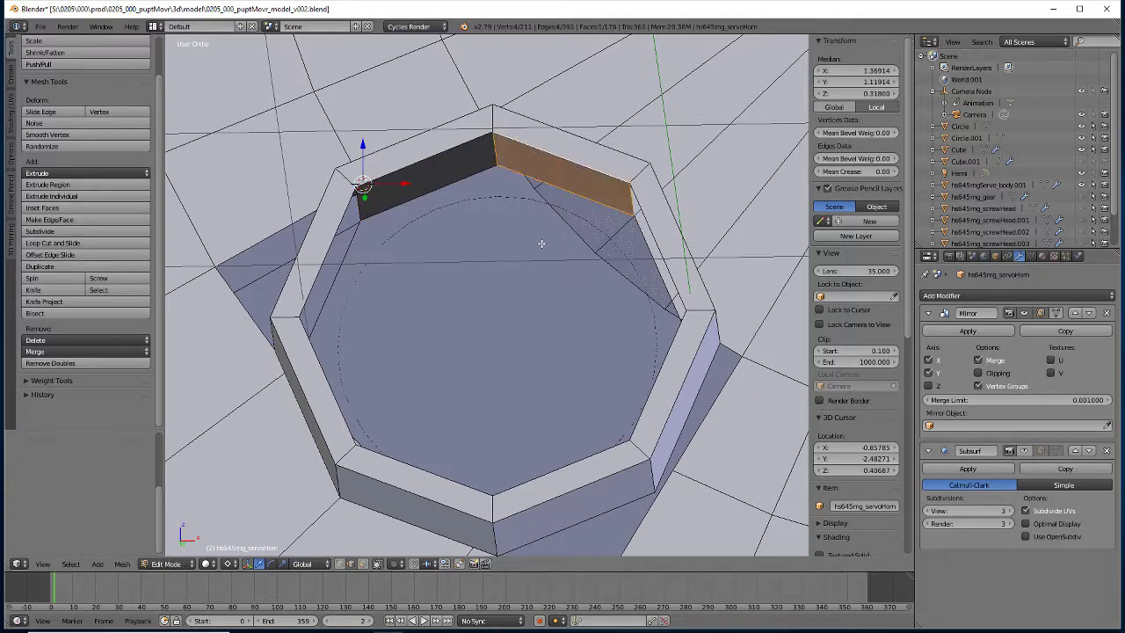
middle_drag(576, 355, 575, 315)
scroll(575, 315, up, 4)
scroll(576, 314, down, 7)
middle_drag(555, 410, 548, 360)
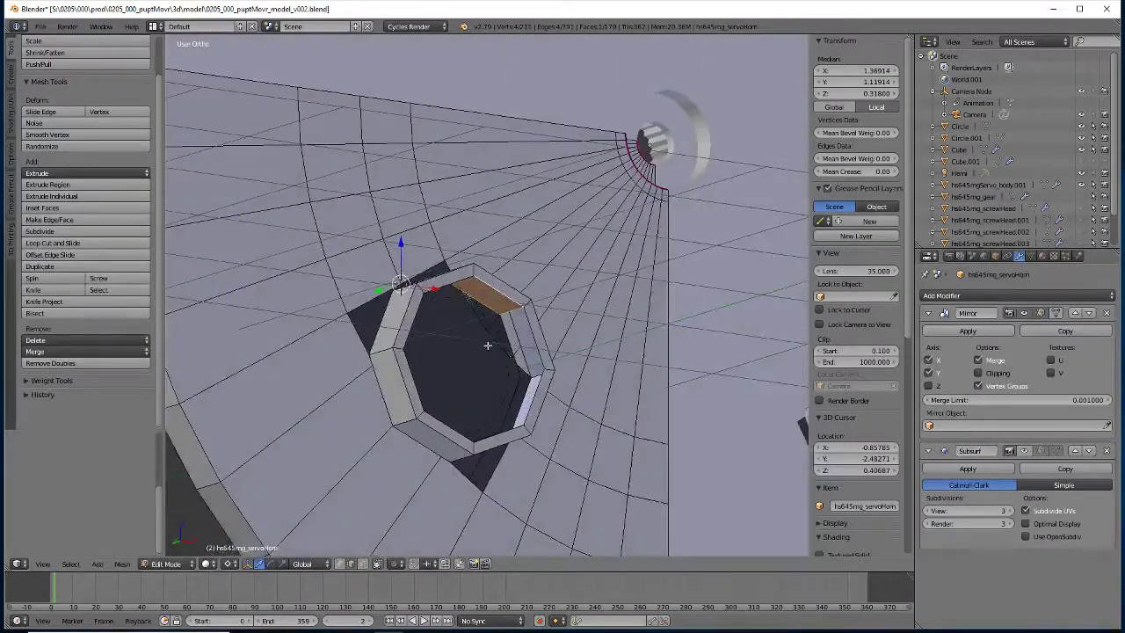
scroll(502, 359, up, 4)
- Fill three more gaps along the lower side of the octagonal ring
right_click(538, 389)
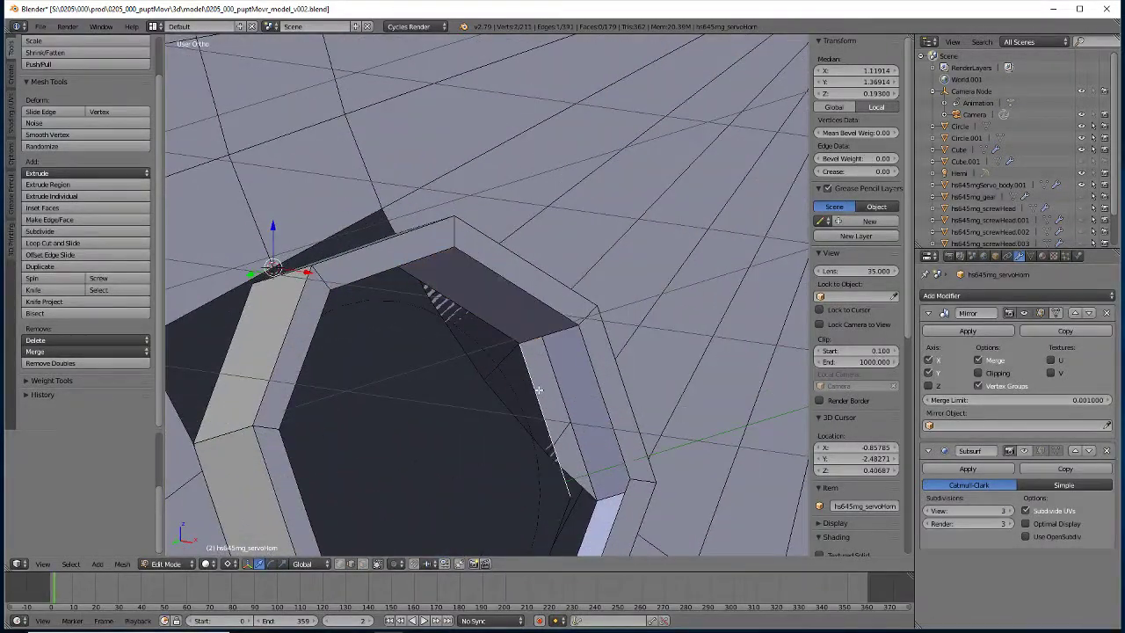
shift+right_click(596, 370)
key(f)
scroll(562, 513, down, 1)
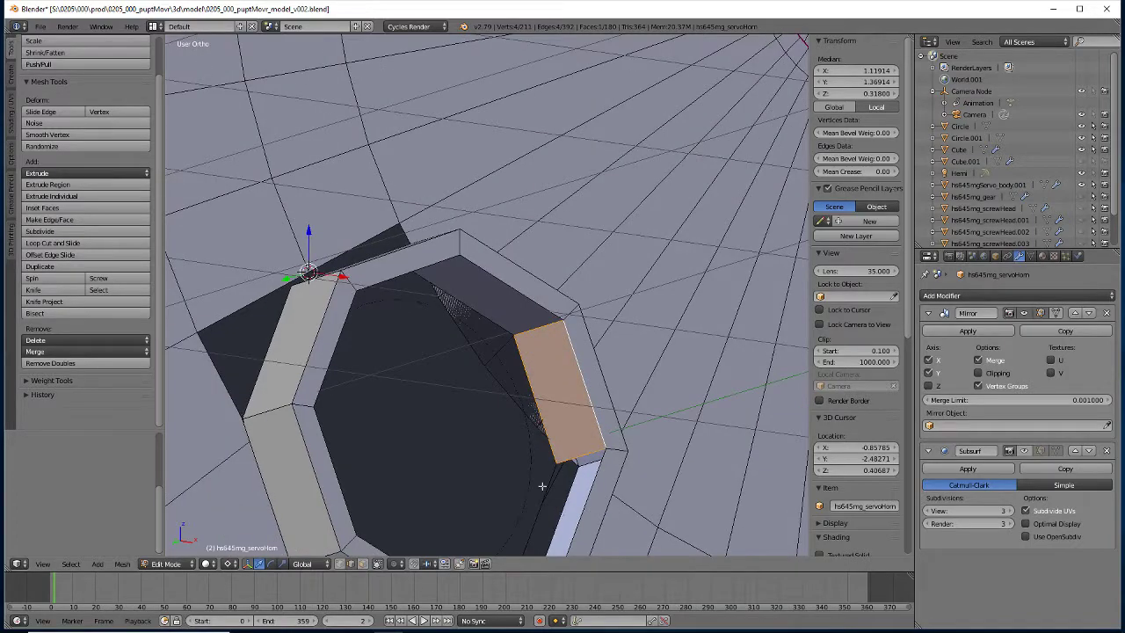
right_click(545, 485)
shift+right_click(585, 487)
key(f)
scroll(528, 501, down, 3)
middle_drag(512, 472, 474, 474)
scroll(431, 461, up, 1)
right_click(495, 484)
shift+right_click(487, 498)
key(f)
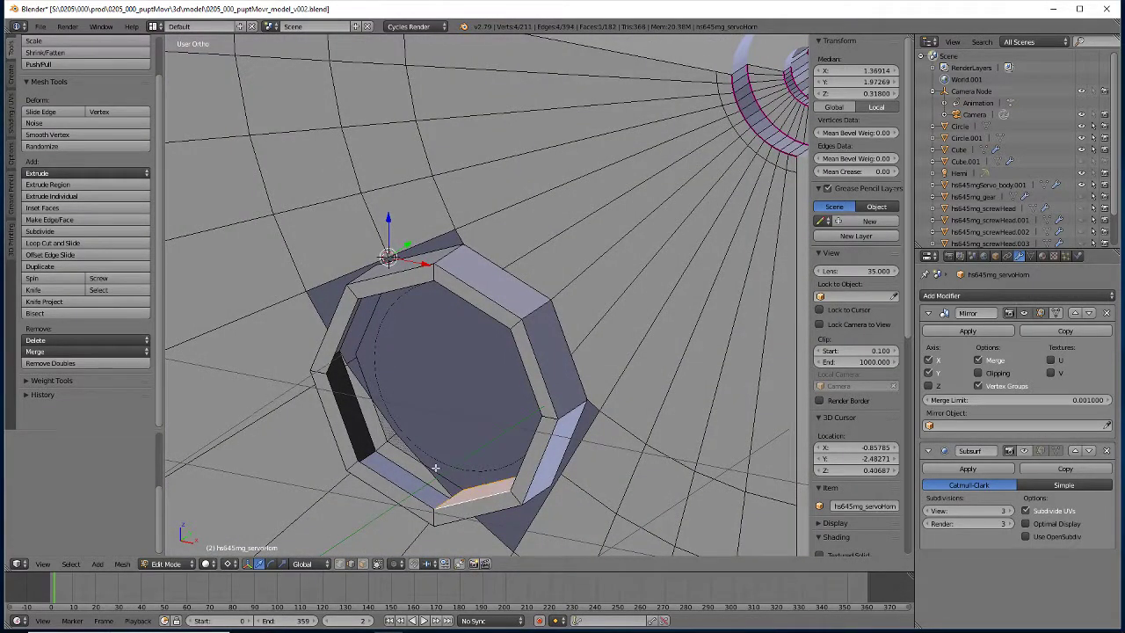
- Fill the remaining lower-left, left and upper-left bevel gaps with faces
right_click(435, 468)
shift+right_click(394, 486)
key(f)
right_click(375, 416)
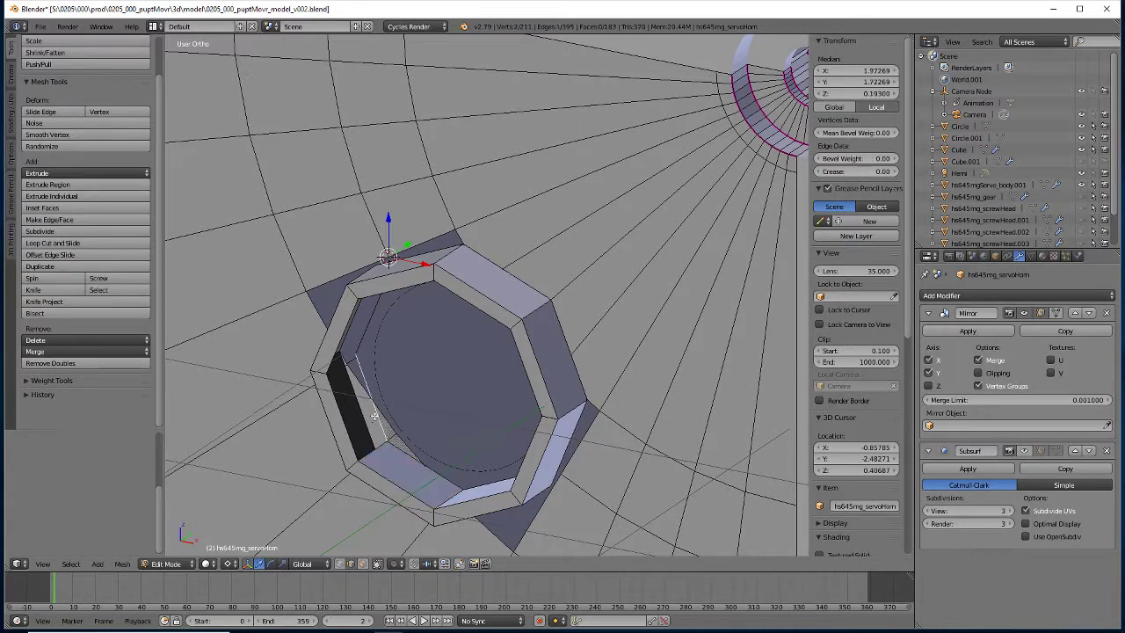
shift+right_click(339, 425)
key(f)
right_click(369, 331)
shift+right_click(334, 330)
key(f)
mouse_move(450, 445)
middle_down()
mouse_move(475, 373)
mouse_move(525, 377)
mouse_move(460, 409)
mouse_move(488, 426)
middle_up()
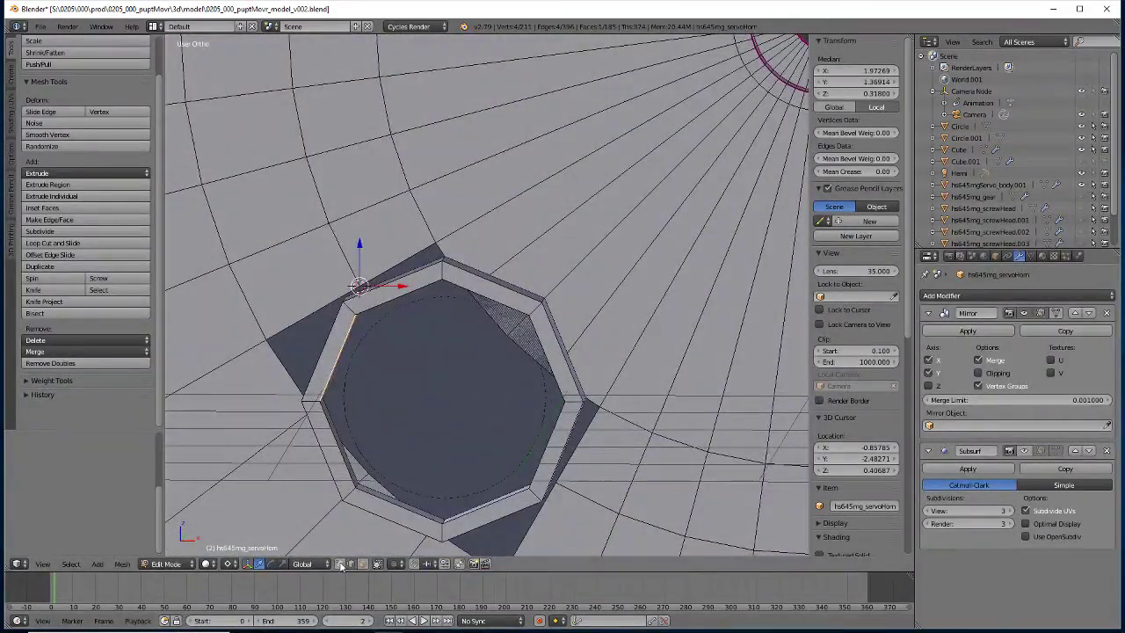
- Select the whole mesh and run Remove Doubles from the Specials menu
right_click(546, 313)
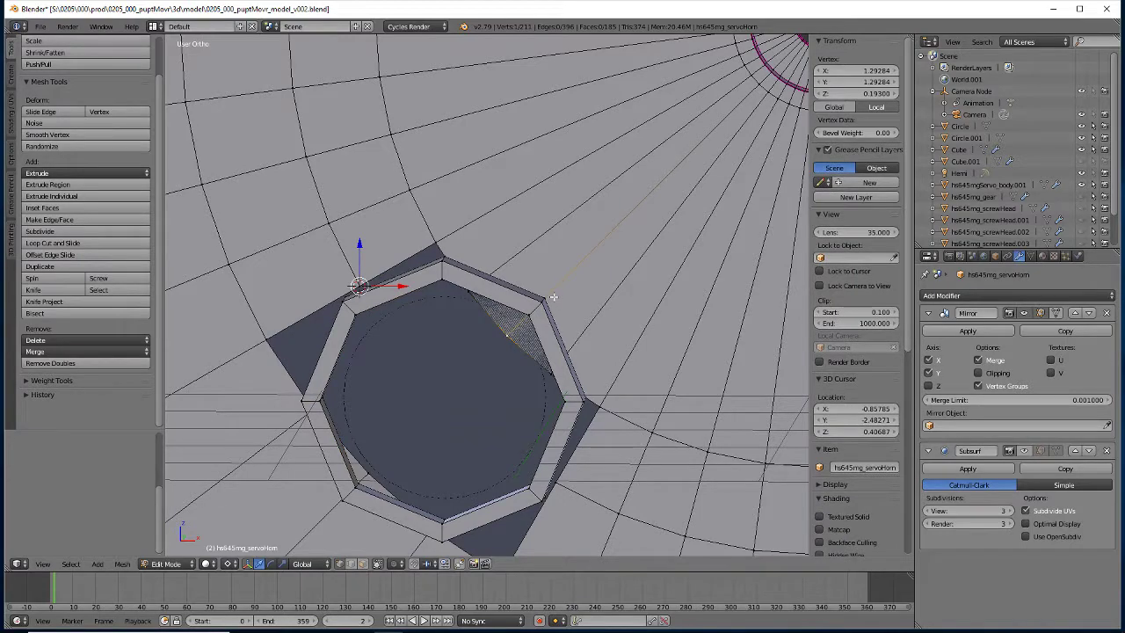
click(551, 297)
key(alt+m)
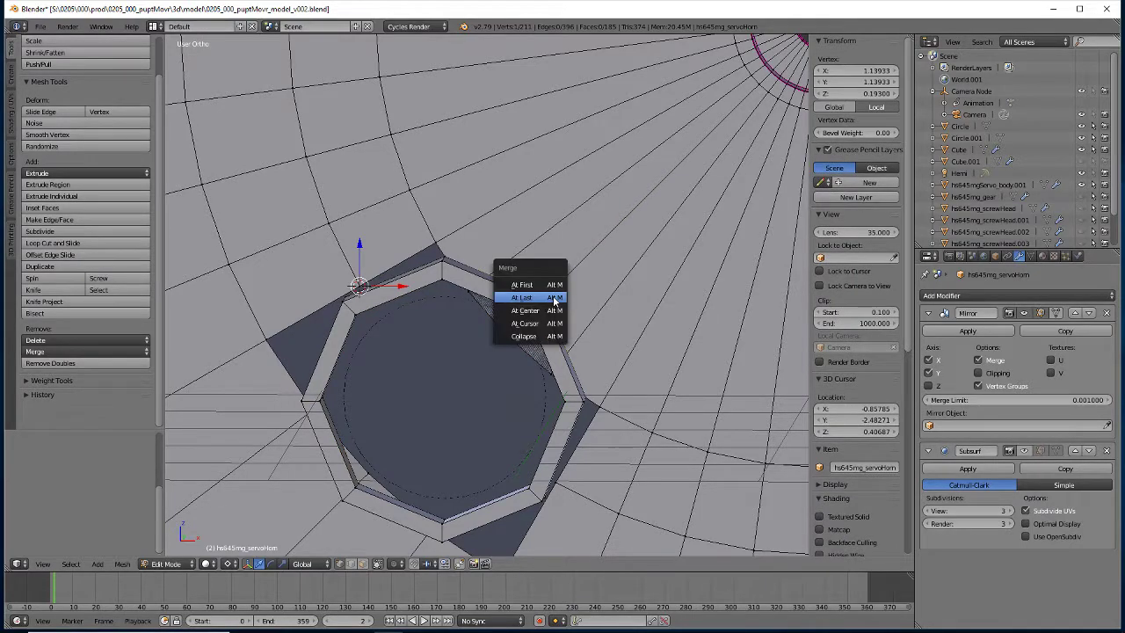
click(494, 297)
middle_drag(503, 320, 576, 370)
key(a)
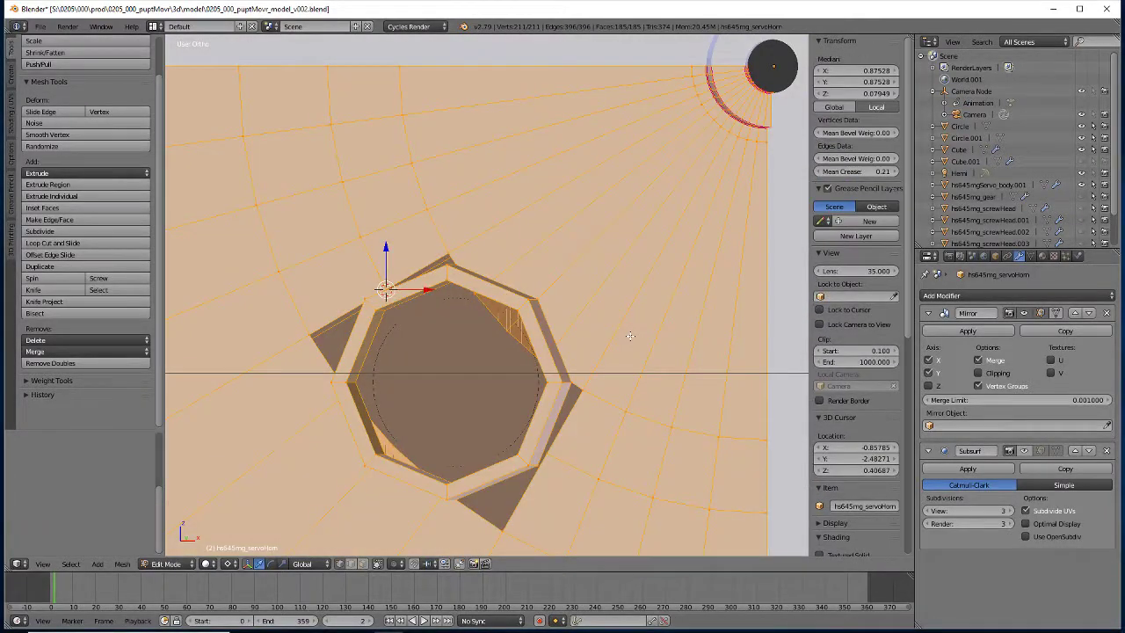
key(w)
click(630, 335)
- Merge the upper-right bevel corner vertex pair into one point
right_click(545, 298)
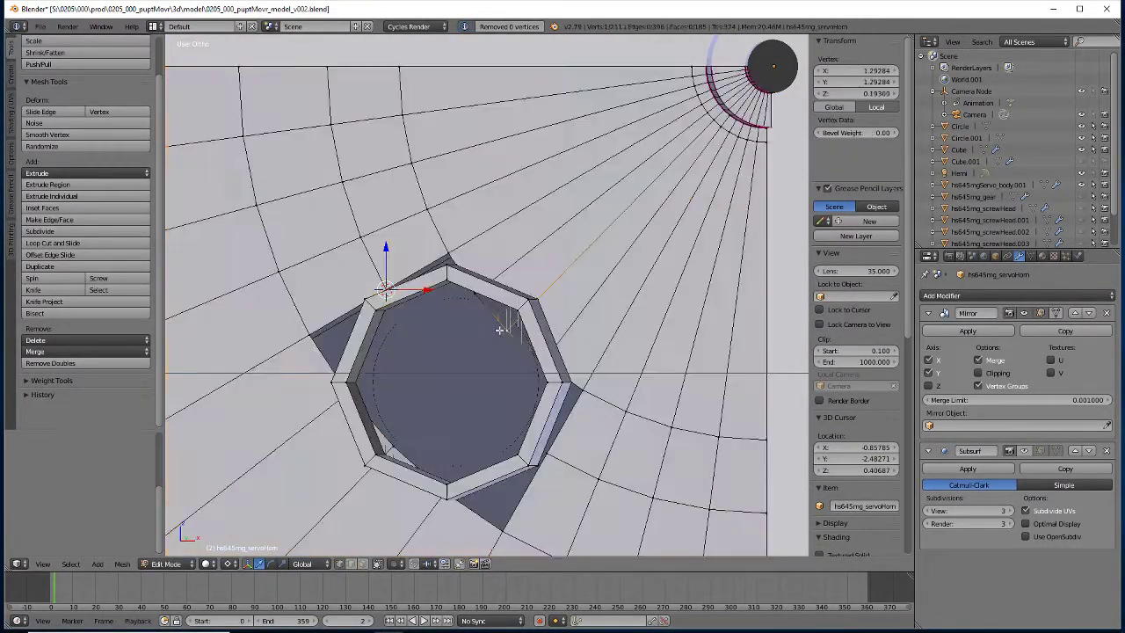
key(alt+m)
click(542, 299)
middle_drag(491, 362, 546, 367)
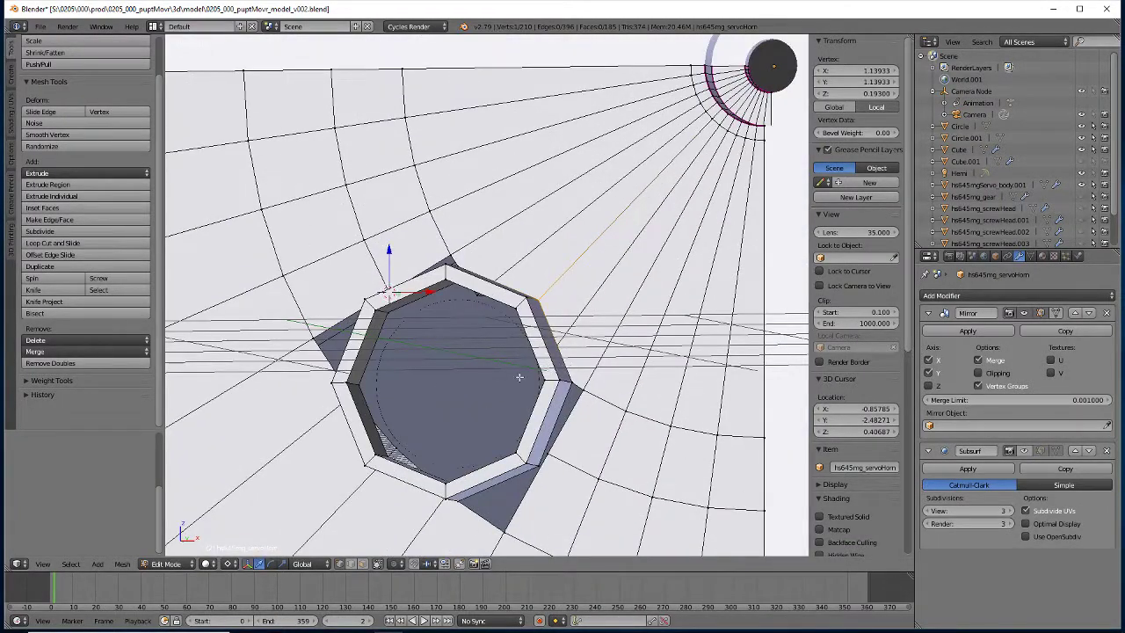
scroll(544, 415, down, 2)
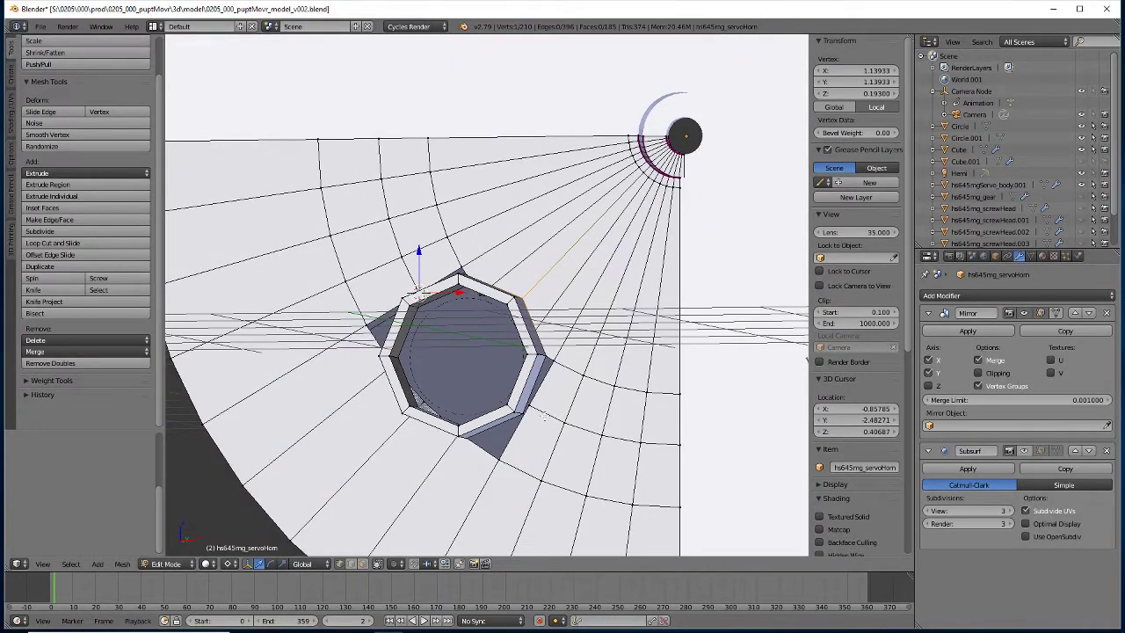
scroll(544, 417, up, 1)
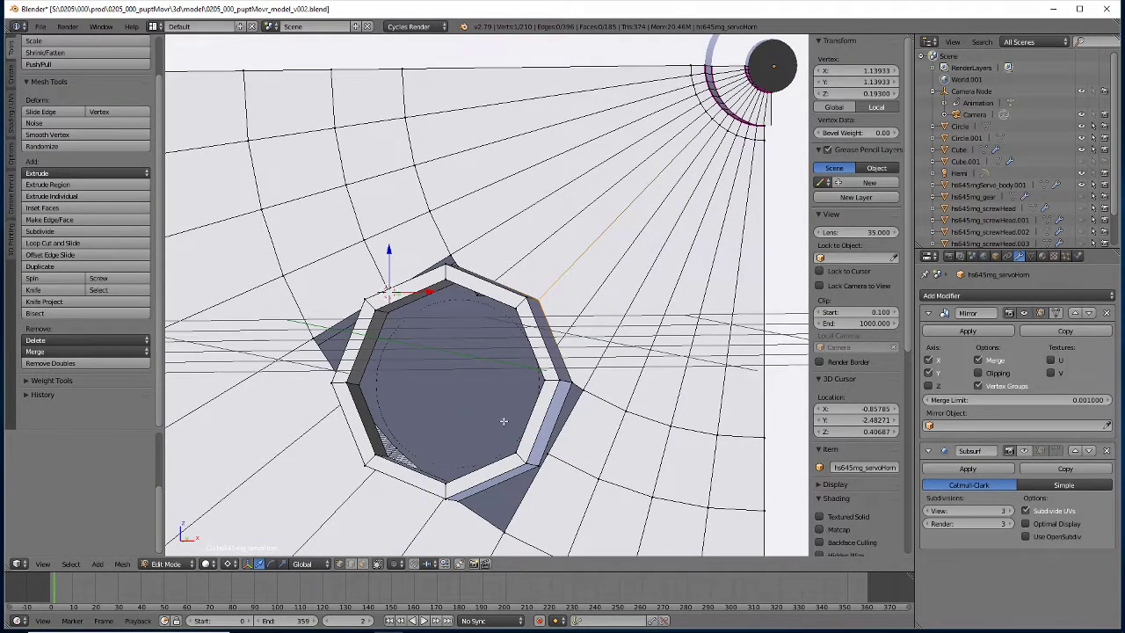
mouse_move(504, 422)
middle_down()
mouse_move(541, 450)
mouse_move(490, 434)
middle_up()
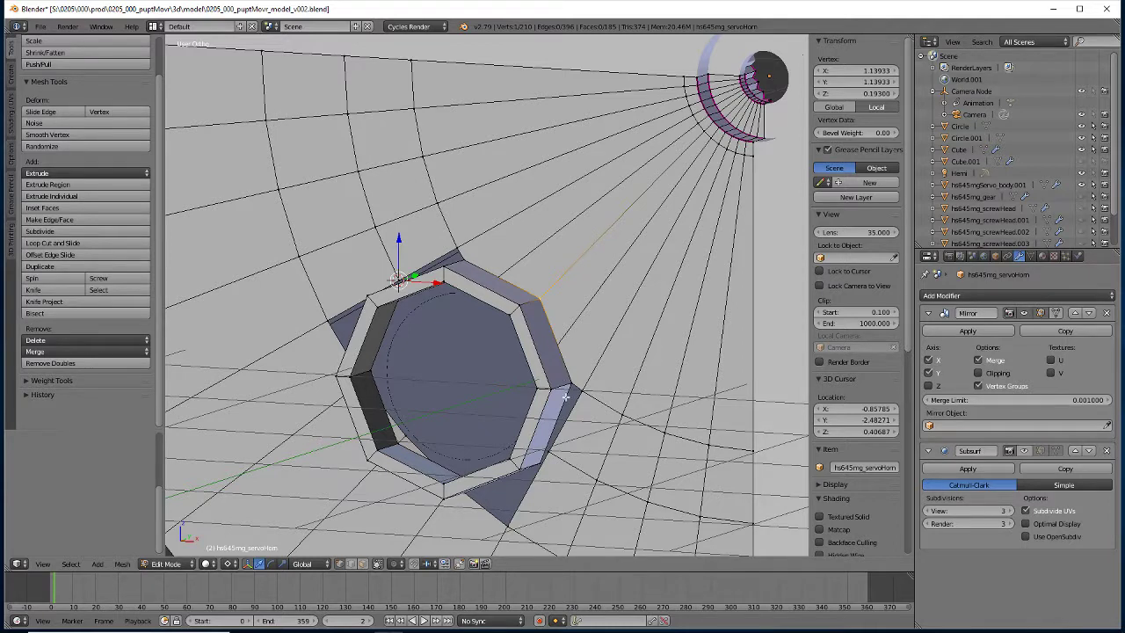
- Merge an octagon corner vertex pair and a lower-edge vertex at last
right_click(568, 382)
shift+right_click(573, 385)
key(alt+m)
click(577, 387)
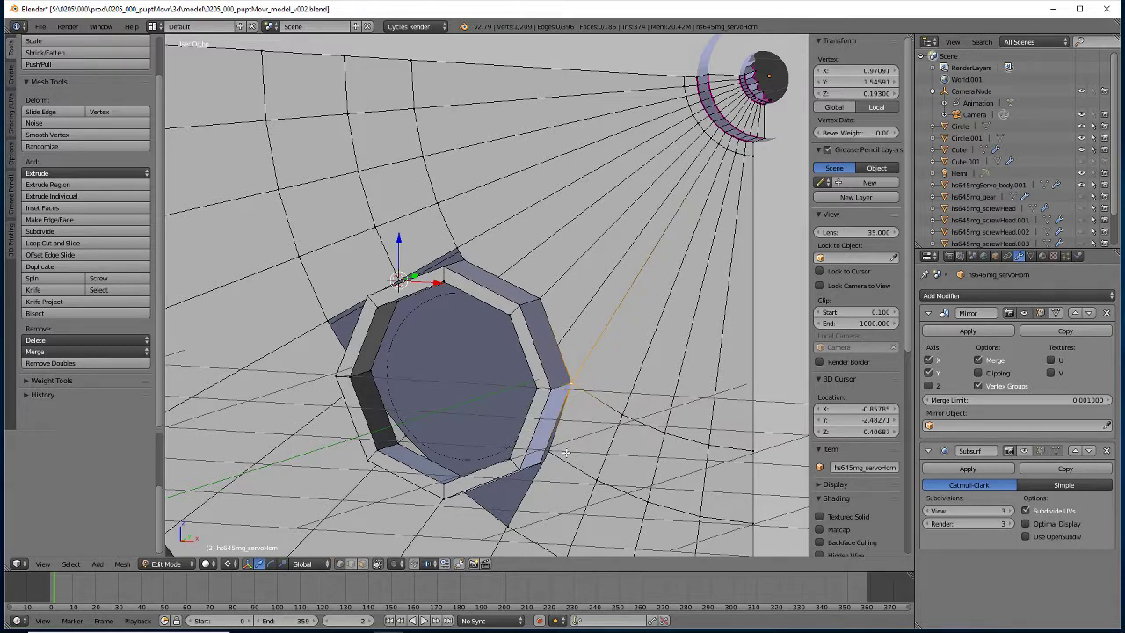
shift+right_click(544, 466)
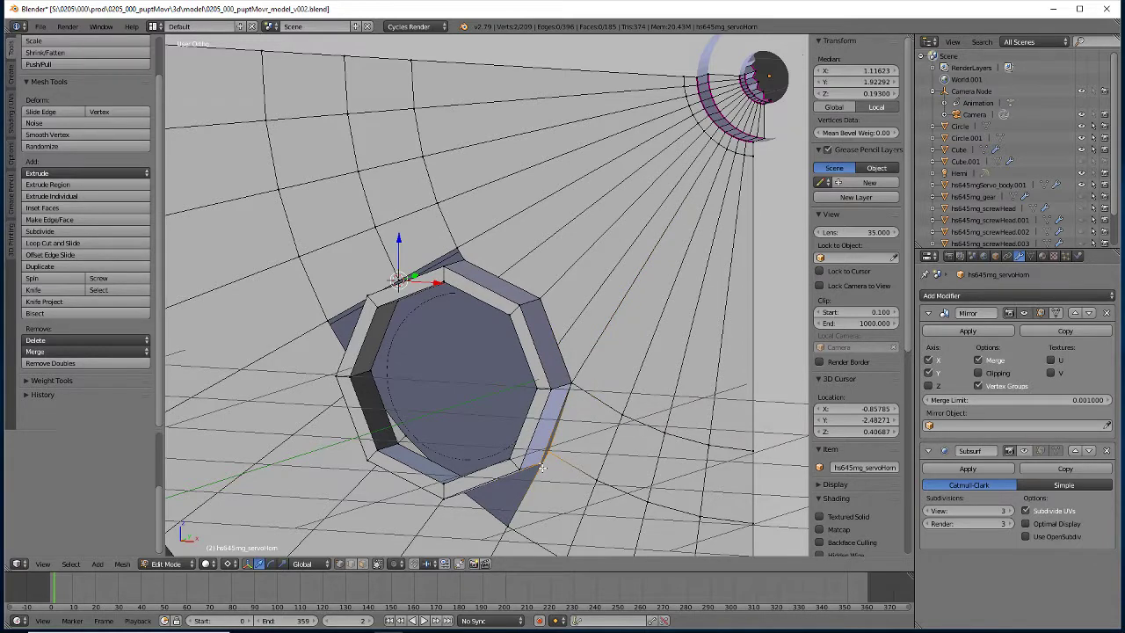
key(alt+m)
click(545, 475)
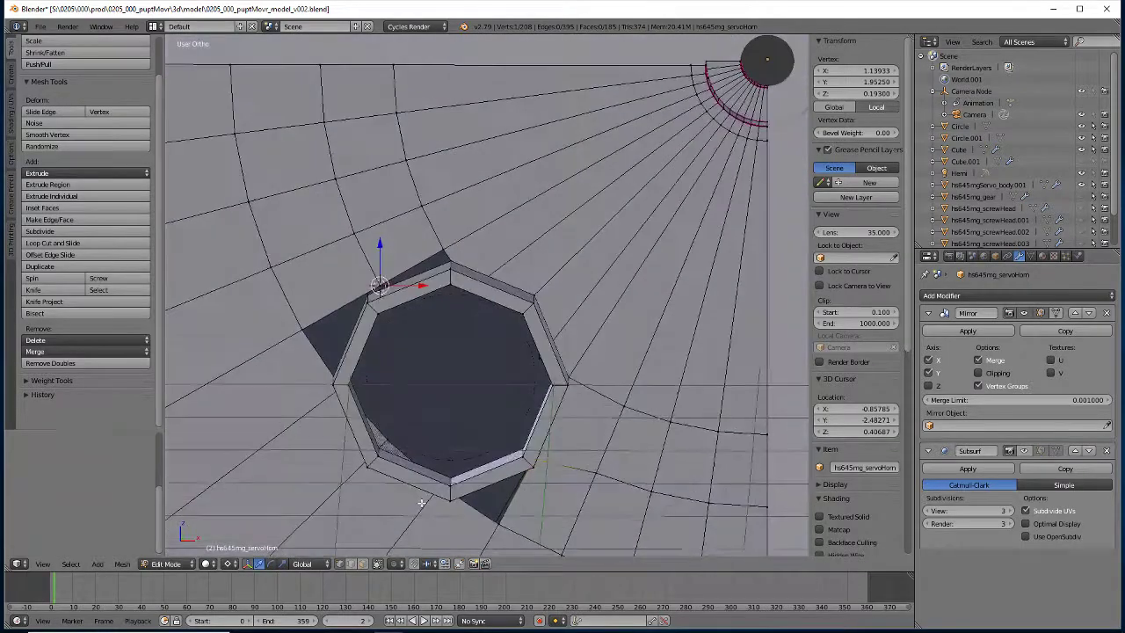
- In wireframe, merge the two lower-left corner vertex pairs at last
key(z)
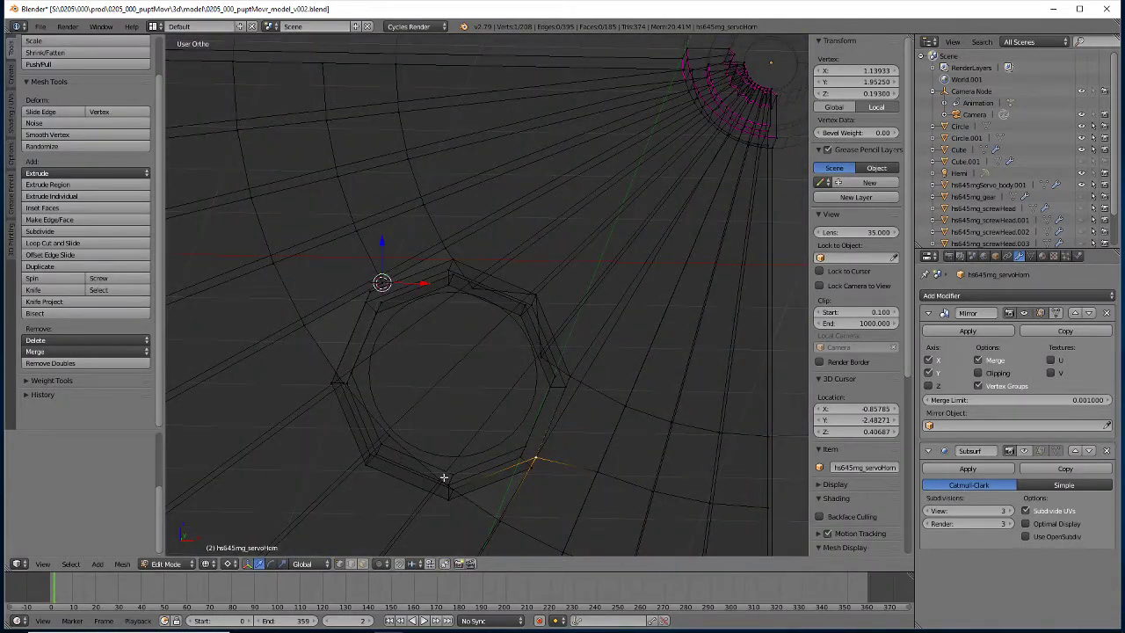
shift+right_click(457, 490)
key(alt+m)
click(406, 495)
right_click(389, 434)
shift+right_click(384, 446)
key(alt+m)
click(387, 452)
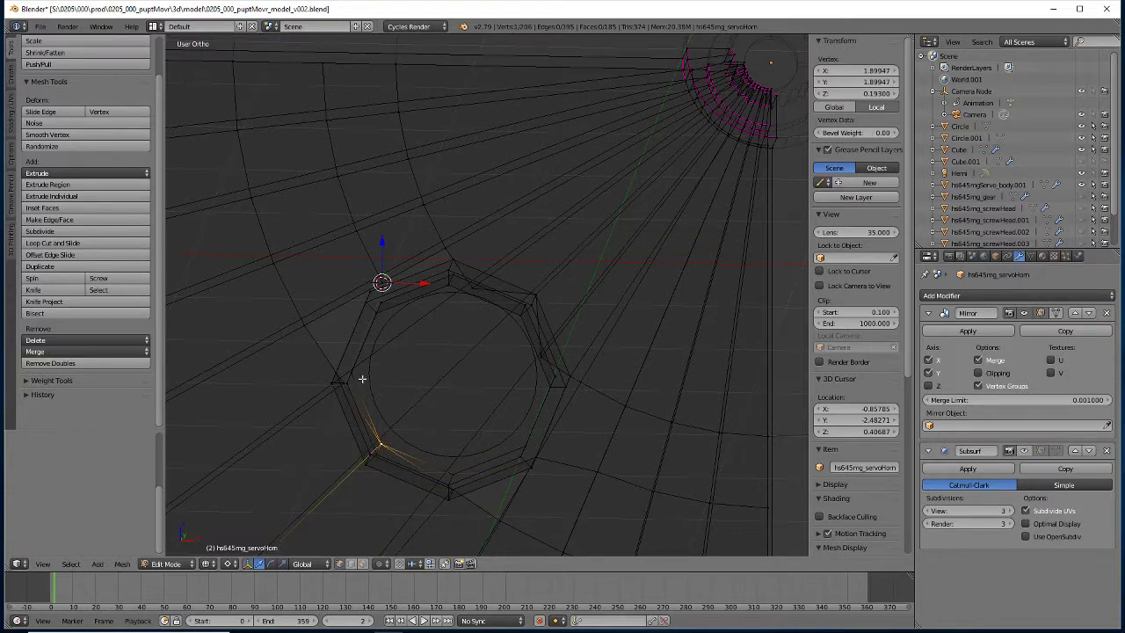
middle_drag(339, 437, 351, 406)
- Extrude a left corner vertex down-left and merge it with its neighbour
right_click(334, 387)
shift+right_click(334, 386)
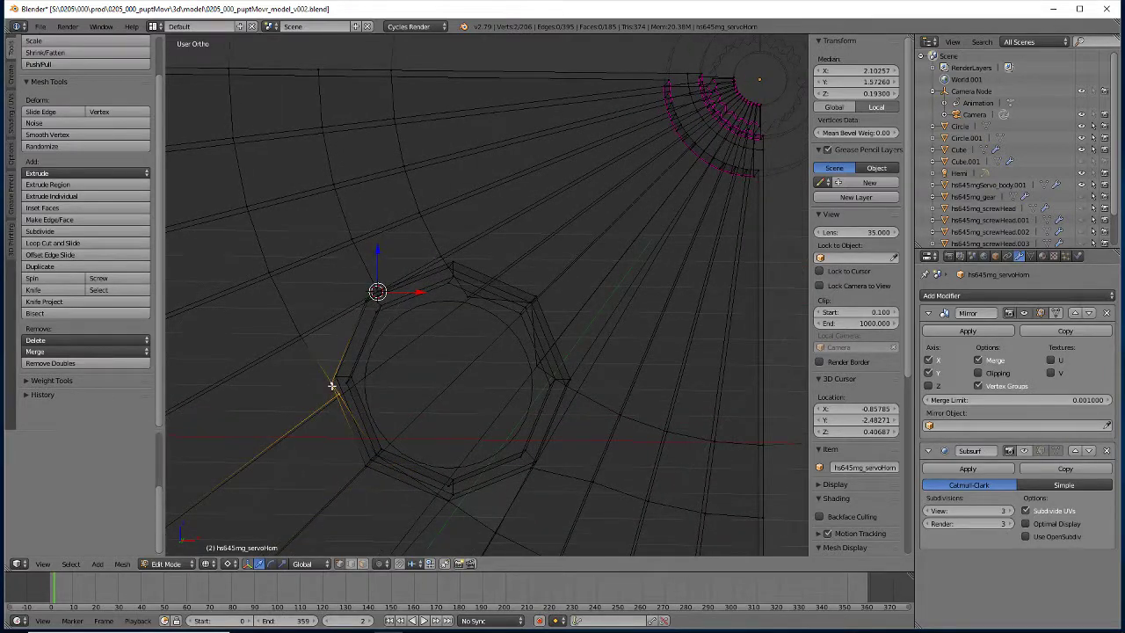
click(489, 436)
middle_drag(434, 443, 435, 417)
key(e)
click(388, 457)
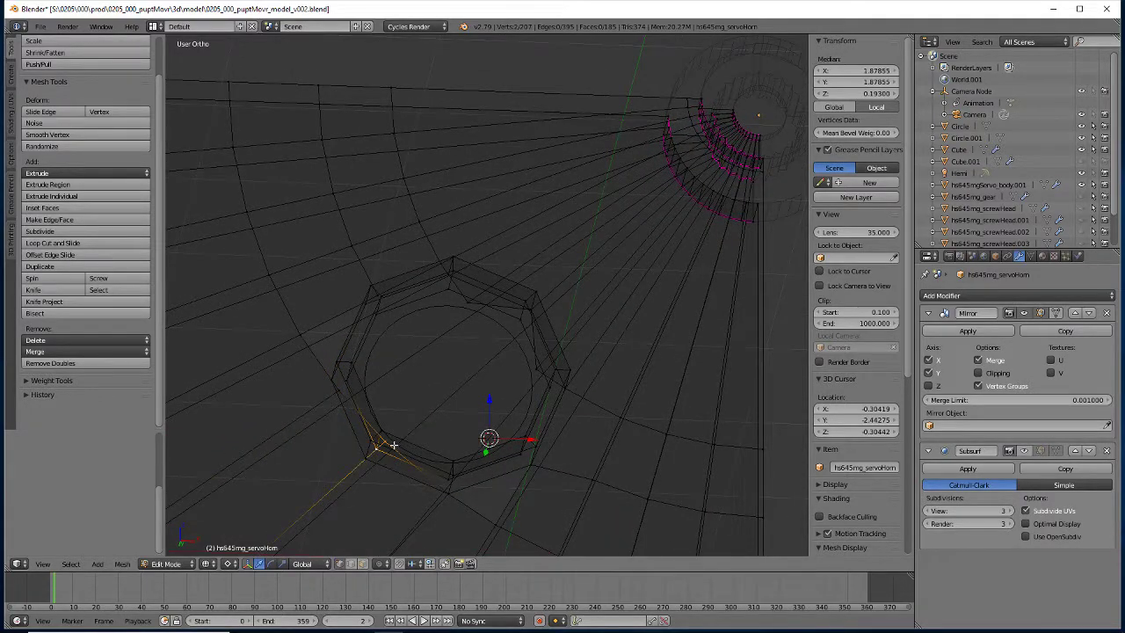
right_click(384, 441)
shift+right_click(365, 458)
key(alt+m)
click(367, 462)
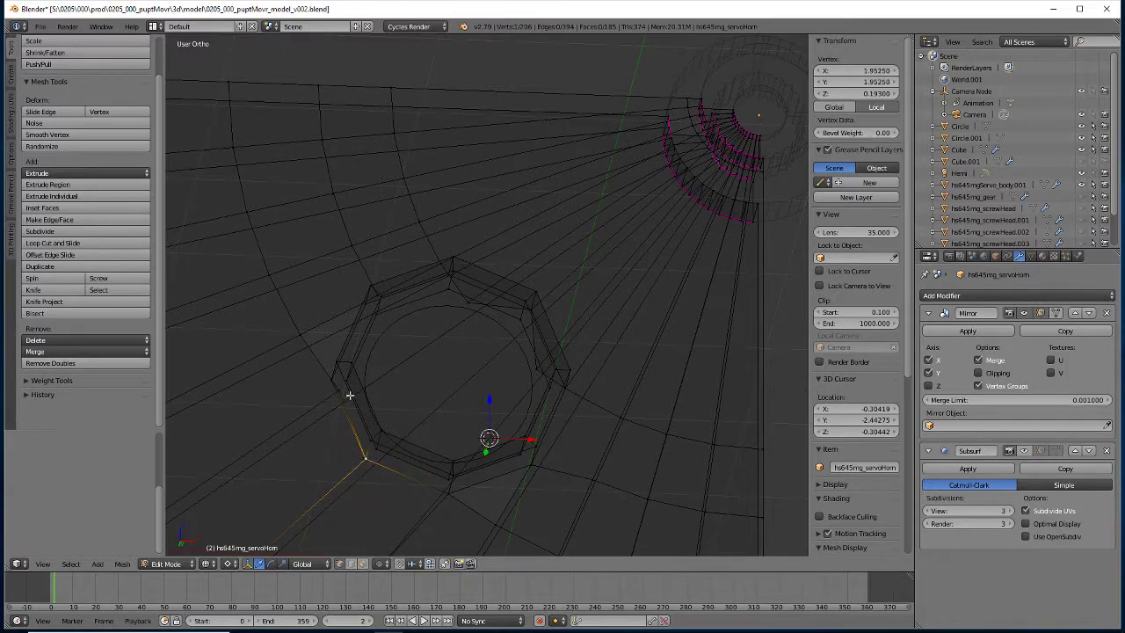
middle_drag(350, 394, 527, 400)
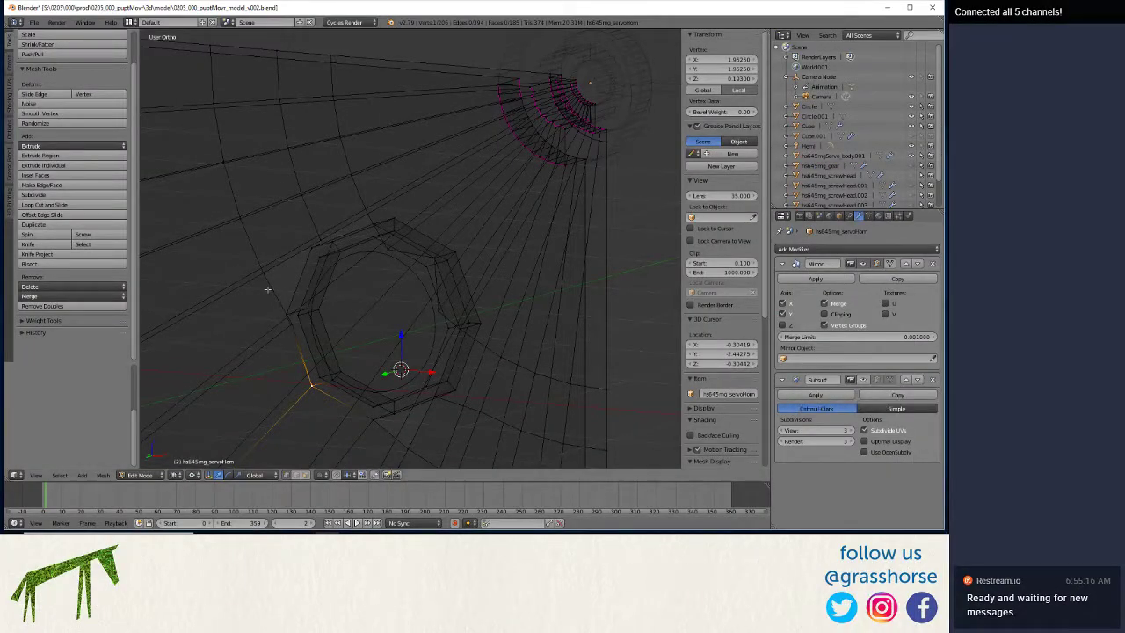
- Merge the left and upper-left corner vertex pairs at last
shift+right_click(284, 316)
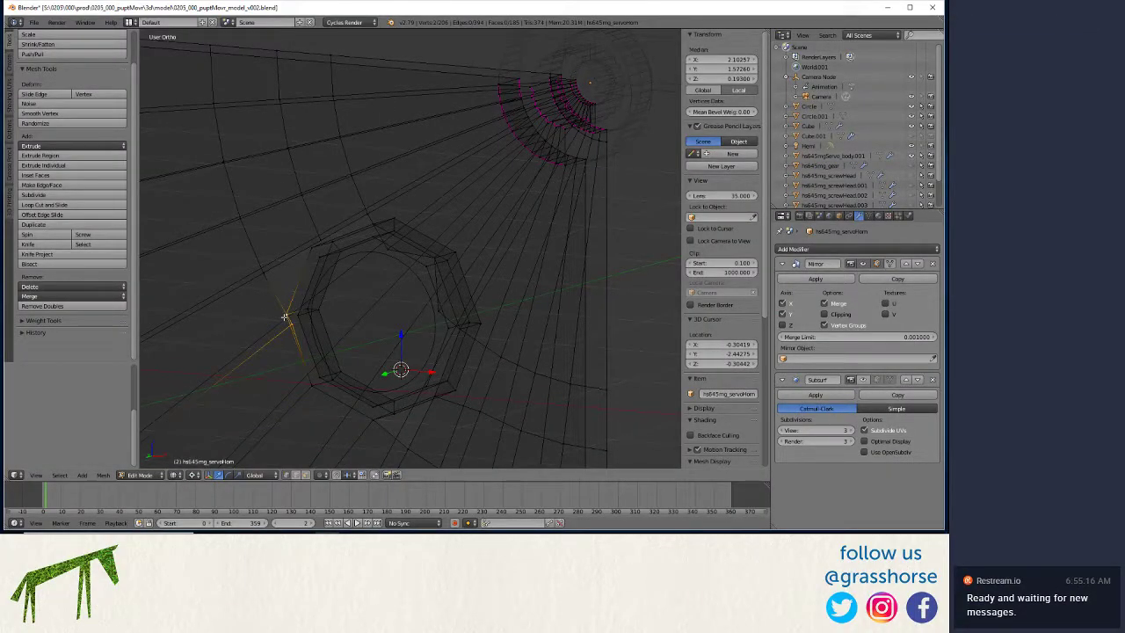
key(alt+m)
click(283, 318)
middle_drag(290, 303, 348, 254)
right_click(309, 251)
shift+right_click(306, 254)
key(alt+m)
click(305, 261)
middle_drag(305, 262, 326, 231)
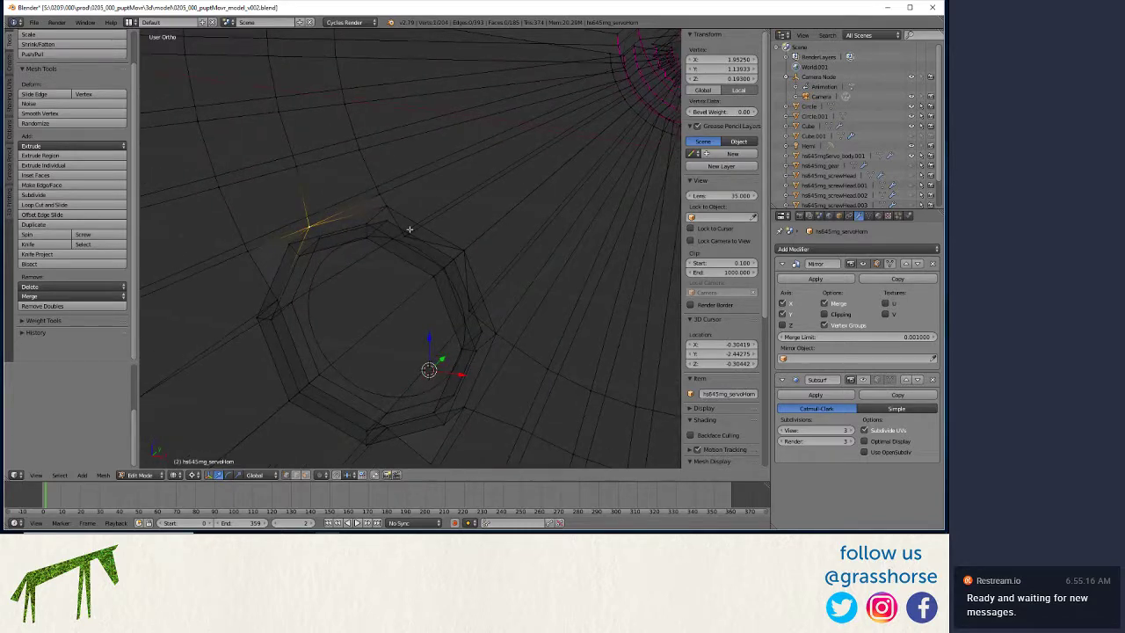
- Merge the upper corner vertex pairs and return to solid shading
right_click(382, 206)
shift+right_click(383, 207)
key(alt+m)
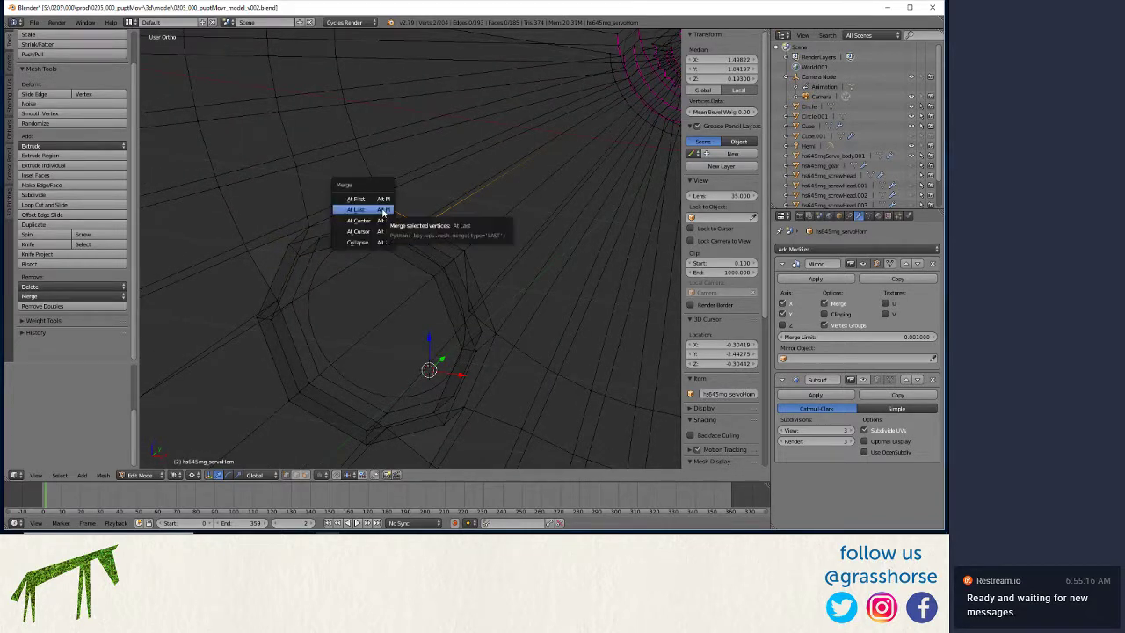
click(377, 207)
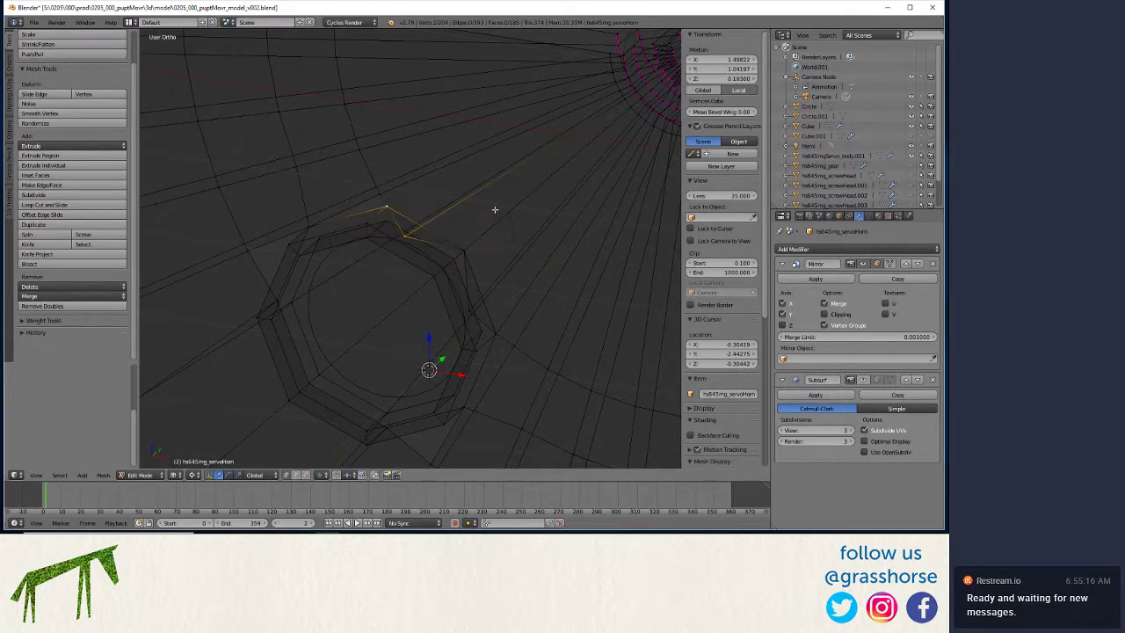
right_click(384, 187)
shift+right_click(385, 208)
key(alt+m)
click(389, 216)
key(z)
mouse_move(403, 269)
middle_down()
mouse_move(396, 308)
mouse_move(472, 238)
middle_up()
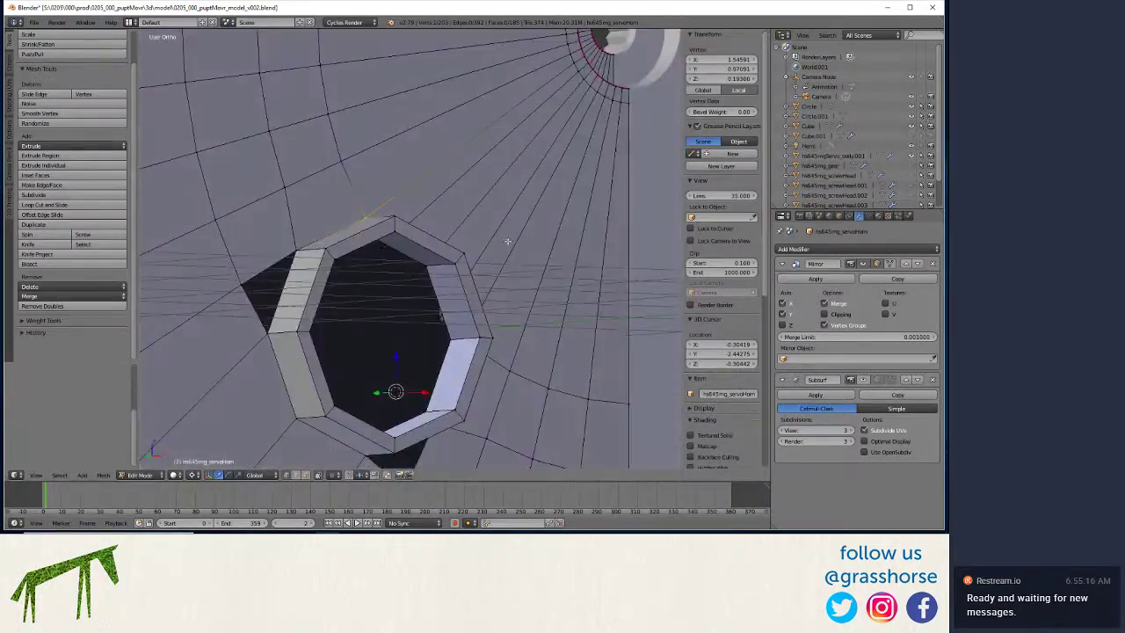
- Select all mesh geometry and remove duplicate vertices
key(a)
key(w)
click(584, 247)
- Select a stray vertex beside the octagonal hole and inspect it from several angles
middle_drag(482, 280, 464, 322)
right_click(447, 328)
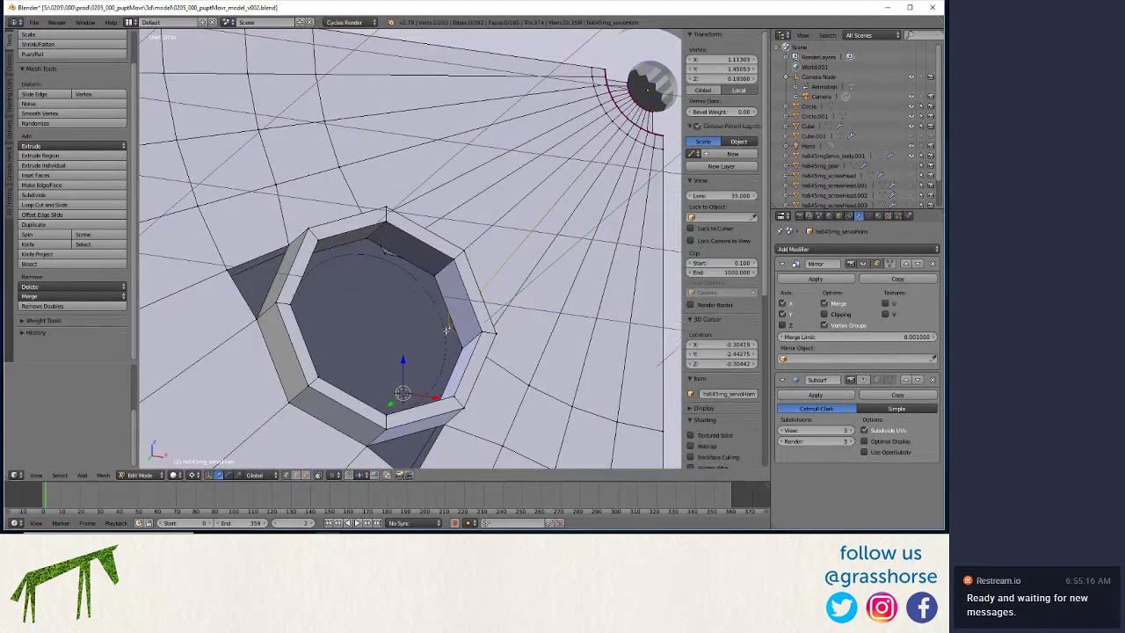
key(g)
right_click(520, 251)
middle_drag(520, 251, 425, 345)
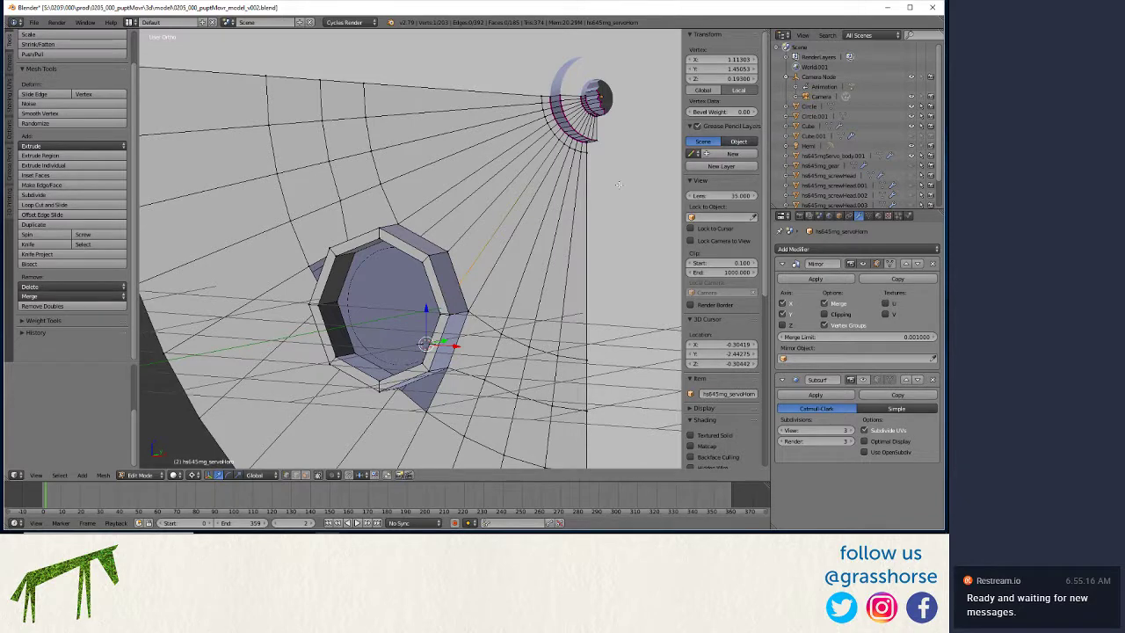
middle_drag(370, 401, 464, 78)
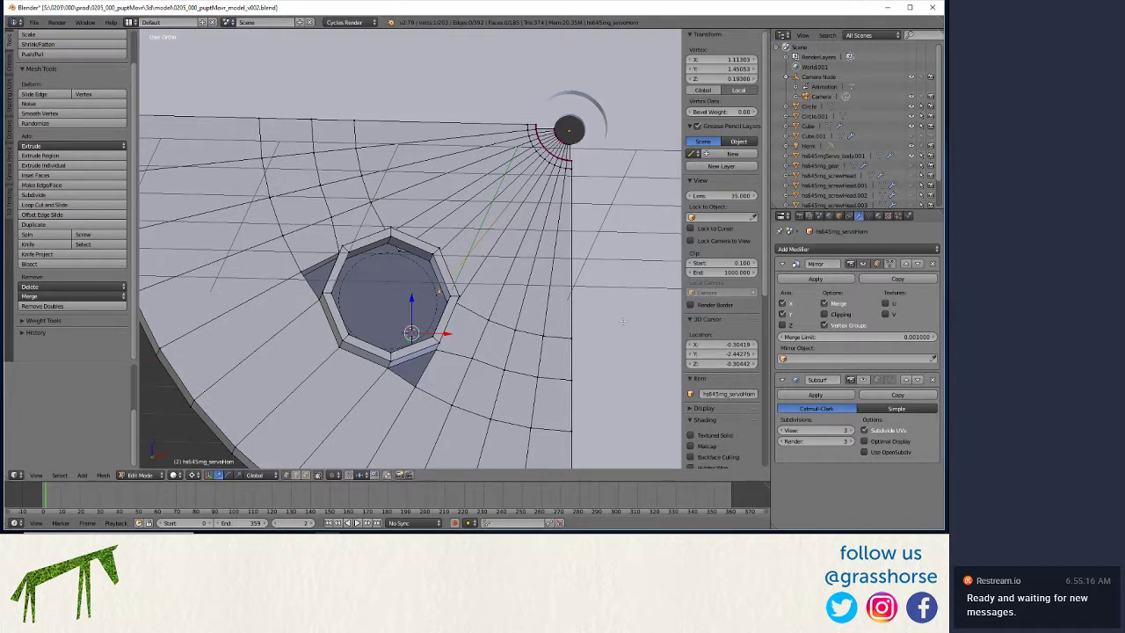
middle_drag(611, 324, 384, 237)
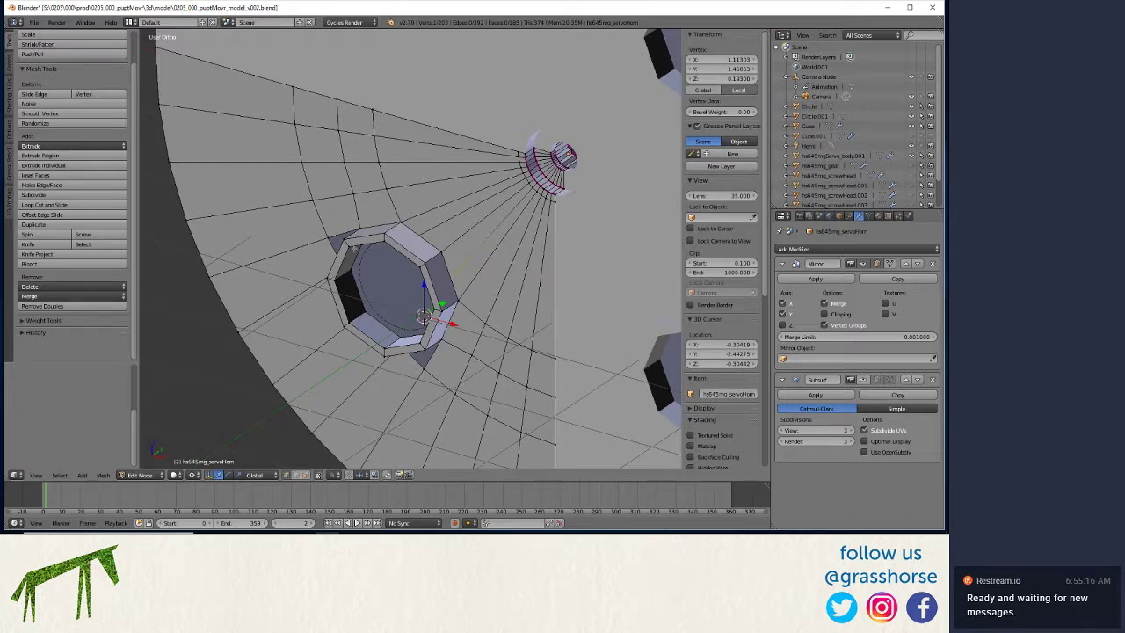
middle_drag(376, 289, 432, 278)
middle_drag(304, 354, 279, 320)
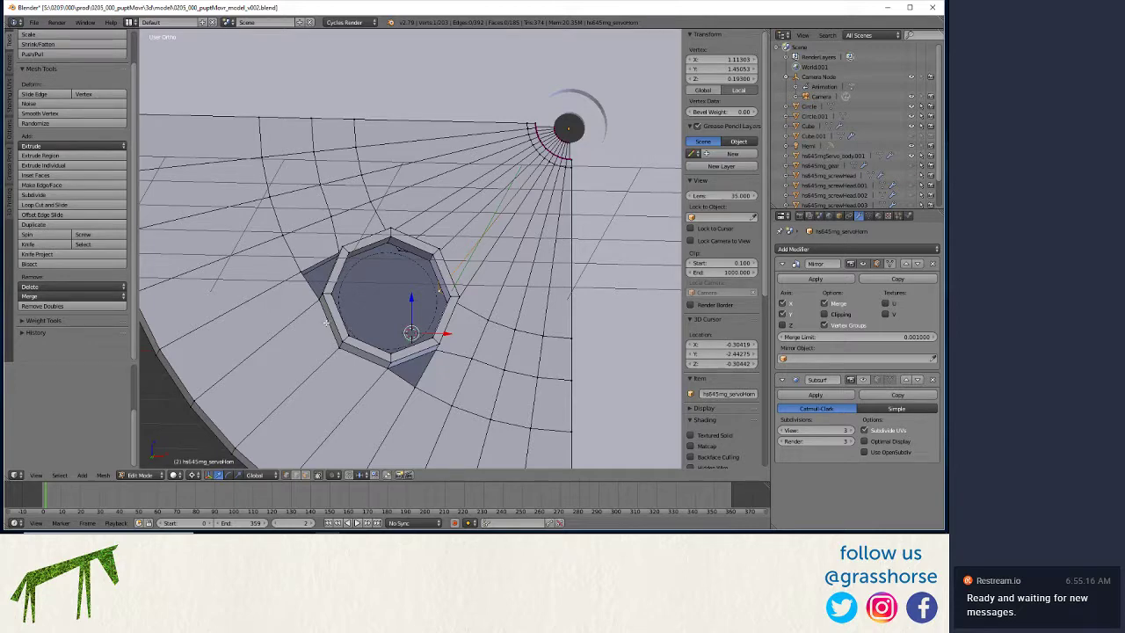
scroll(249, 384, down, 2)
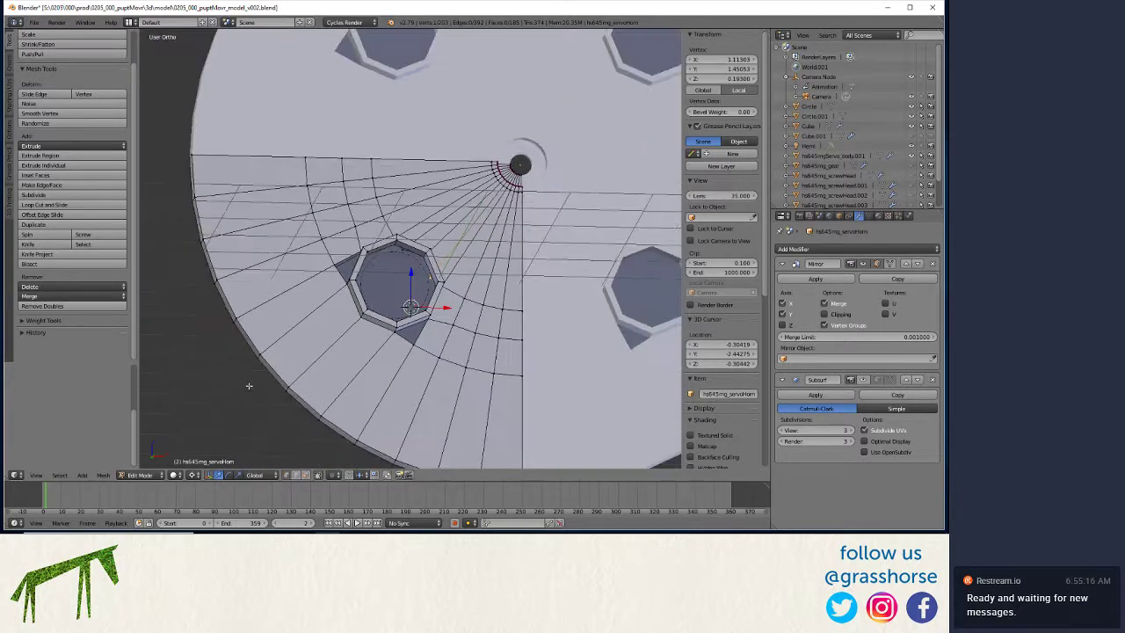
scroll(393, 375, down, 3)
scroll(394, 375, up, 5)
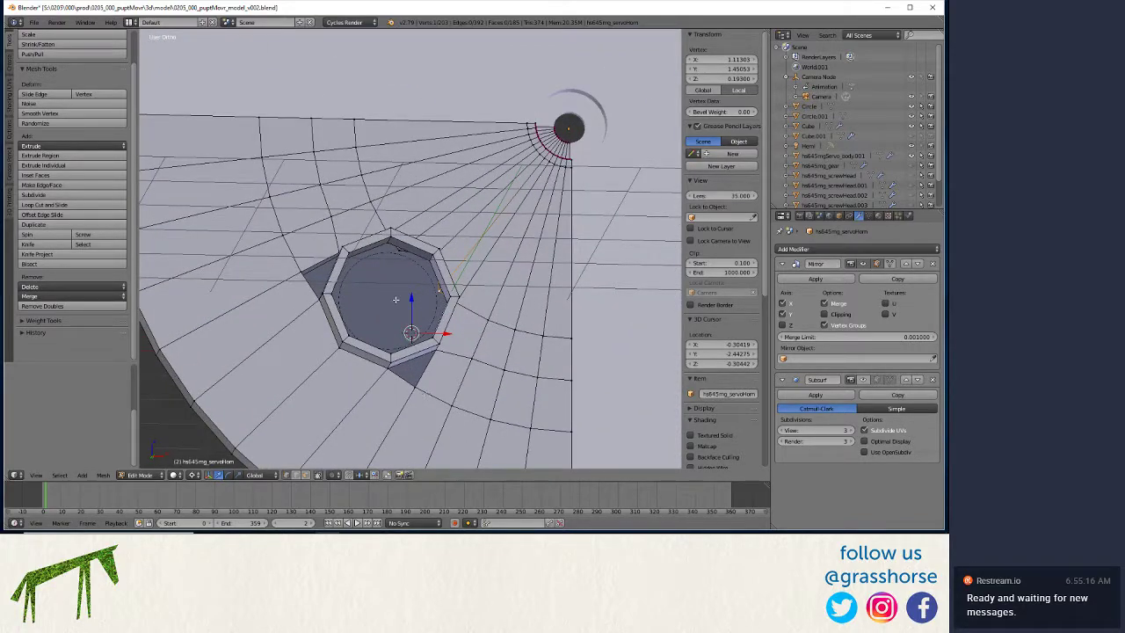
mouse_move(393, 307)
middle_down()
mouse_move(363, 314)
mouse_move(381, 346)
mouse_move(363, 336)
mouse_move(383, 314)
middle_up()
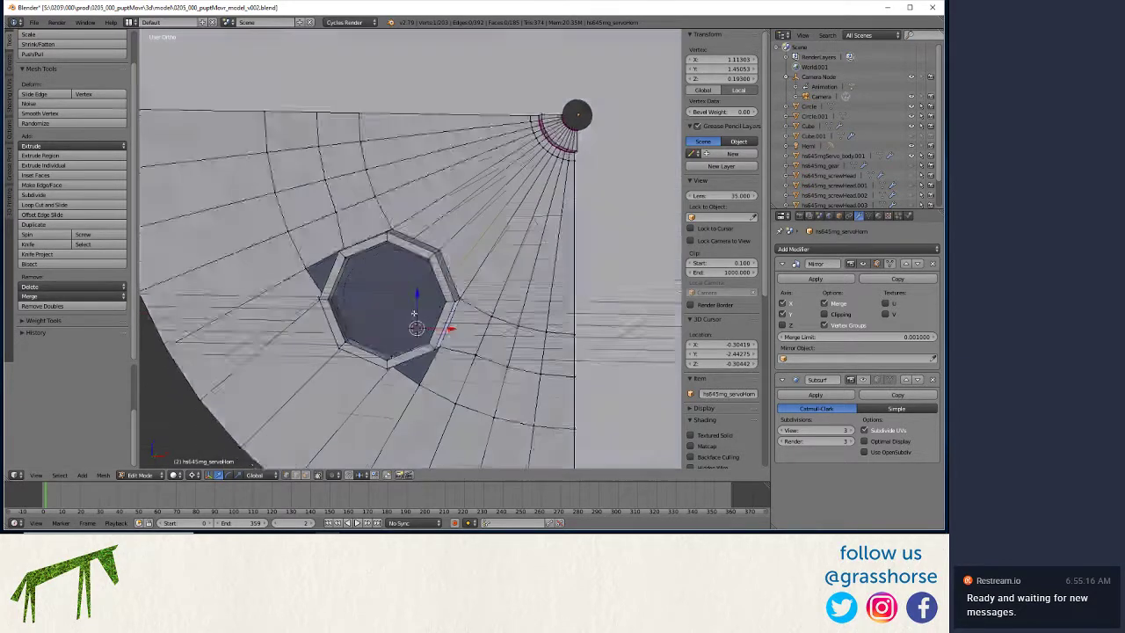
middle_drag(438, 289, 440, 264)
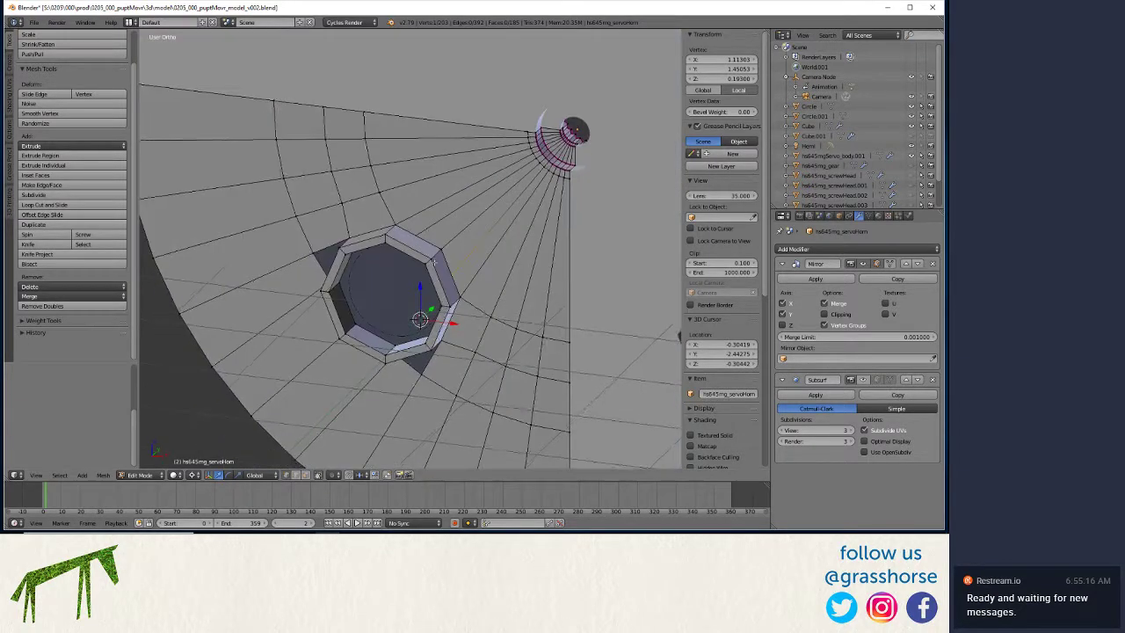
- Merge the two stray vertex pairs beside the hole with Alt+M At Last
shift+right_click(441, 247)
key(alt+m)
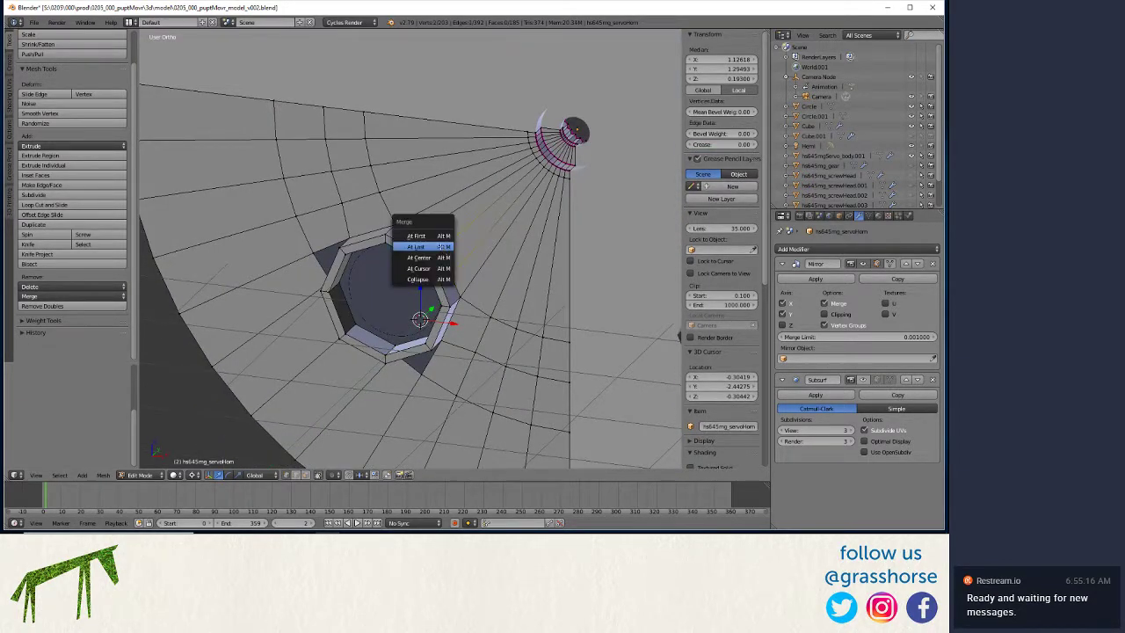
click(439, 250)
middle_drag(439, 250, 413, 251)
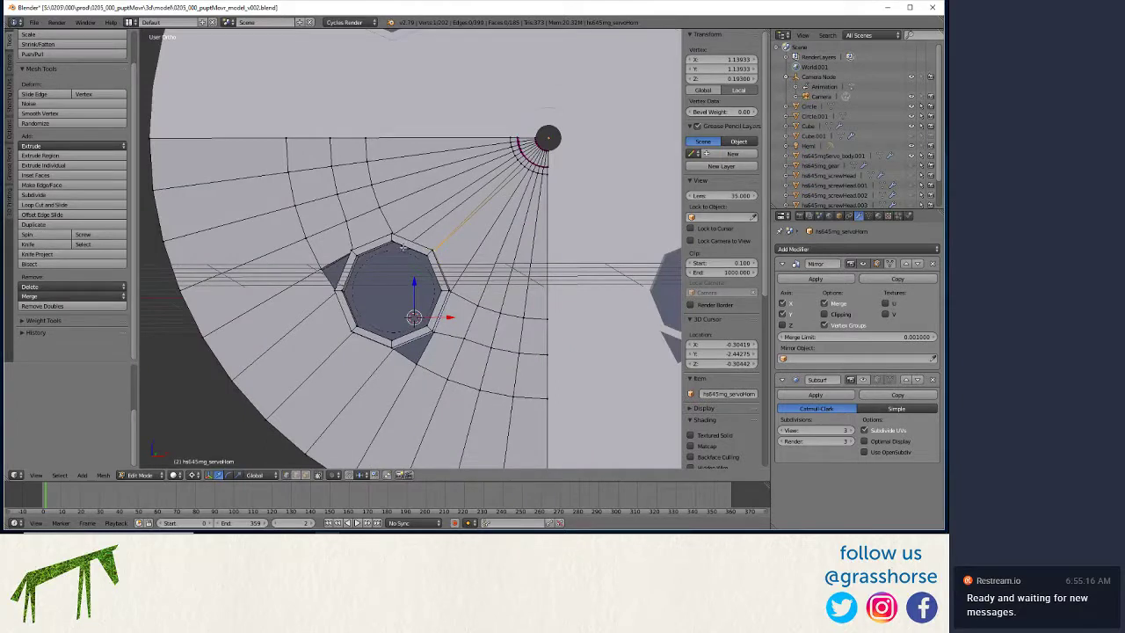
right_click(439, 250)
shift+right_click(438, 249)
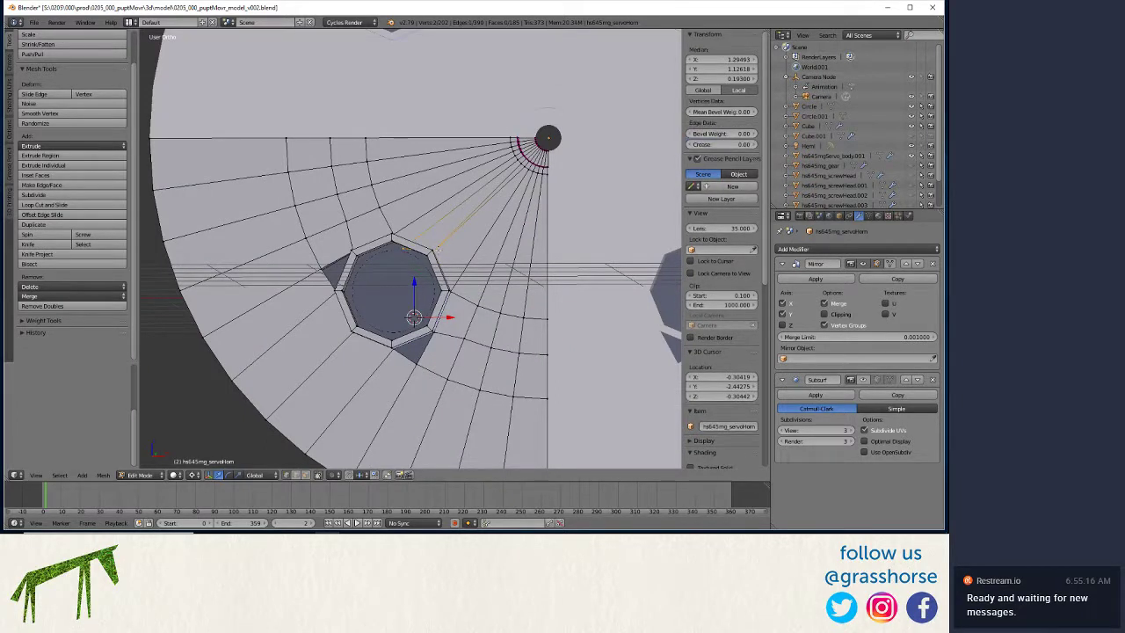
key(alt+m)
click(435, 252)
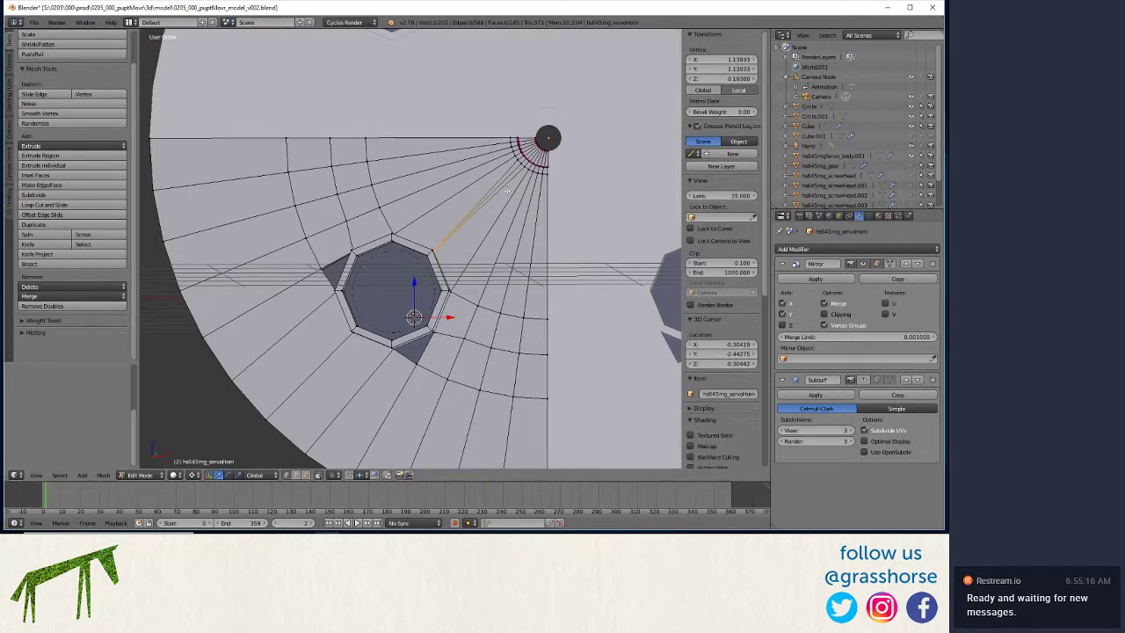
- Switch to face select mode and select the long thin face strip toward the hub
scroll(504, 194, up, 2)
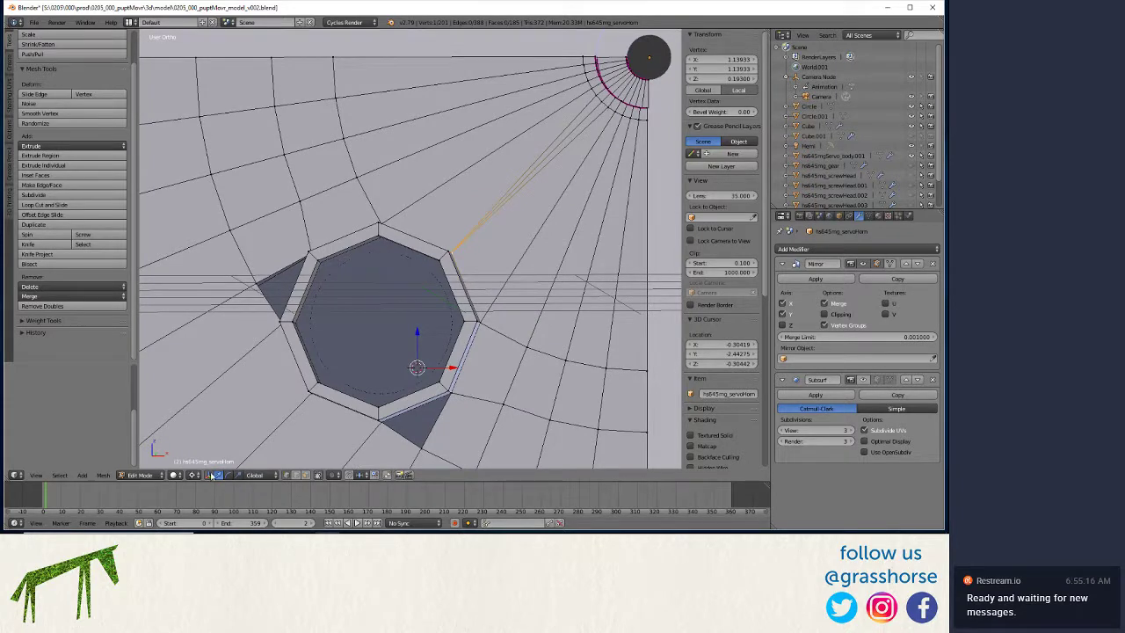
click(305, 474)
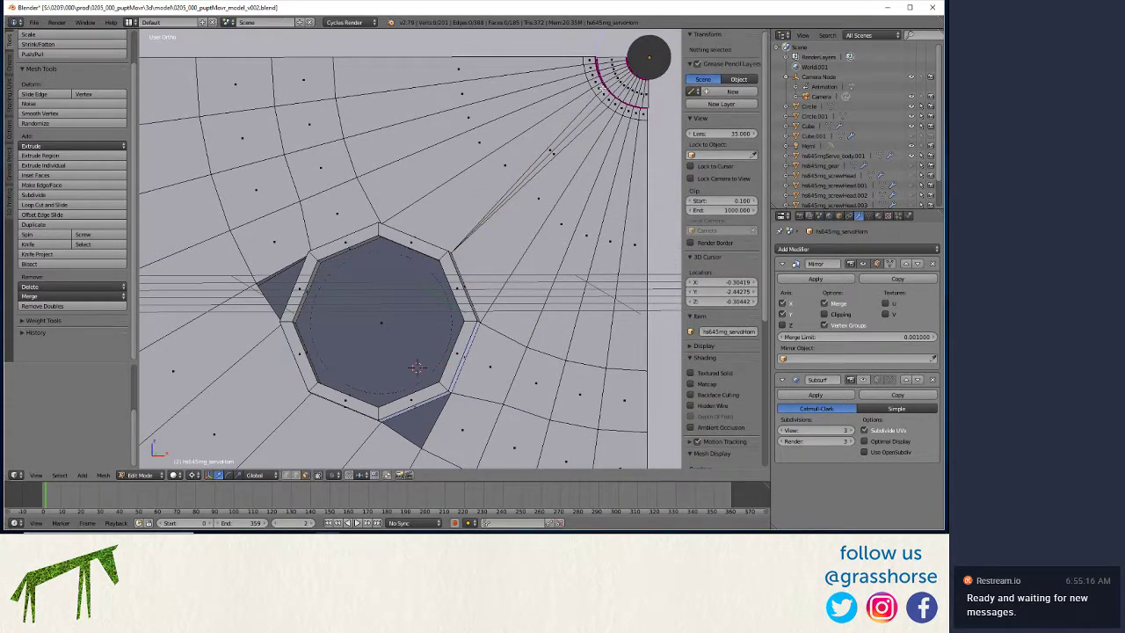
right_click(592, 104)
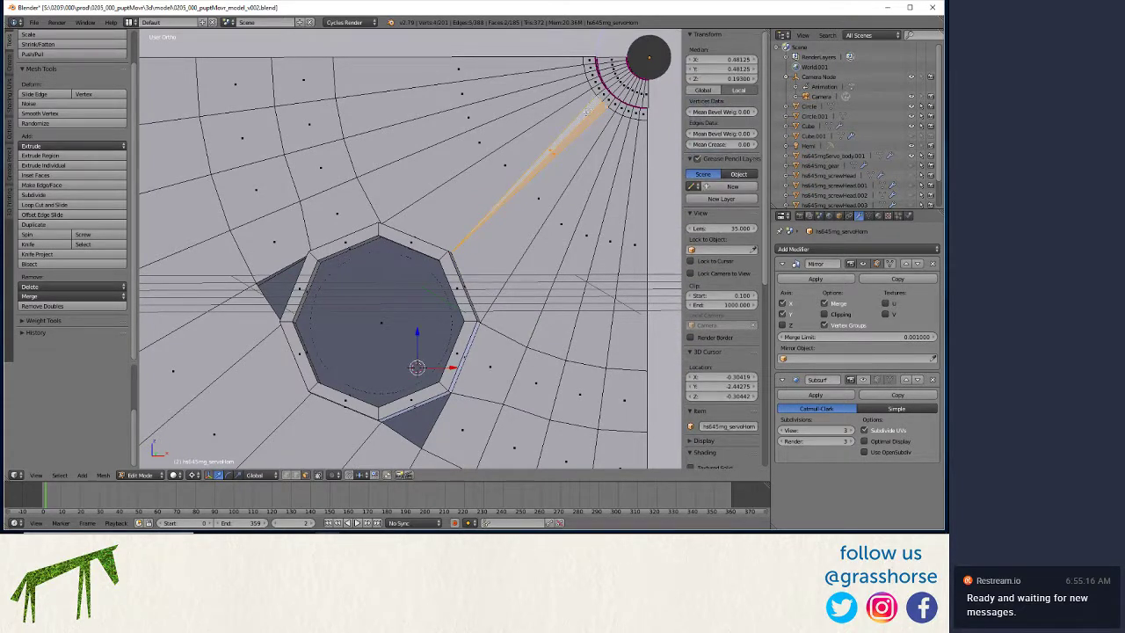
scroll(423, 261, down, 4)
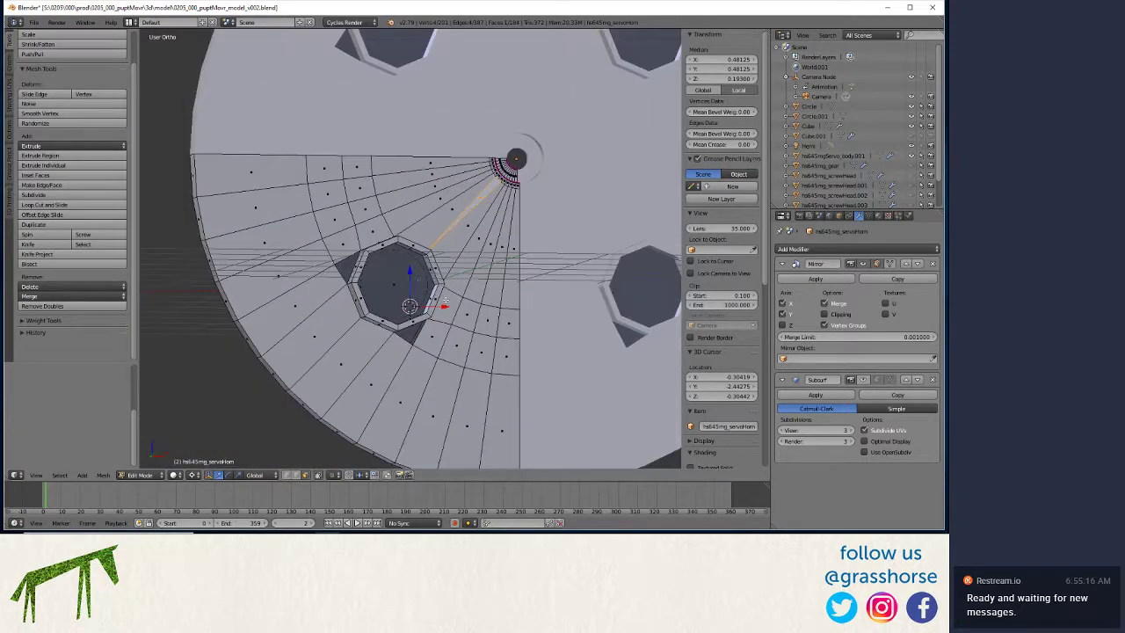
middle_drag(445, 302, 379, 286)
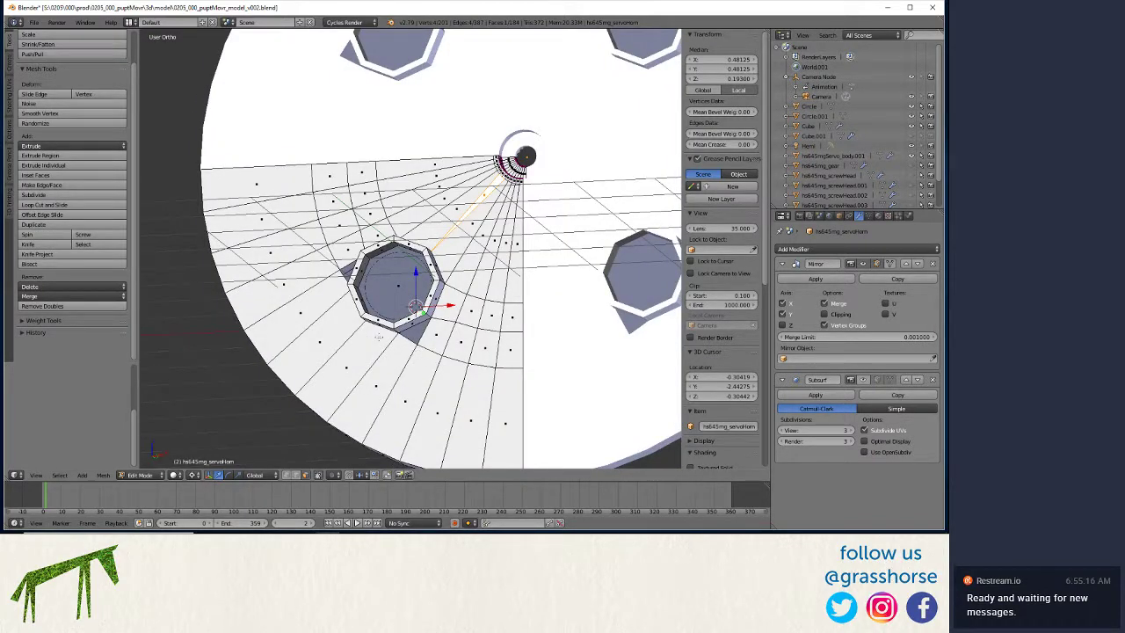
middle_drag(377, 348, 368, 343)
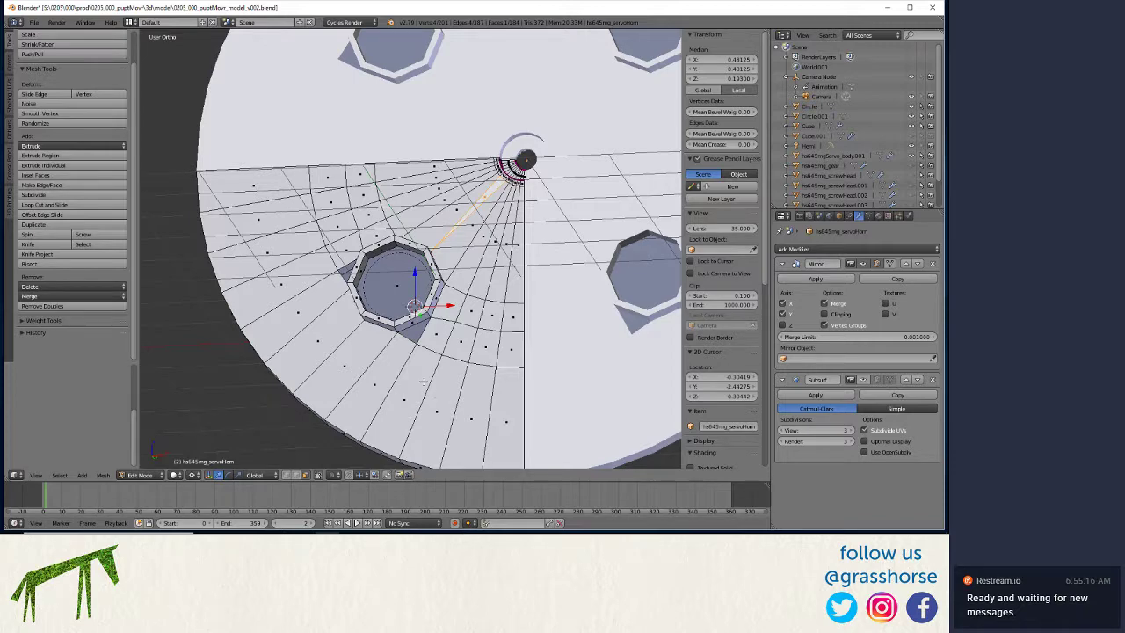
middle_drag(423, 383, 404, 391)
middle_drag(316, 395, 311, 412)
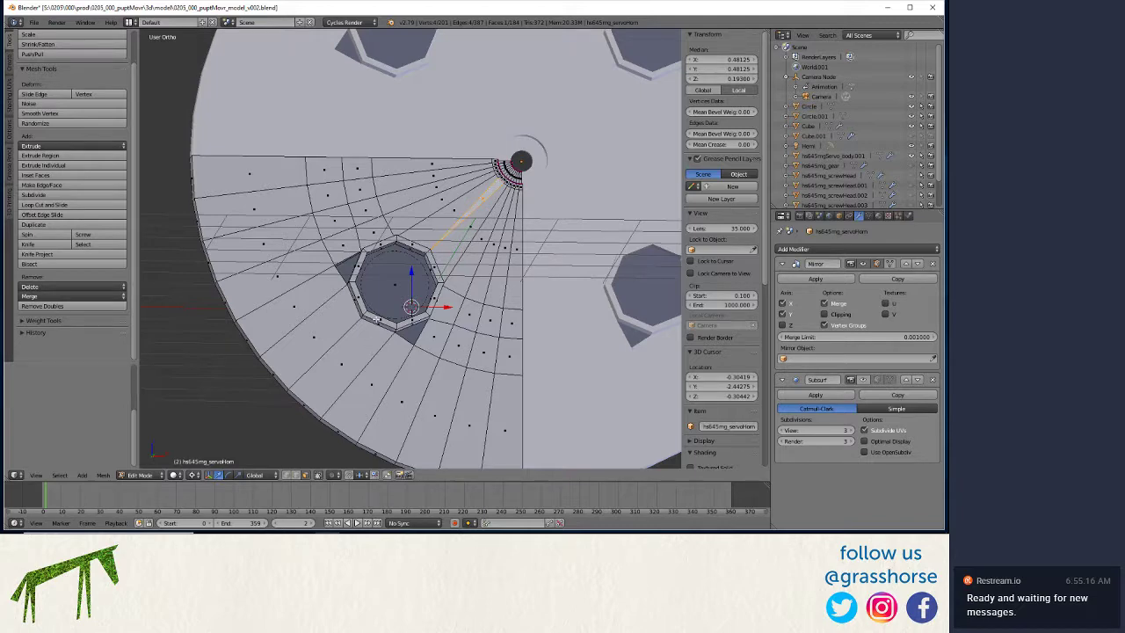
scroll(409, 421, down, 3)
scroll(413, 409, up, 5)
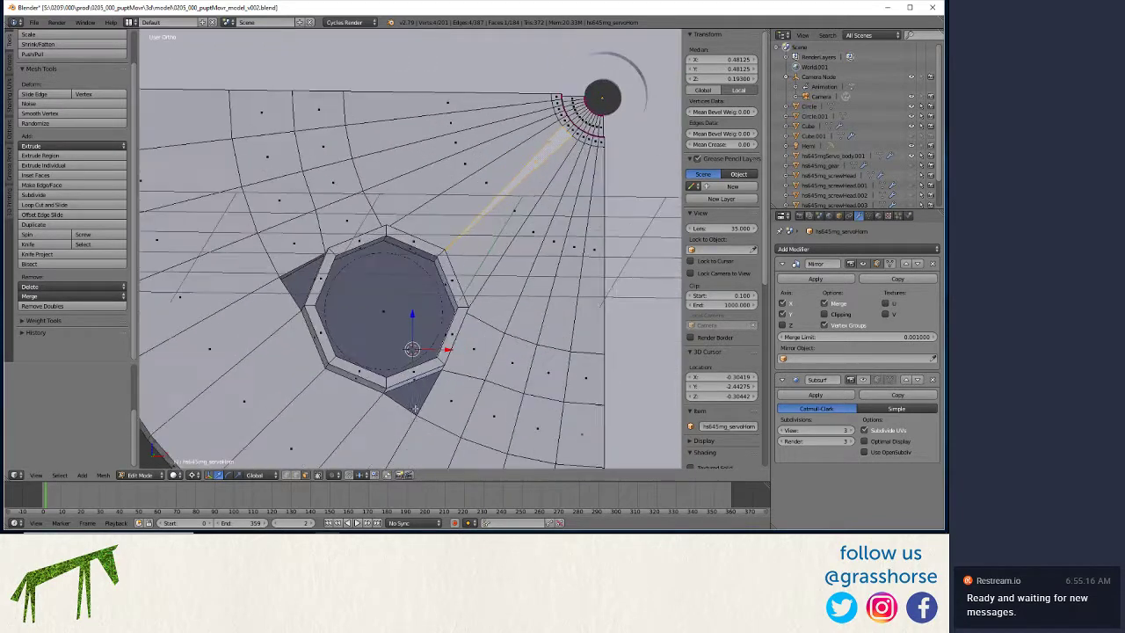
- Remove the quad face below the octagonal hole and fill the gaps with triangular faces
right_click(423, 404)
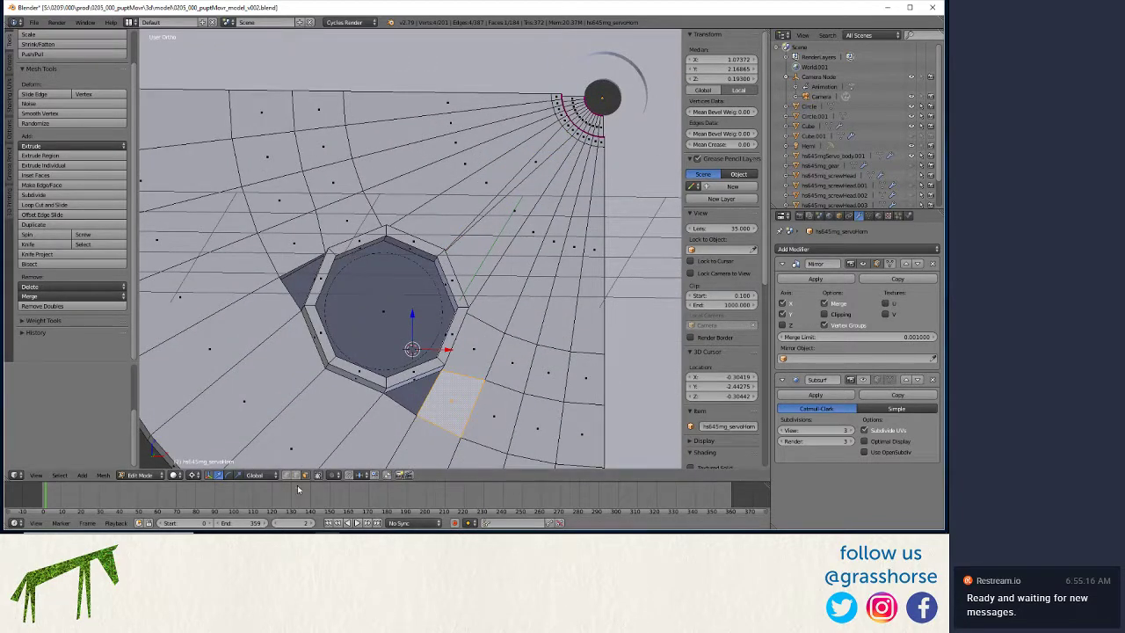
key(ctrl+z)
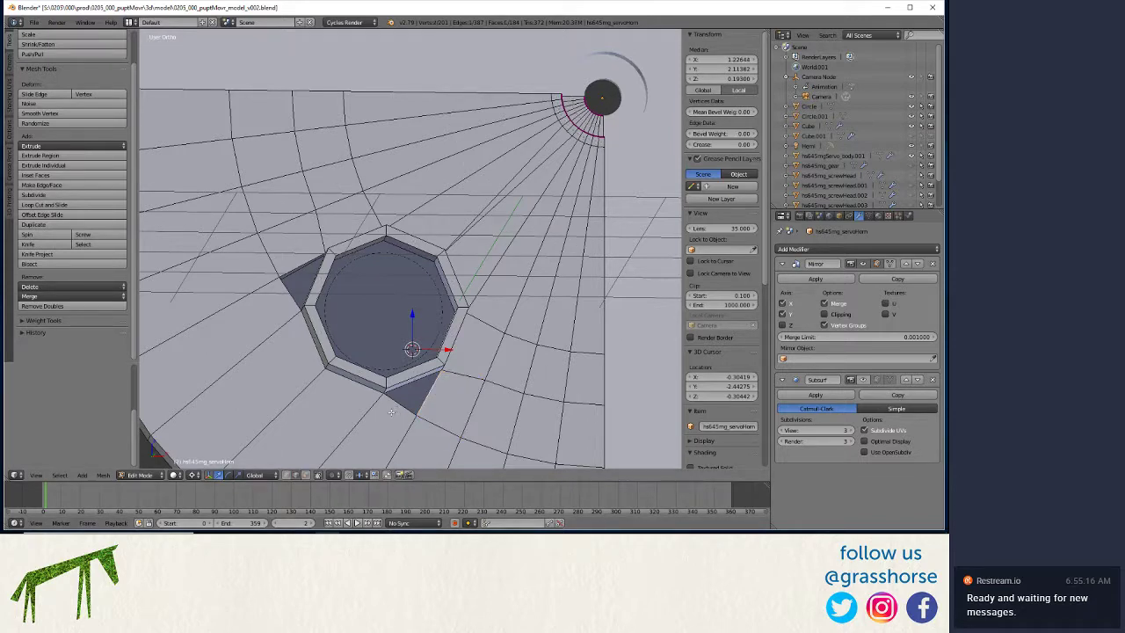
shift+right_click(397, 403)
key(f)
key(ctrl+z)
key(ctrl+z)
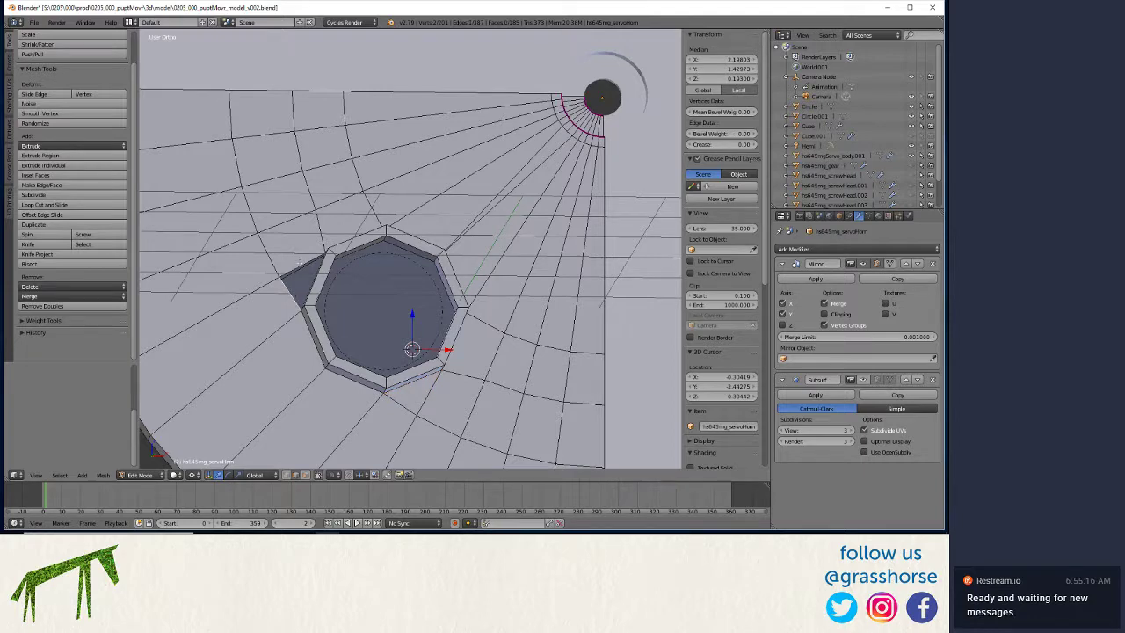
shift+right_click(299, 262)
key(f)
- Recalculate all normals outward and enable Subsurf display in edit mode
middle_drag(361, 376, 391, 330)
key(a)
key(ctrl+n)
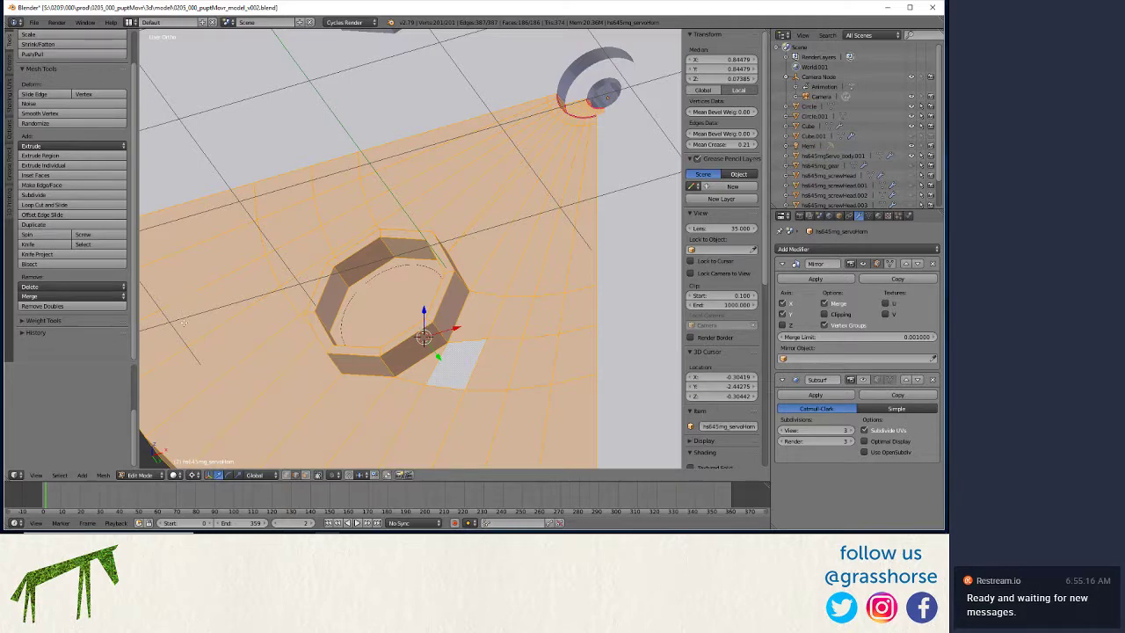
middle_drag(304, 344, 322, 409)
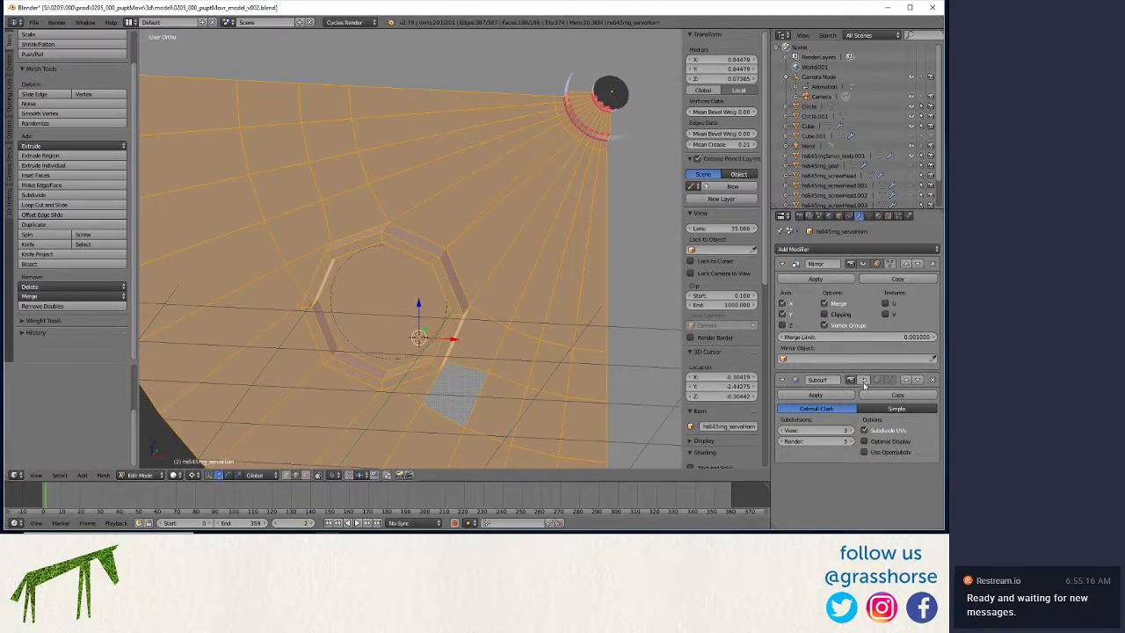
click(864, 385)
middle_drag(476, 308, 470, 279)
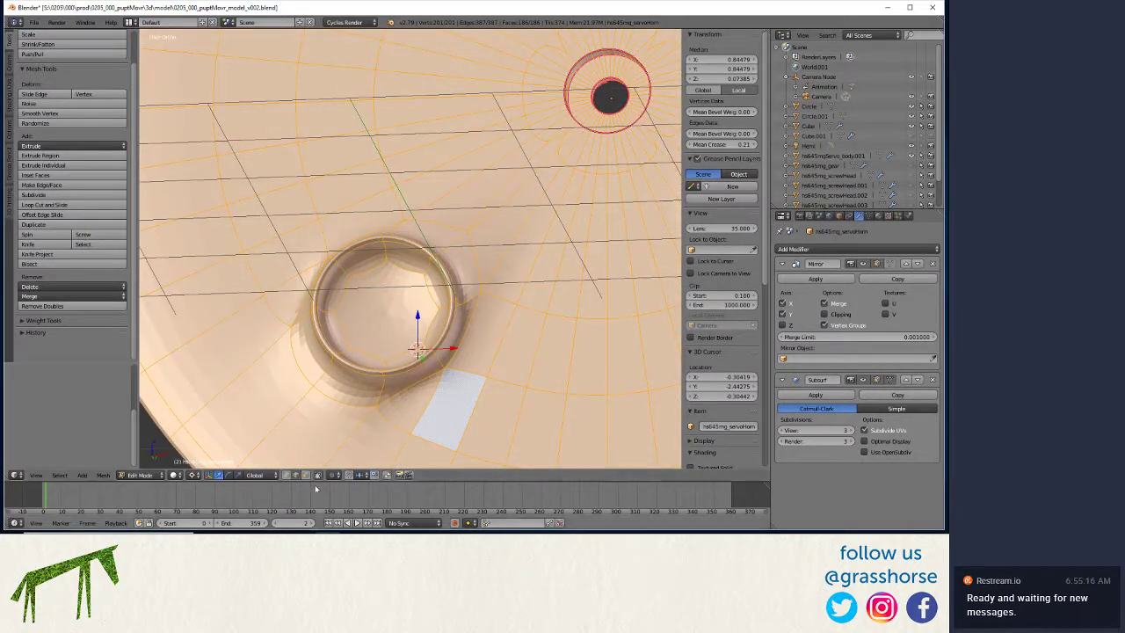
- Select the hole's ring edges and give them a full crease of 1
right_click(356, 401)
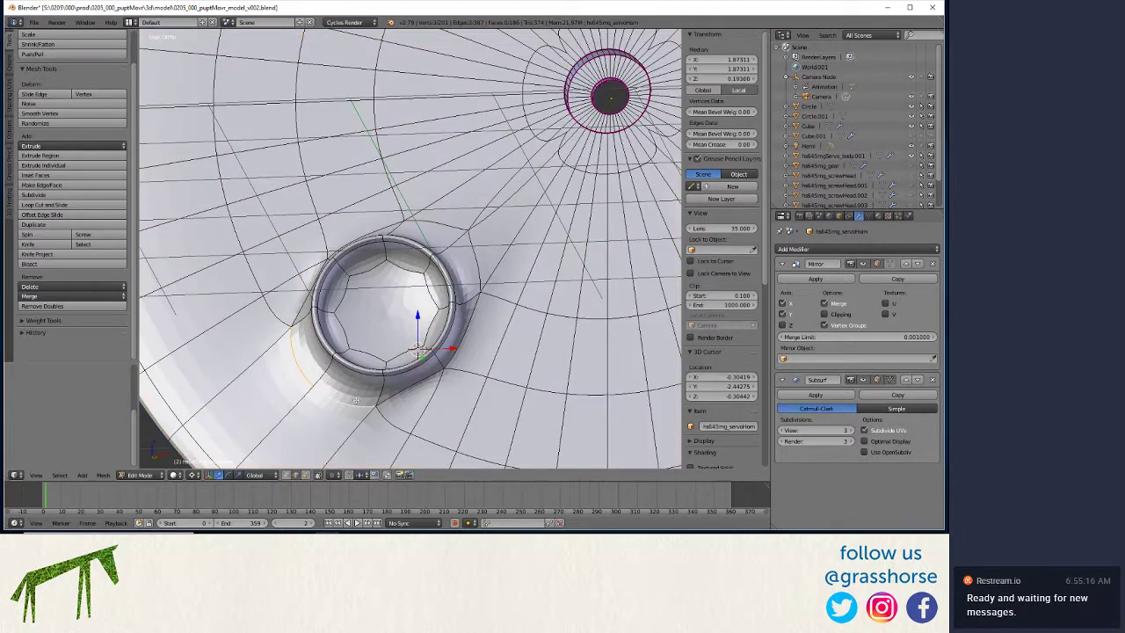
shift+right_click(399, 386)
shift+right_click(465, 350)
shift+right_click(473, 267)
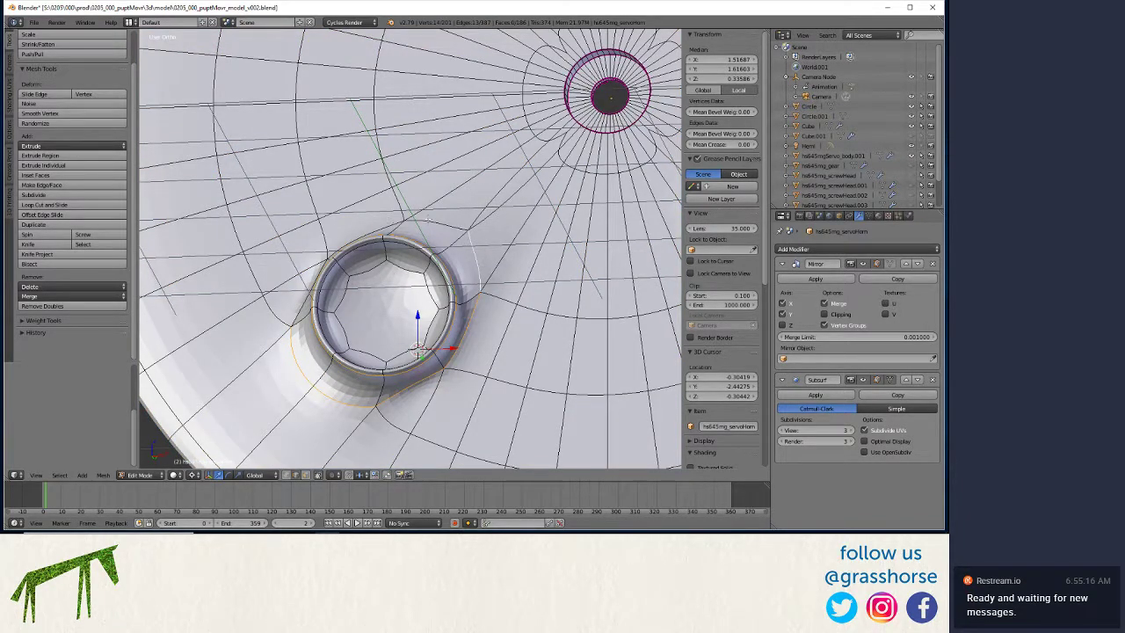
shift+right_click(428, 220)
alt+shift+right_click(324, 316)
key(shift+e)
text(1)
key(Return)
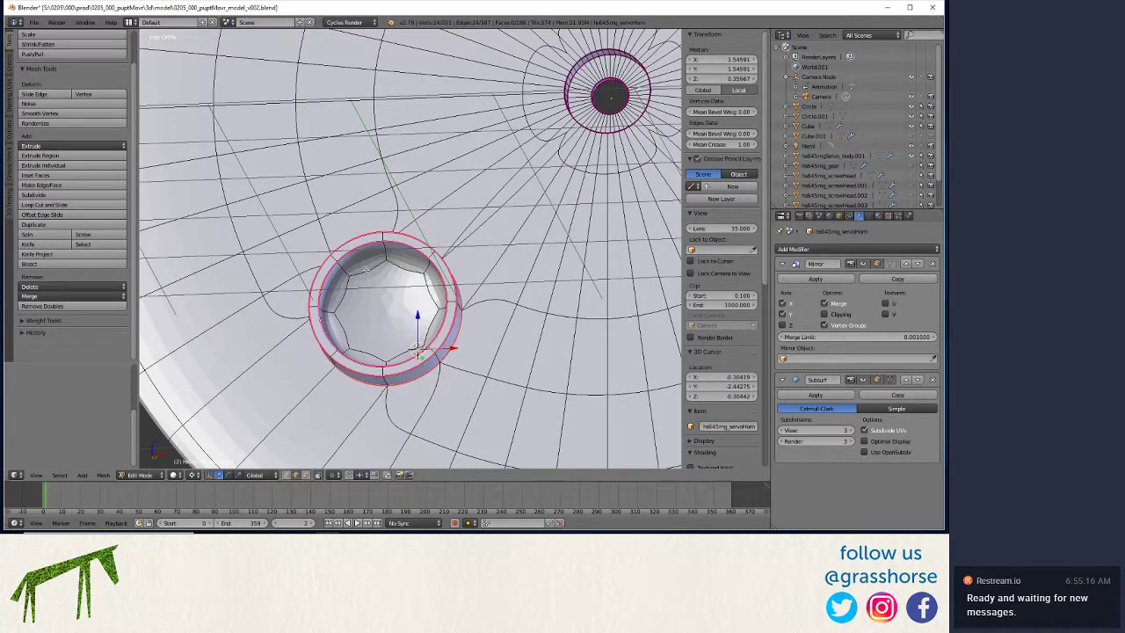
- Cap the inner ring with a floor face and crease its border to 1
key(f)
key(shift+e)
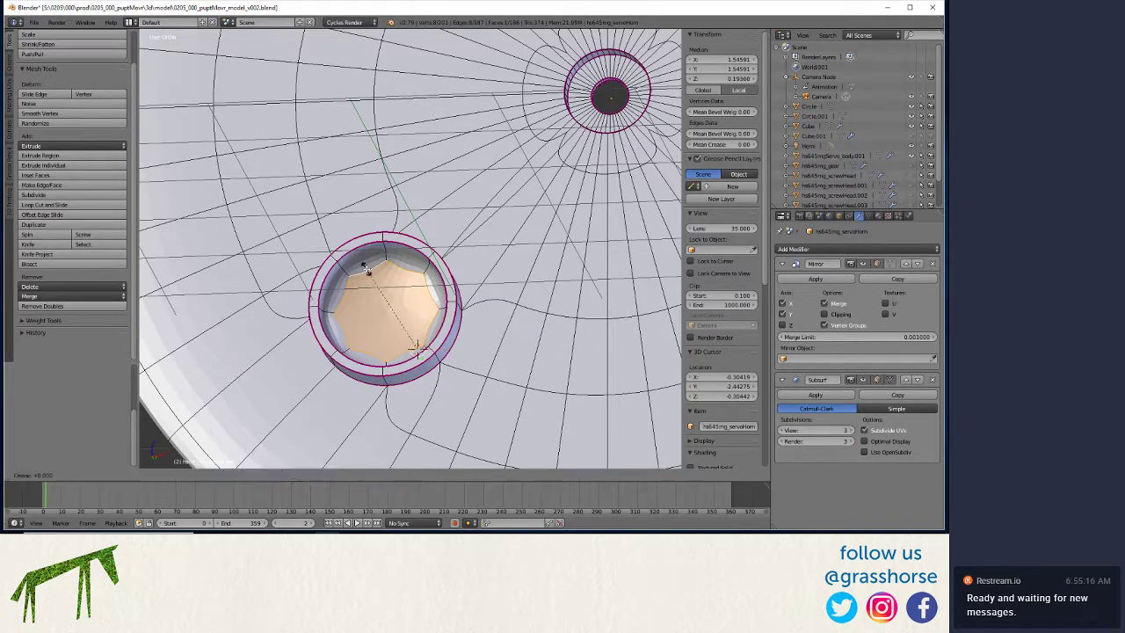
text(1)
key(Return)
- Zoom out and switch to an orthographic view of the whole disc
scroll(413, 347, down, 4)
scroll(413, 259, down, 2)
scroll(413, 259, up, 4)
scroll(414, 317, down, 4)
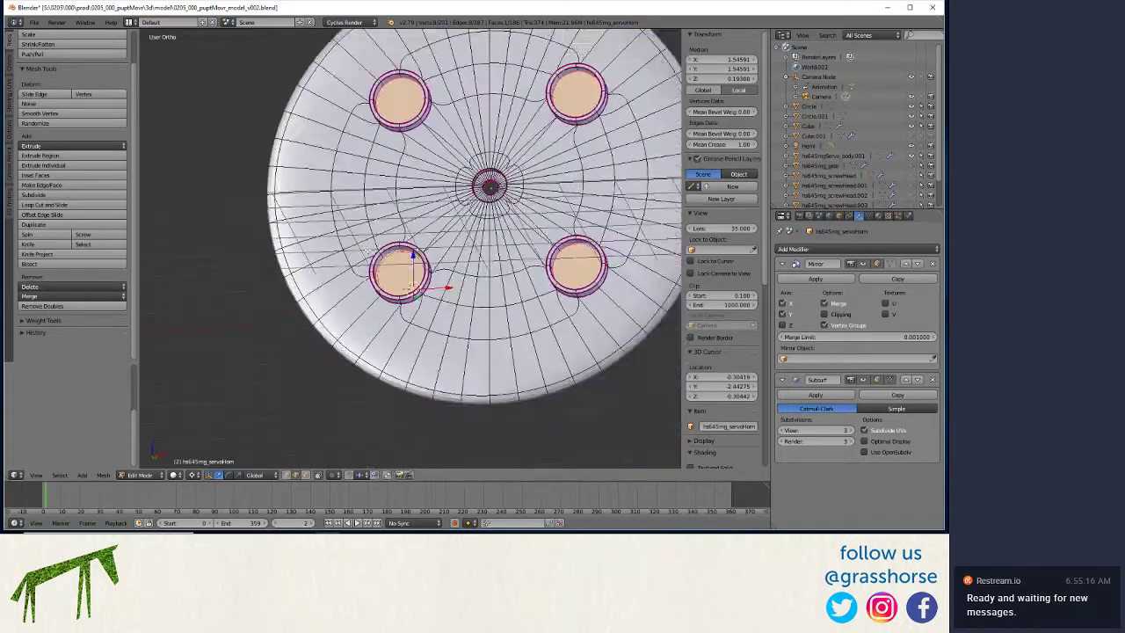
scroll(414, 317, up, 5)
scroll(498, 187, down, 3)
key(KP_5)
scroll(505, 211, down, 2)
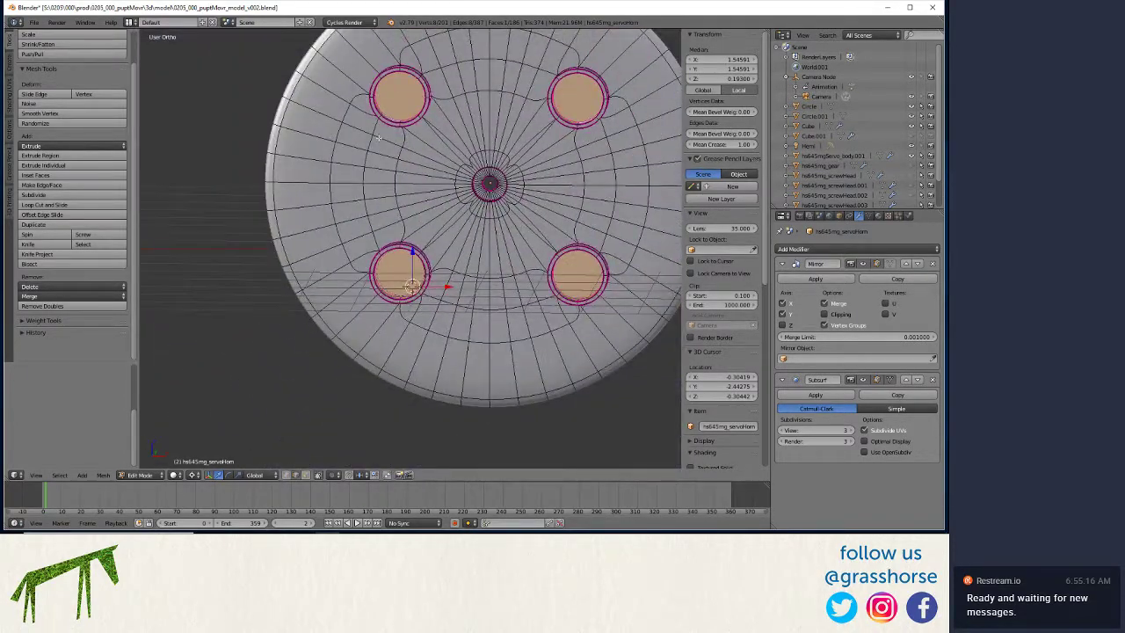
scroll(502, 239, down, 4)
mouse_move(502, 239)
middle_down()
mouse_move(535, 218)
mouse_move(514, 230)
middle_up()
middle_drag(448, 220, 452, 220)
alt+right_click(532, 185)
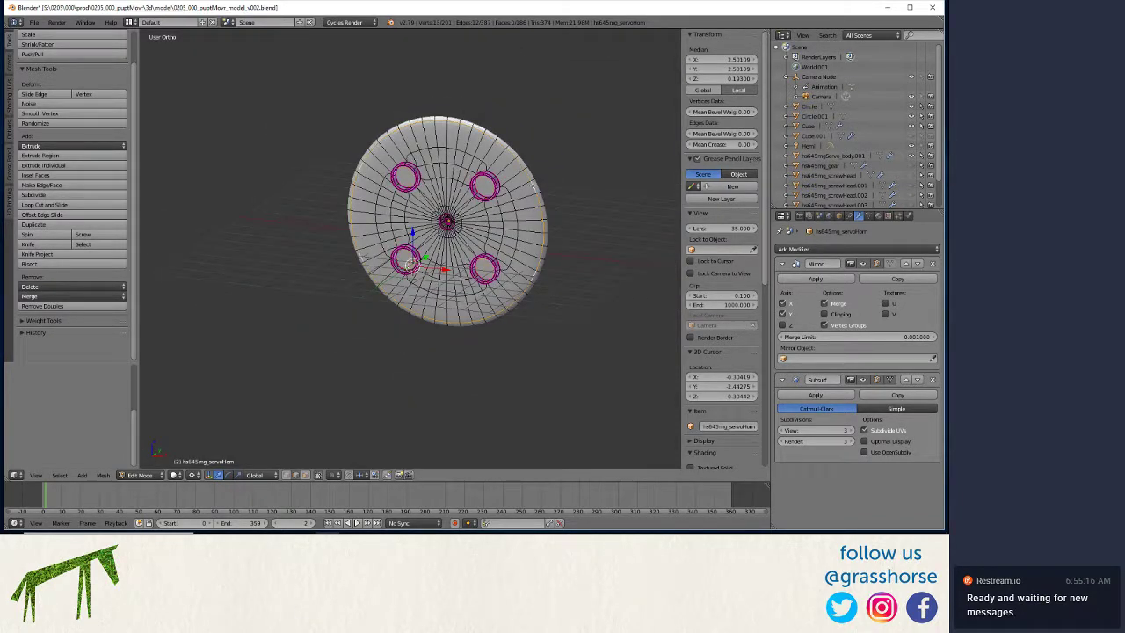
alt+right_click(533, 184)
middle_drag(531, 213, 400, 210)
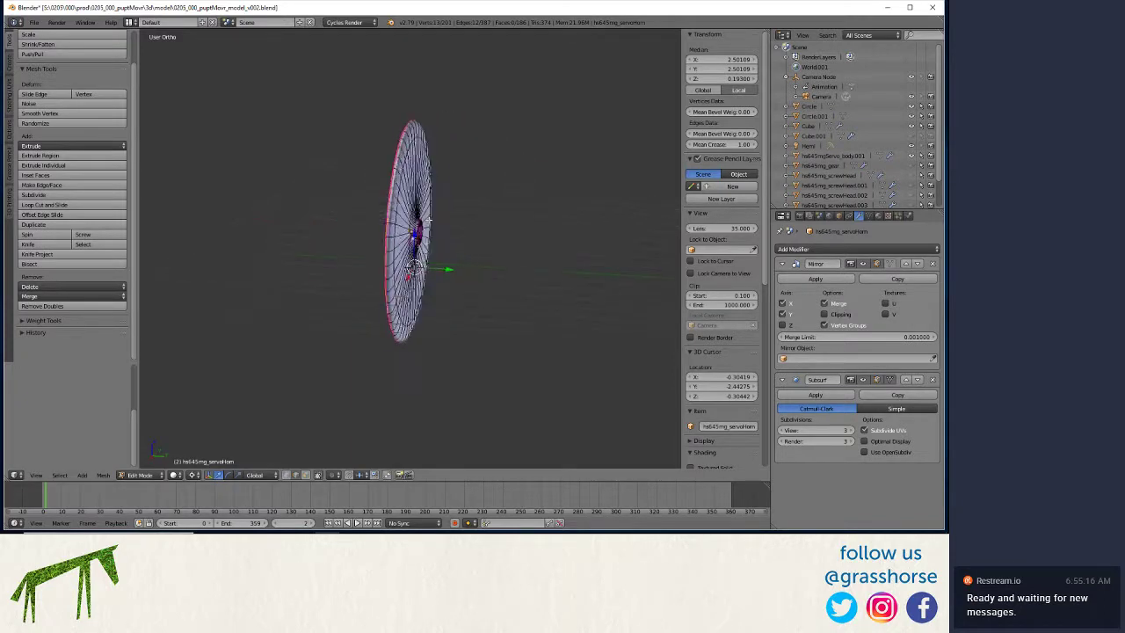
alt+right_click(388, 206)
key(shift+e)
key(1)
key(Return)
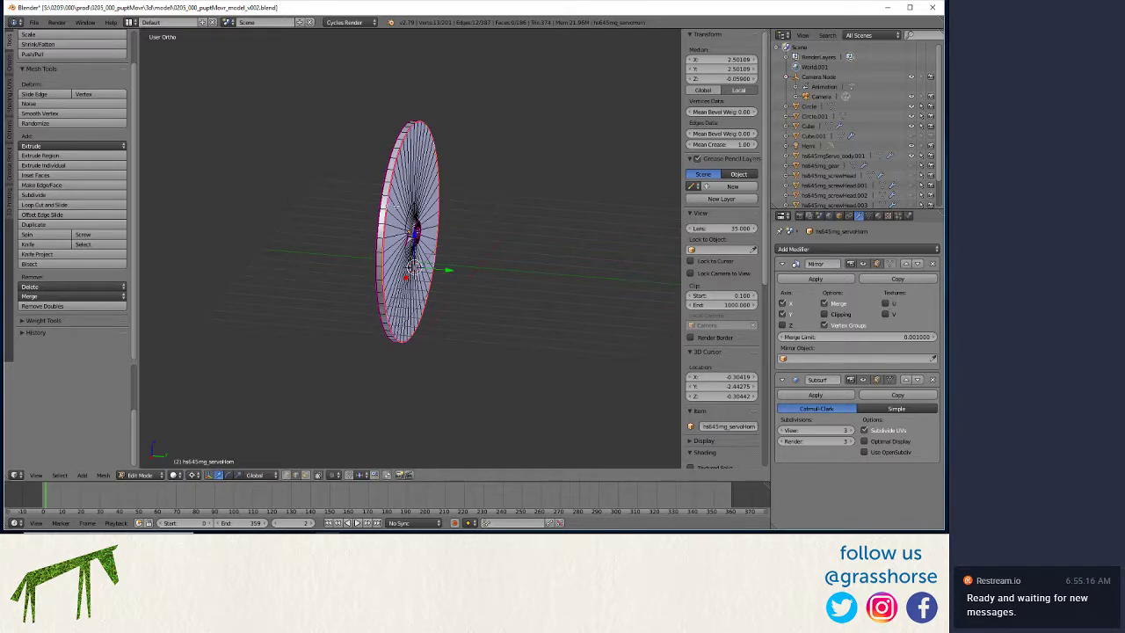
middle_drag(461, 232, 395, 236)
scroll(390, 233, up, 6)
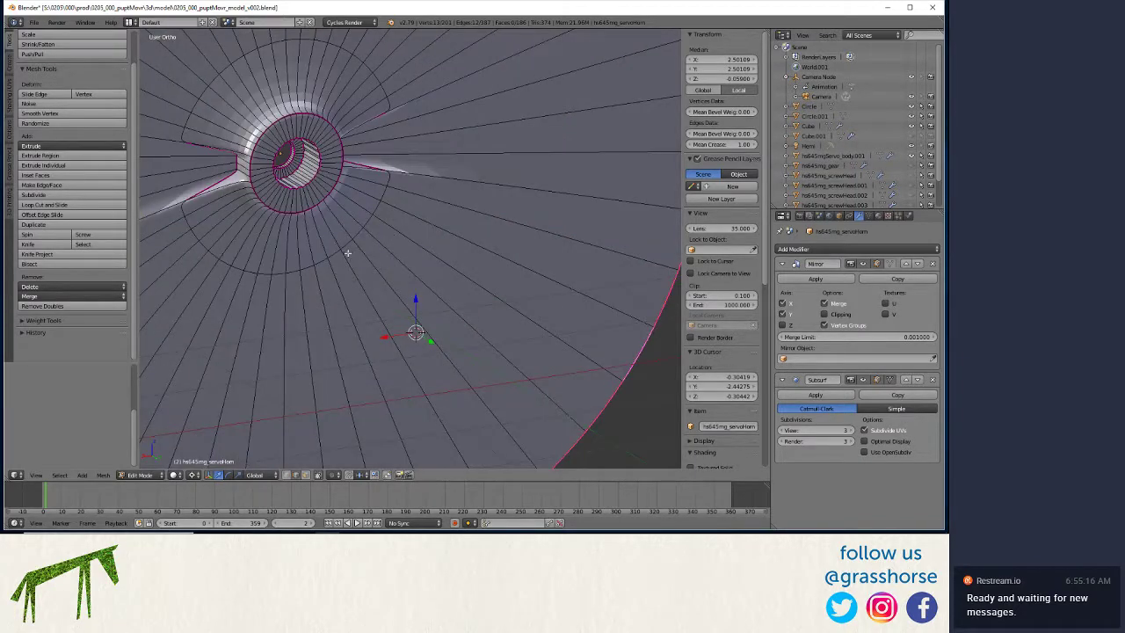
alt+right_click(348, 246)
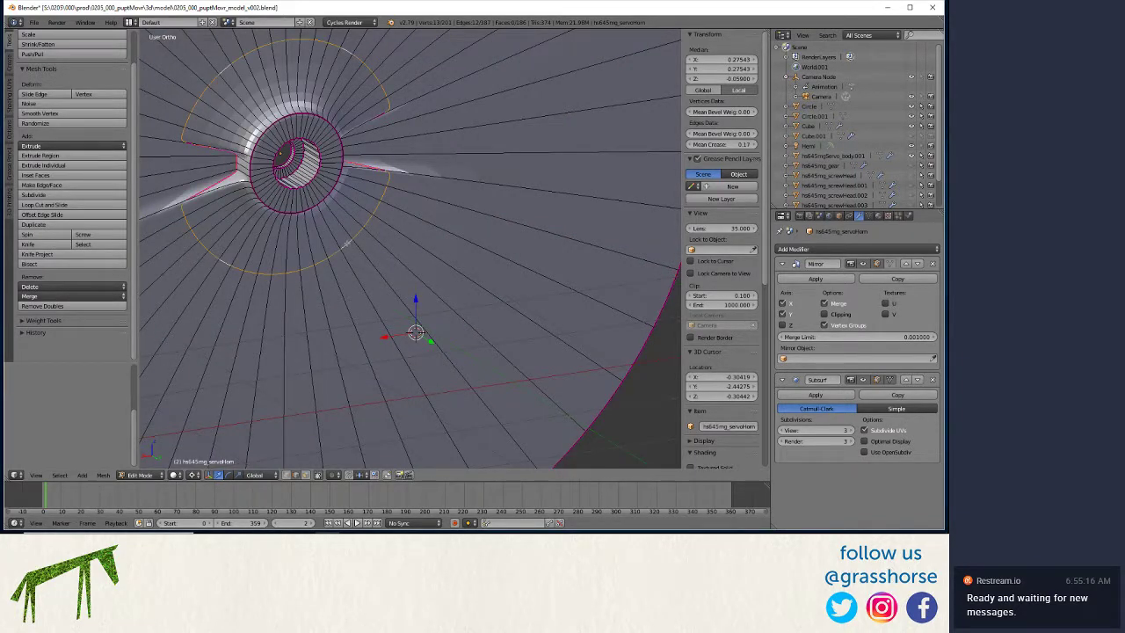
key(shift+e)
key(1)
key(Return)
scroll(354, 227, down, 3)
middle_drag(353, 227, 408, 238)
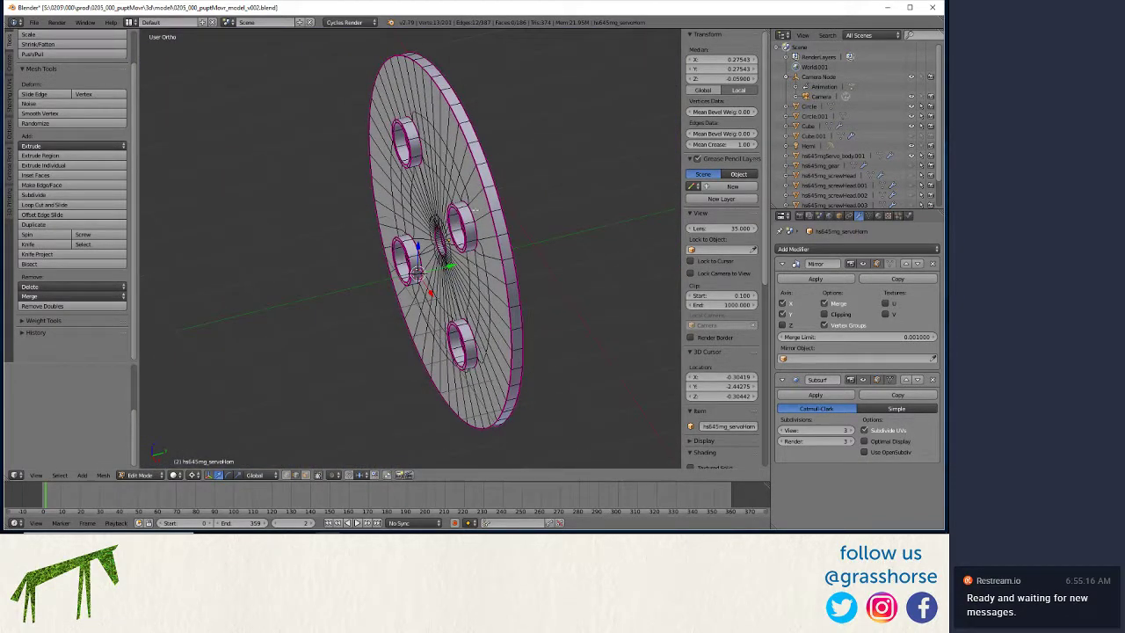
middle_drag(476, 210, 465, 176)
scroll(433, 224, down, 3)
middle_drag(432, 224, 520, 247)
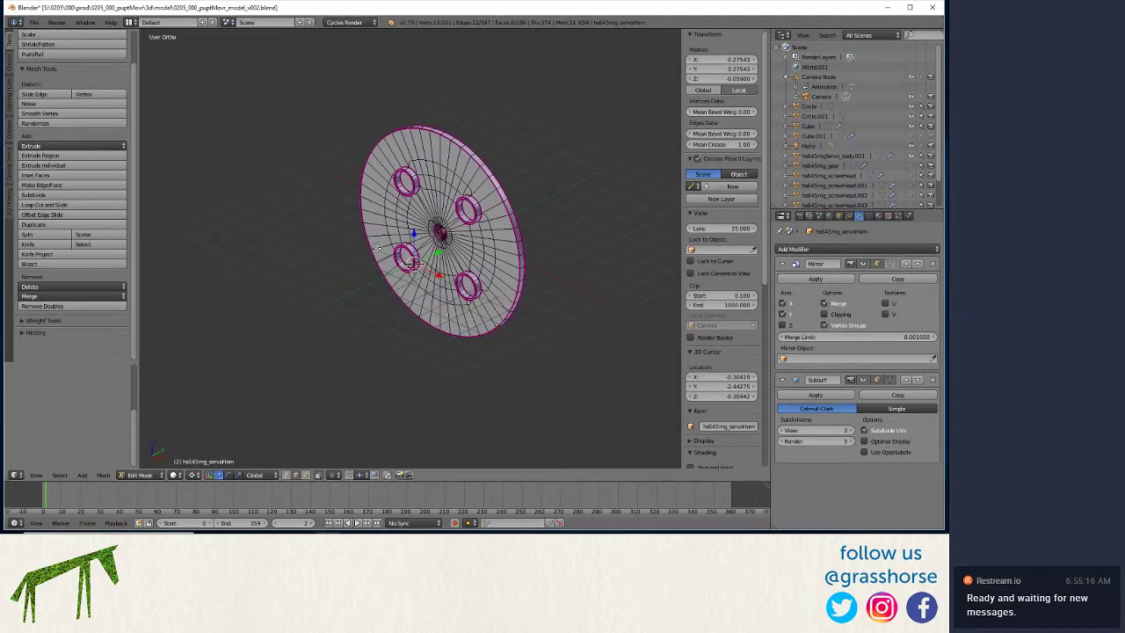
mouse_move(402, 285)
middle_down()
mouse_move(387, 264)
mouse_move(413, 273)
middle_up()
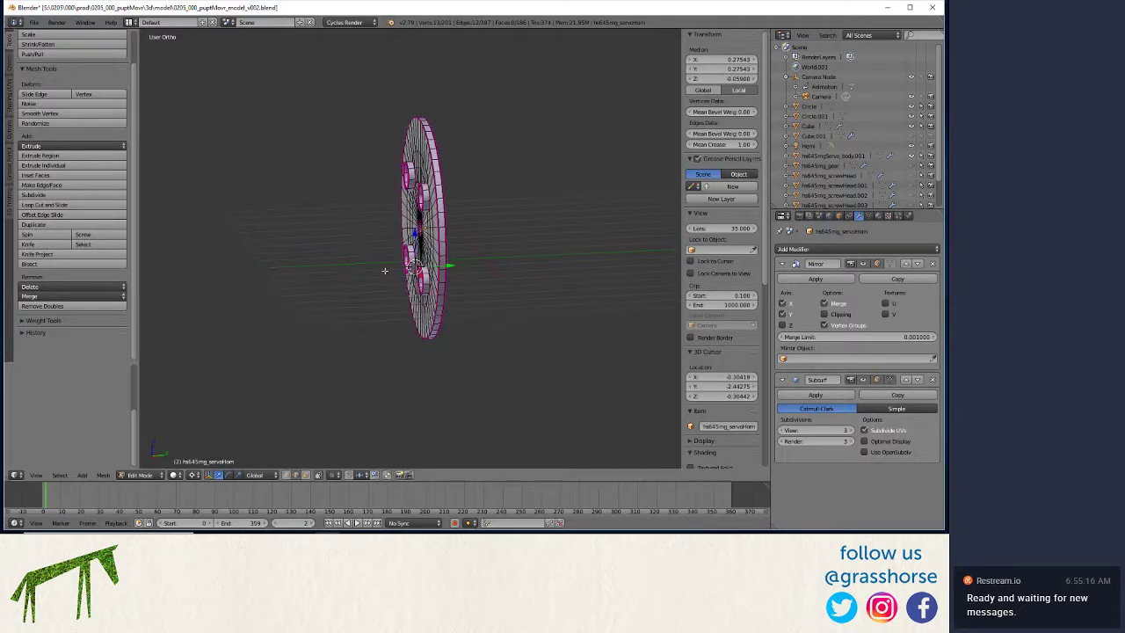
middle_drag(385, 271, 529, 284)
scroll(410, 268, up, 3)
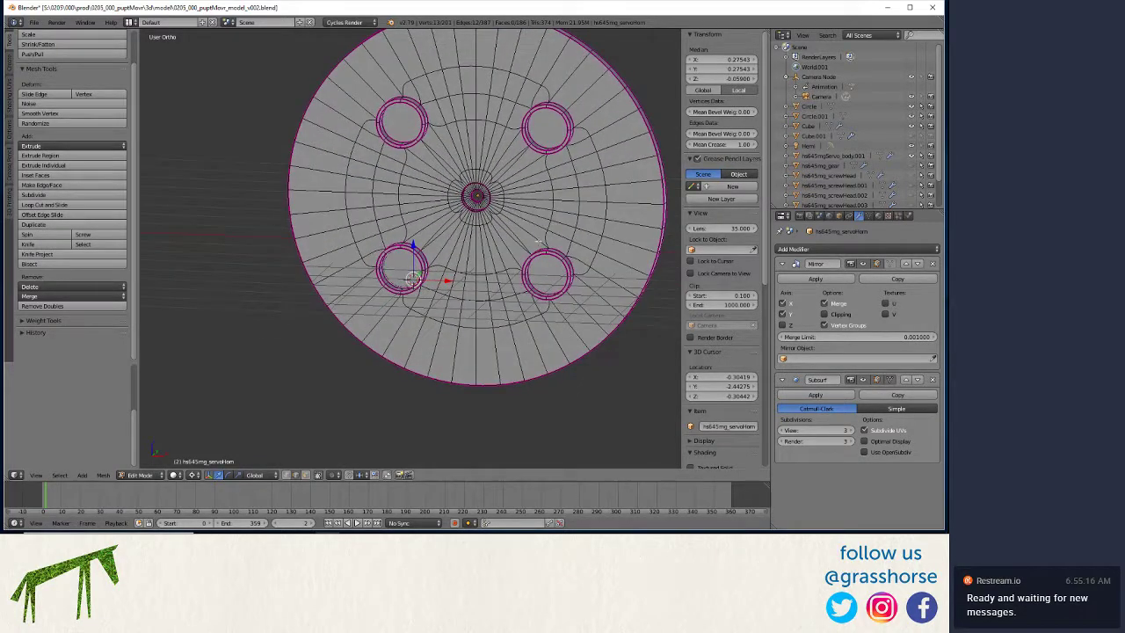
middle_drag(540, 241, 426, 303)
scroll(414, 309, up, 4)
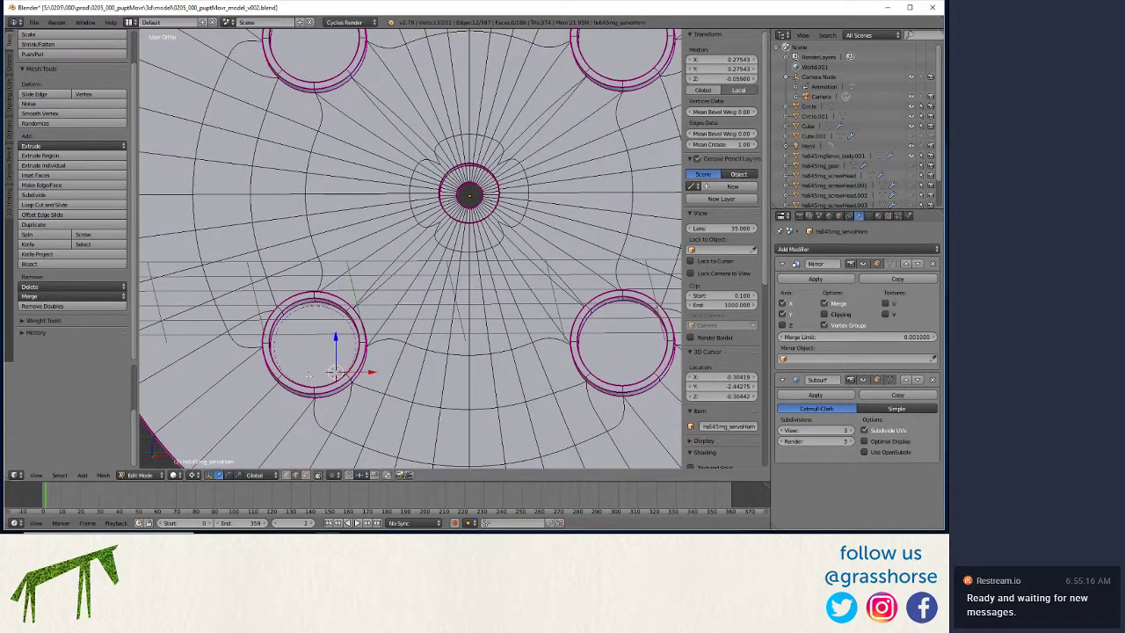
- Select and frame the lower-left hole's inner ring, showing its unsmoothed octagon cage
right_click(315, 351)
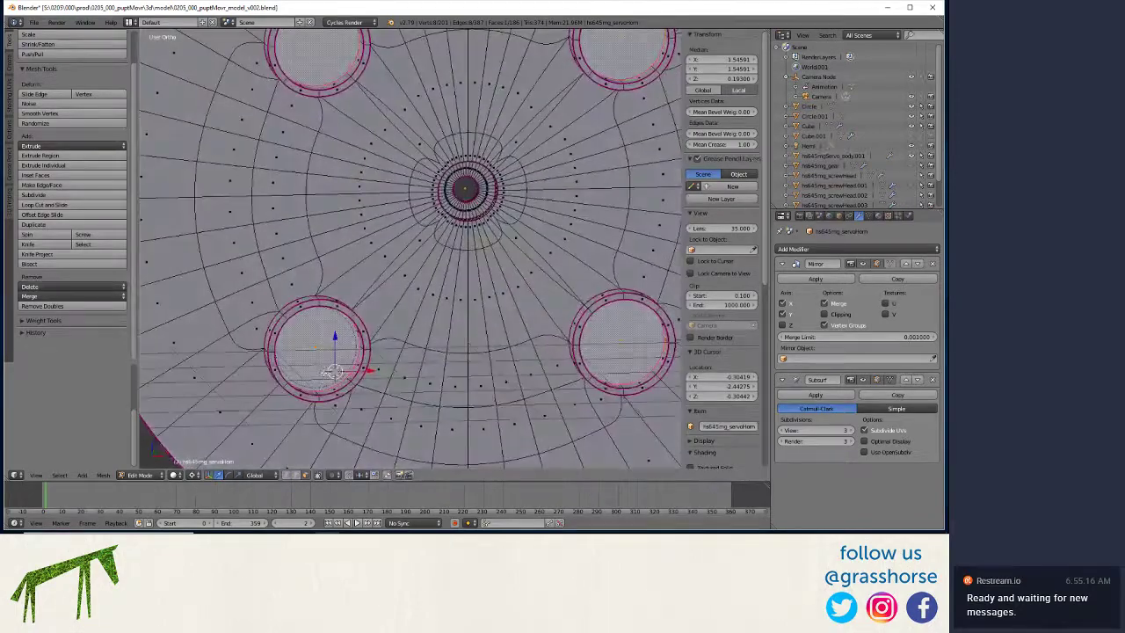
scroll(300, 303, up, 4)
shift+middle_drag(482, 319, 463, 274)
key(KP_Decimal)
scroll(467, 273, up, 2)
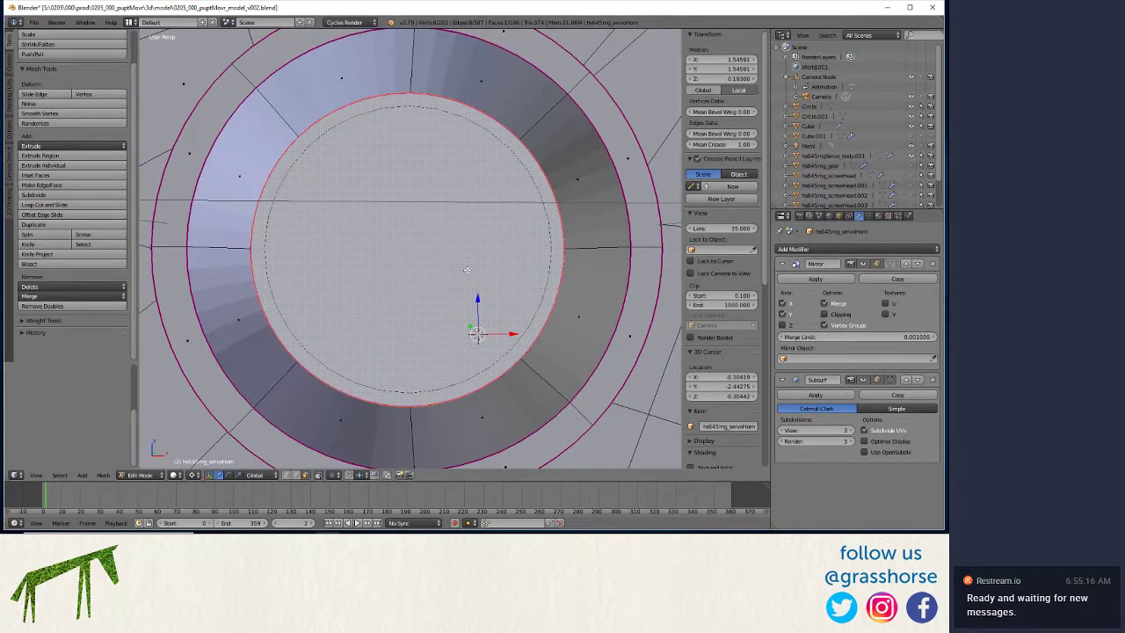
mouse_move(469, 268)
middle_down()
mouse_move(479, 263)
mouse_move(459, 274)
mouse_move(479, 264)
middle_up()
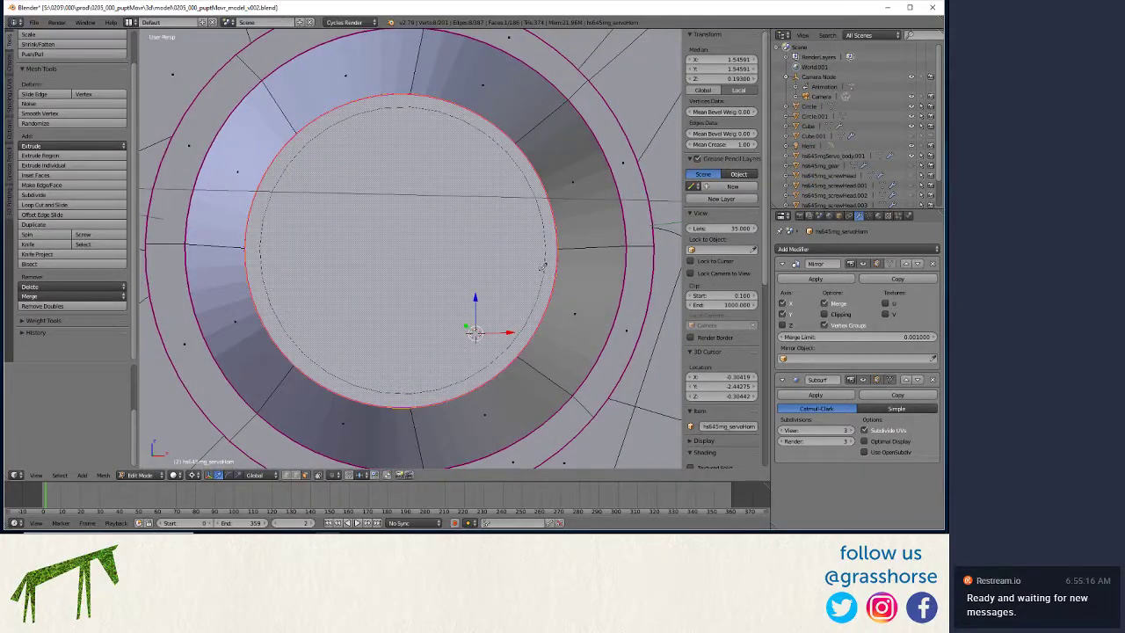
key(k)
key(ctrl)
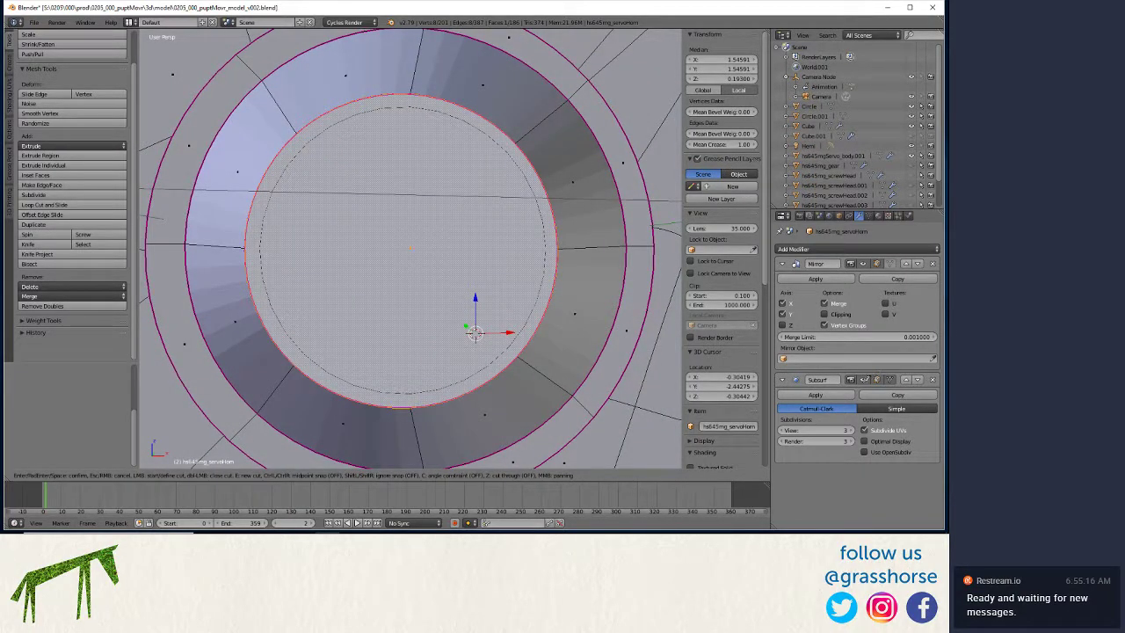
key(Escape)
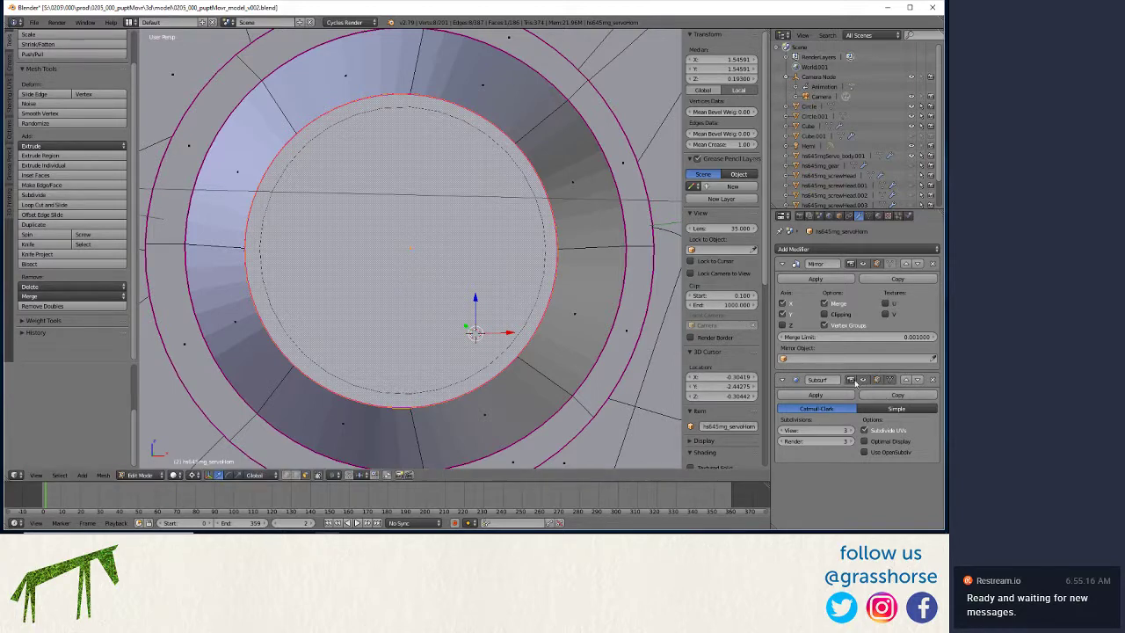
click(863, 384)
- Knife-cut the octagonal floor corner to corner, horizontally then vertically
key(k)
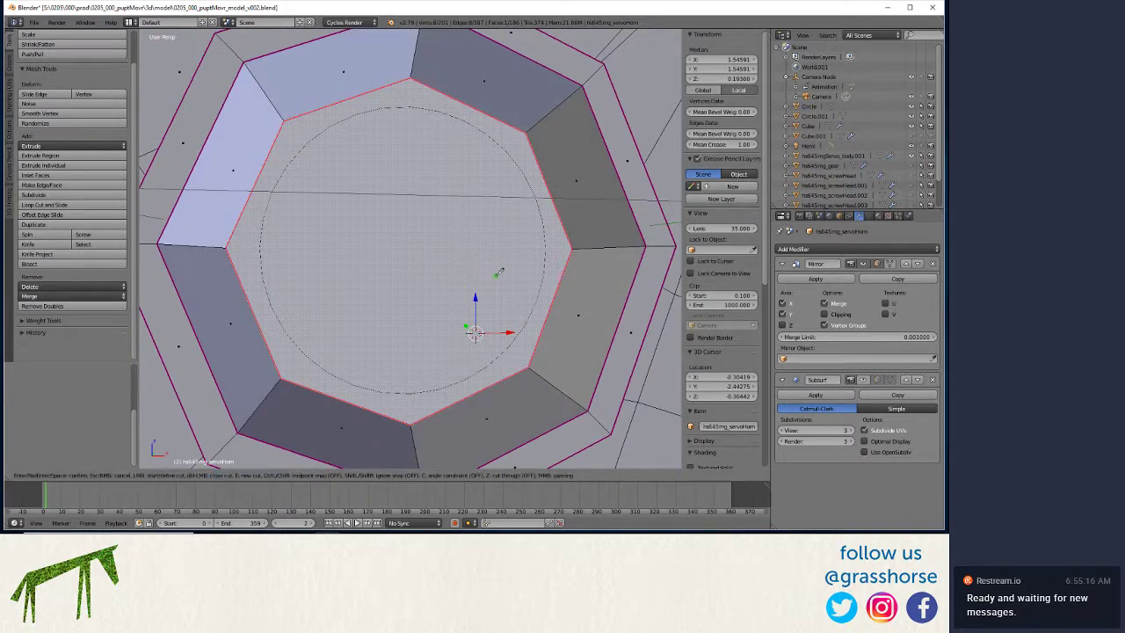
click(572, 250)
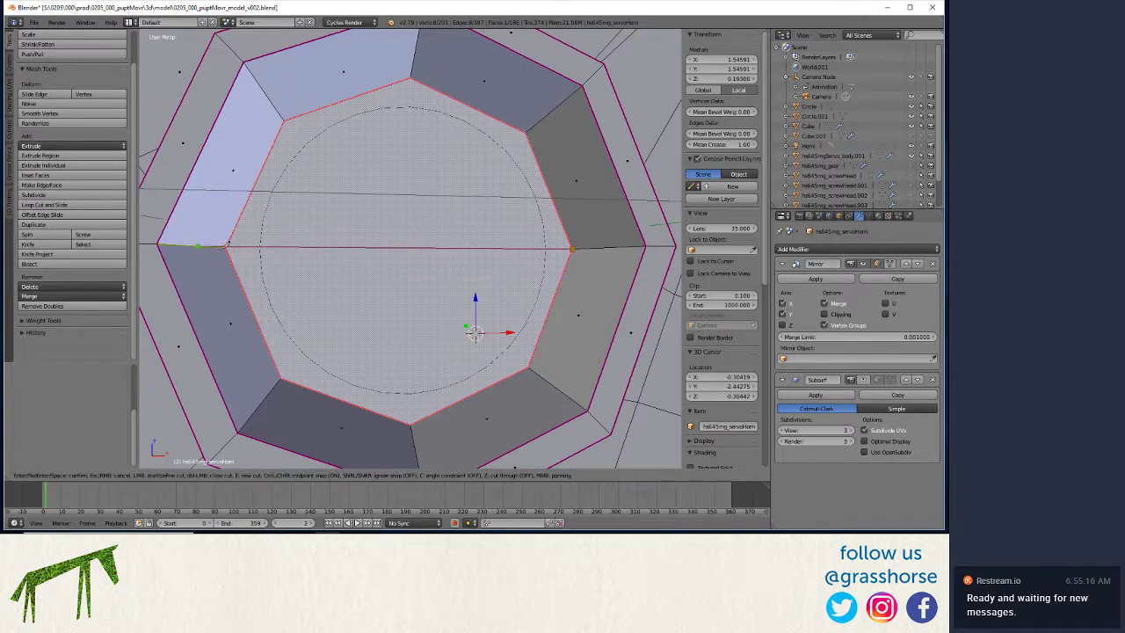
click(227, 249)
key(Return)
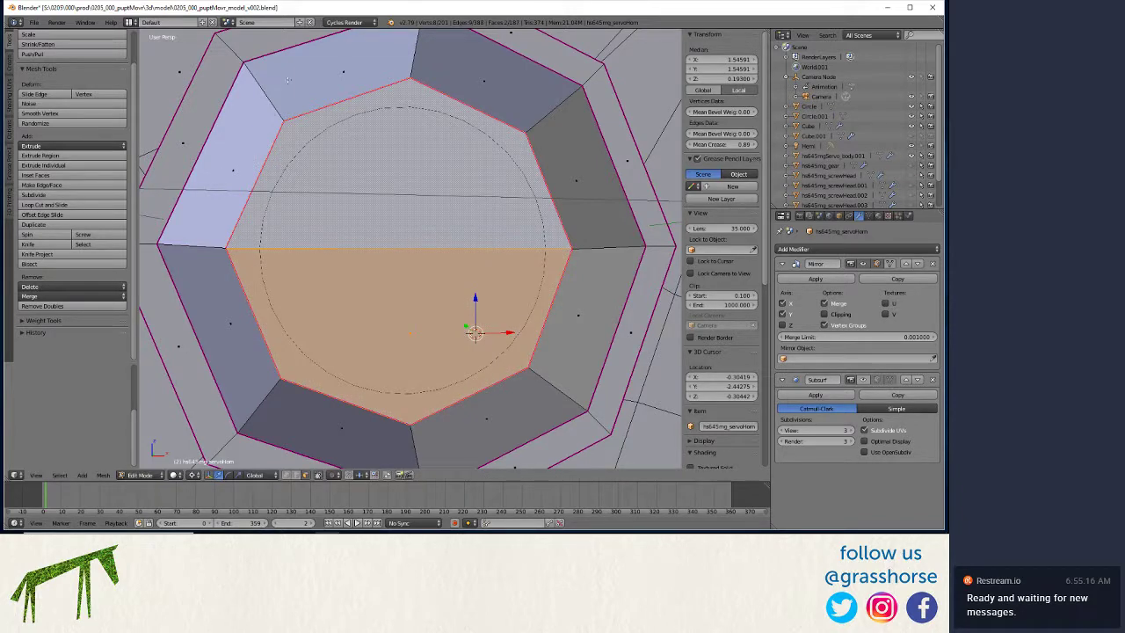
key(k)
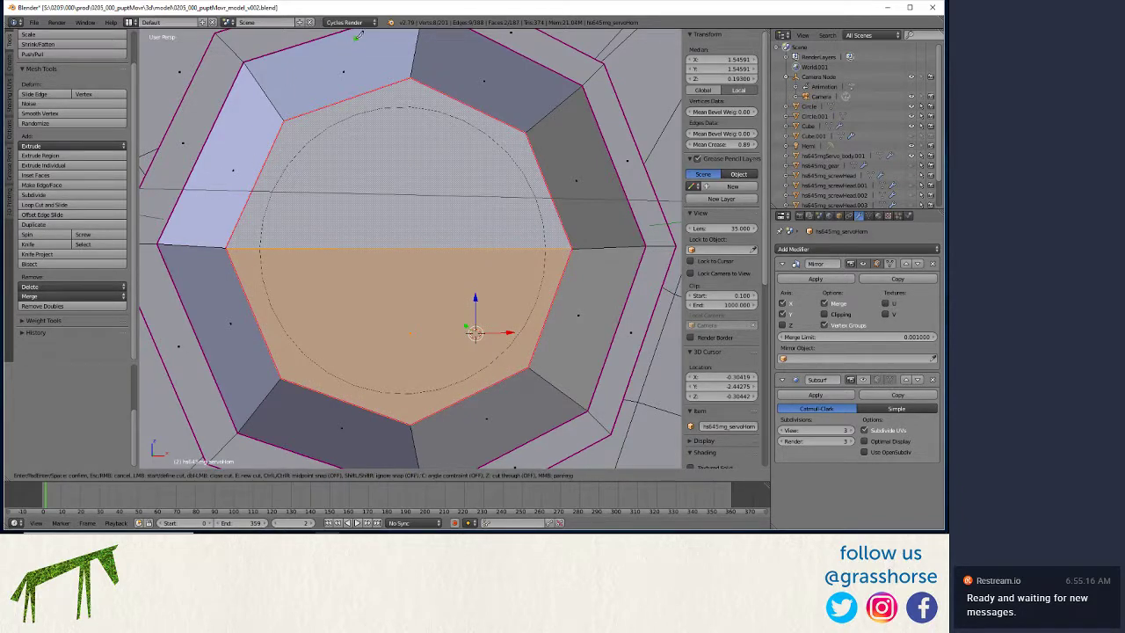
key(ctrl)
click(410, 78)
click(411, 422)
key(Return)
- Re-enable Subsurf edit-mode smoothing and orbit to check all four holes
scroll(410, 422, down, 12)
scroll(413, 426, up, 5)
middle_drag(421, 428, 492, 386)
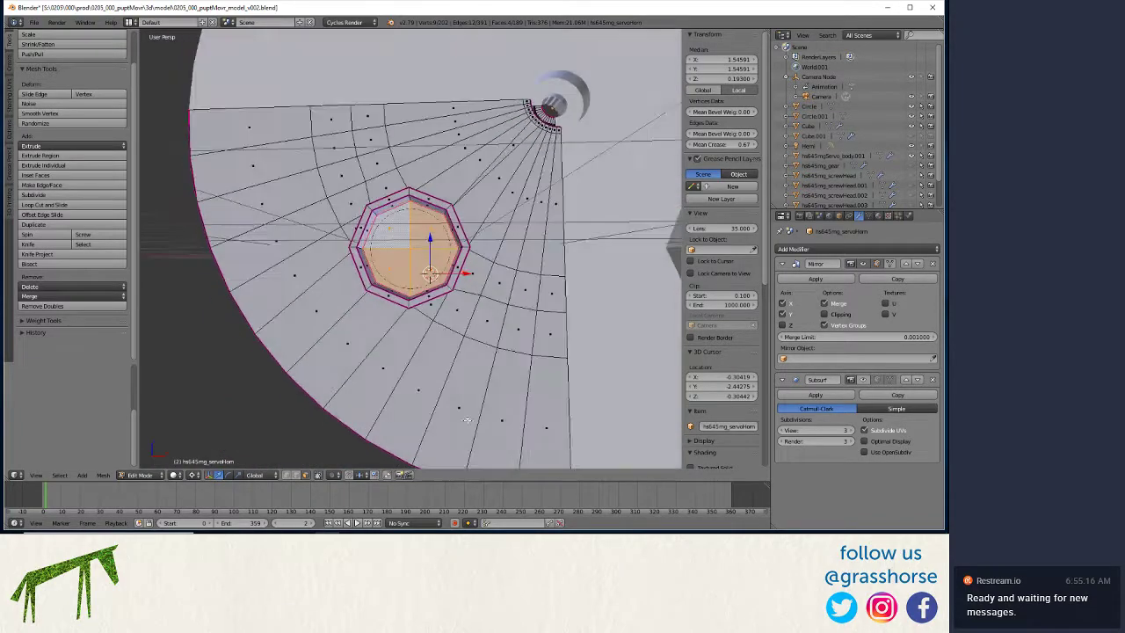
click(864, 380)
middle_drag(413, 290, 421, 358)
scroll(421, 358, down, 8)
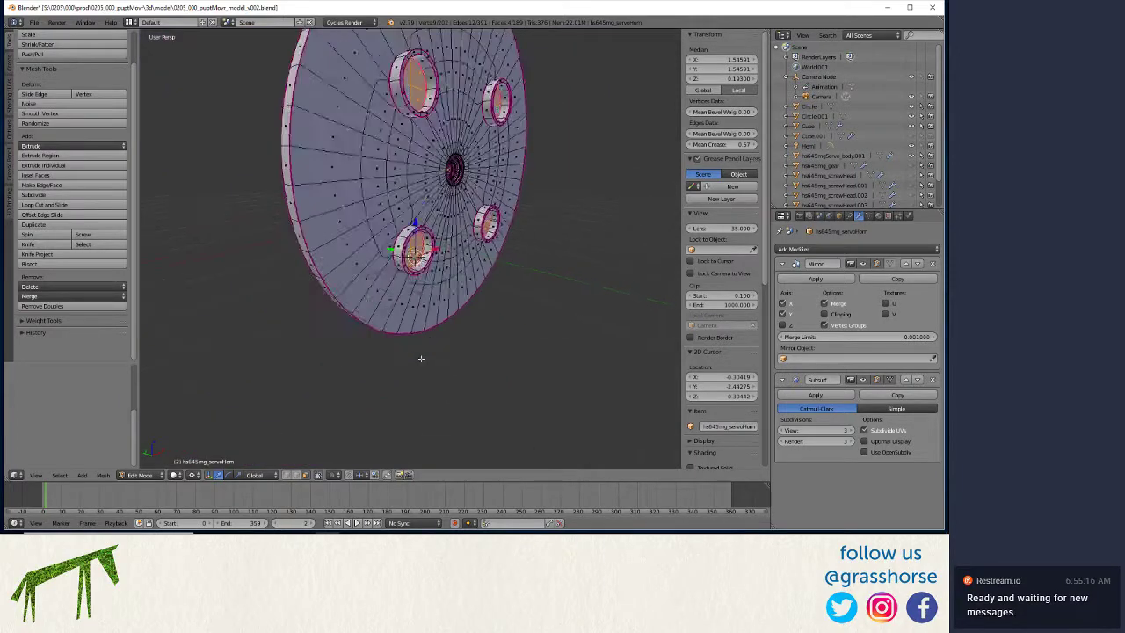
scroll(420, 357, up, 8)
middle_drag(398, 313, 379, 331)
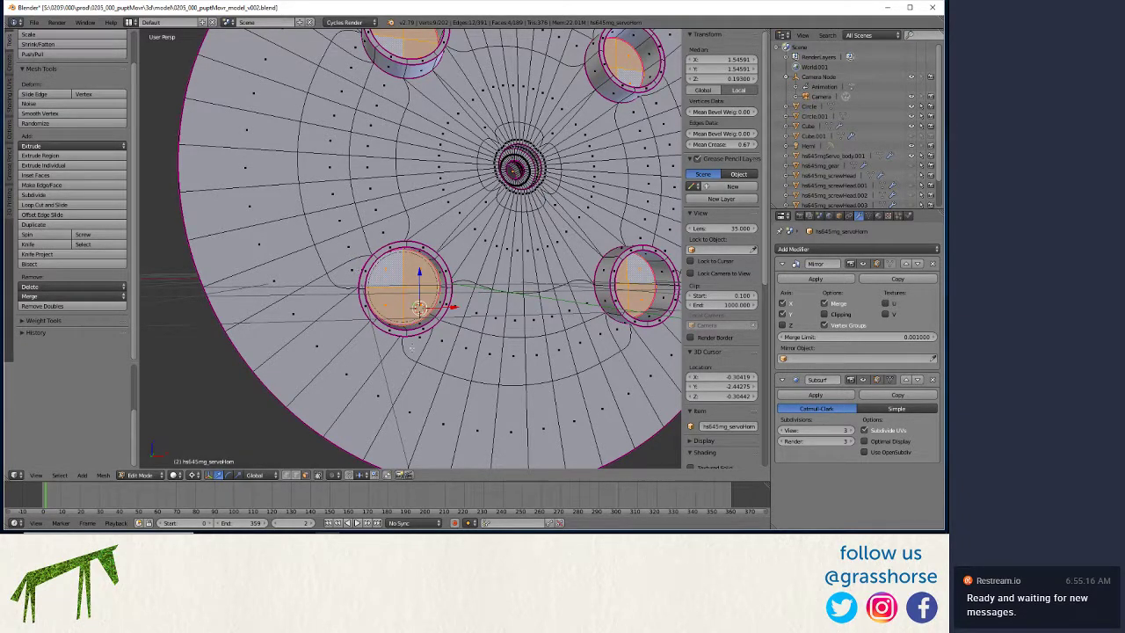
middle_drag(286, 349, 347, 346)
scroll(347, 346, down, 2)
scroll(375, 343, up, 3)
scroll(380, 344, down, 1)
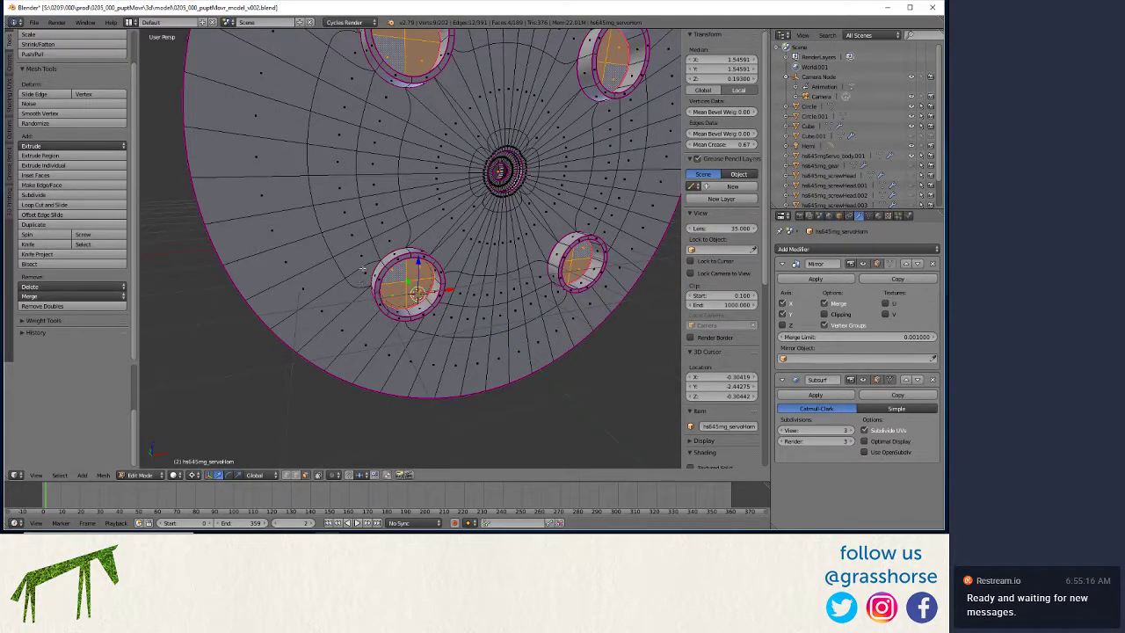
scroll(477, 274, down, 3)
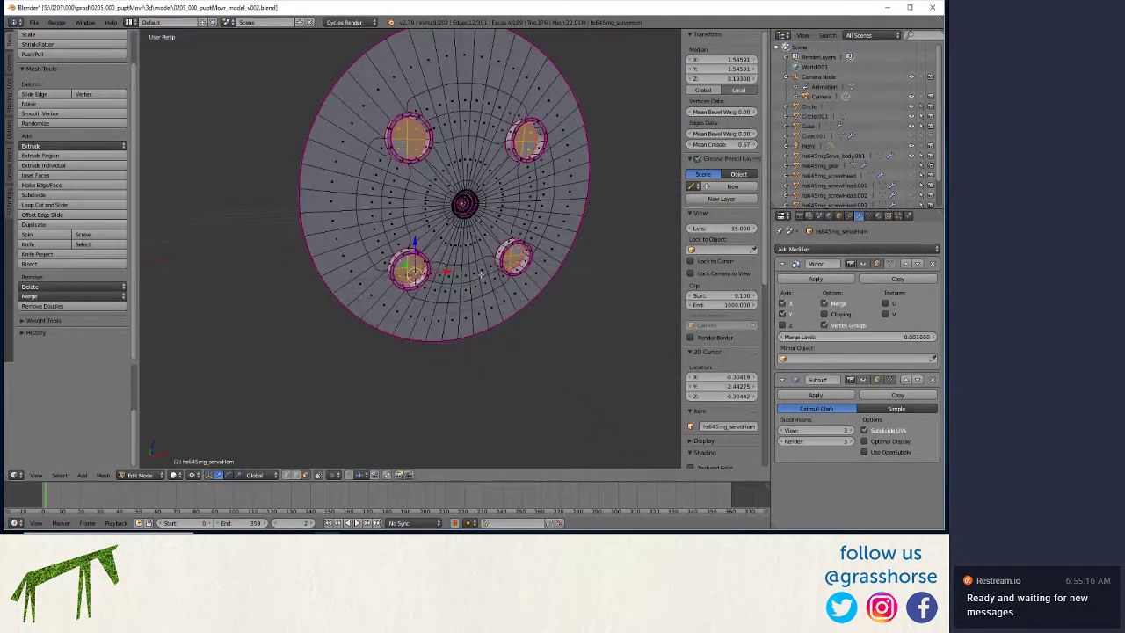
middle_drag(545, 260, 528, 253)
scroll(528, 253, up, 4)
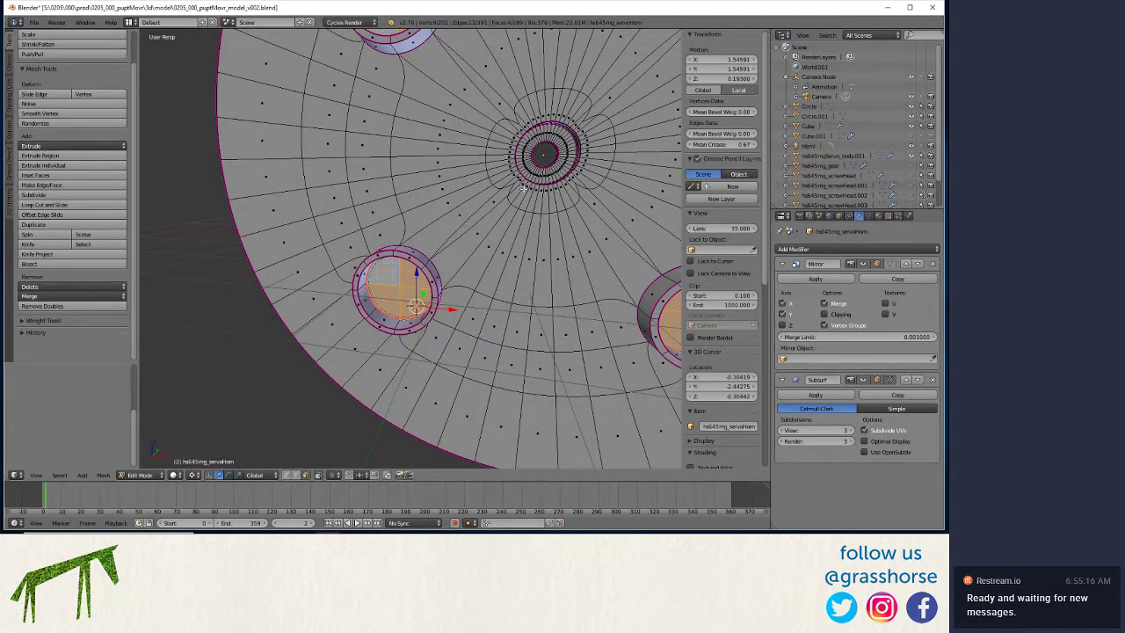
scroll(526, 186, down, 4)
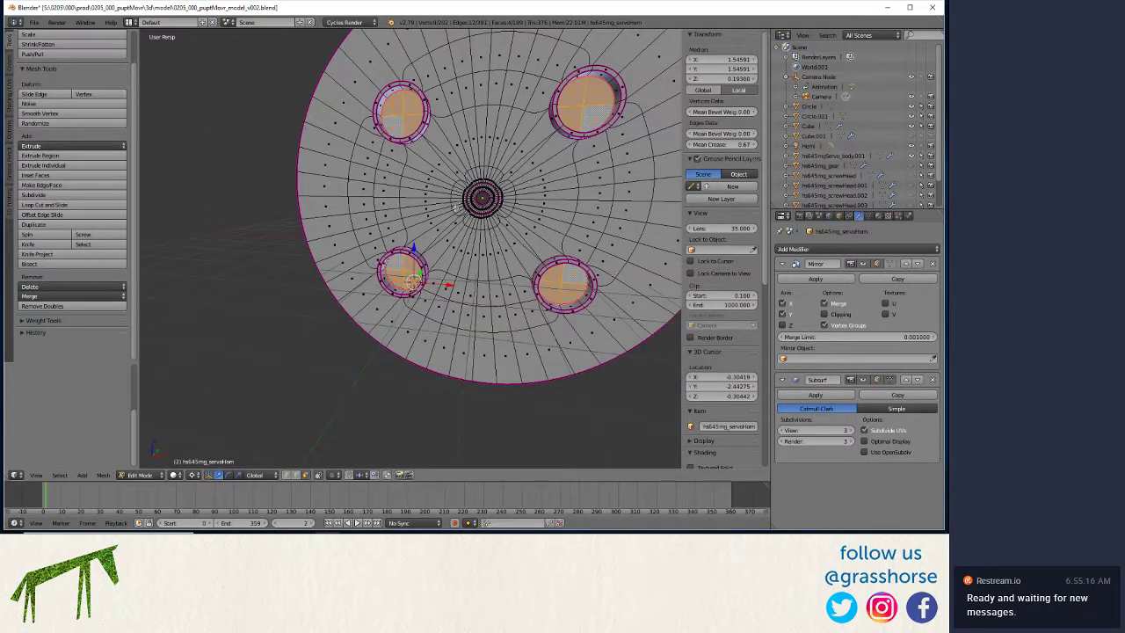
middle_drag(456, 208, 518, 167)
scroll(474, 194, up, 4)
scroll(528, 161, down, 1)
scroll(550, 120, down, 3)
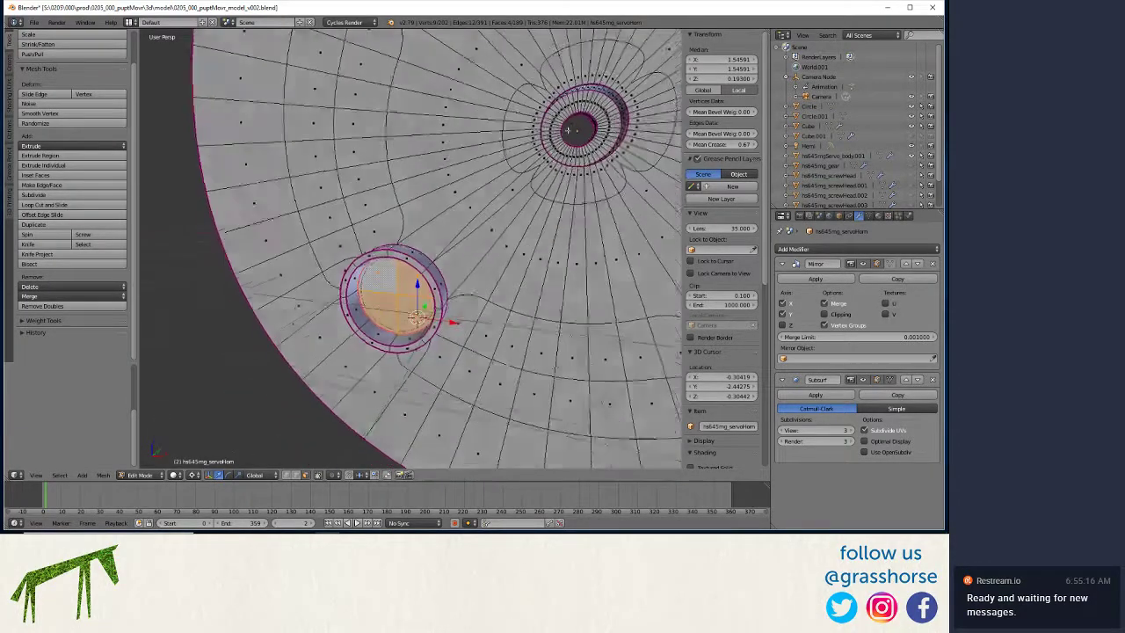
middle_drag(549, 119, 424, 235)
scroll(459, 230, down, 3)
scroll(459, 234, up, 1)
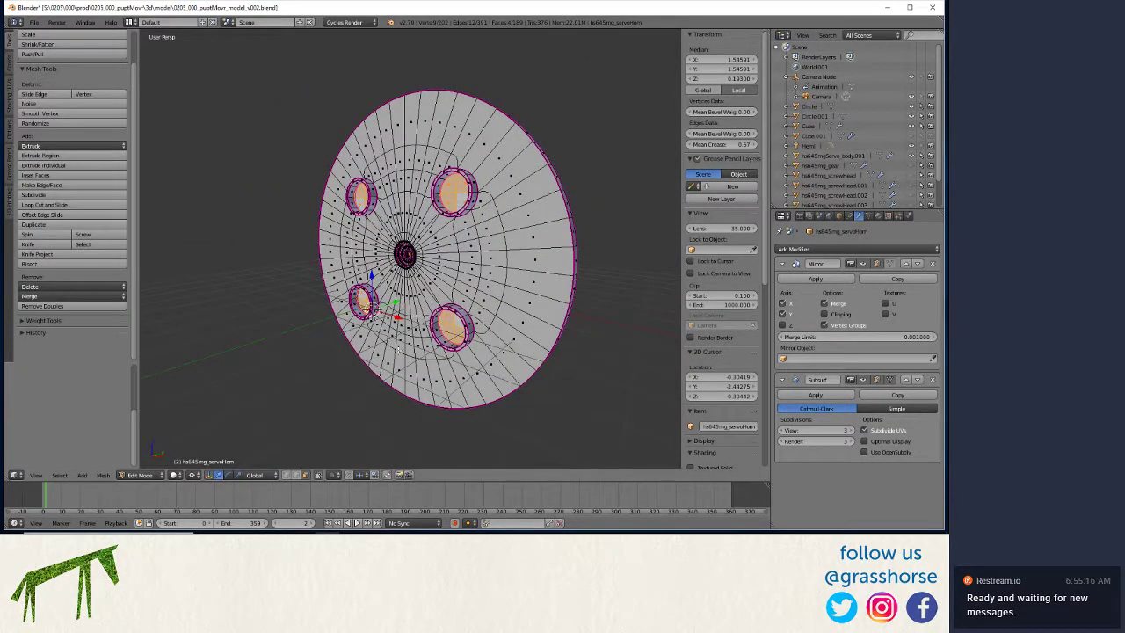
middle_drag(424, 235, 448, 236)
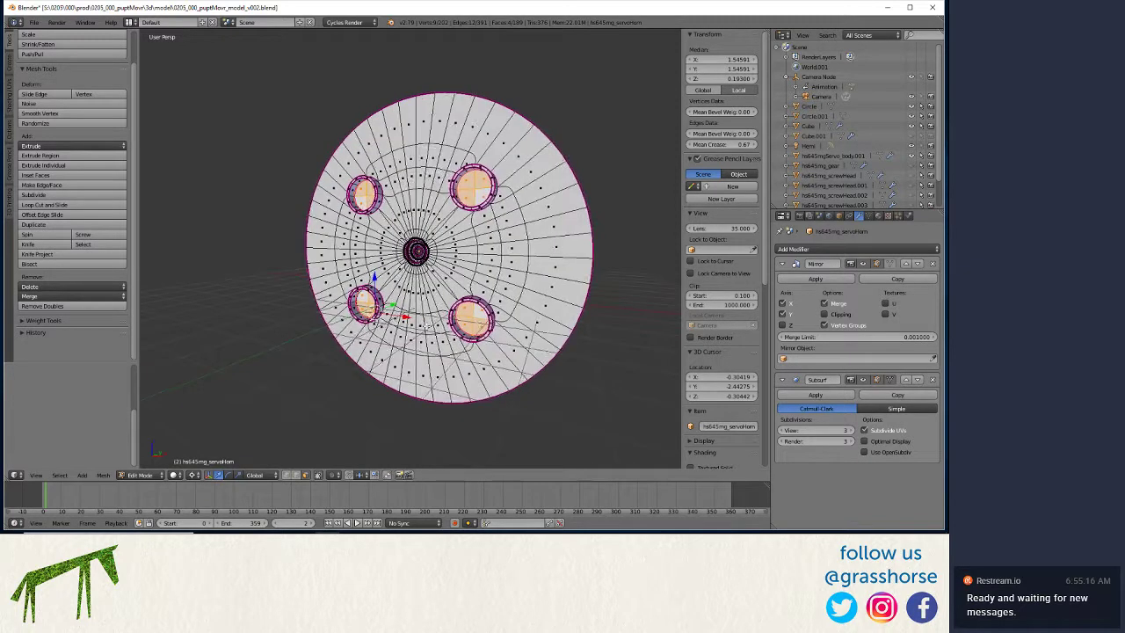
- In object mode, duplicate the servo horn in place
key(Tab)
middle_drag(428, 328, 385, 346)
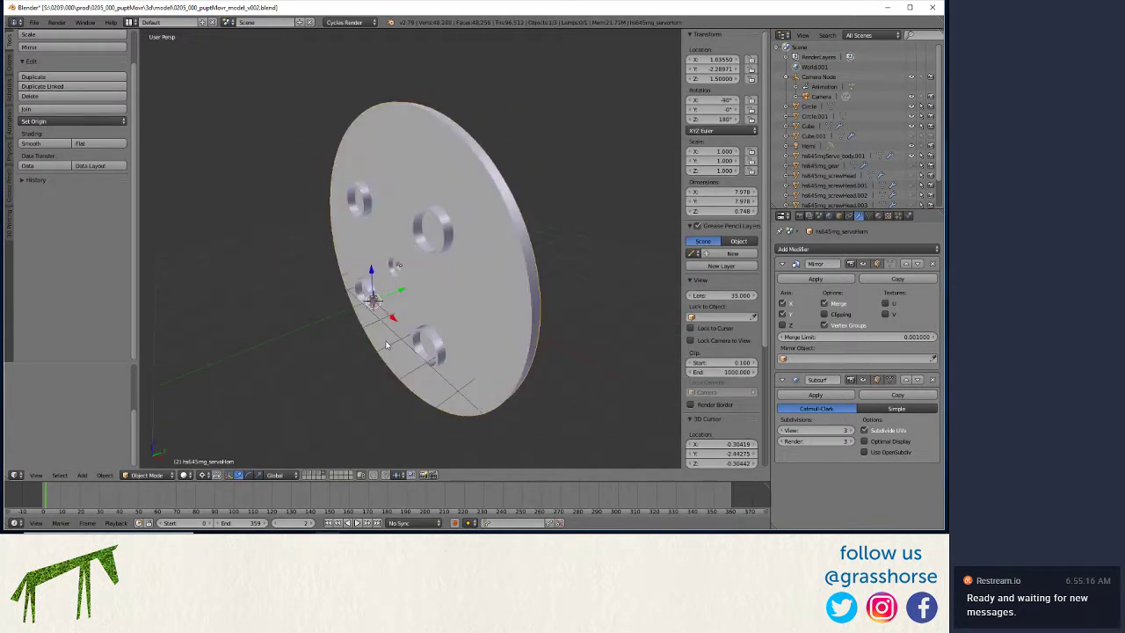
key(shift+d)
right_click(392, 355)
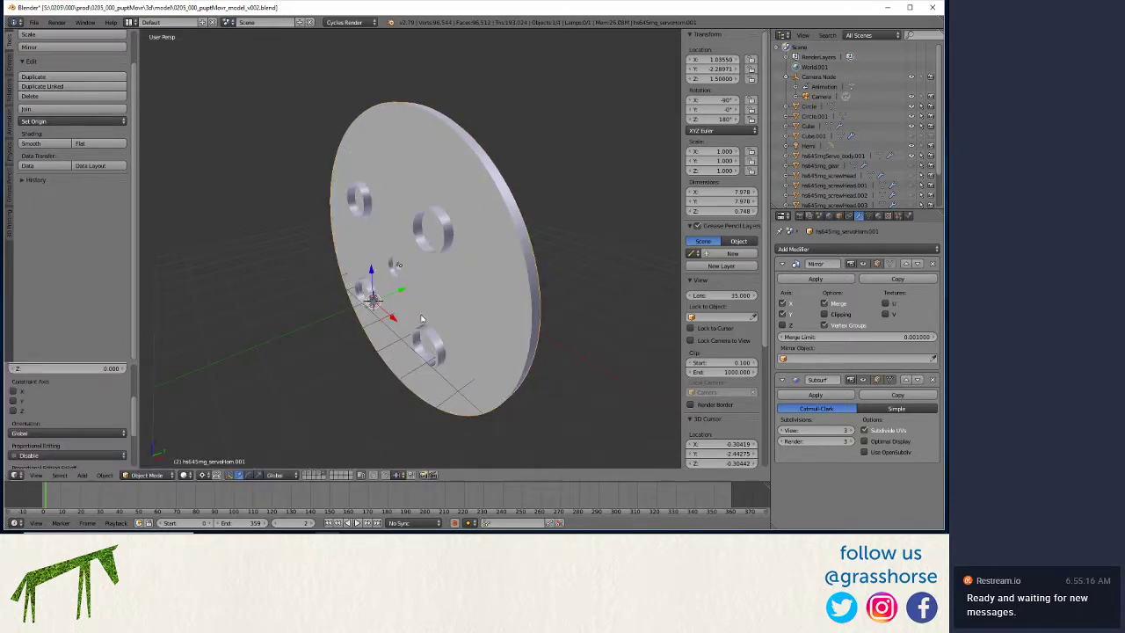
middle_drag(423, 320, 394, 318)
- In the duplicate's mesh, grow the selection around the centre hole and snap the 3D cursor to its rim edge
key(Tab)
middle_drag(411, 273, 406, 275)
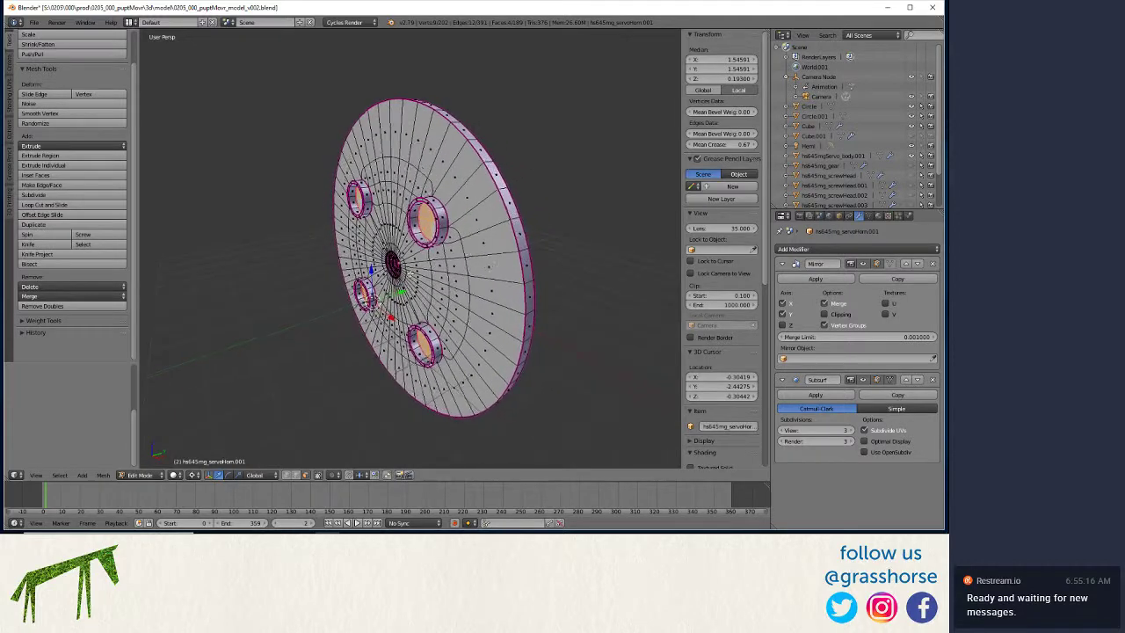
scroll(395, 276, up, 6)
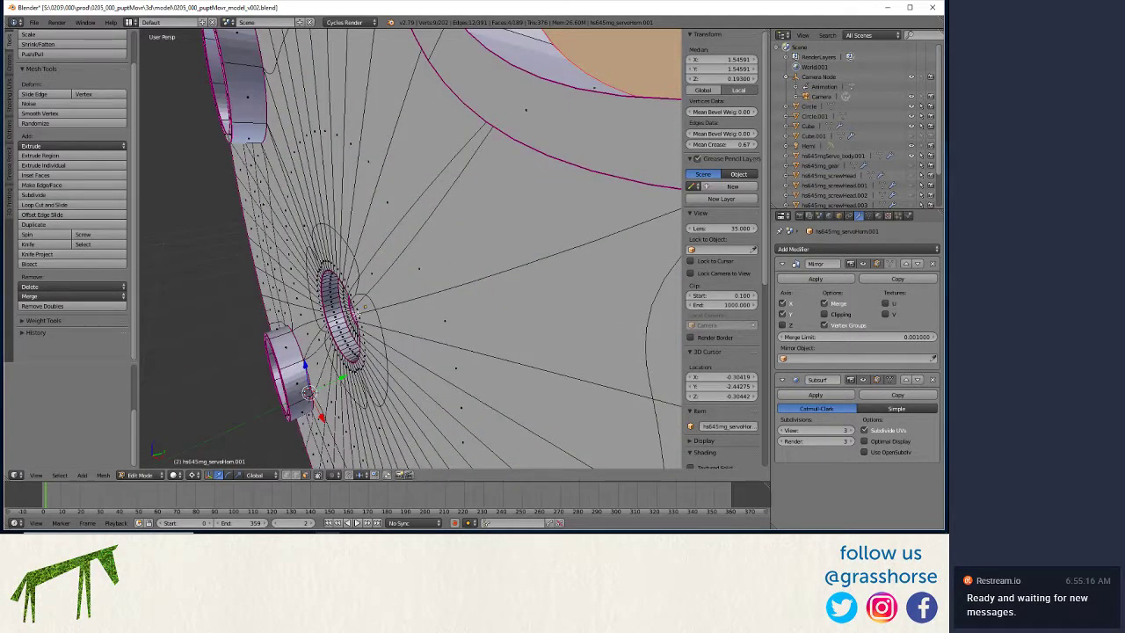
key(ctrl+KP_Add)
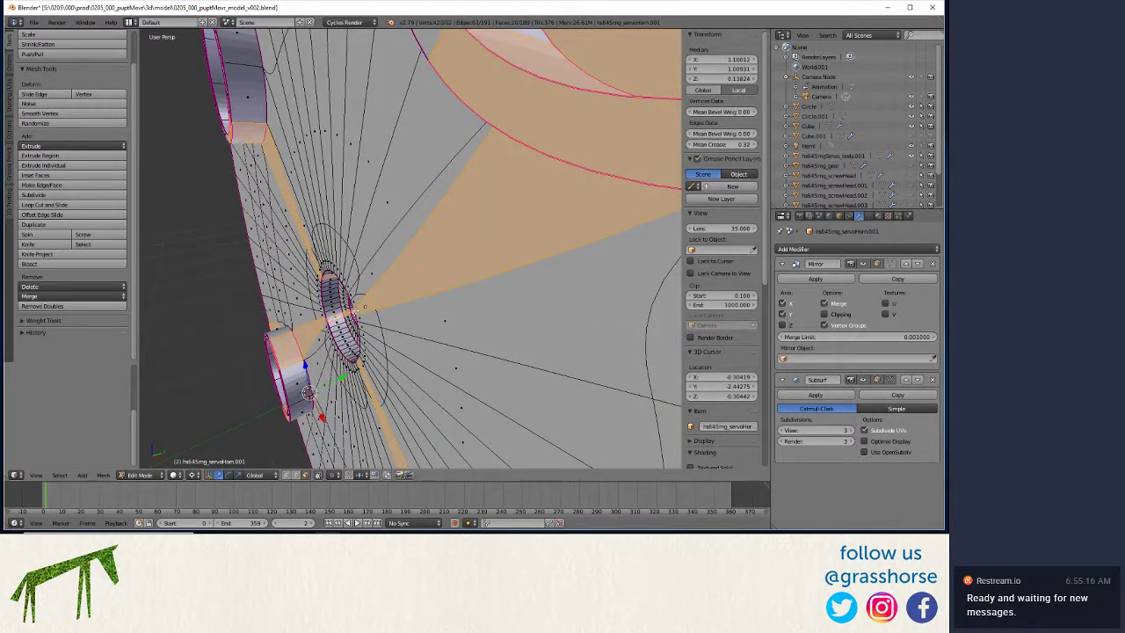
middle_drag(365, 307, 446, 398)
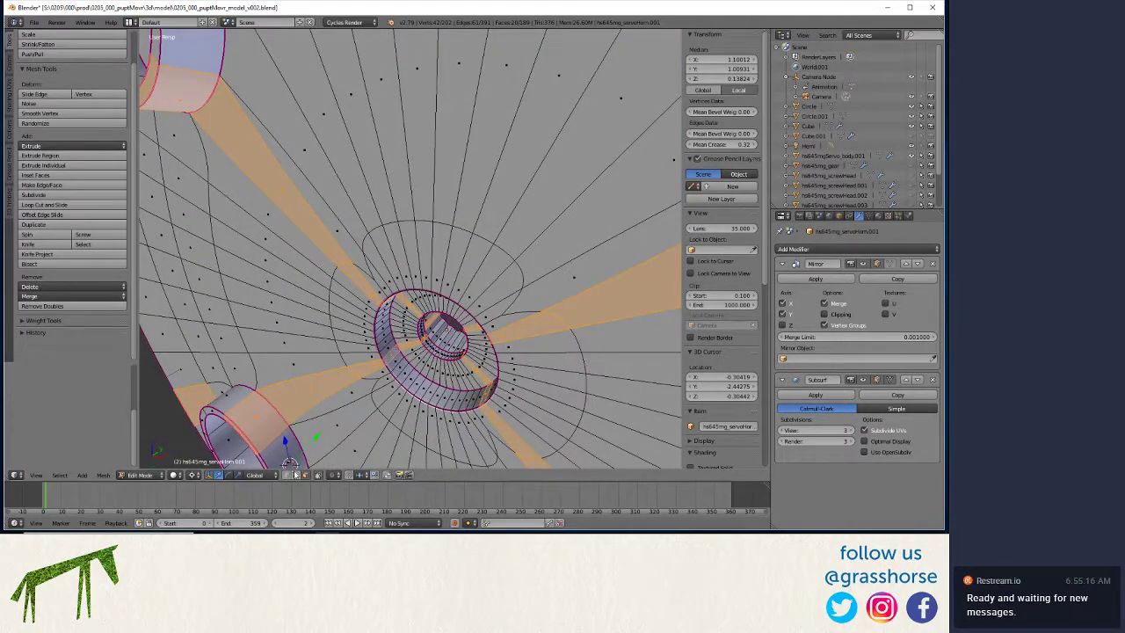
alt+right_click(485, 329)
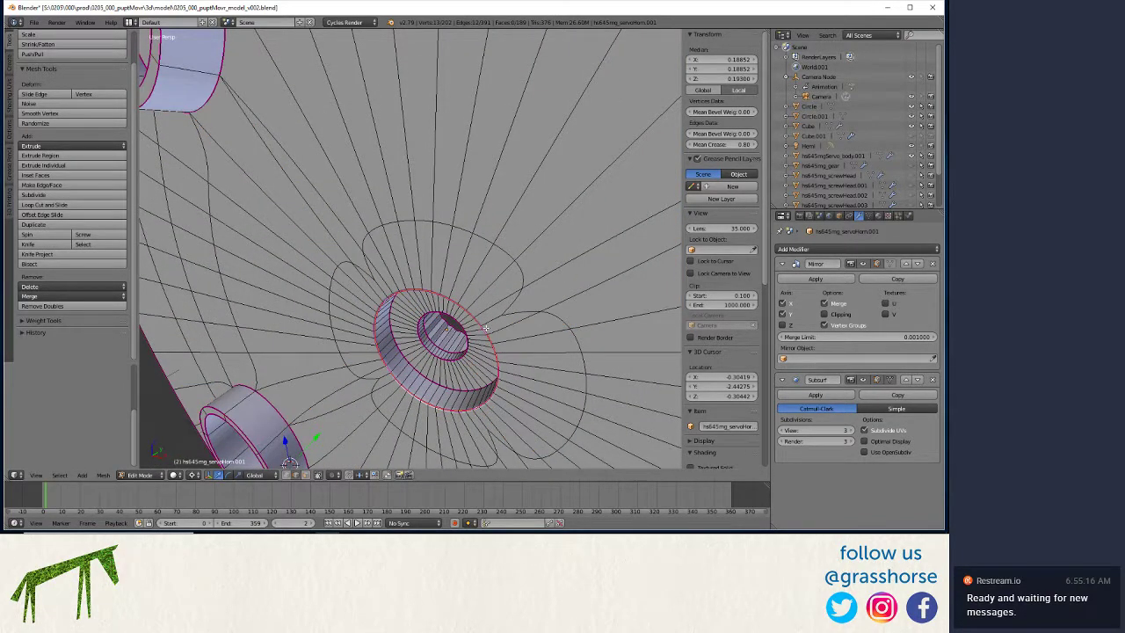
key(shift+s)
click(485, 328)
- Scale the selection, then the whole mesh, by -1 along Y, and return to object mode
scroll(318, 171, down, 5)
middle_drag(464, 302, 413, 299)
text(sy)
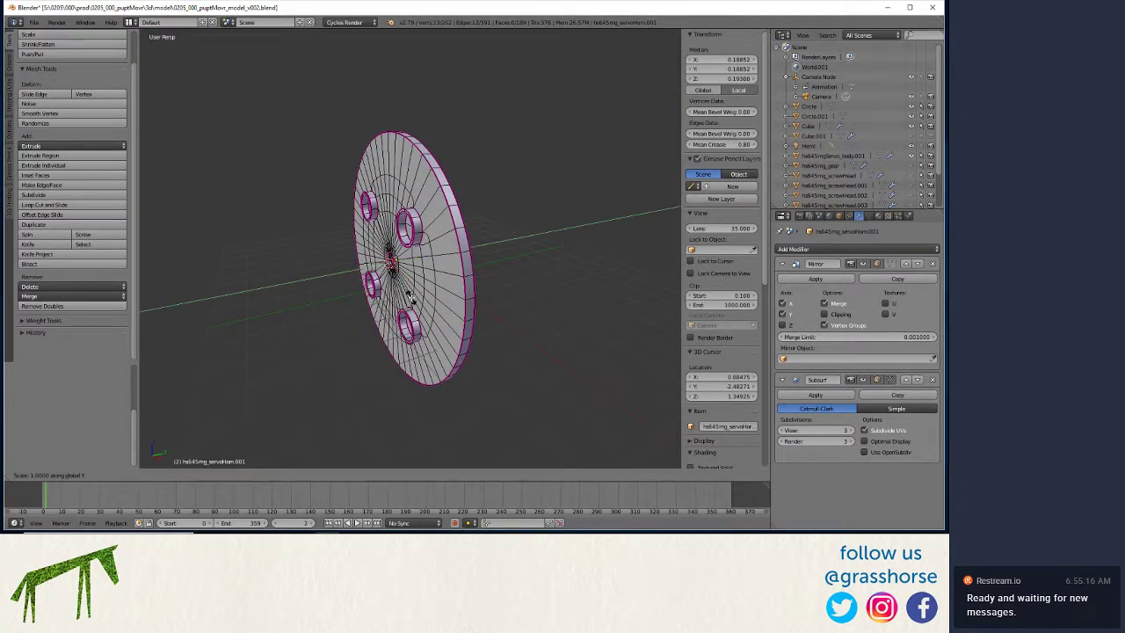
text(-1)
key(Return)
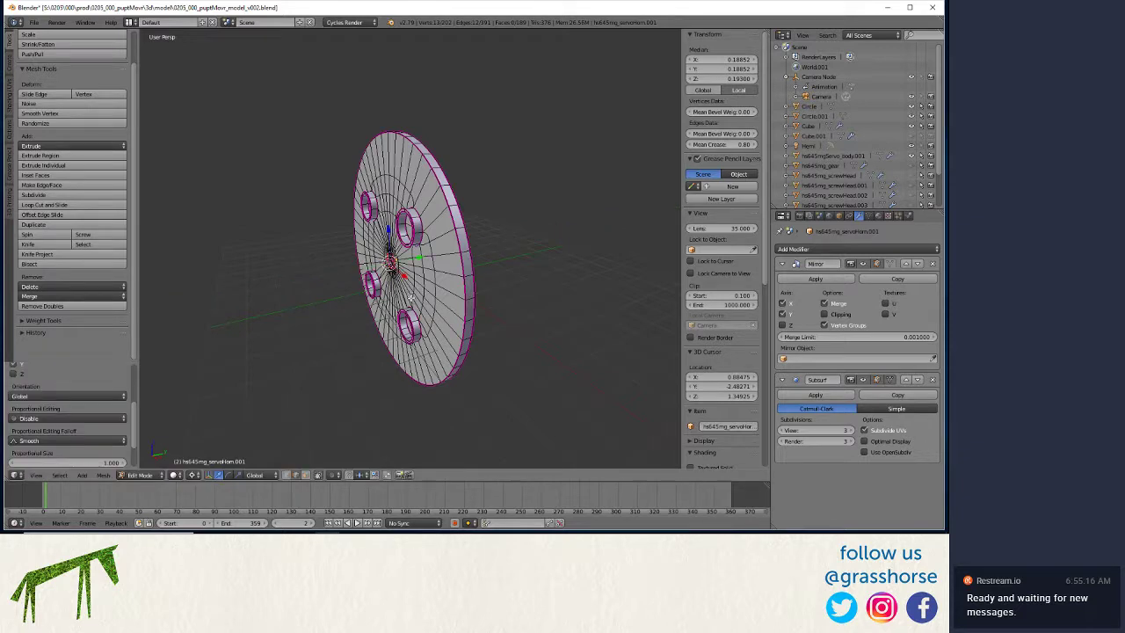
key(a)
text(s)
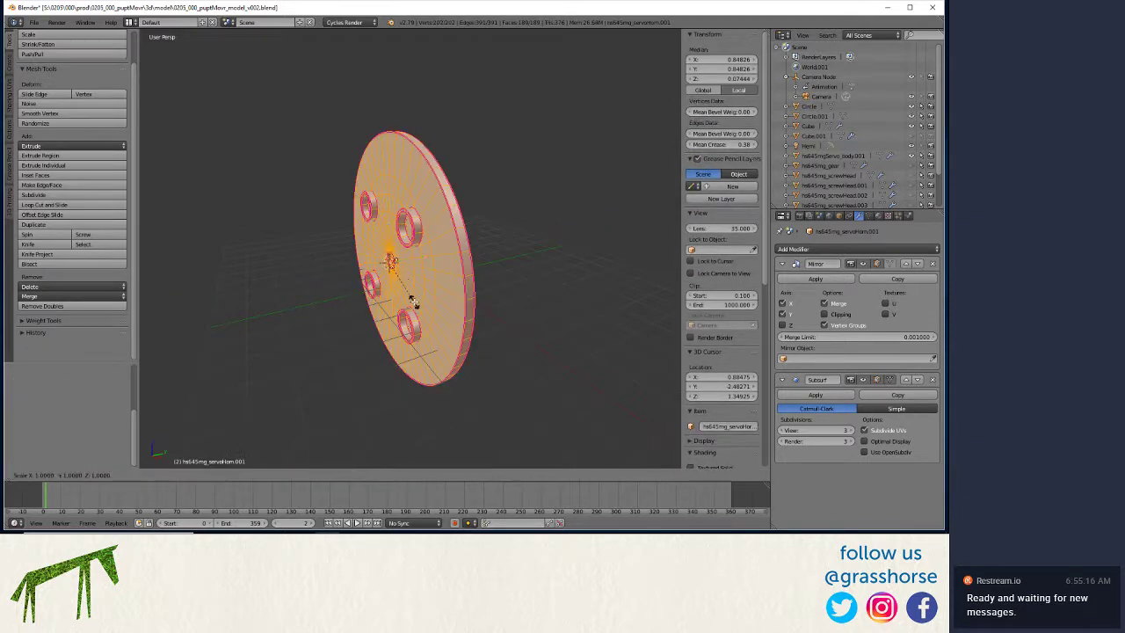
text(y)
text(-1)
key(Return)
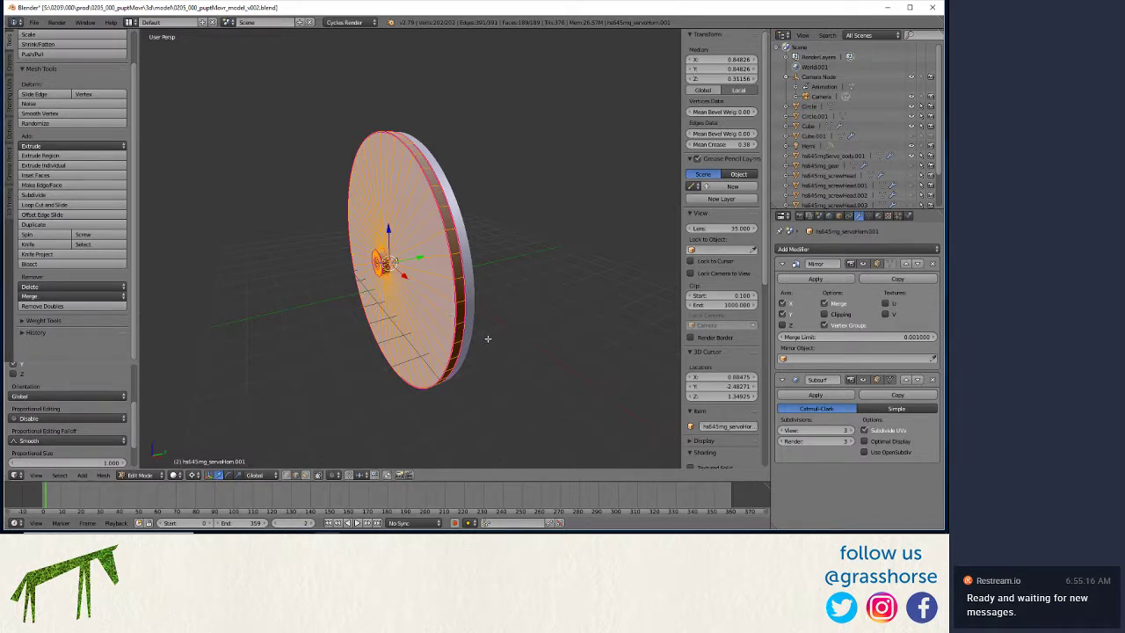
mouse_move(485, 337)
middle_down()
mouse_move(459, 337)
mouse_move(470, 342)
middle_up()
key(Tab)
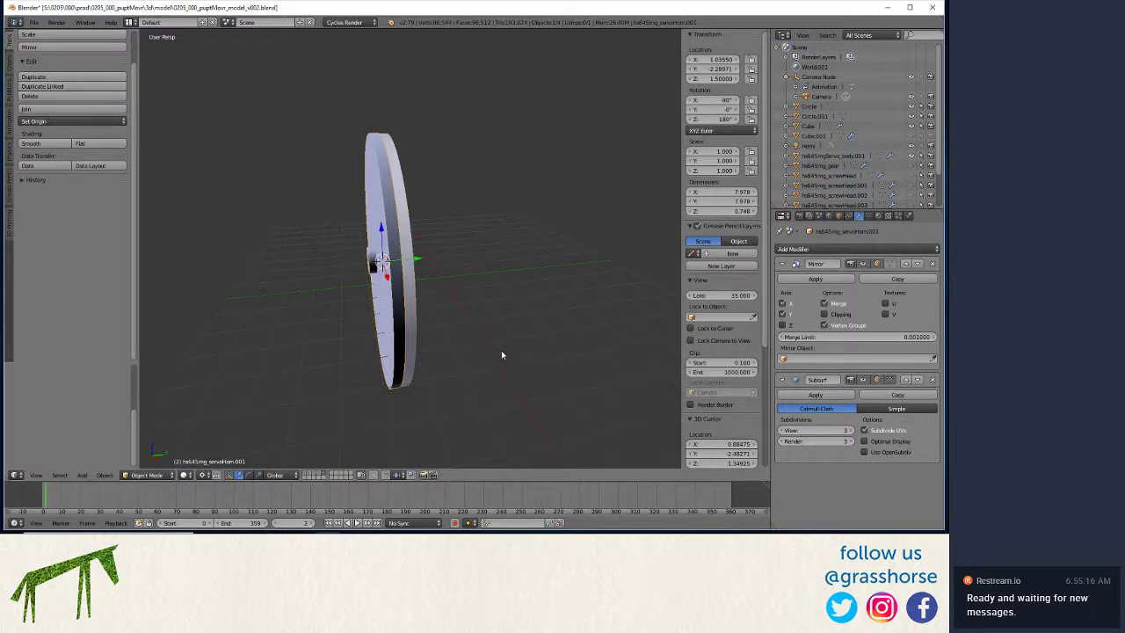
- Slide the flipped disc along the Y axis so it sits apart from the original
key(g)
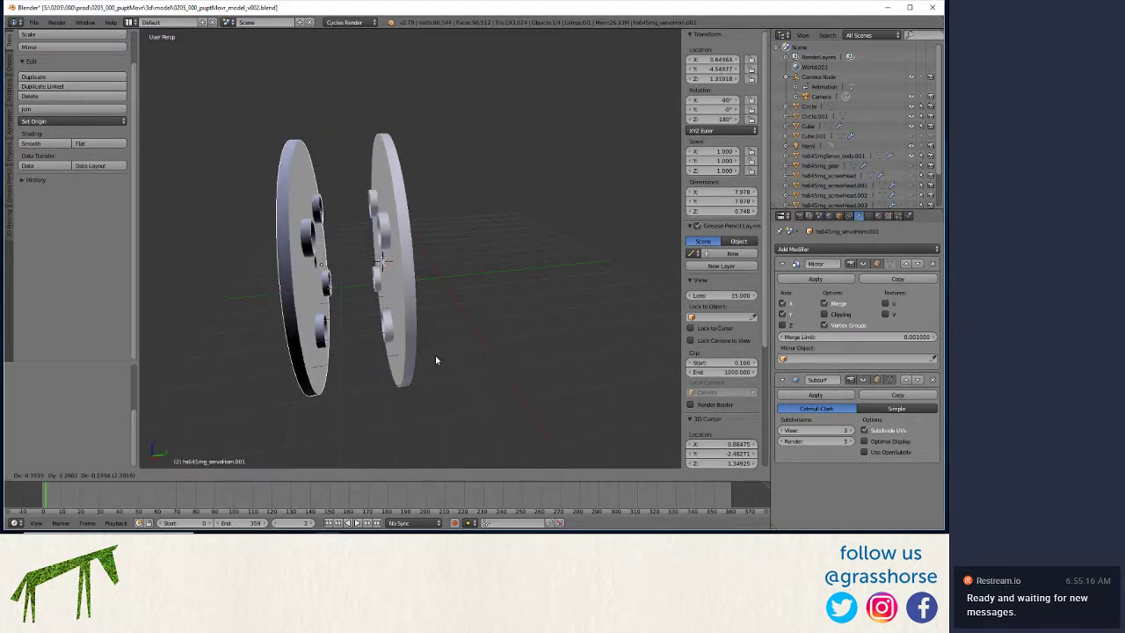
key(y)
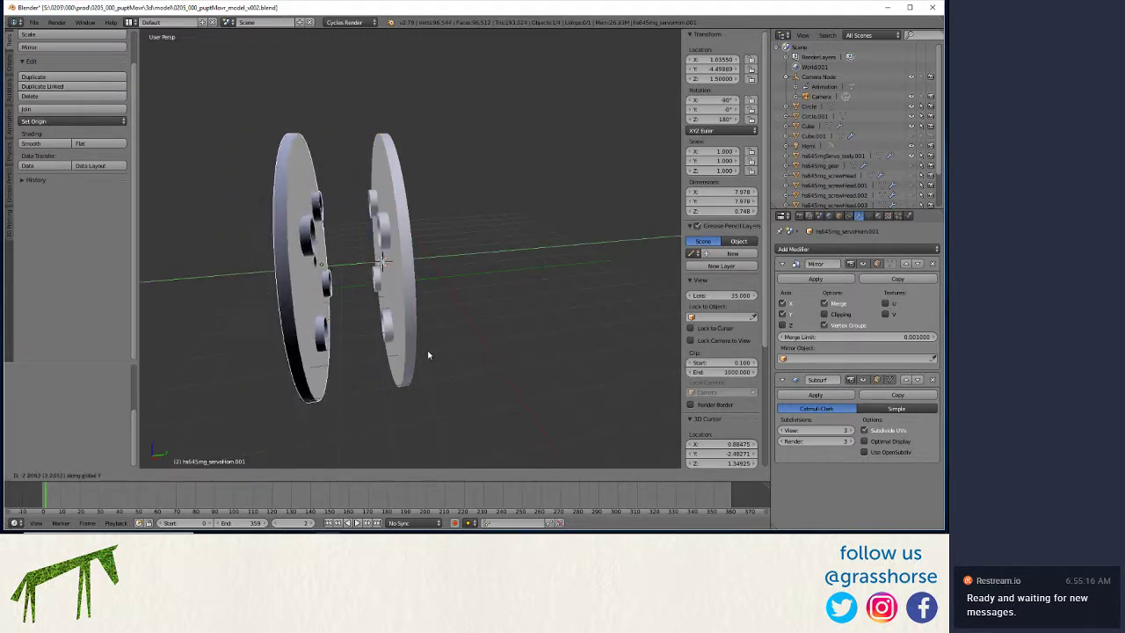
click(408, 356)
mouse_move(322, 360)
middle_down()
mouse_move(369, 356)
mouse_move(319, 349)
middle_up()
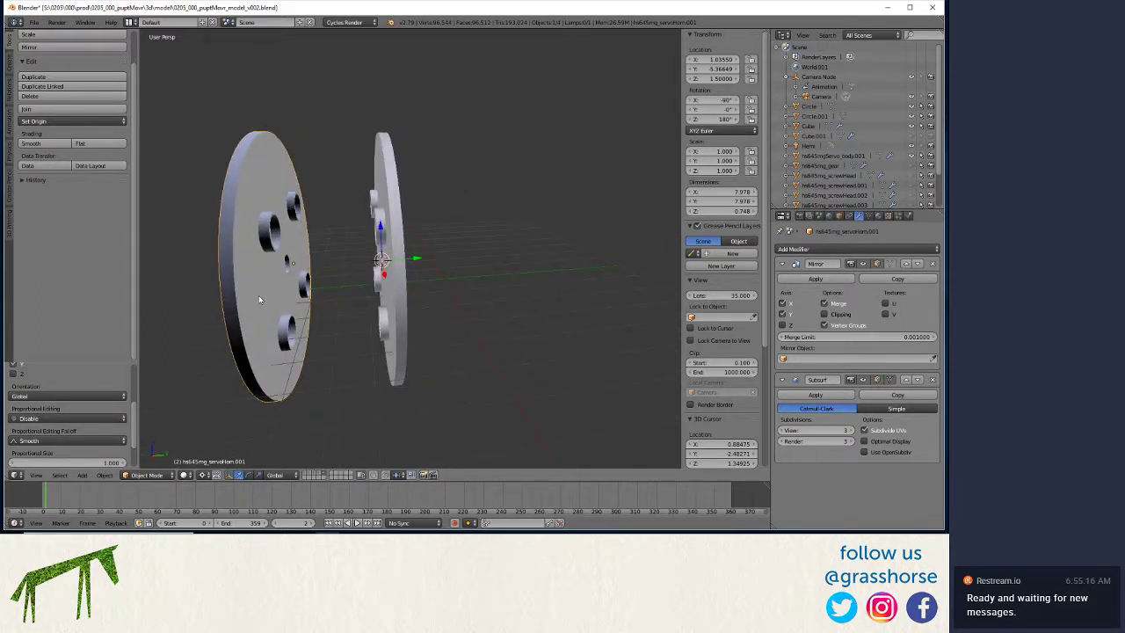
- Enter Edit Mode on the disc and switch to an orthographic right-side view
key(Tab)
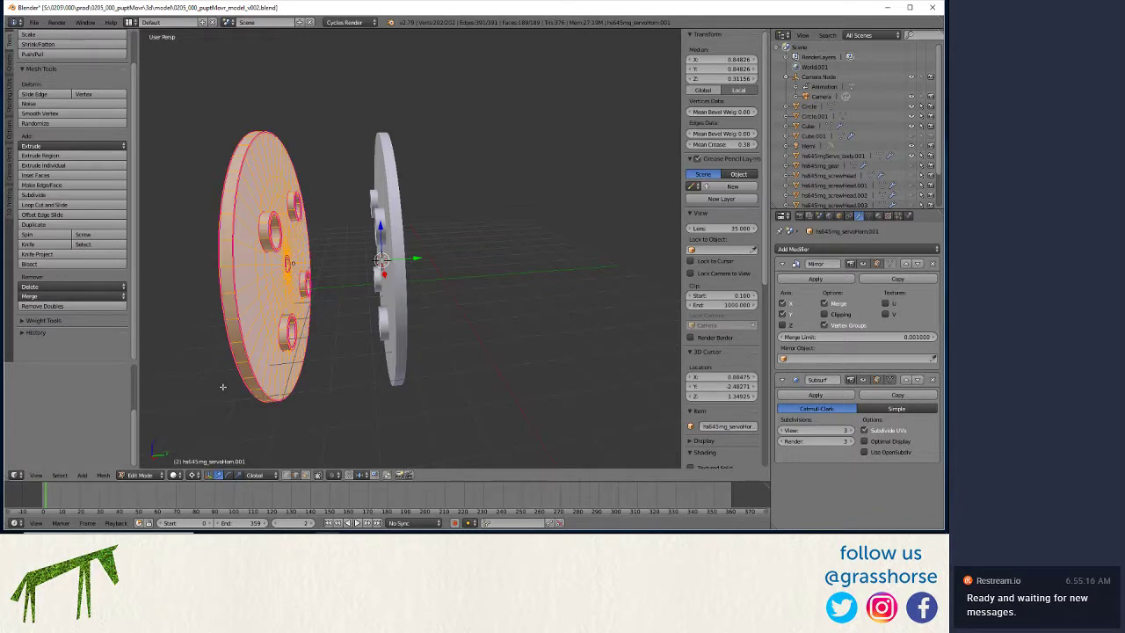
middle_drag(210, 309, 398, 288)
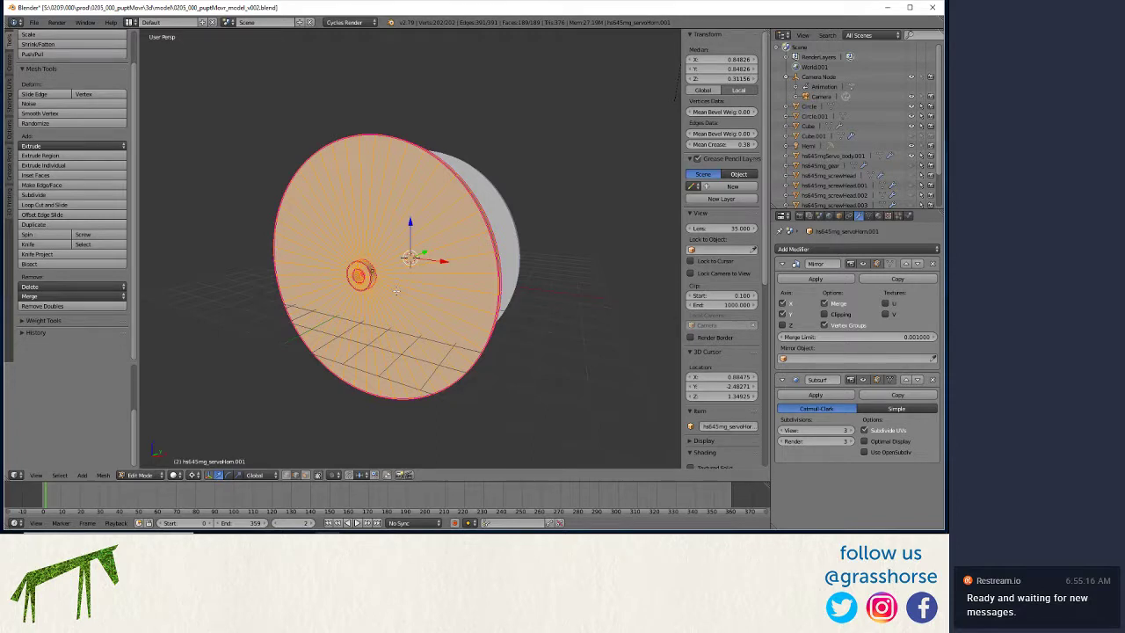
key(Tab)
key(KP_1)
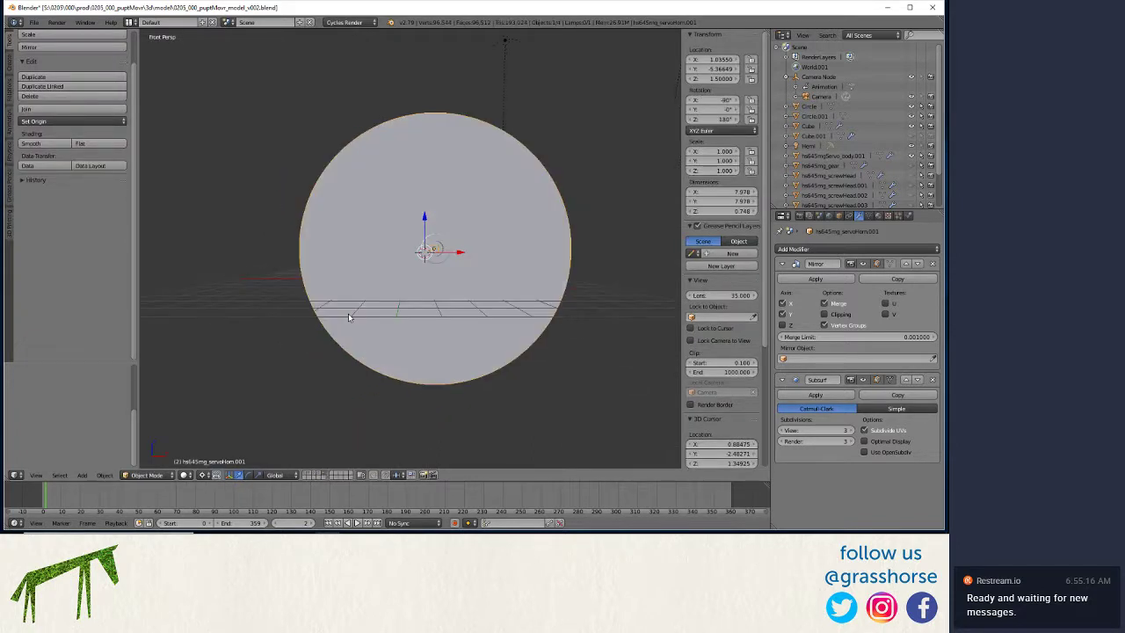
middle_drag(490, 326, 367, 289)
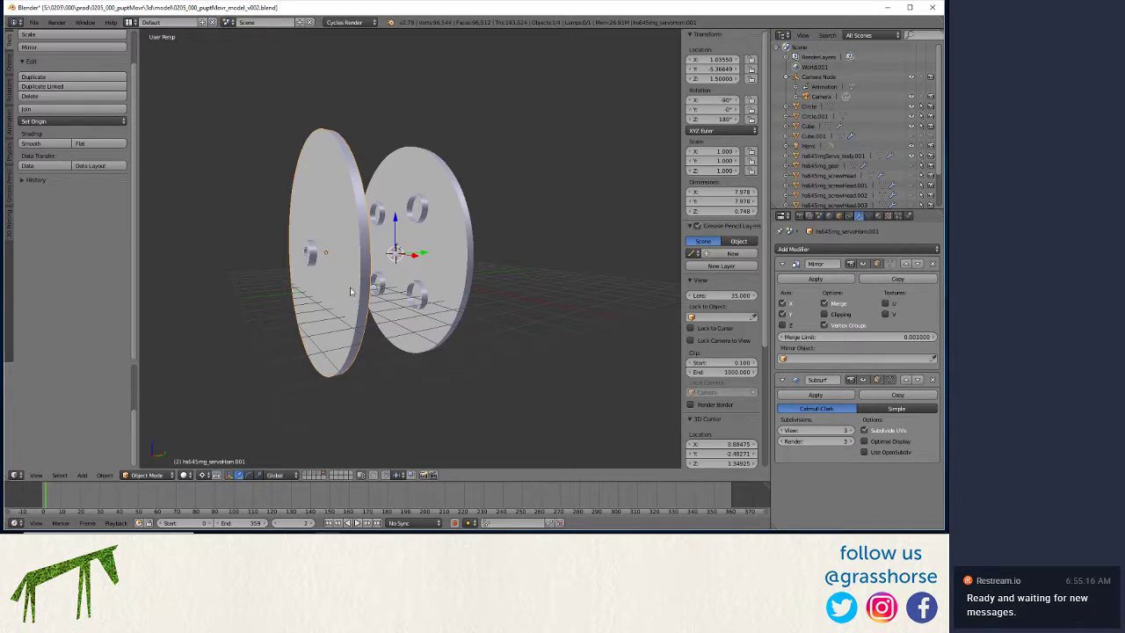
scroll(349, 291, up, 4)
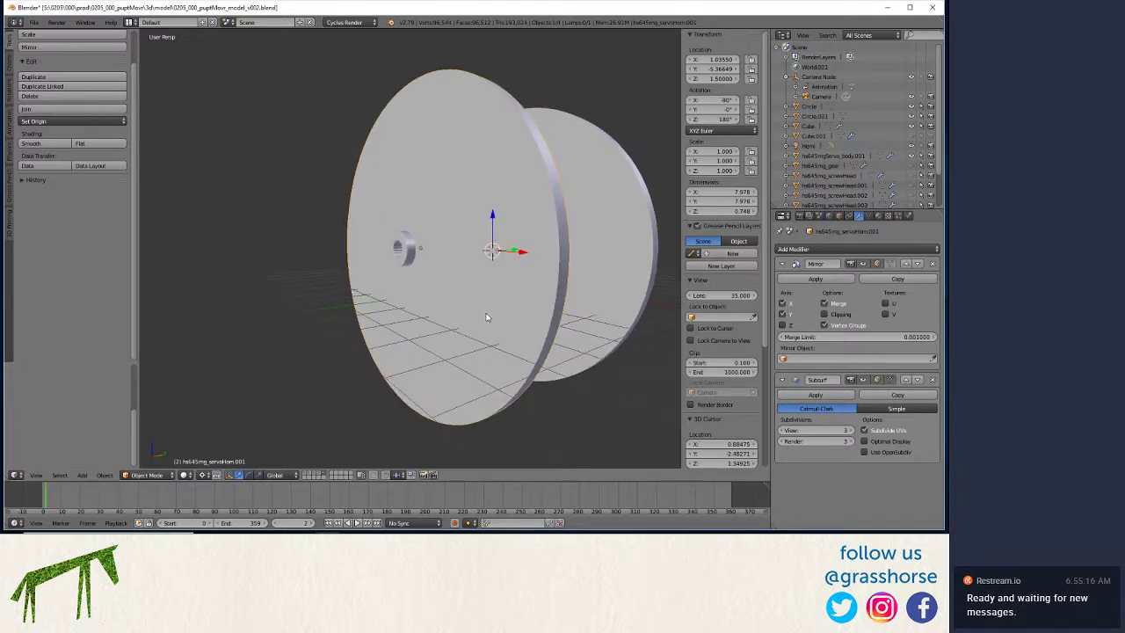
middle_drag(486, 313, 459, 306)
key(Tab)
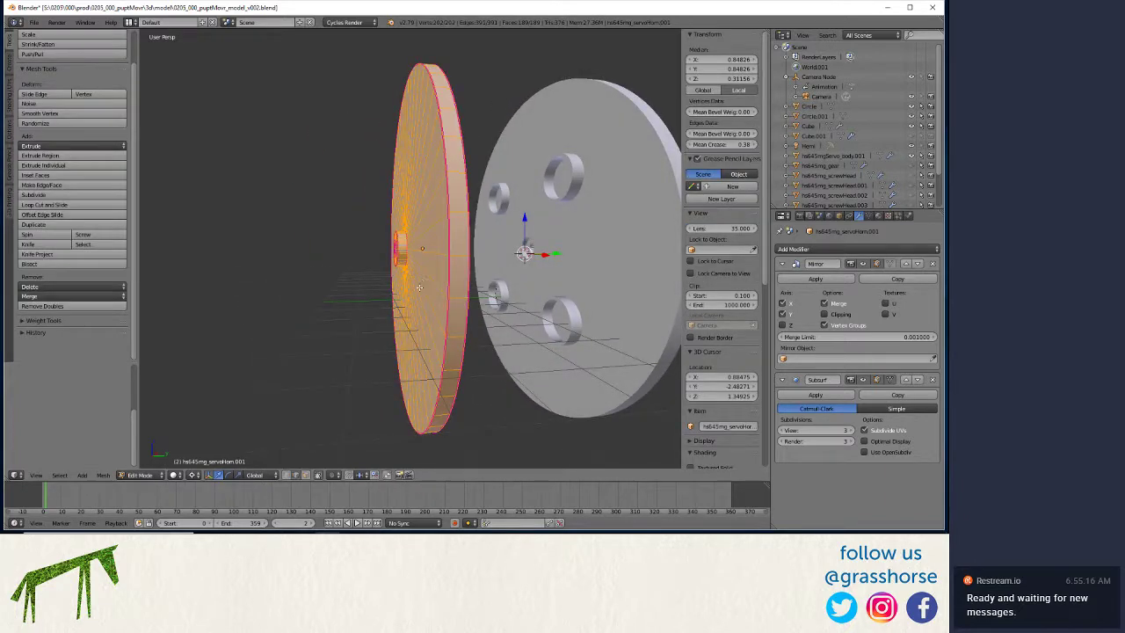
key(KP_1)
key(KP_3)
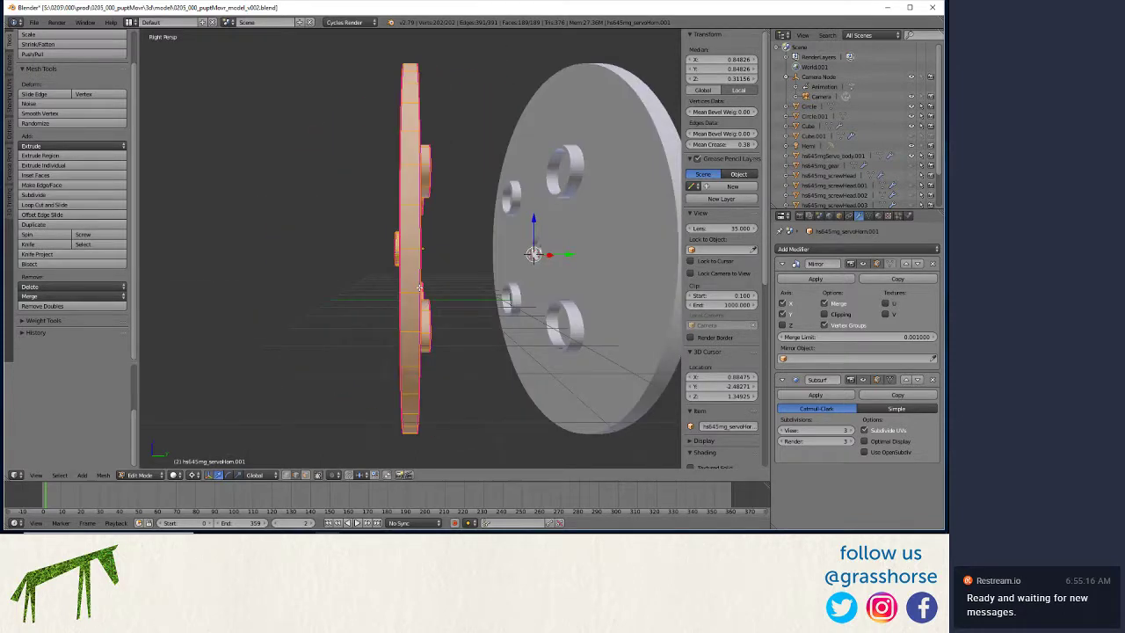
key(KP_5)
- Box-select the protruding hub vertices and delete them
scroll(419, 287, up, 4)
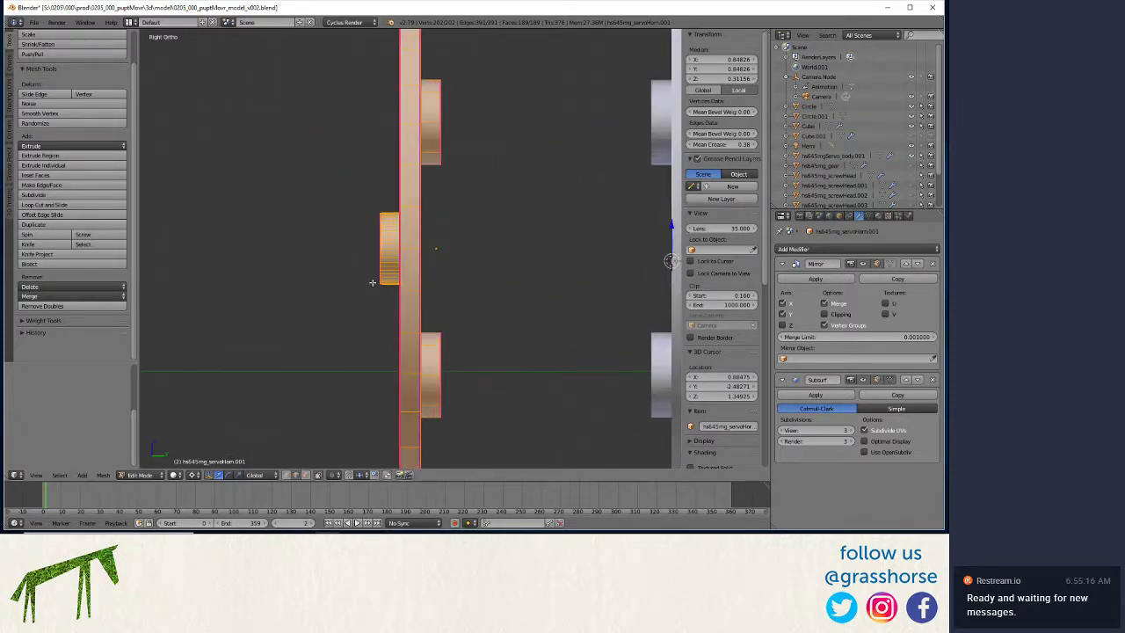
scroll(377, 278, up, 1)
key(Tab)
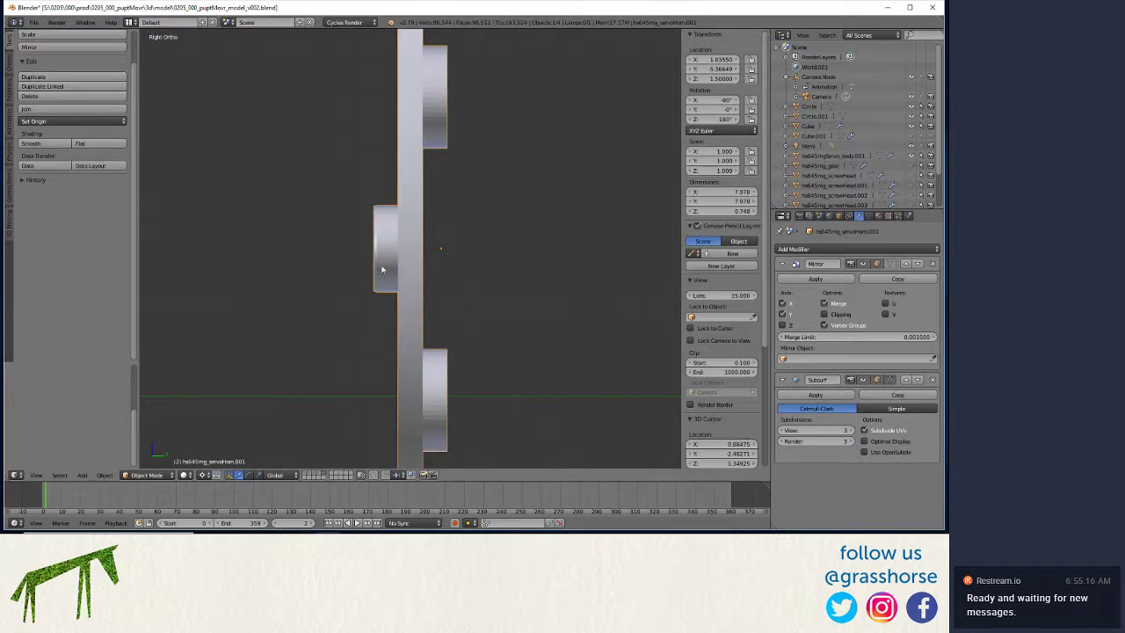
key(Tab)
key(a)
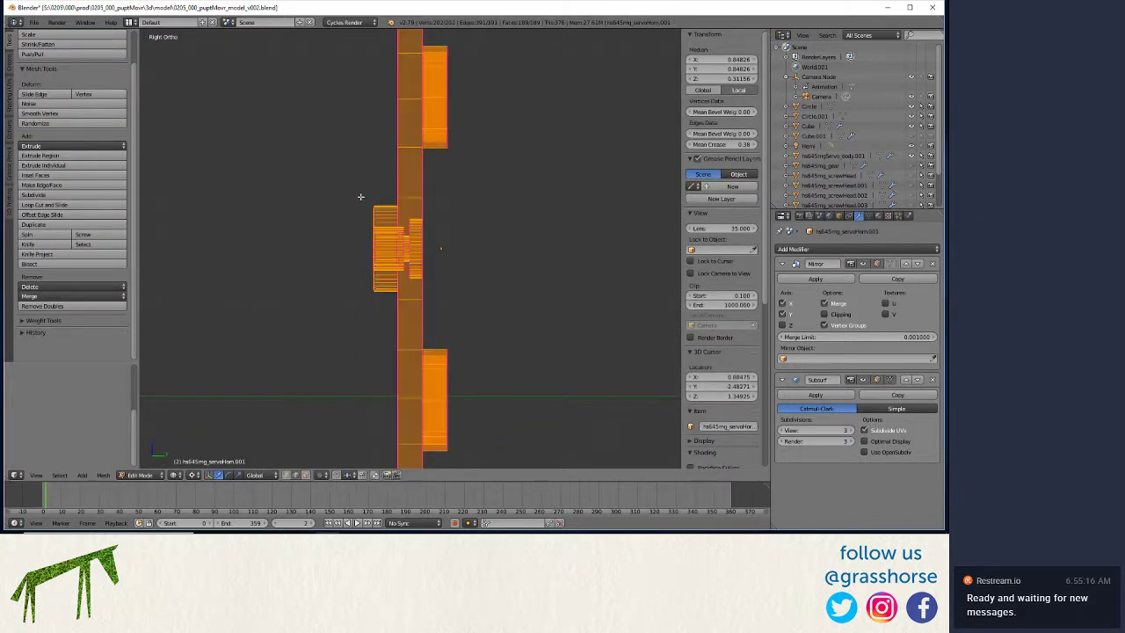
key(a)
key(b)
drag(312, 160, 383, 337)
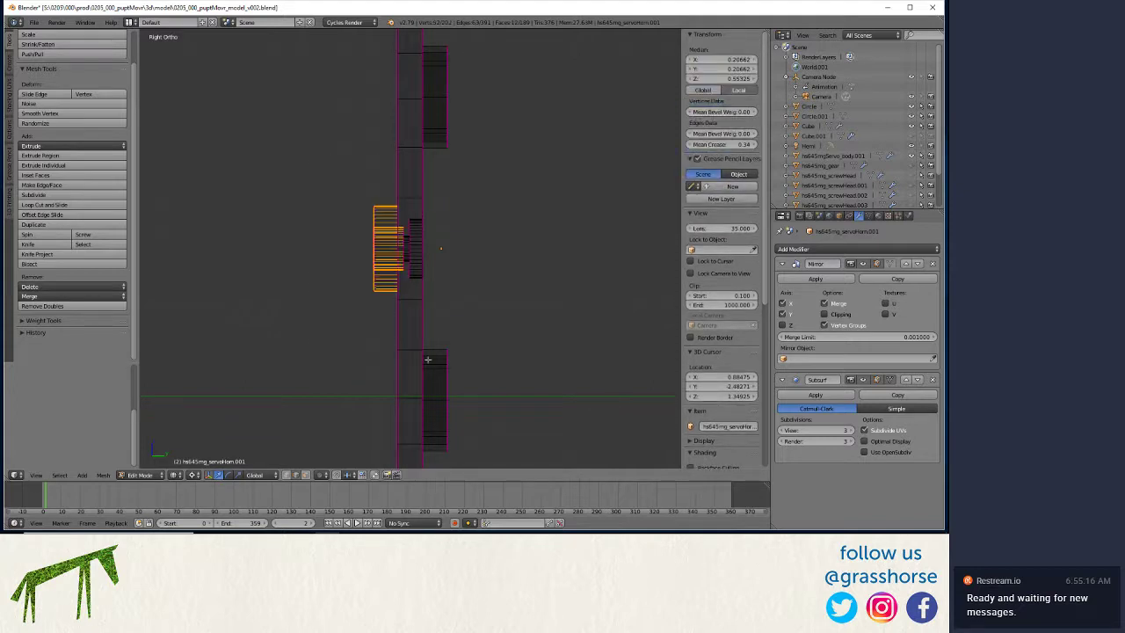
key(x)
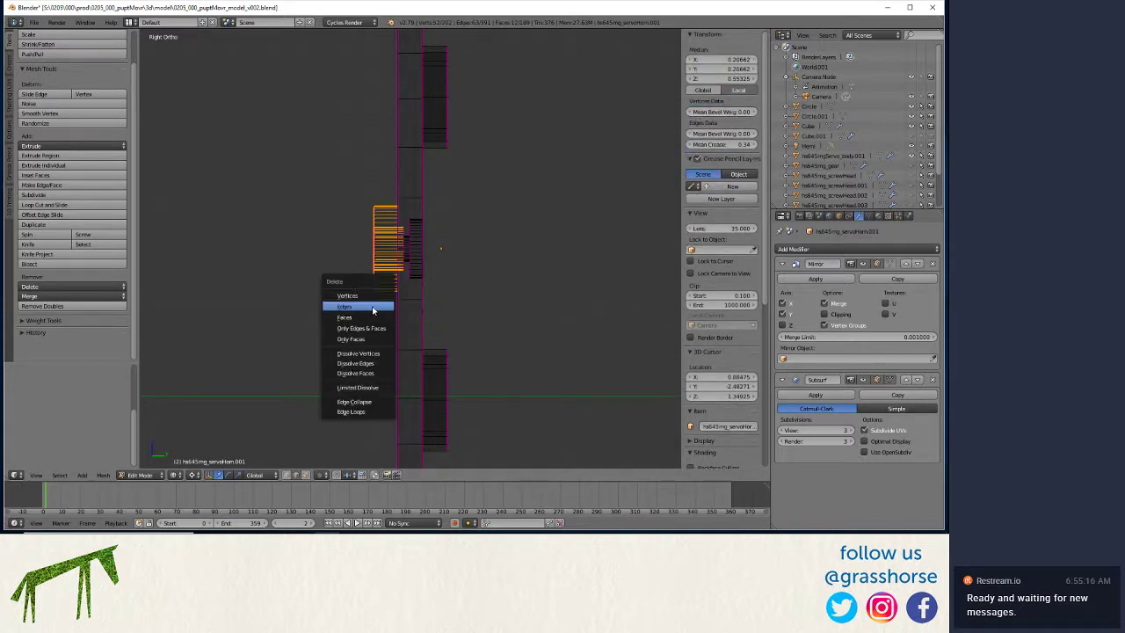
click(378, 305)
- Lasso-select the ring of faces around the central hole and delete them
middle_drag(297, 286, 401, 276)
scroll(405, 275, up, 3)
scroll(404, 275, up, 1)
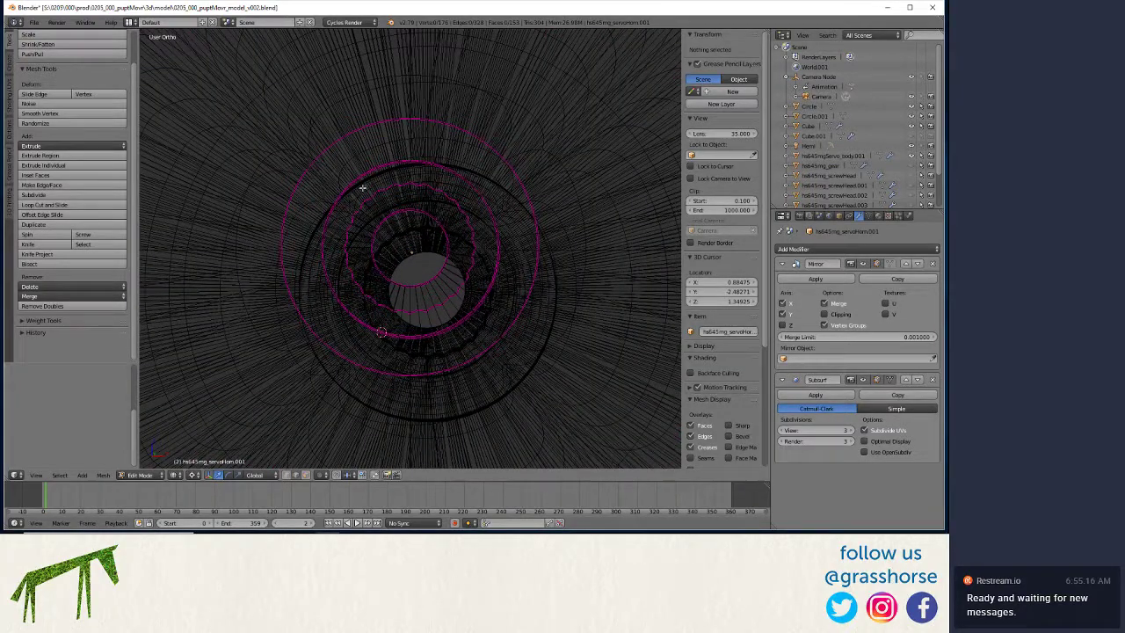
mouse_move(364, 185)
ctrl+mouse_down()
mouse_move(439, 180)
mouse_move(474, 217)
mouse_move(469, 283)
mouse_move(422, 319)
mouse_move(382, 320)
mouse_move(348, 301)
mouse_move(343, 214)
ctrl+mouse_up()
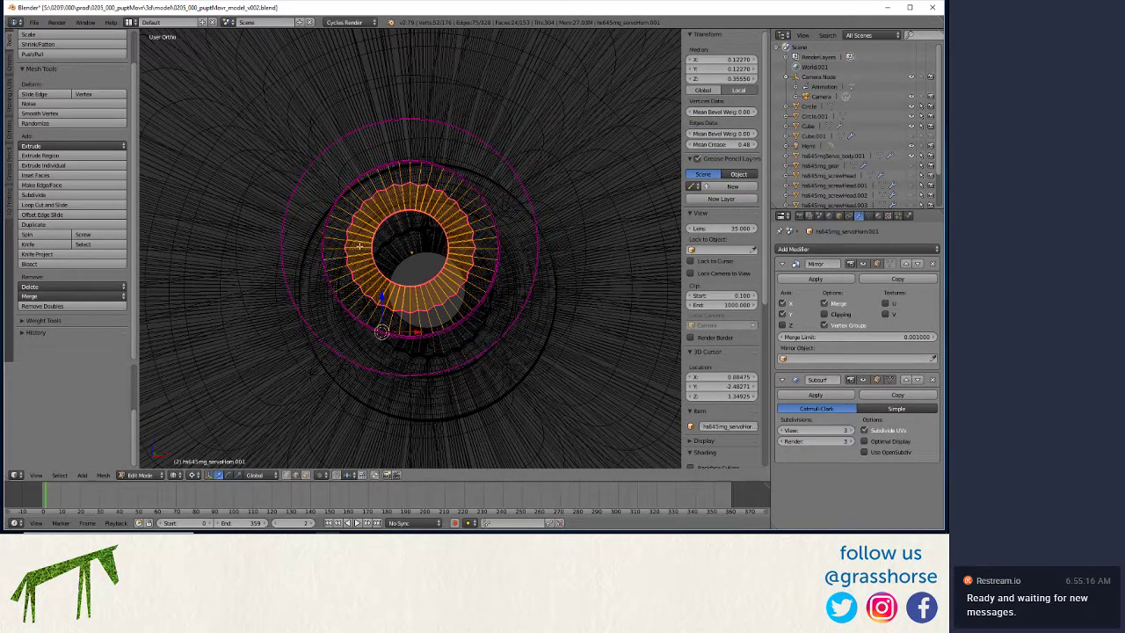
key(x)
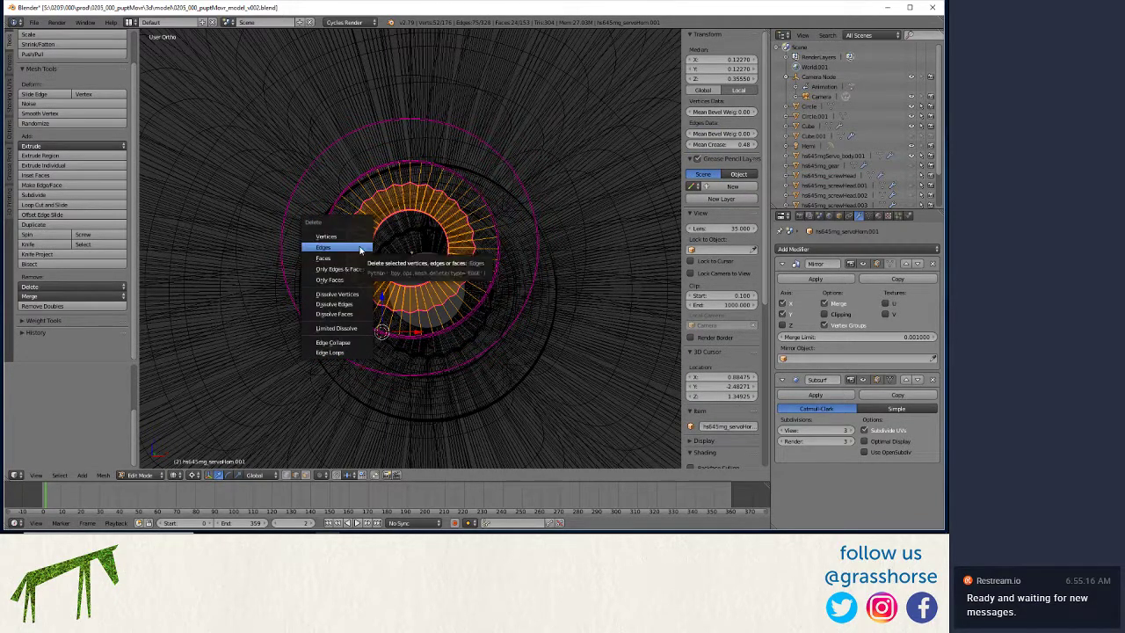
click(371, 247)
key(z)
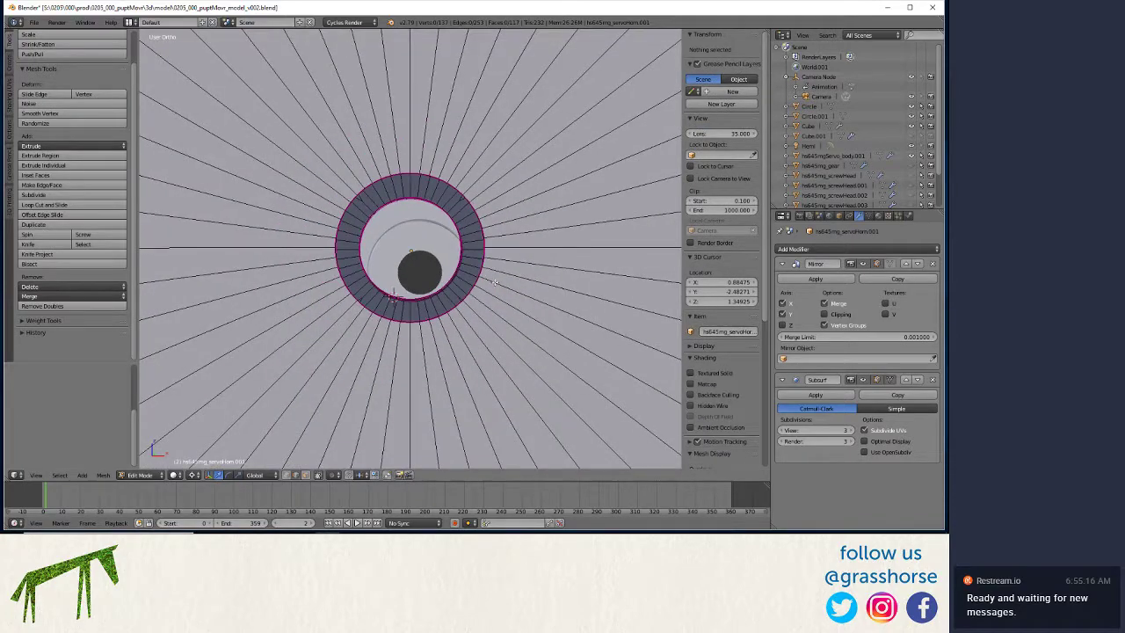
middle_drag(493, 280, 445, 278)
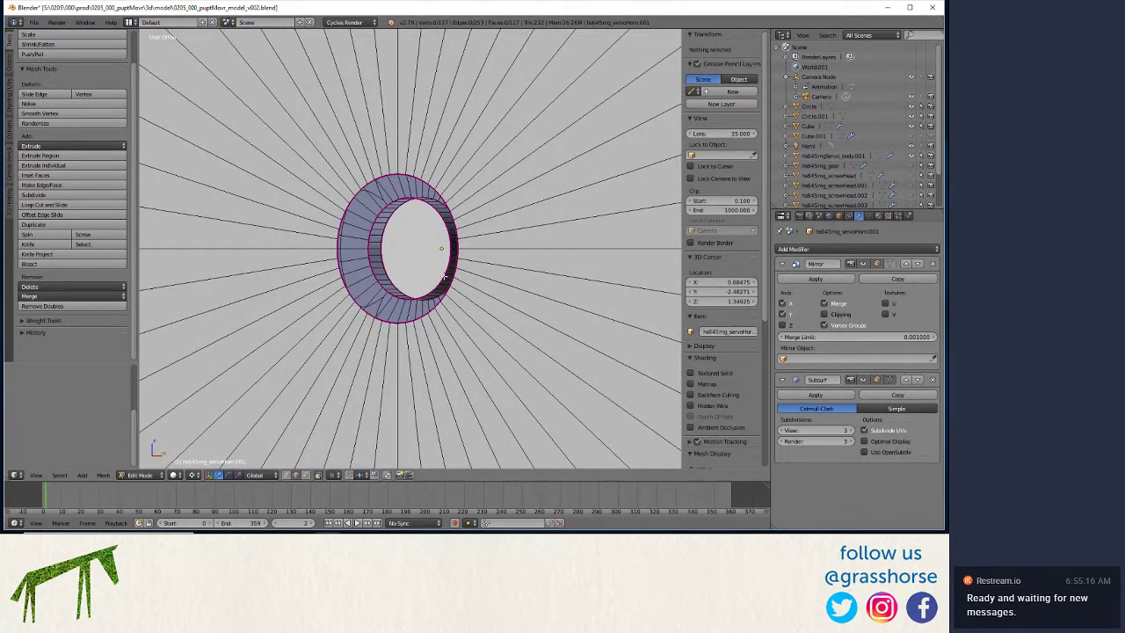
scroll(492, 255, down, 7)
middle_drag(492, 254, 323, 311)
scroll(382, 254, up, 5)
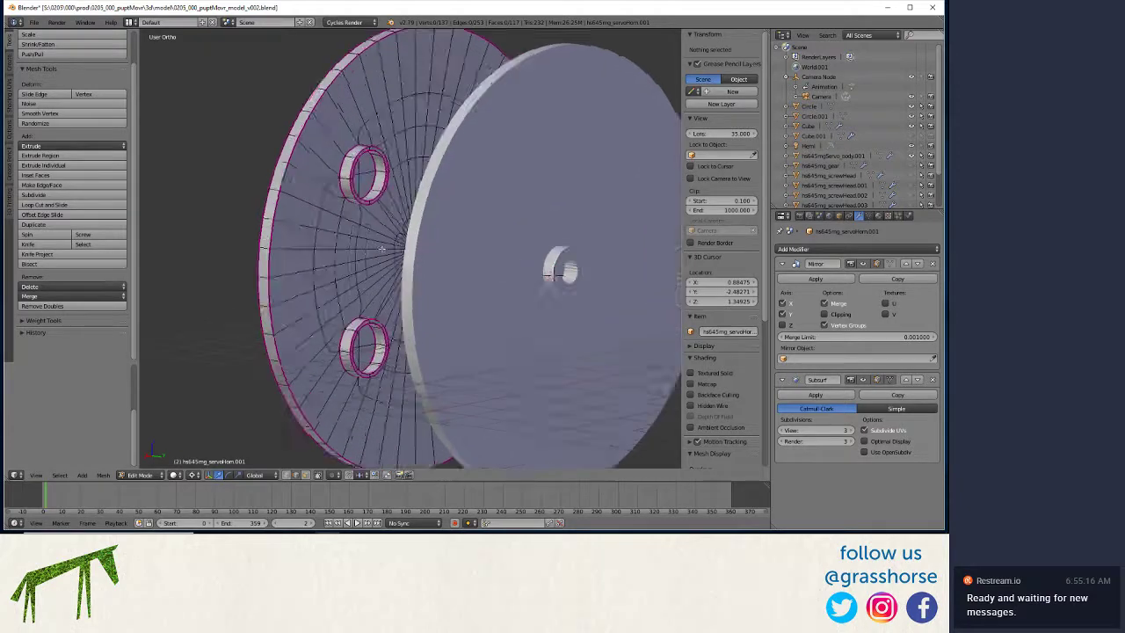
middle_drag(285, 261, 339, 248)
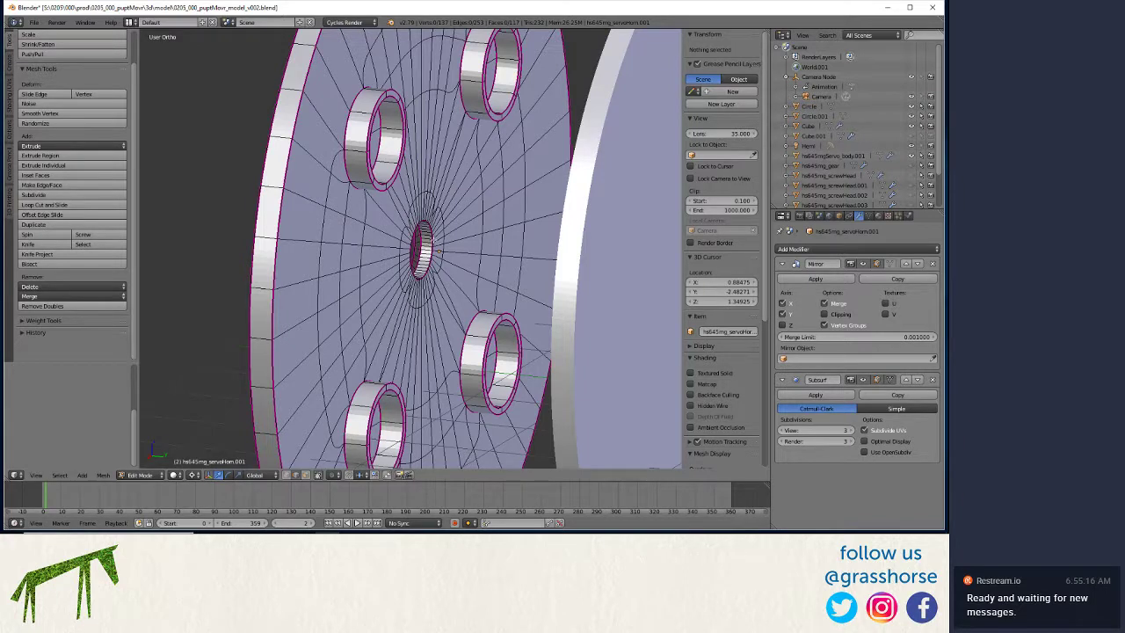
- Snap to the hub's edge loop, then select the hub rings to flatten
alt+right_click(415, 246)
key(shift+s)
click(404, 238)
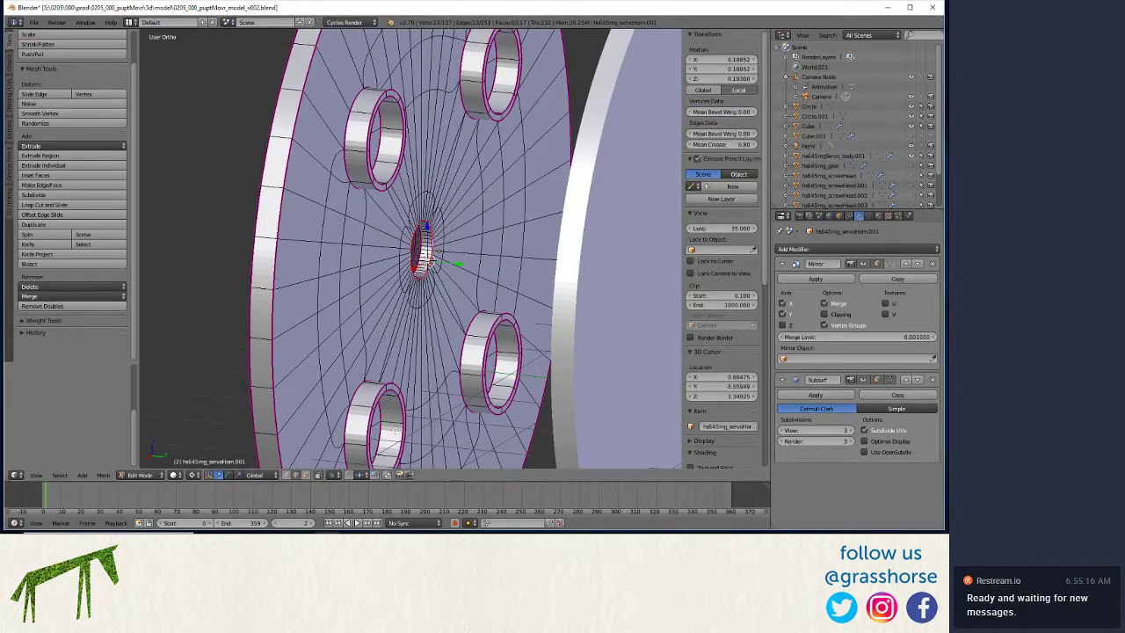
alt+right_click(400, 428)
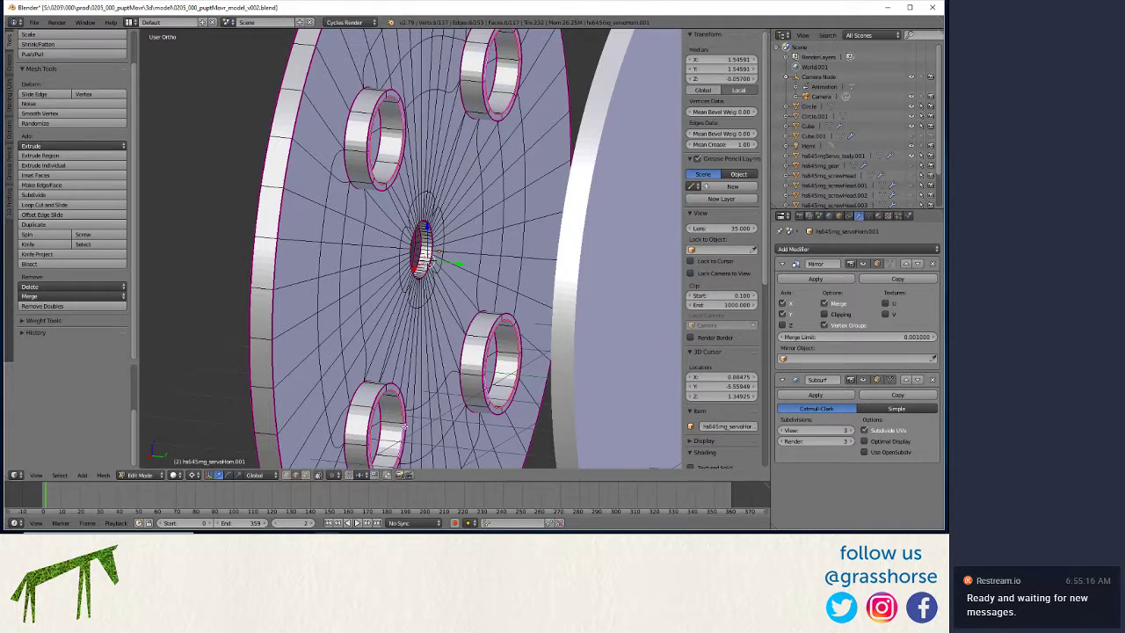
alt+shift+right_click(403, 427)
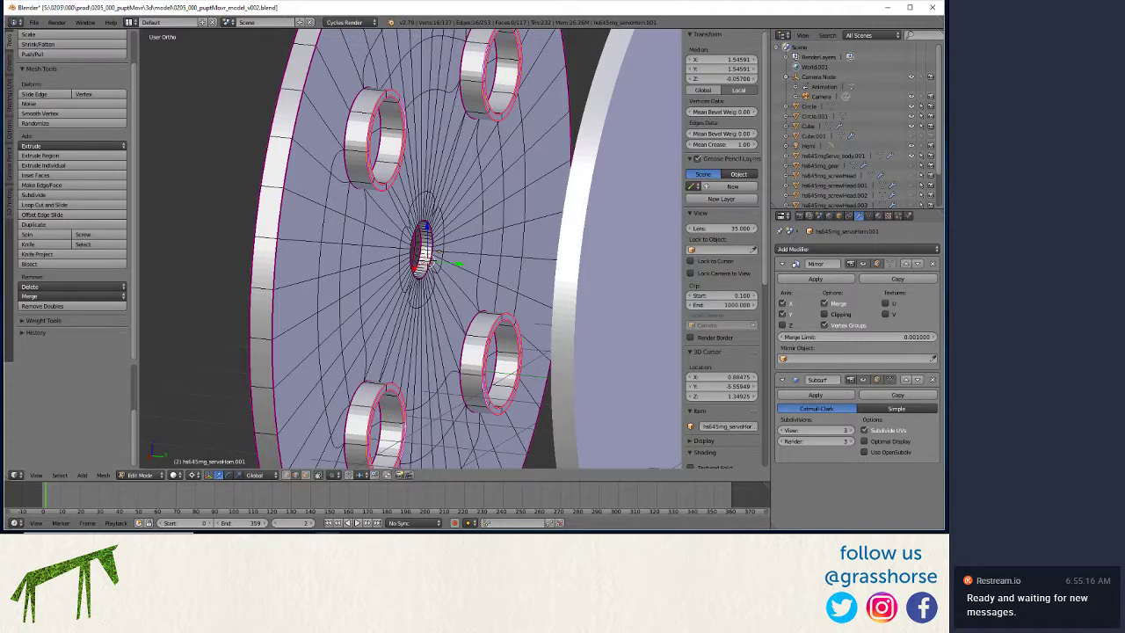
- Scale the selected rings to 0 along Y, deselect, and return to Object Mode
key(s)
key(y)
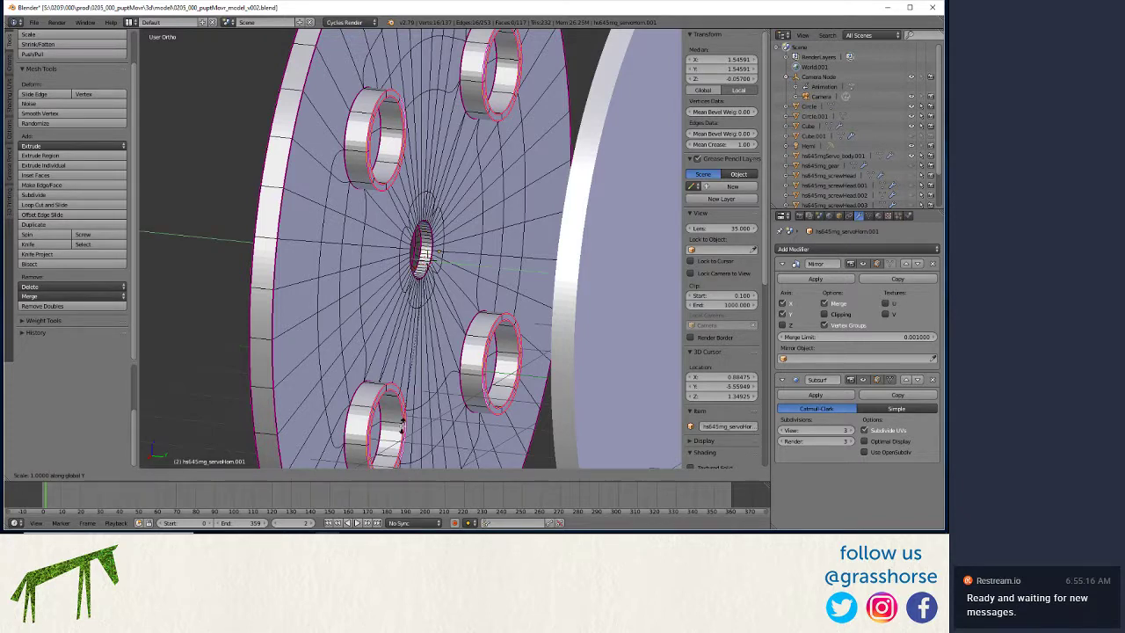
key(0)
key(Return)
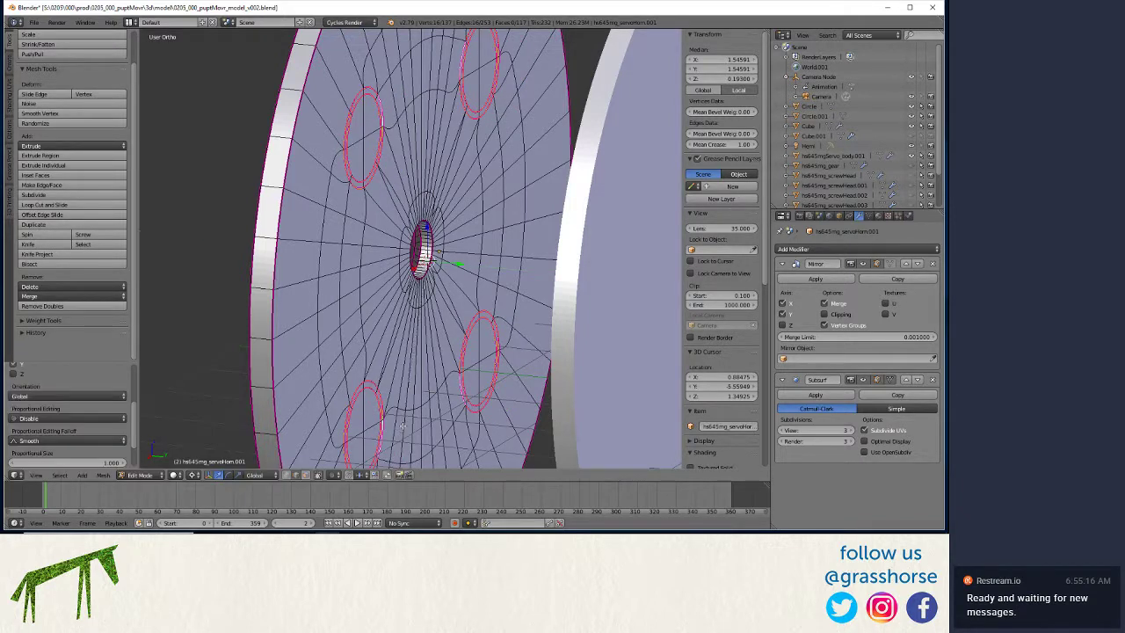
scroll(413, 251, down, 4)
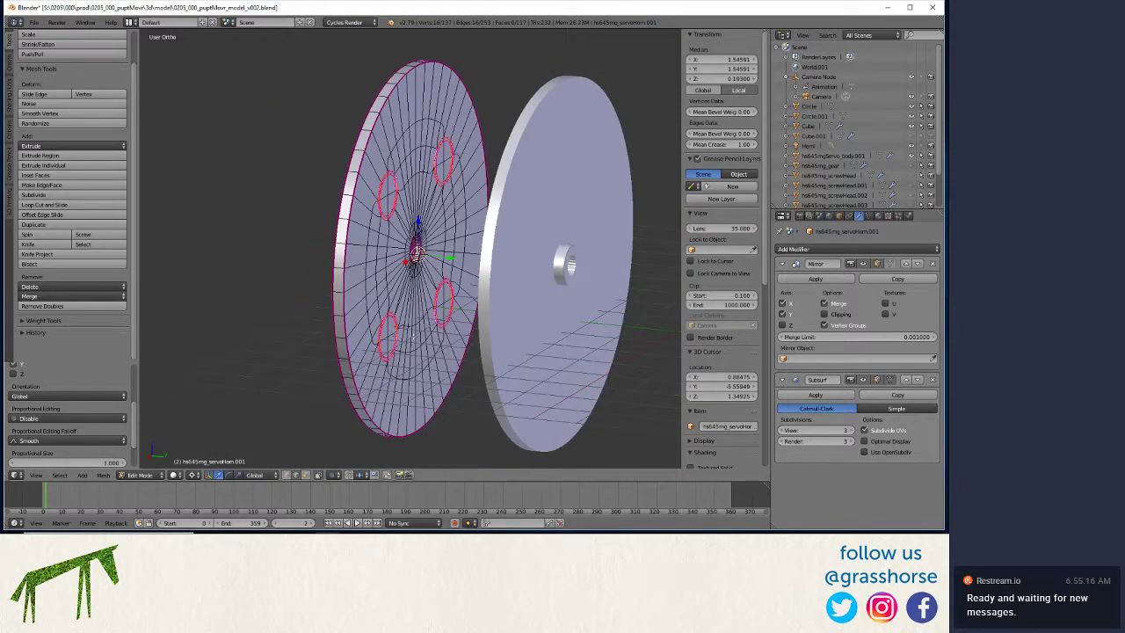
mouse_move(418, 337)
middle_down()
mouse_move(373, 327)
mouse_move(413, 313)
mouse_move(462, 322)
mouse_move(410, 327)
mouse_move(396, 347)
mouse_move(440, 343)
mouse_move(413, 339)
mouse_move(422, 335)
mouse_move(418, 347)
middle_up()
scroll(410, 327, up, 3)
scroll(410, 353, down, 3)
key(a)
key(a)
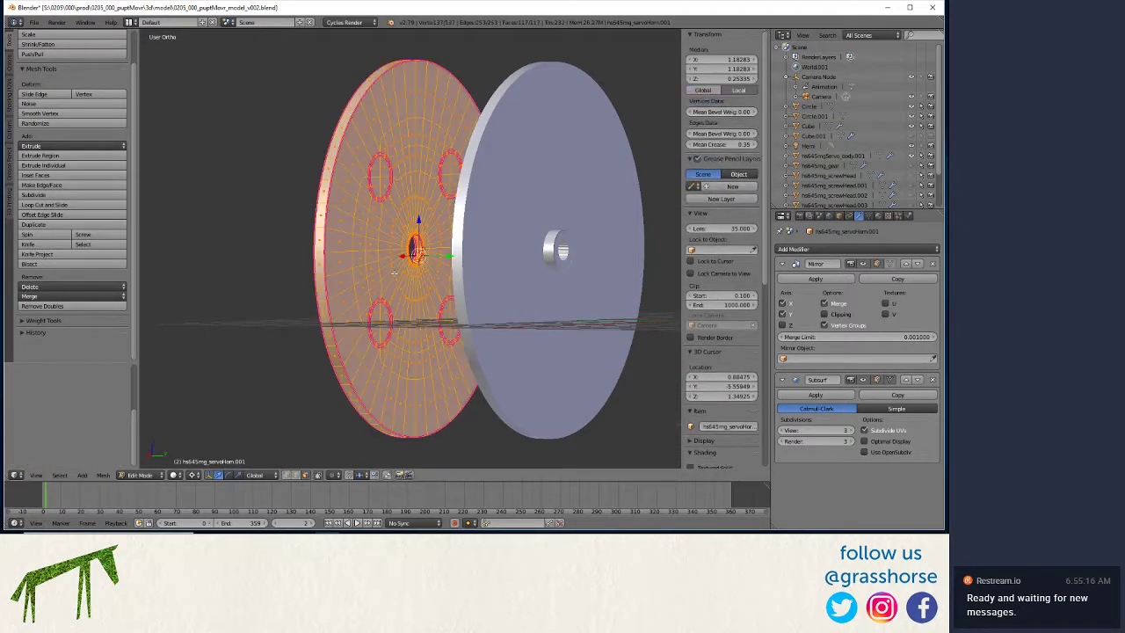
key(a)
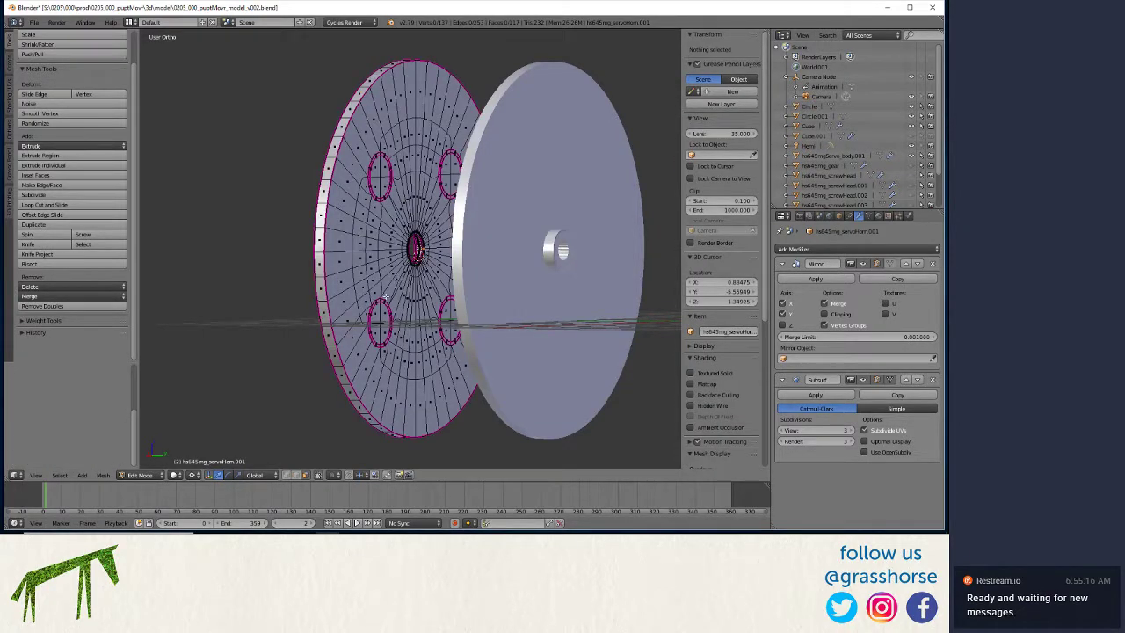
key(Tab)
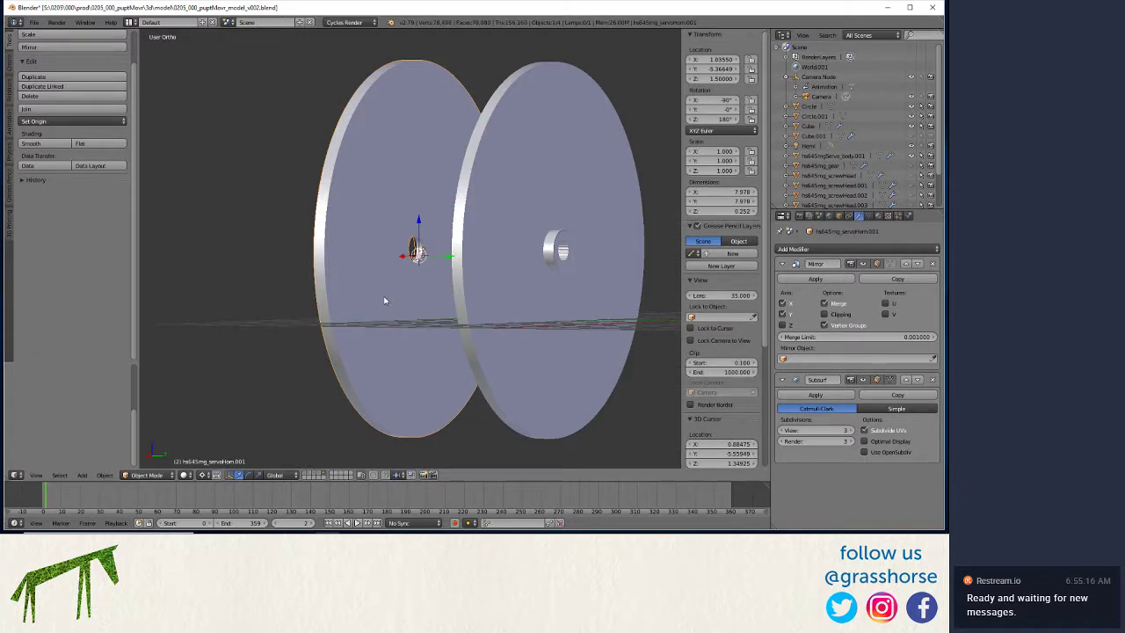
key(x)
key(Return)
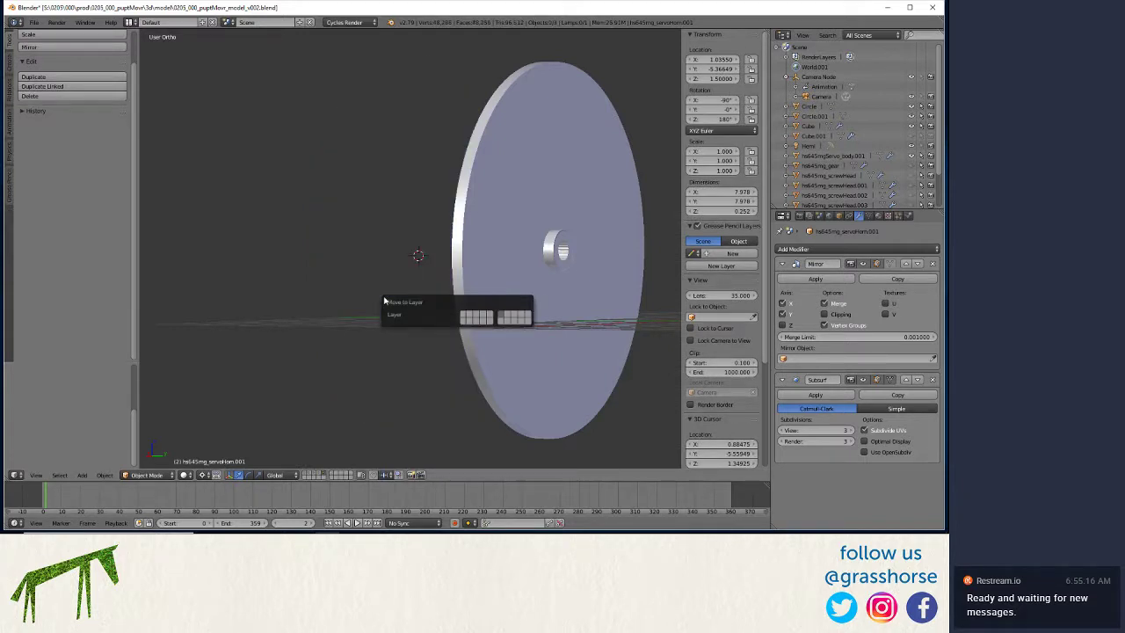
key(ctrl+z)
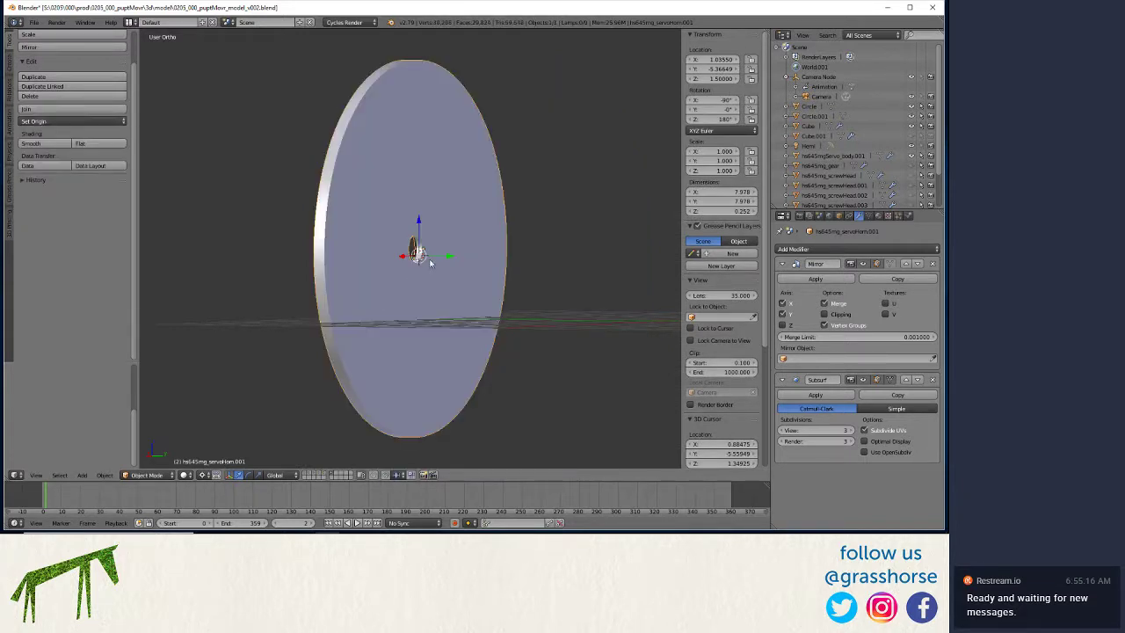
middle_drag(384, 300, 345, 262)
key(Tab)
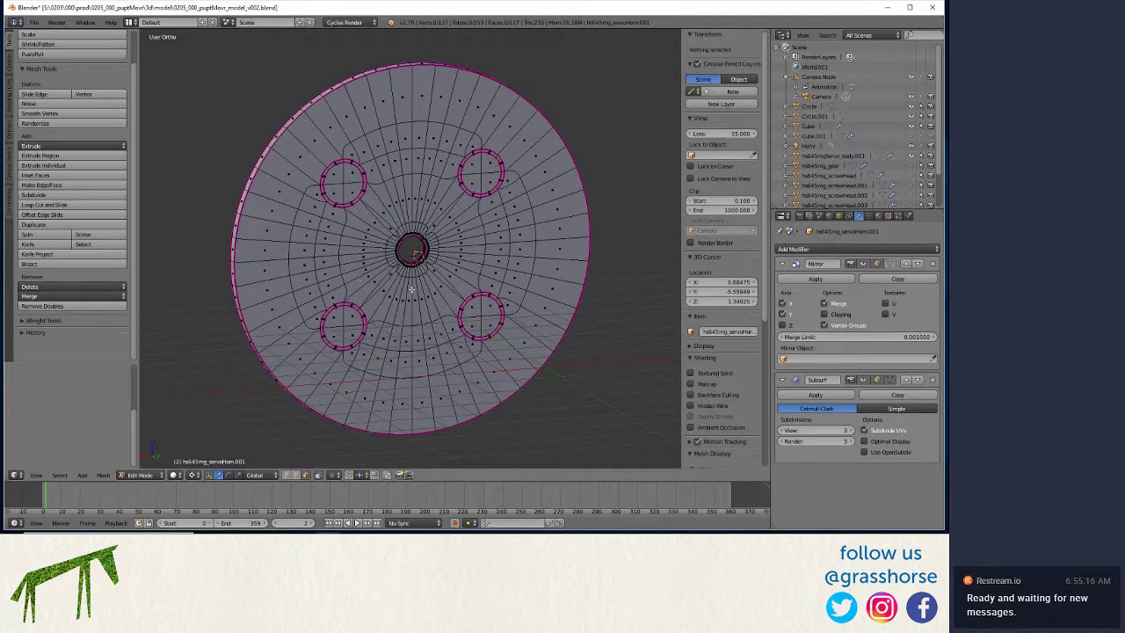
key(ctrl+KP_1)
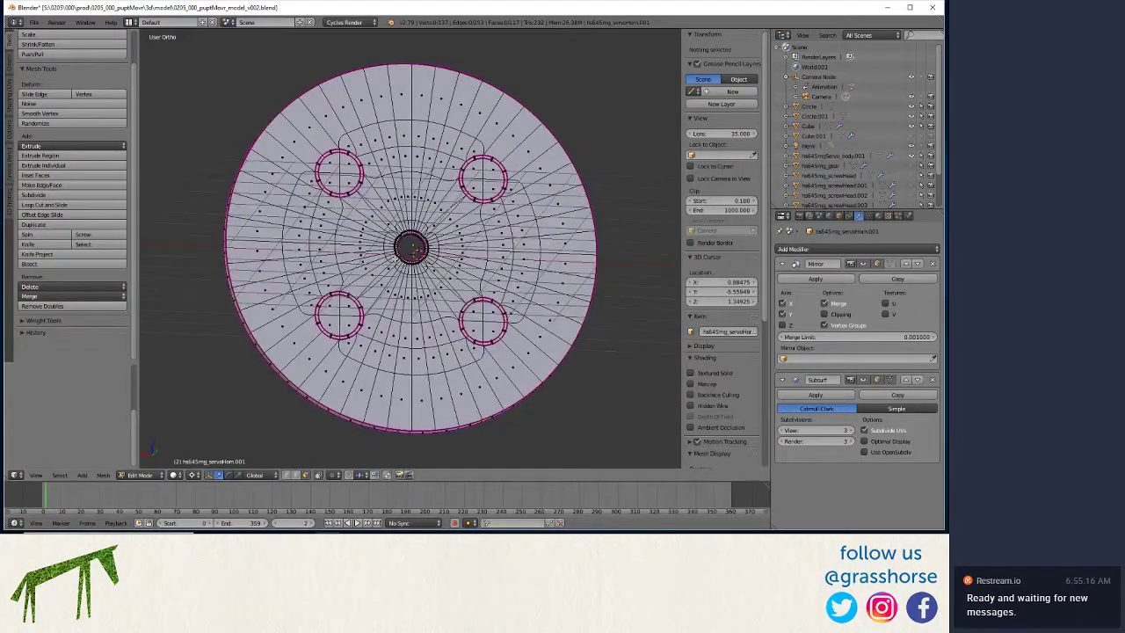
key(KP_1)
key(ctrl+KP_1)
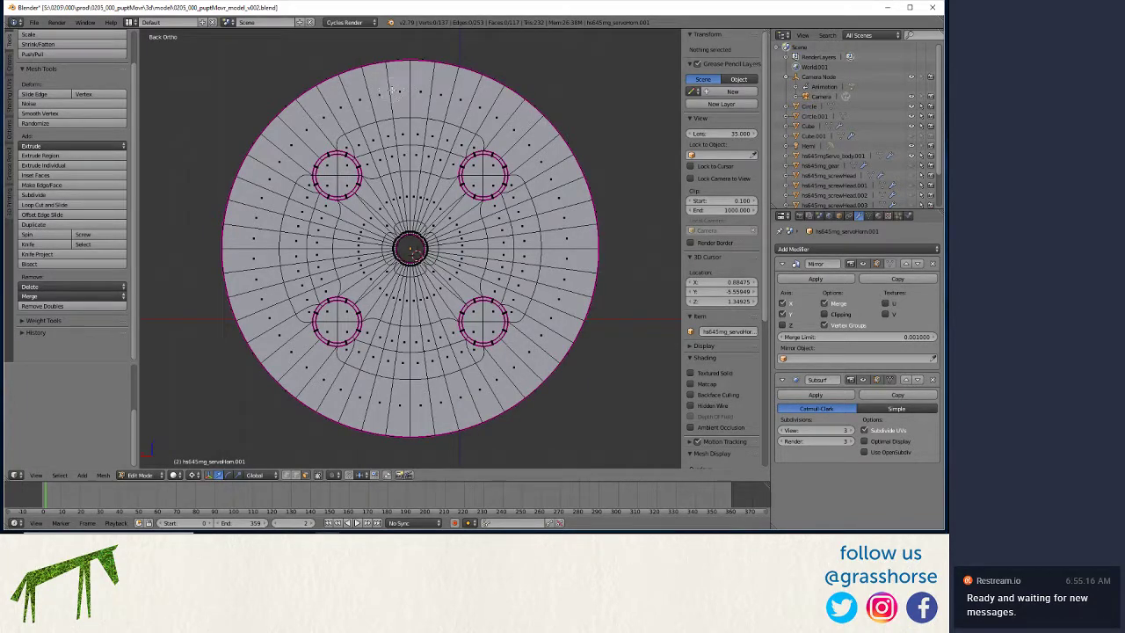
mouse_move(395, 88)
mouse_down()
mouse_move(519, 133)
mouse_move(546, 166)
mouse_move(562, 256)
mouse_up()
mouse_move(520, 202)
mouse_down()
mouse_move(517, 299)
mouse_move(522, 265)
mouse_move(492, 251)
mouse_move(444, 294)
mouse_move(386, 290)
mouse_move(413, 204)
mouse_move(431, 246)
mouse_move(444, 240)
mouse_move(452, 201)
mouse_up()
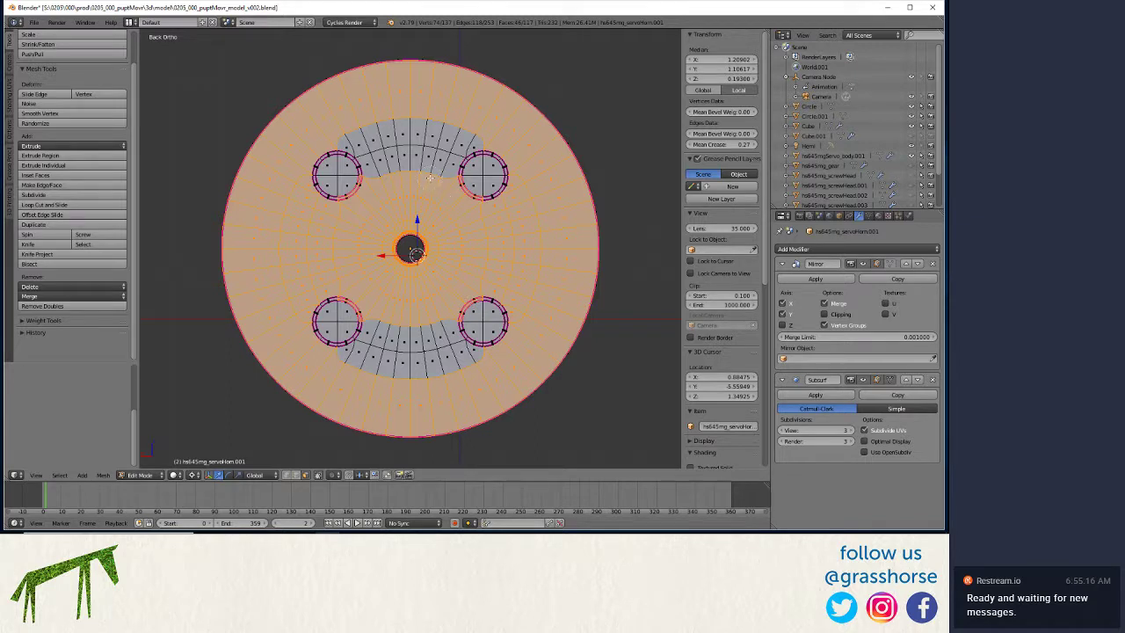
key(Escape)
key(a)
key(b)
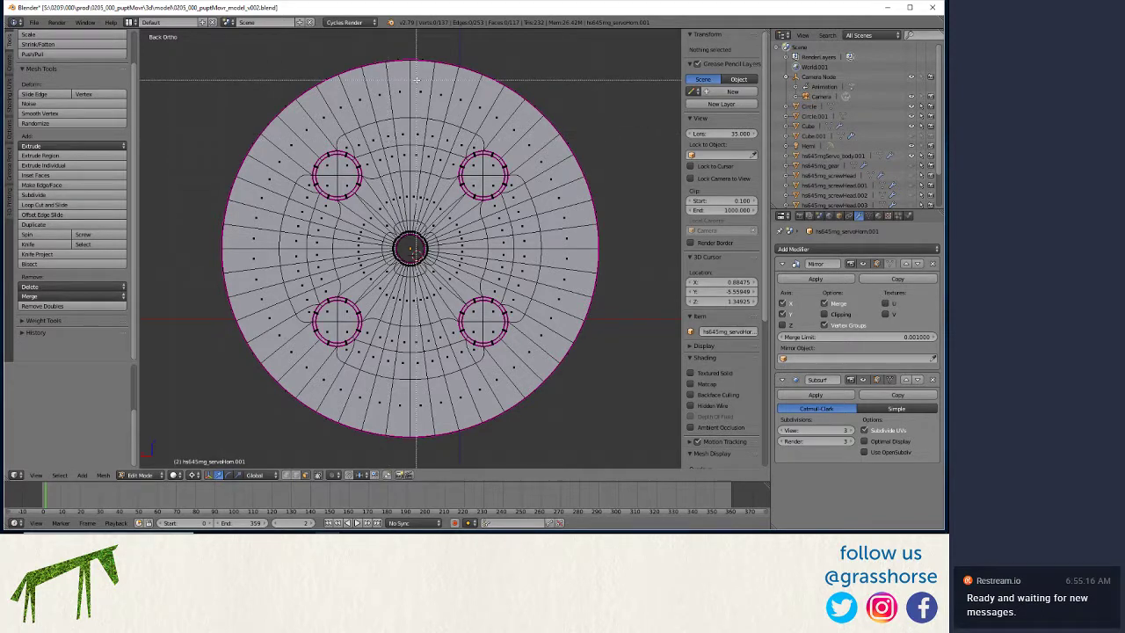
click(416, 80)
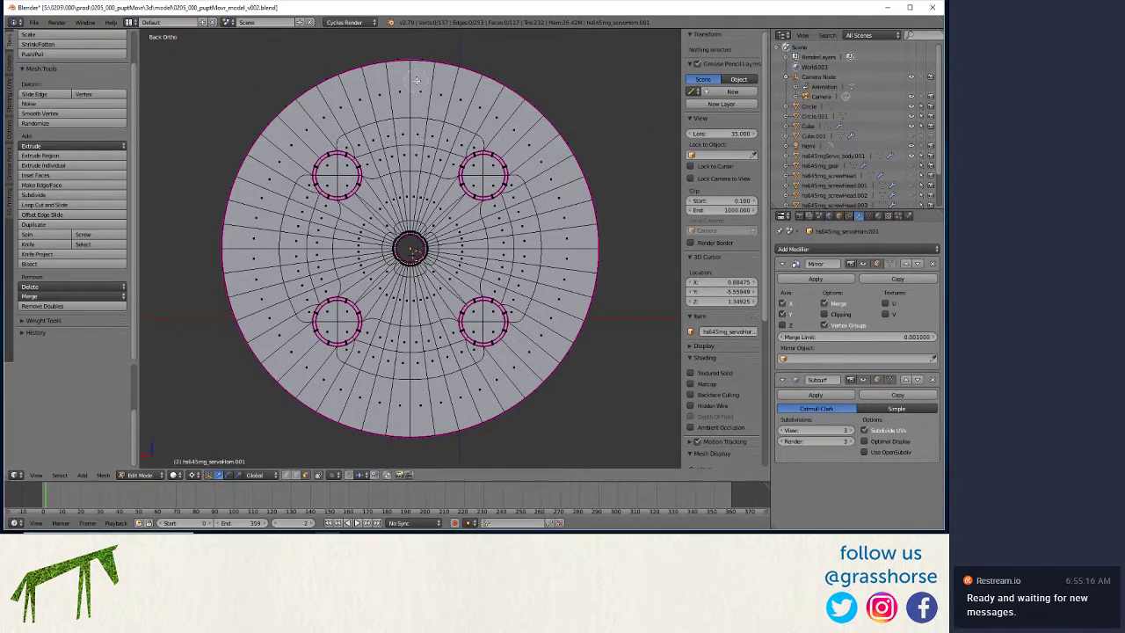
mouse_move(397, 83)
mouse_down()
mouse_move(492, 123)
mouse_move(553, 176)
mouse_move(554, 250)
mouse_move(501, 248)
mouse_move(525, 195)
mouse_move(499, 246)
mouse_move(488, 220)
mouse_move(439, 218)
mouse_move(421, 201)
mouse_move(411, 163)
mouse_move(424, 138)
mouse_move(444, 143)
mouse_move(453, 131)
mouse_up()
mouse_move(417, 194)
mouse_down()
mouse_move(394, 250)
mouse_move(400, 276)
mouse_up()
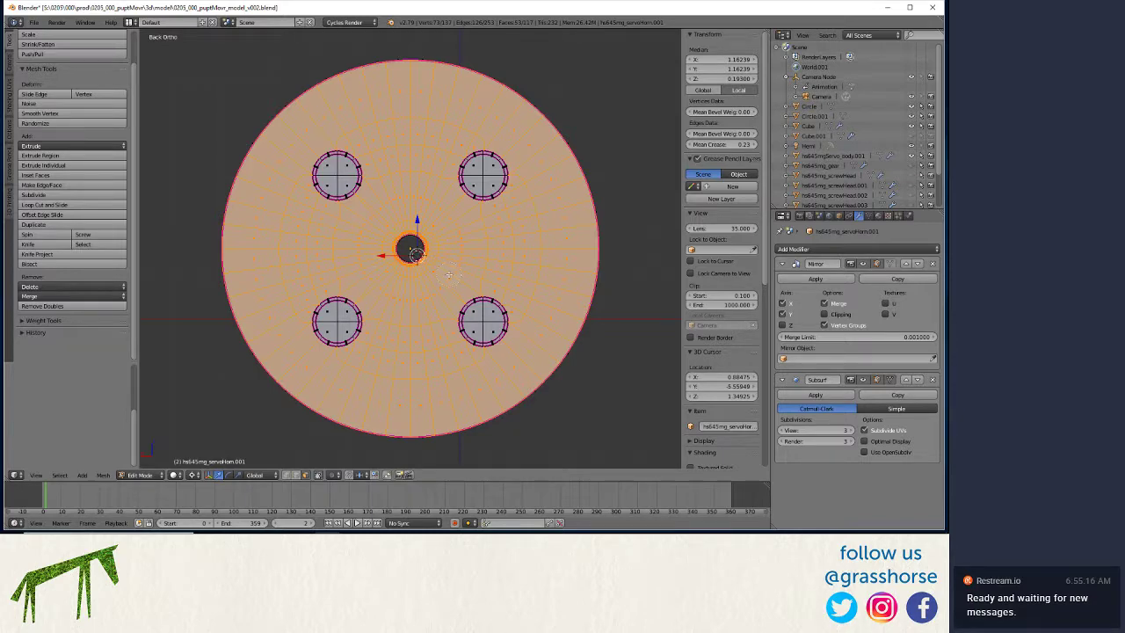
scroll(530, 204, up, 1)
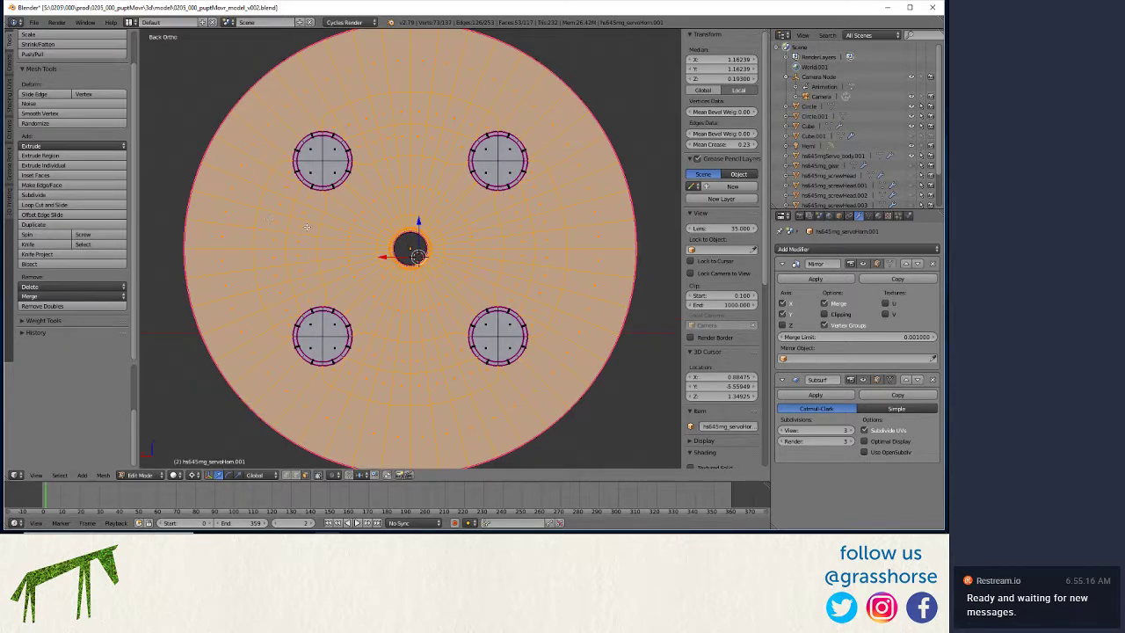
middle_drag(313, 228, 410, 231)
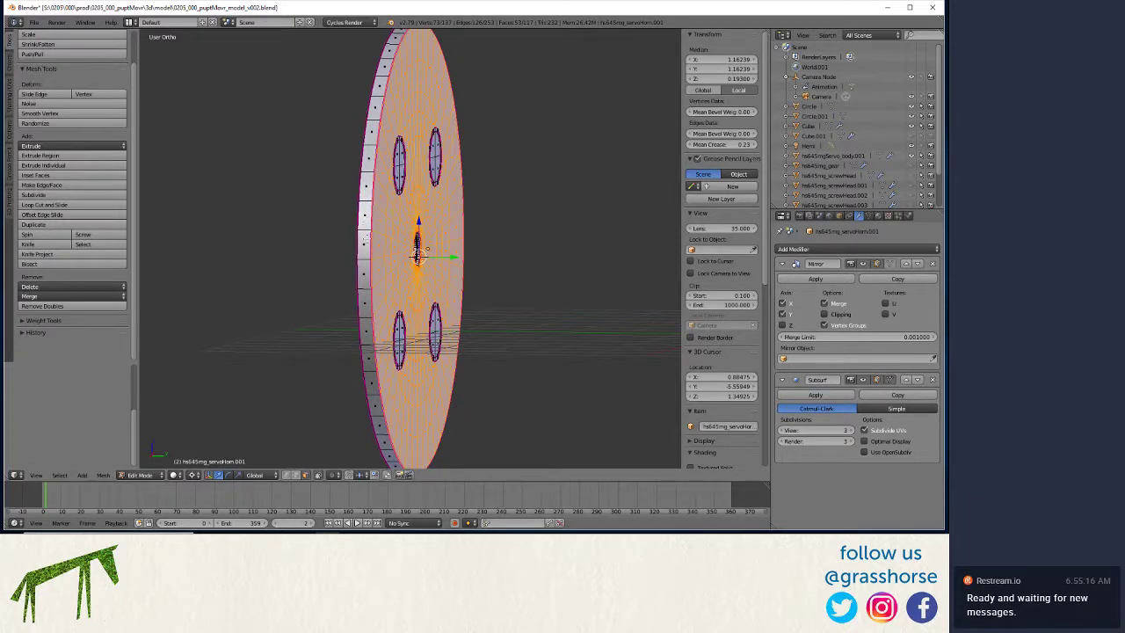
mouse_move(352, 262)
middle_down()
mouse_move(369, 267)
mouse_move(360, 269)
middle_up()
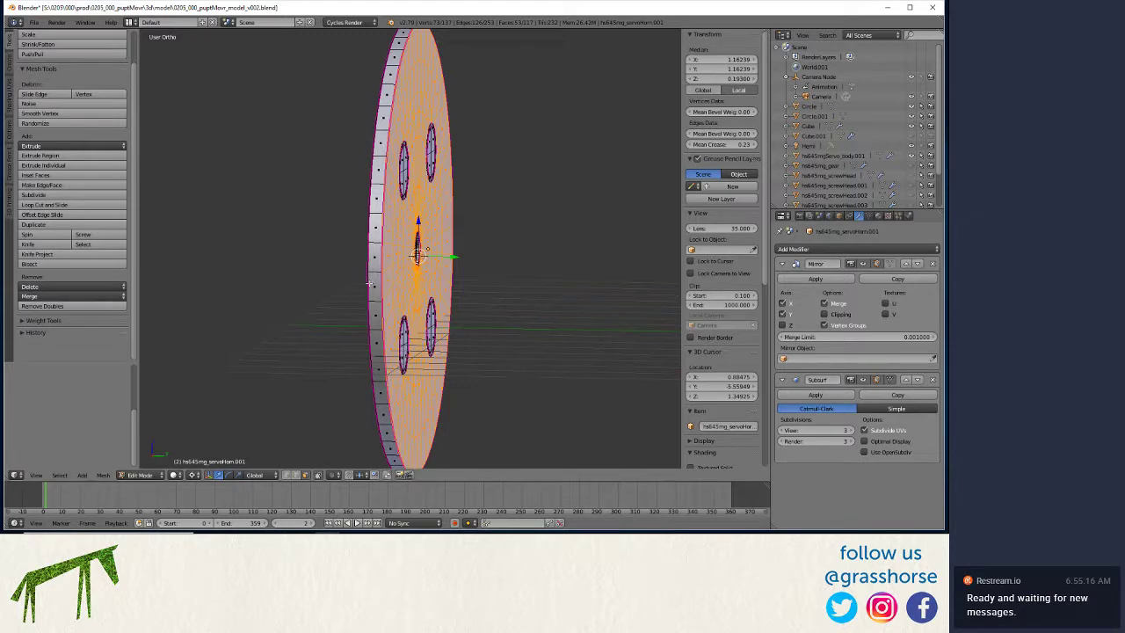
scroll(385, 284, down, 3)
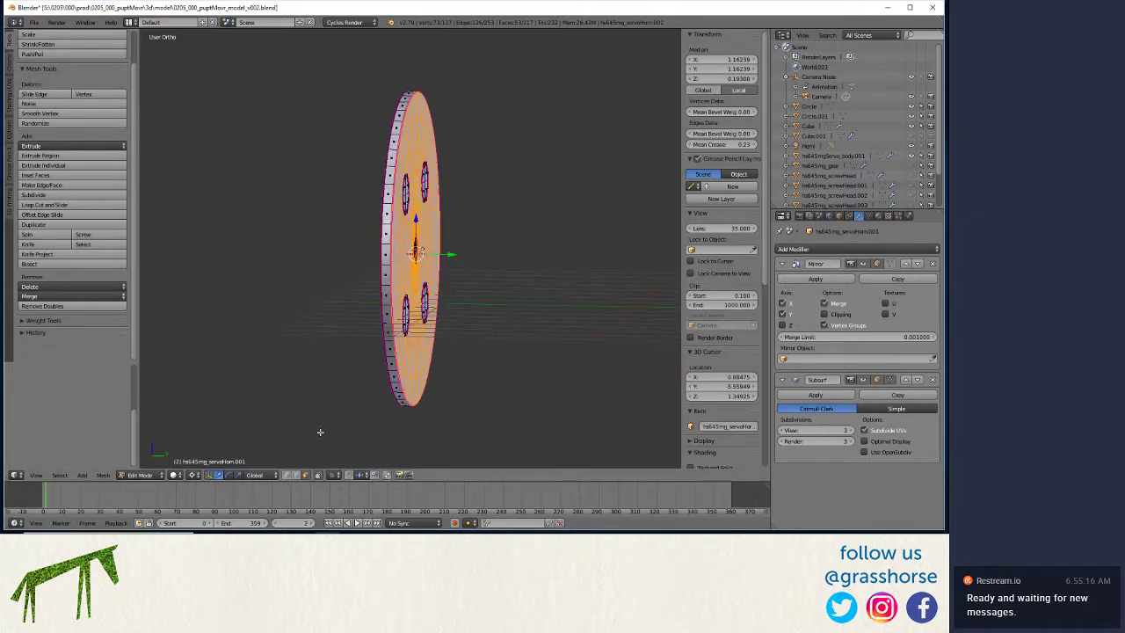
key(shift+2)
- Edit the right-hand disc in edge select mode and turn on edge length display
key(Tab)
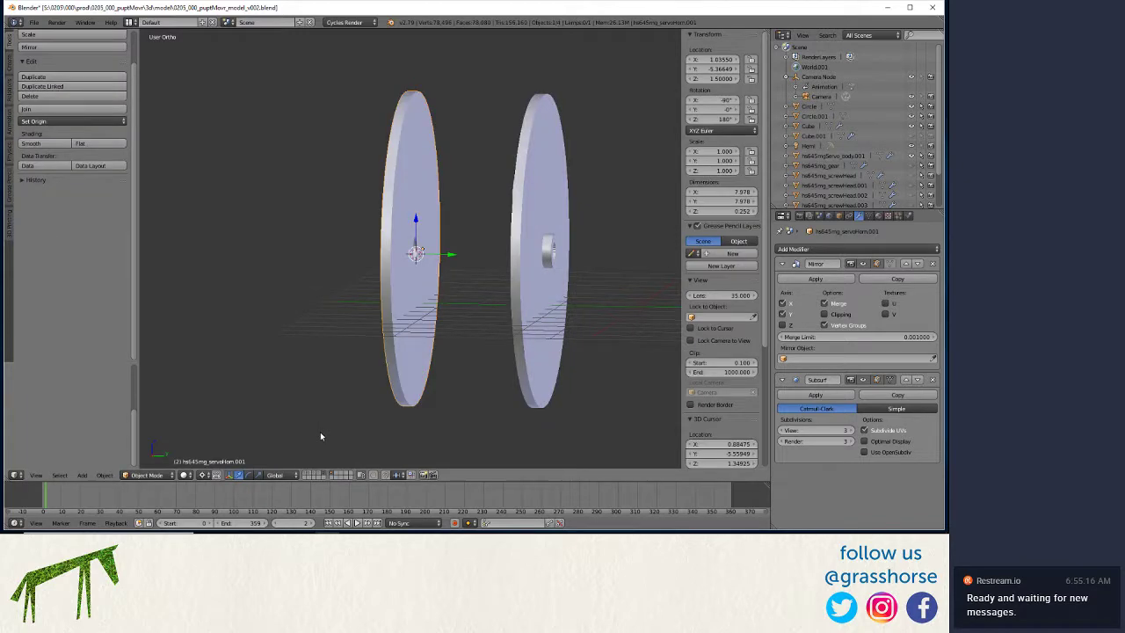
right_click(555, 265)
key(Tab)
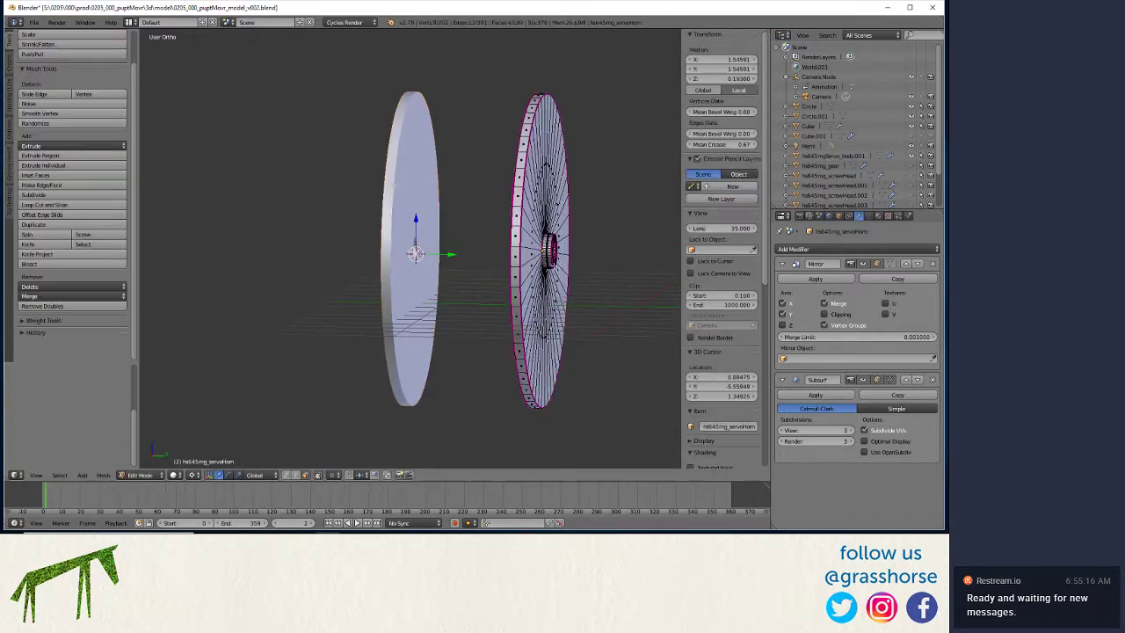
middle_drag(555, 265, 519, 264)
scroll(530, 247, up, 2)
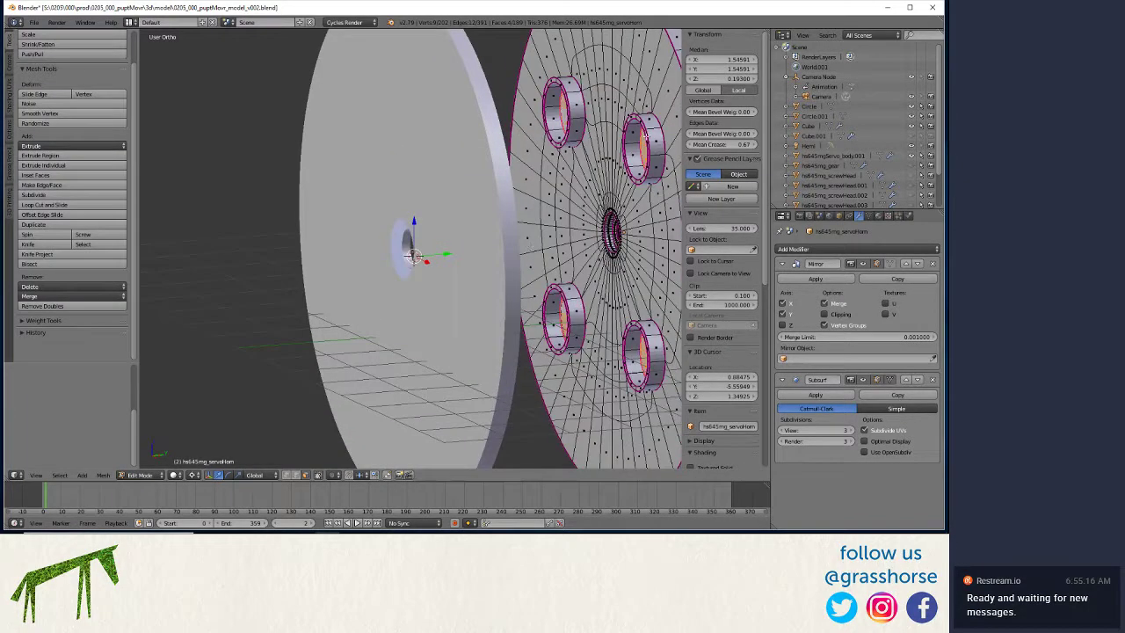
click(296, 476)
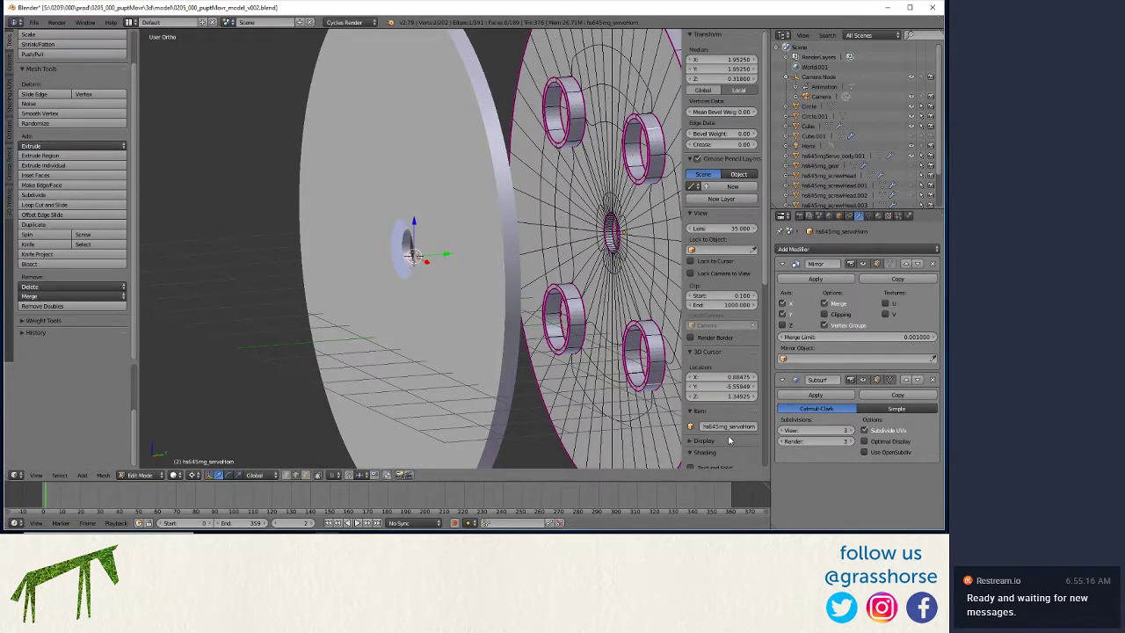
scroll(710, 418, down, 5)
scroll(708, 420, down, 3)
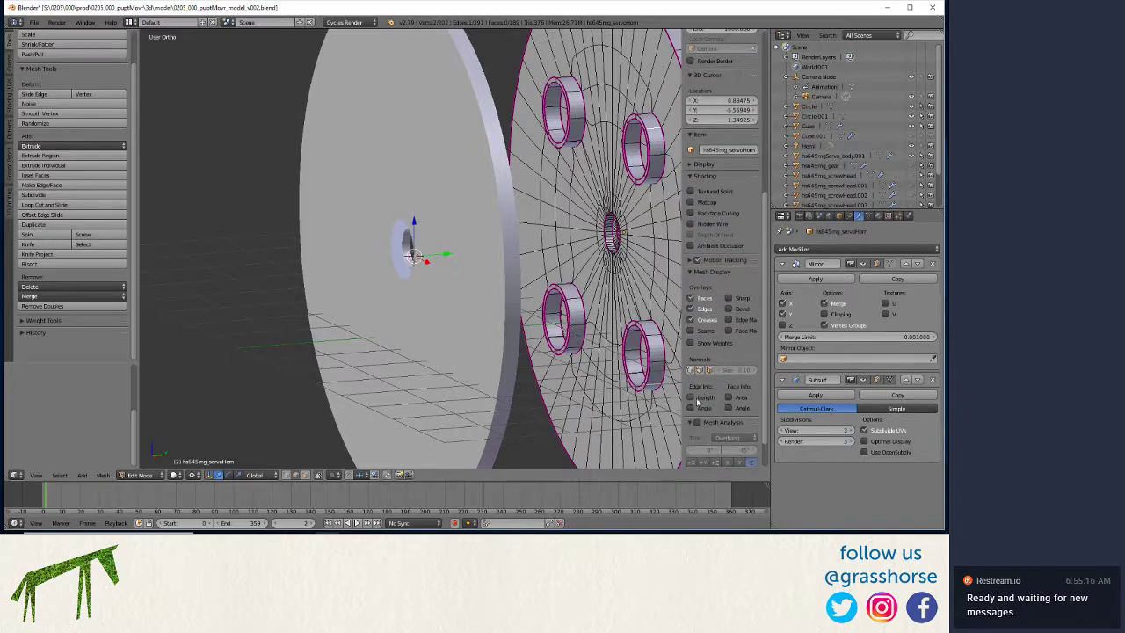
click(691, 397)
middle_drag(561, 222, 519, 226)
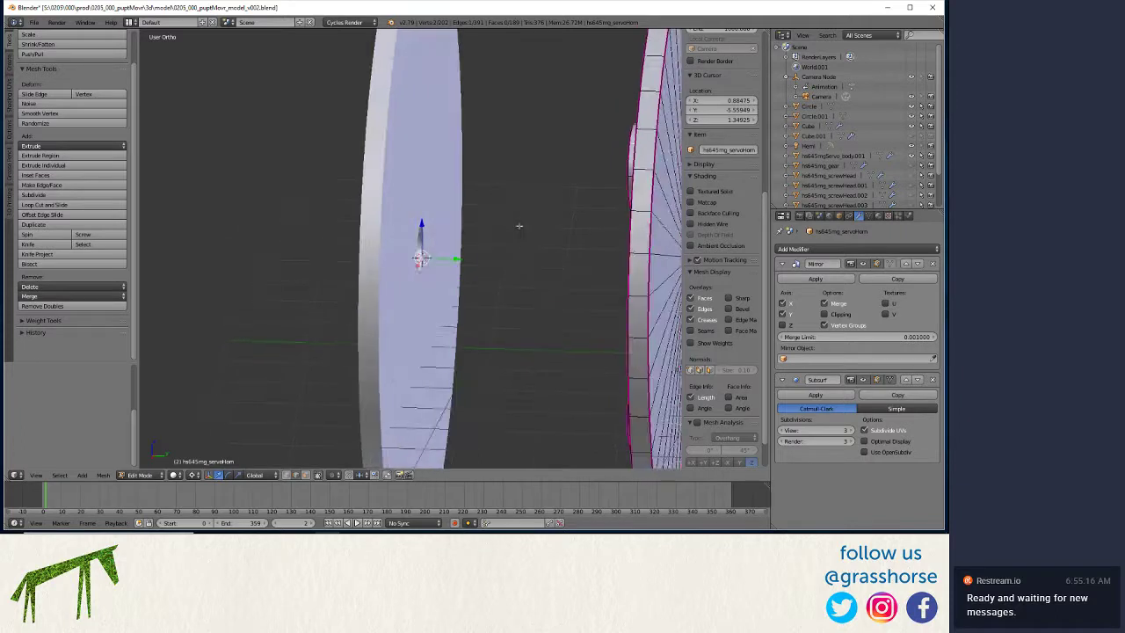
- Select the holed disc and move its whole mesh along the Y axis
key(Tab)
right_click(445, 255)
key(Tab)
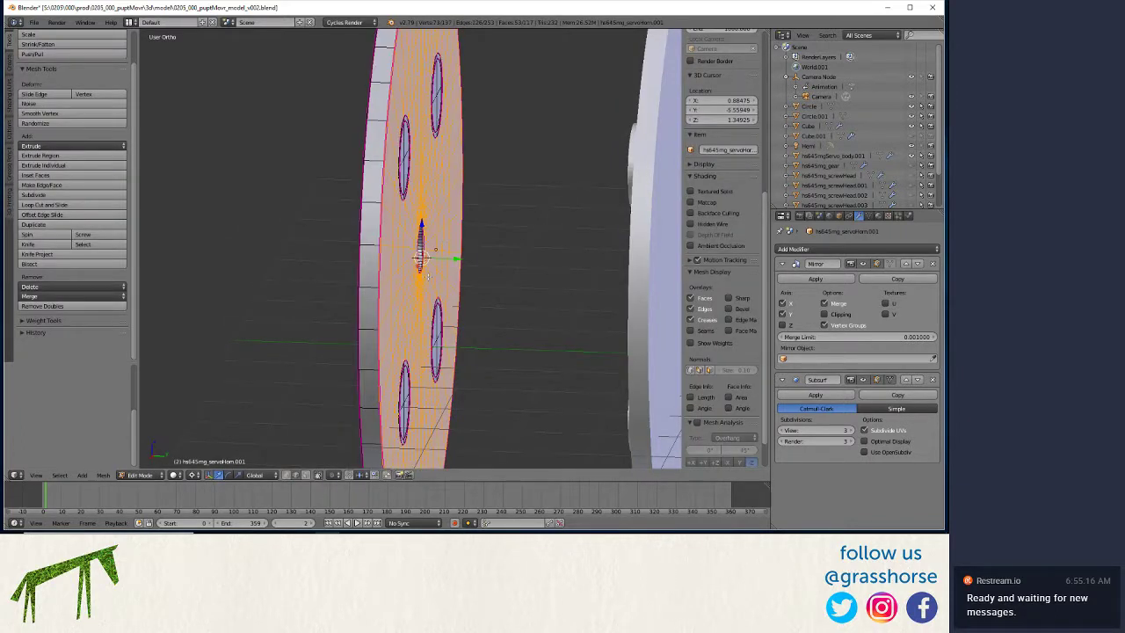
key(g)
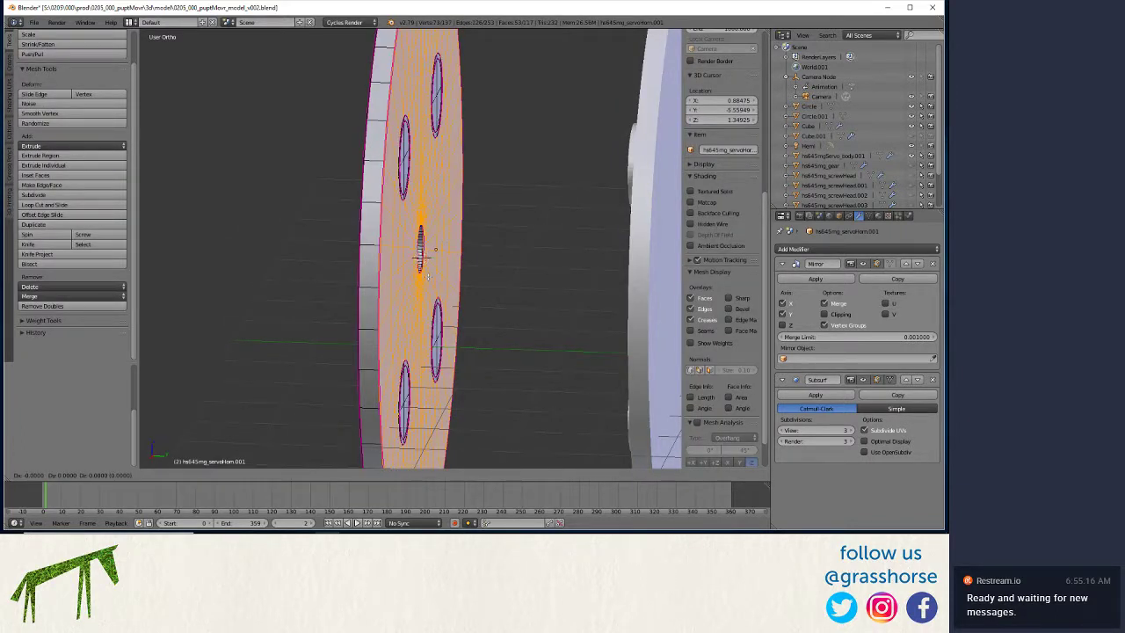
key(y)
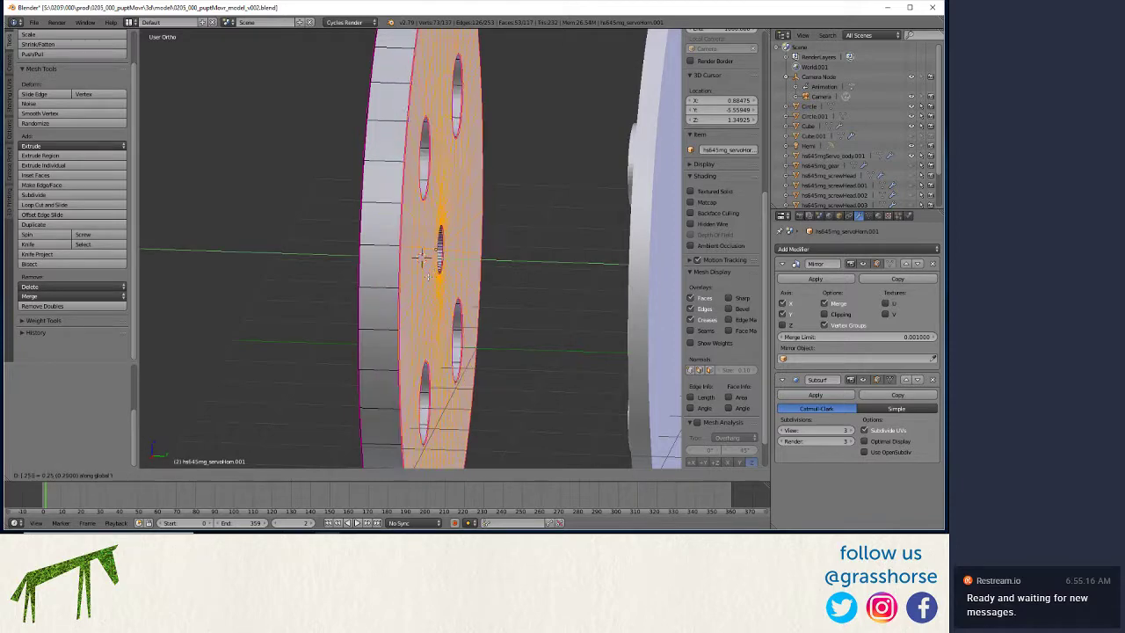
key(Return)
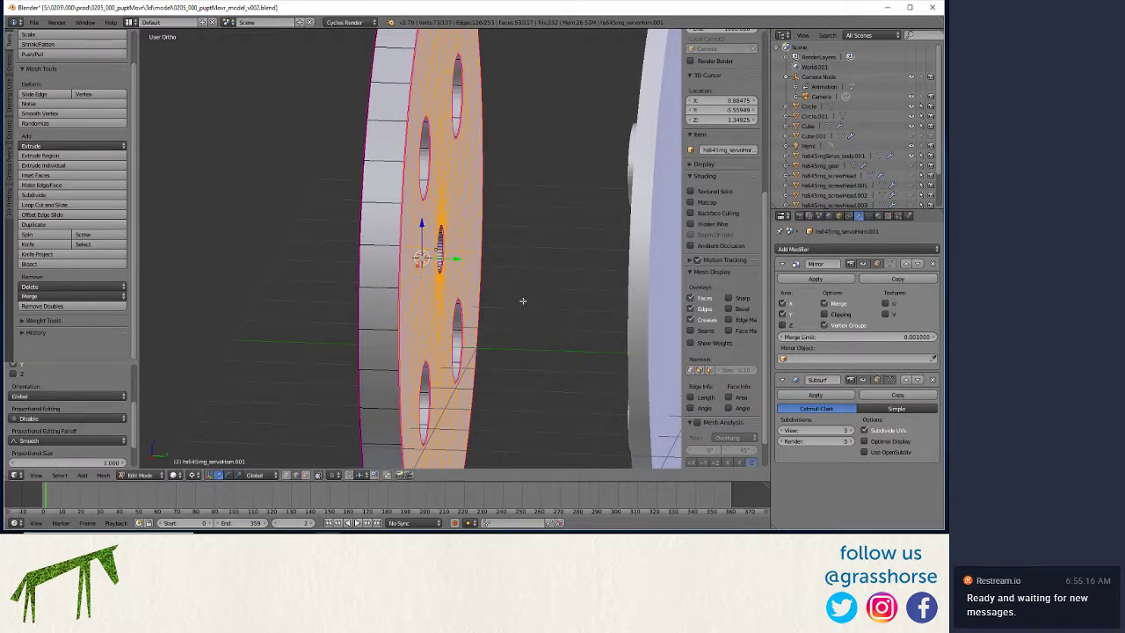
middle_drag(519, 301, 486, 336)
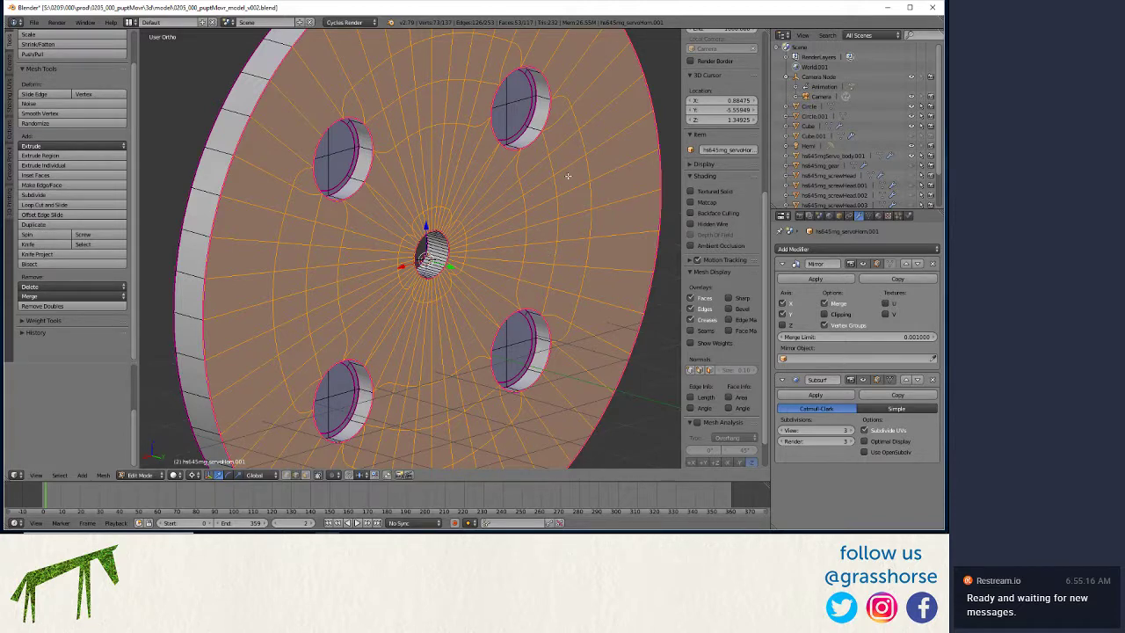
- Select the caps of the four magnet holes and push them inward along Y
key(a)
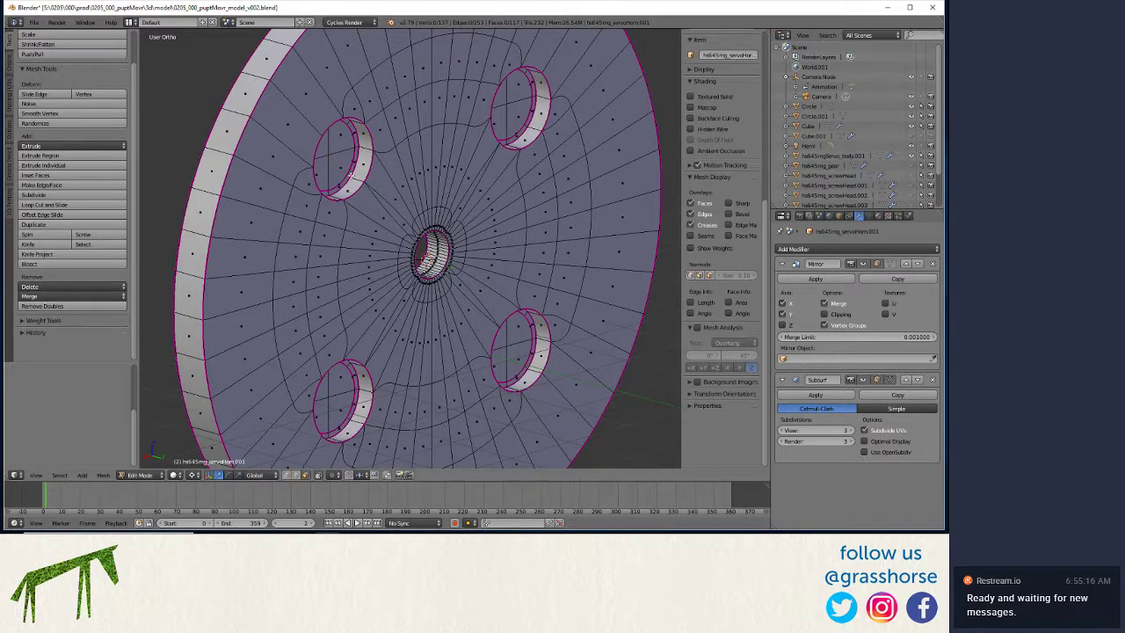
right_click(342, 156)
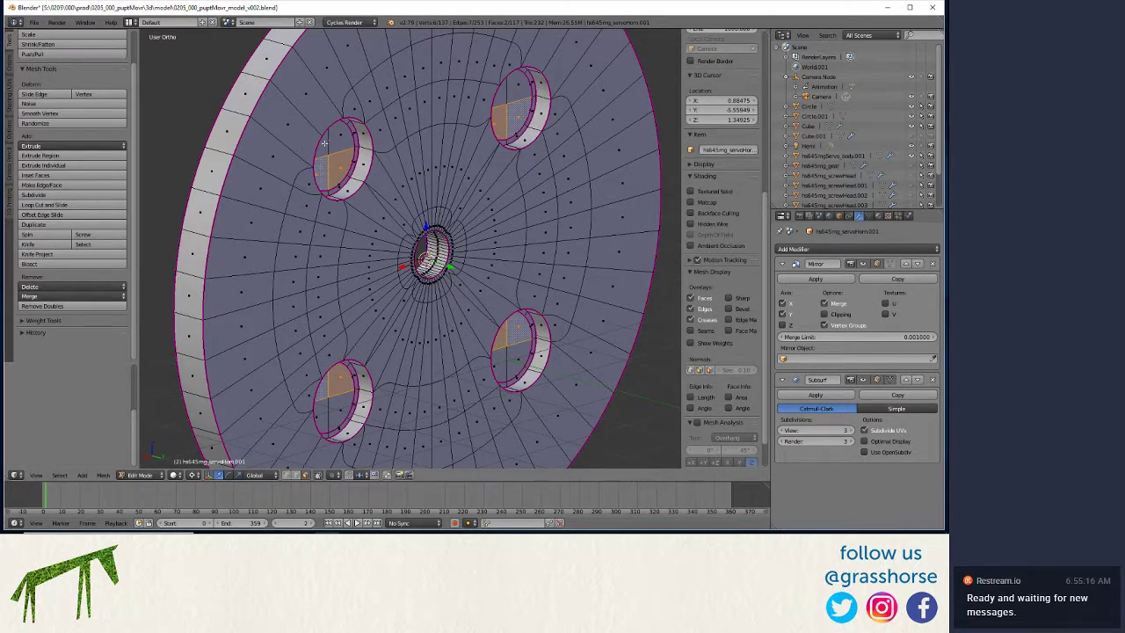
shift+right_click(341, 150)
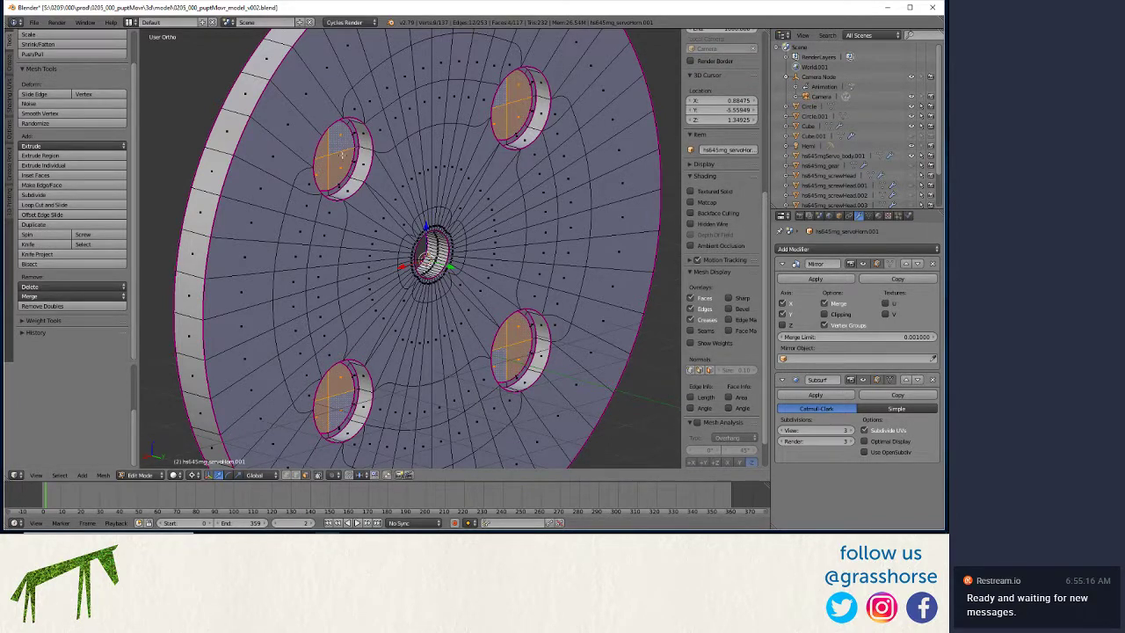
key(g)
key(y)
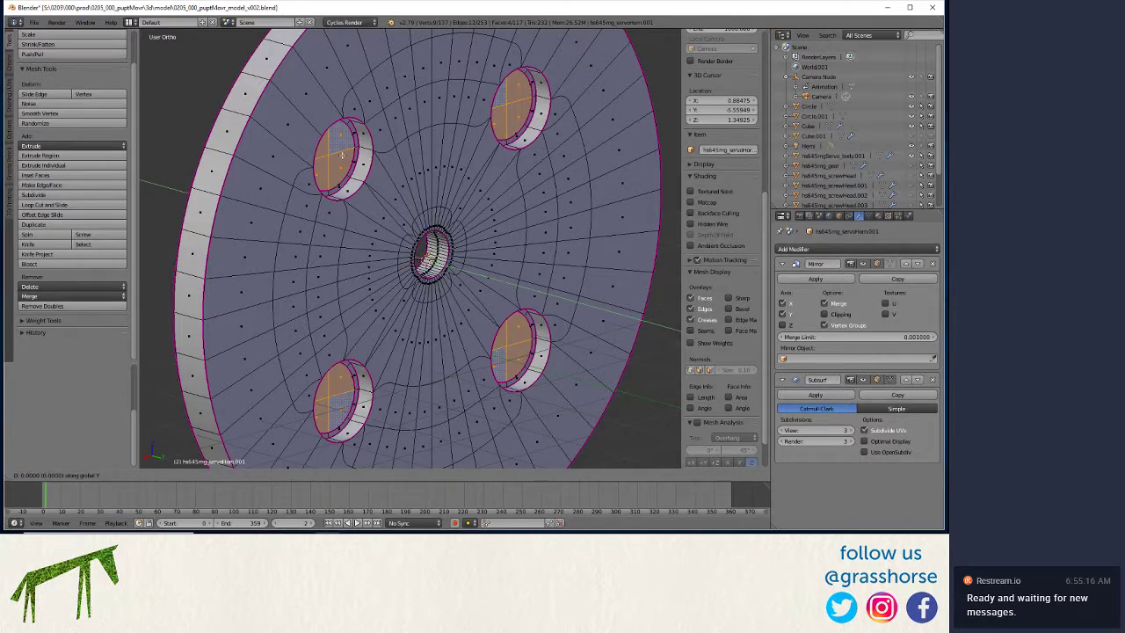
click(339, 156)
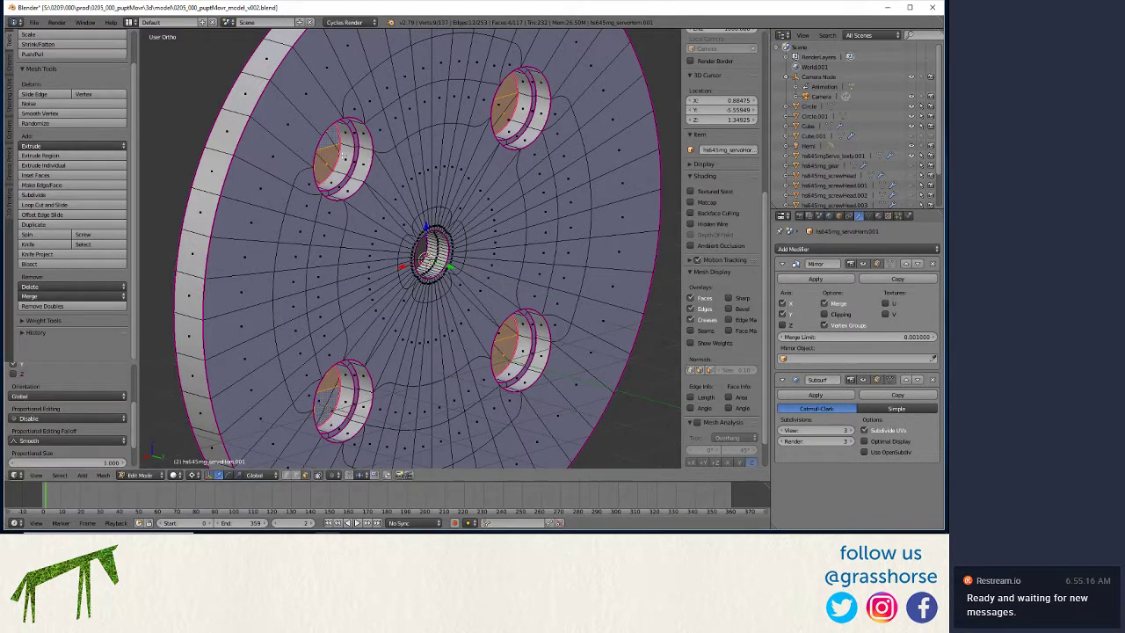
- In side wireframe view, box-select the upper vertex strip and shift it along Y
key(KP_3)
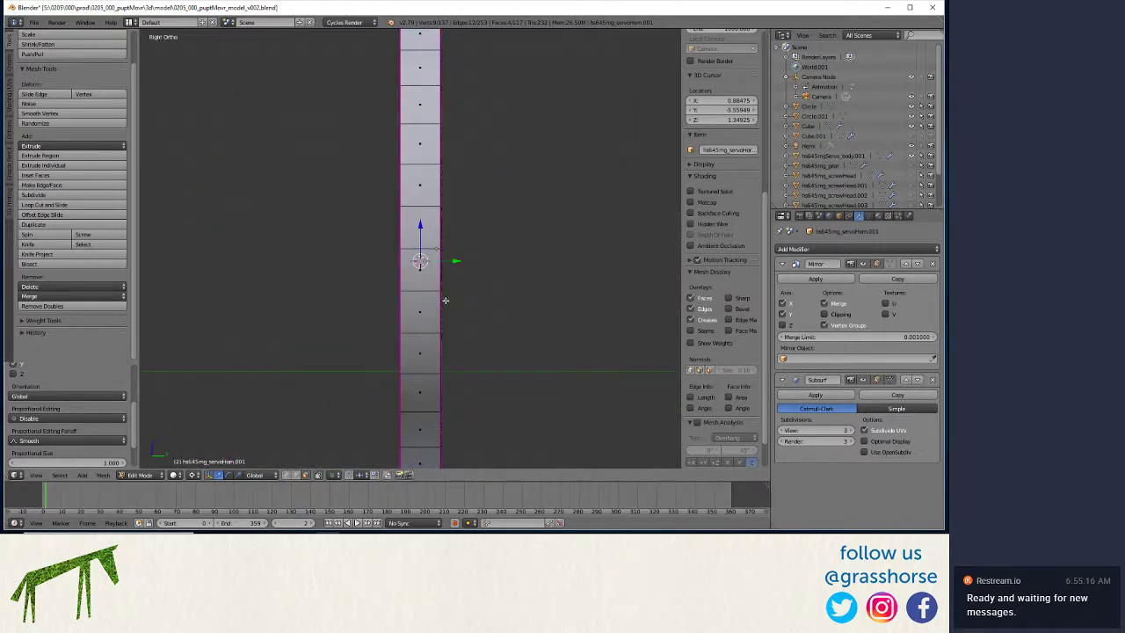
key(z)
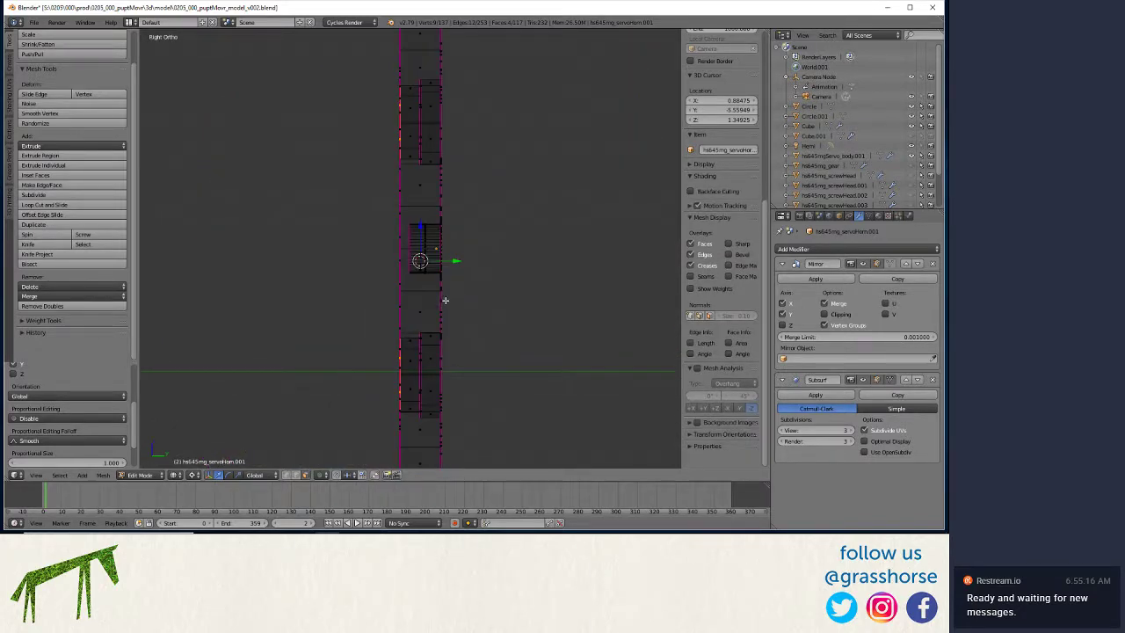
mouse_move(349, 301)
middle_down()
mouse_move(420, 308)
mouse_move(361, 302)
middle_up()
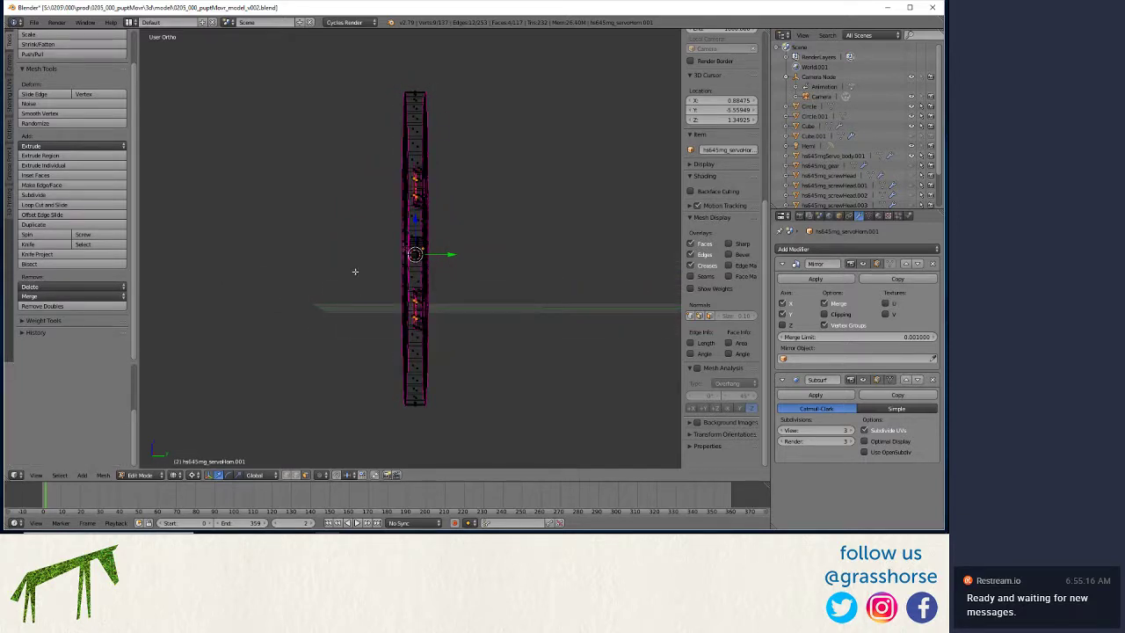
key(KP_3)
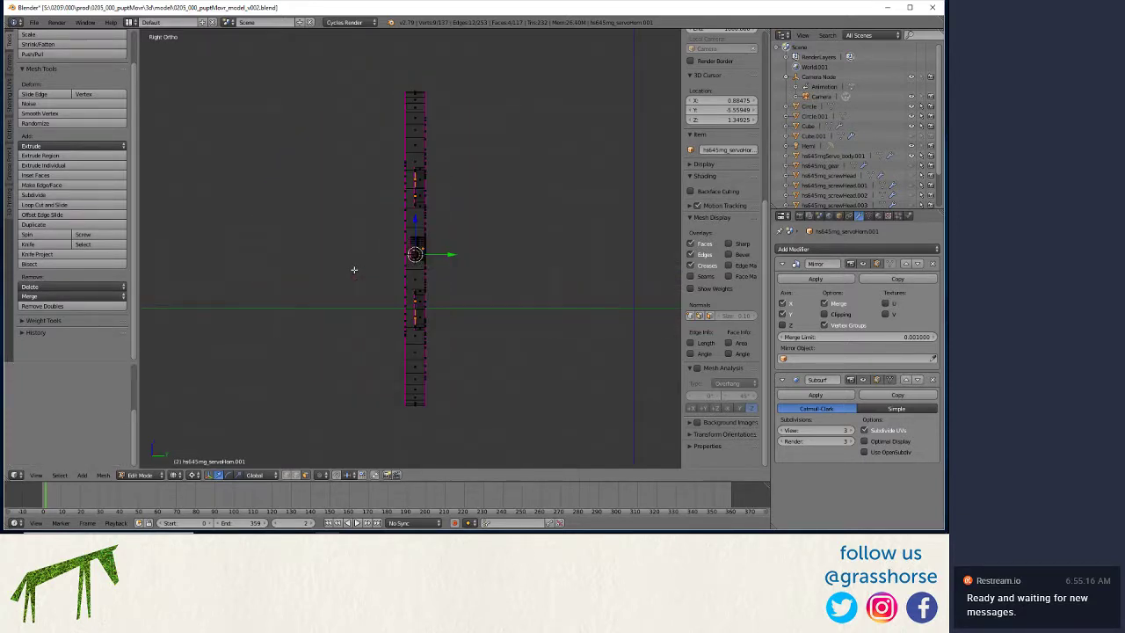
key(a)
key(b)
drag(380, 58, 410, 424)
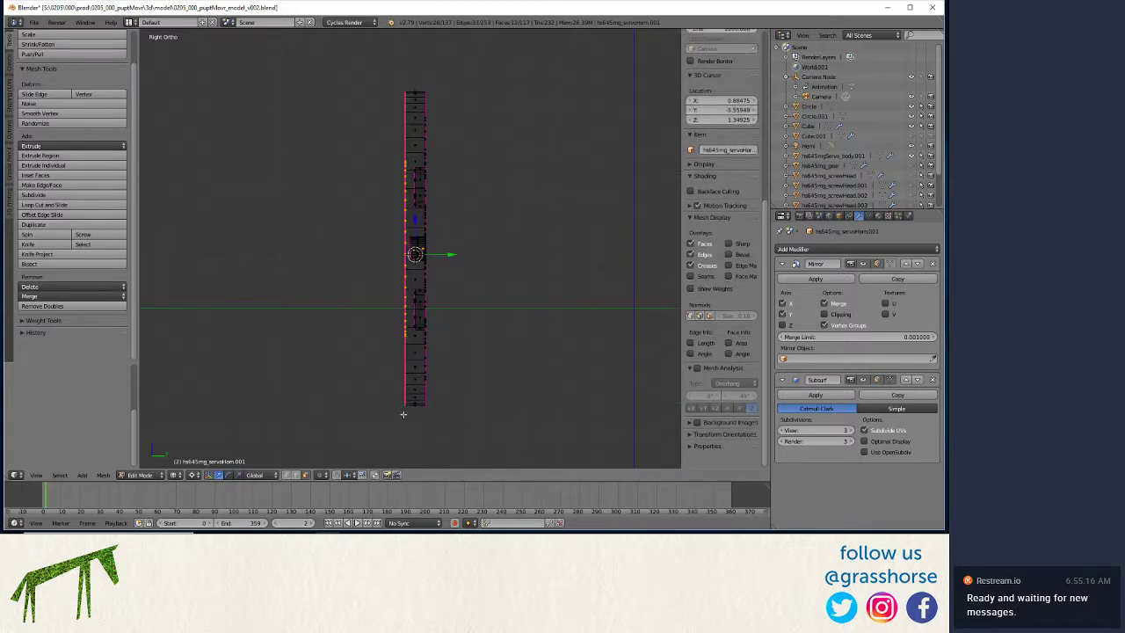
key(g)
key(y)
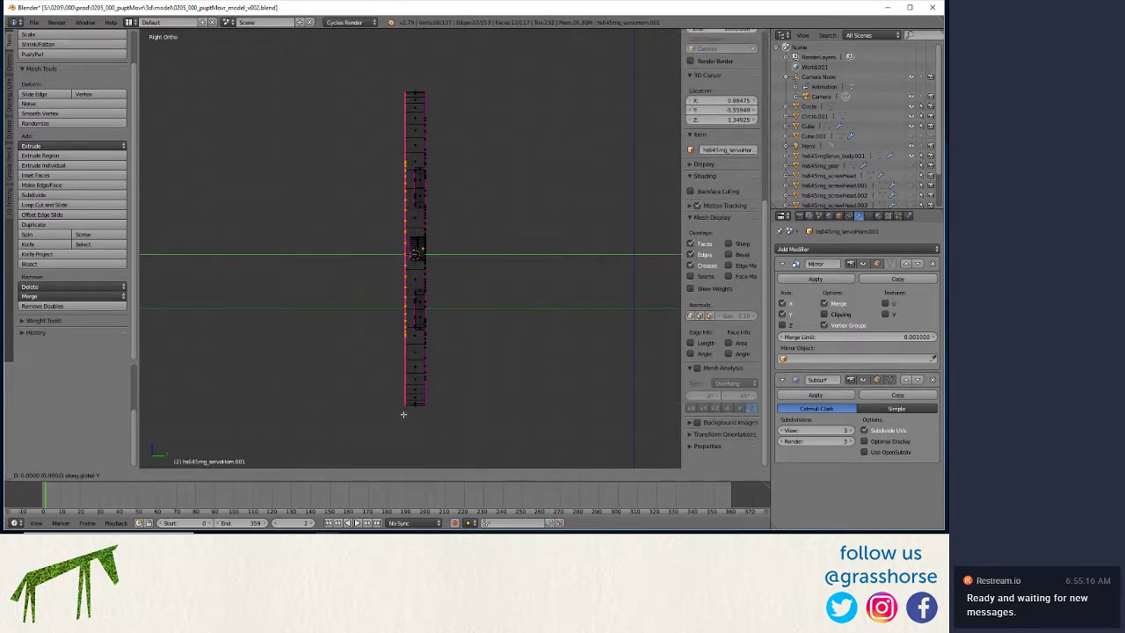
click(402, 410)
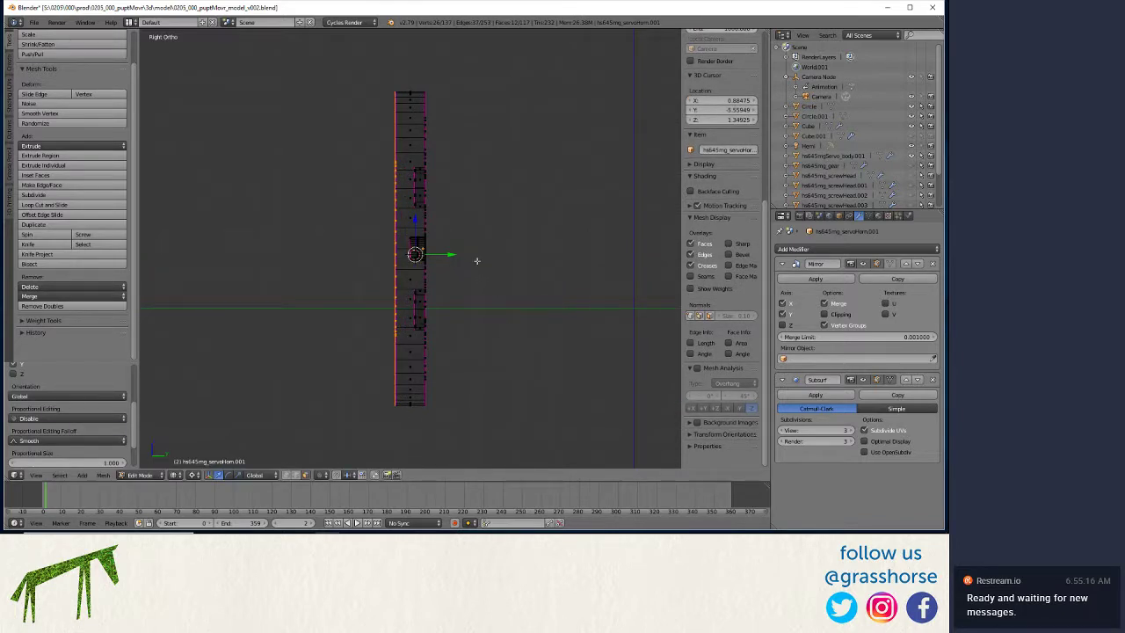
- Select the holes' inner faces and move them 0.1 deeper along Y
mouse_move(476, 260)
middle_down()
mouse_move(494, 259)
mouse_move(459, 265)
middle_up()
key(a)
key(z)
right_click(333, 140)
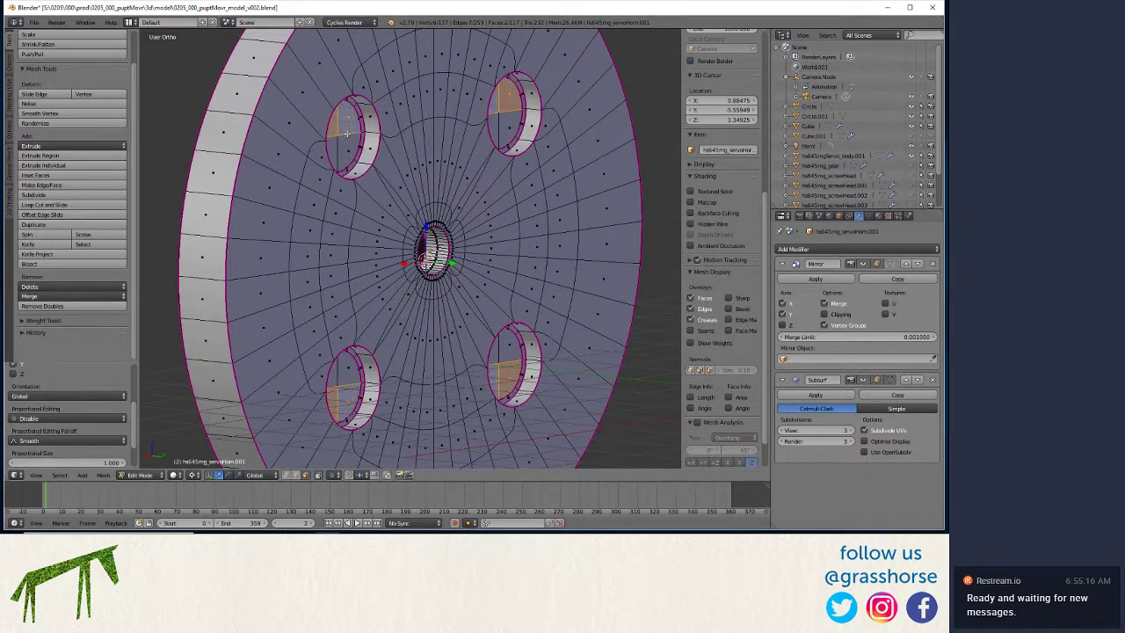
text(gy)
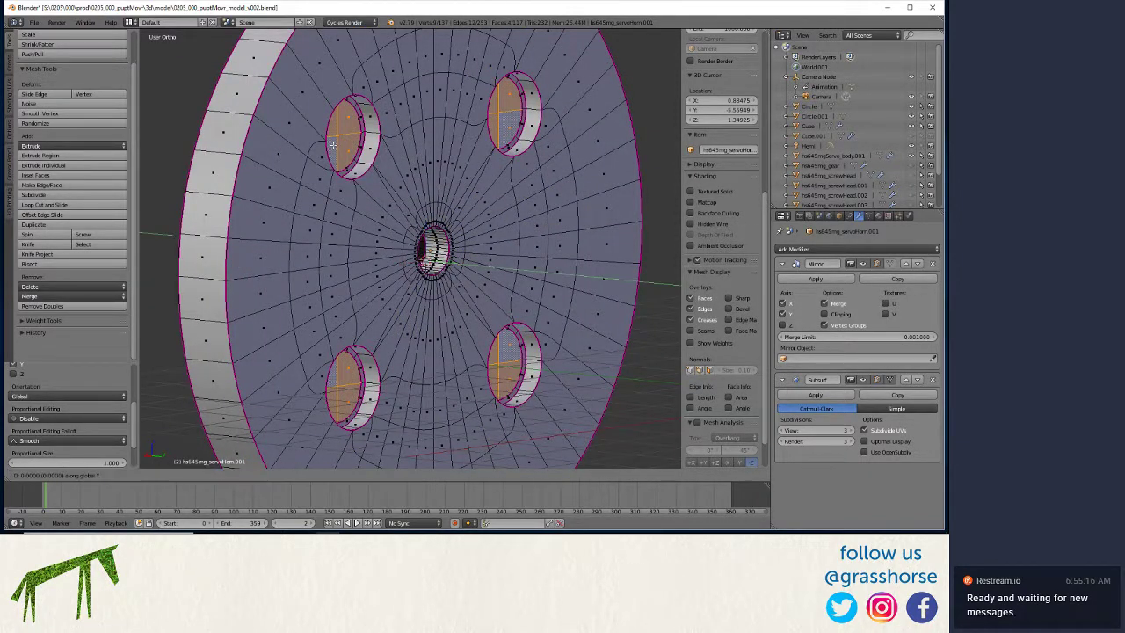
text(0.1)
key(Return)
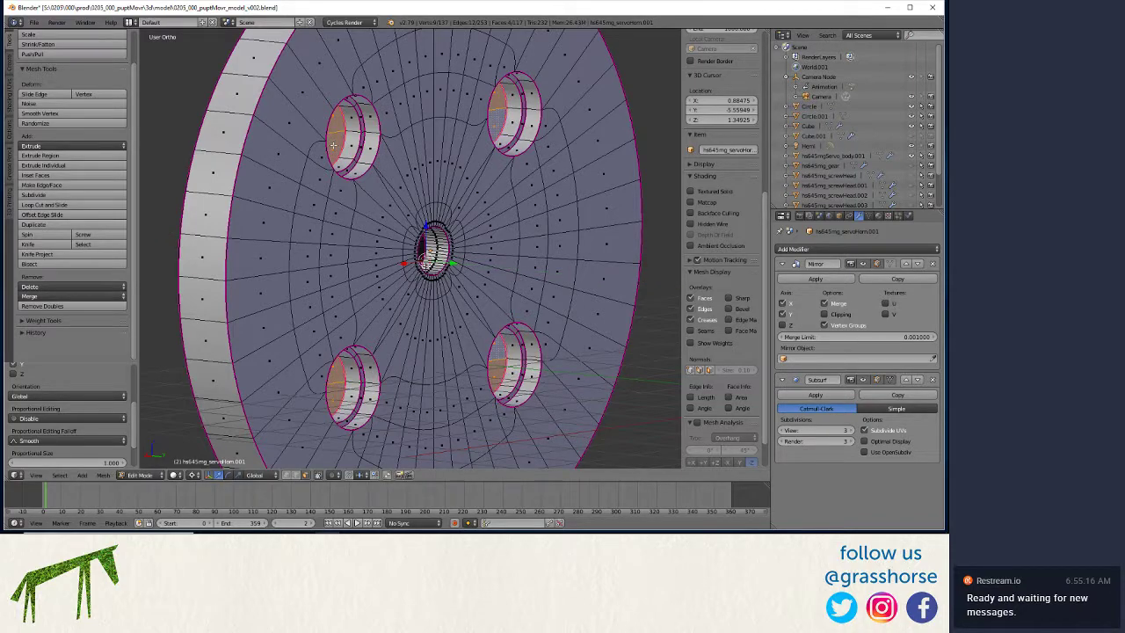
scroll(333, 143, down, 5)
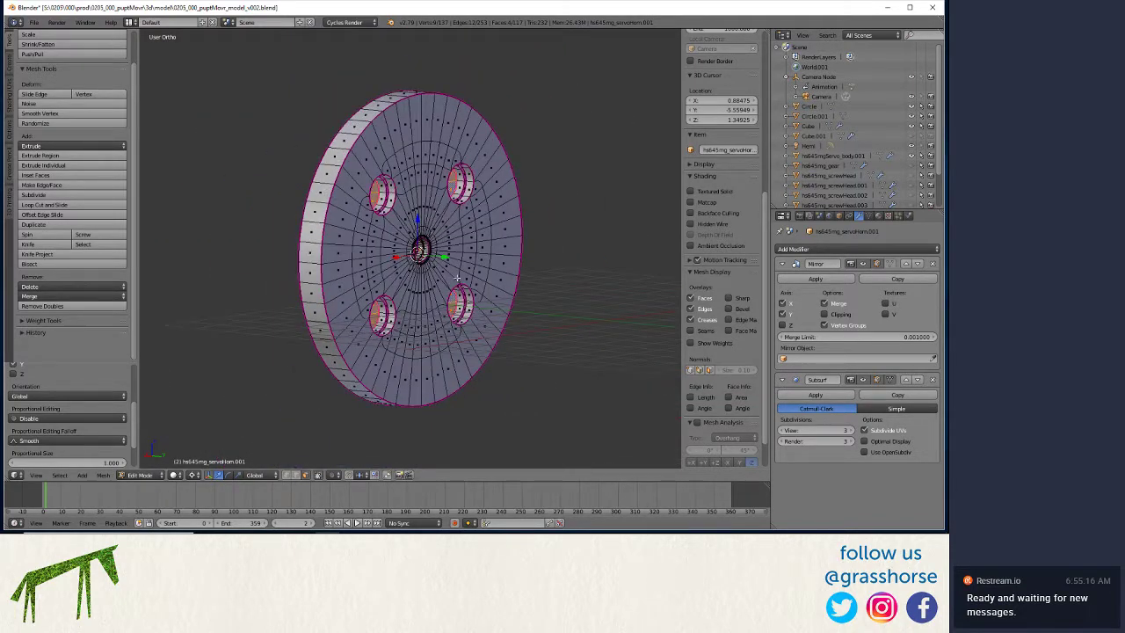
- Select the four hole faces and snap the 3D cursor to the selection
mouse_move(457, 278)
middle_down()
mouse_move(406, 281)
mouse_move(448, 278)
middle_up()
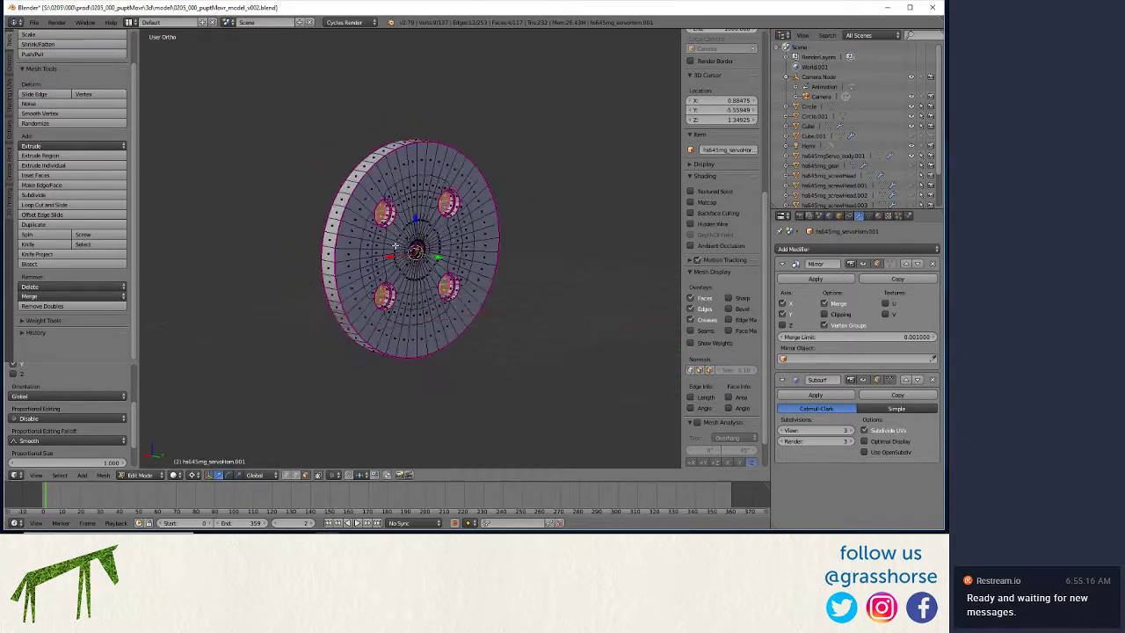
scroll(394, 246, up, 3)
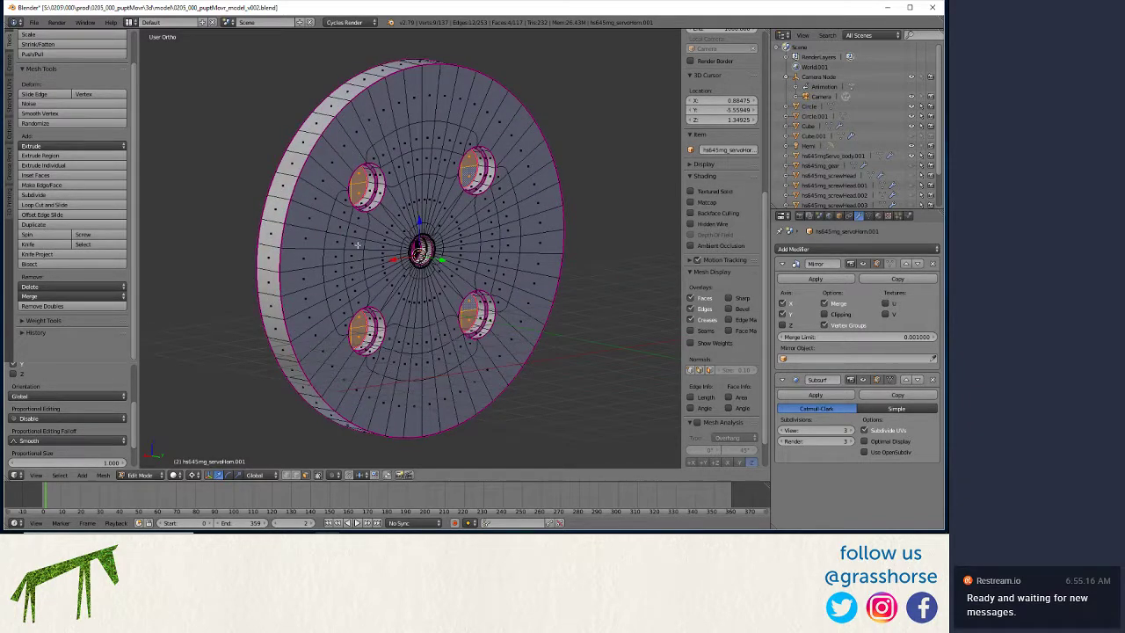
scroll(358, 245, up, 2)
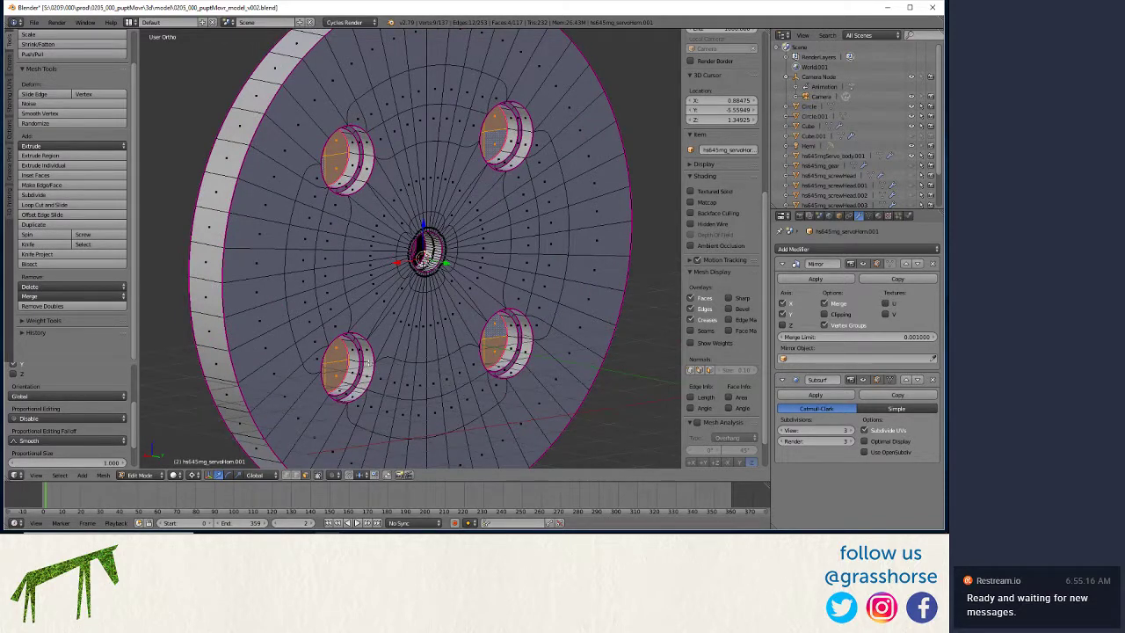
shift+click(367, 360)
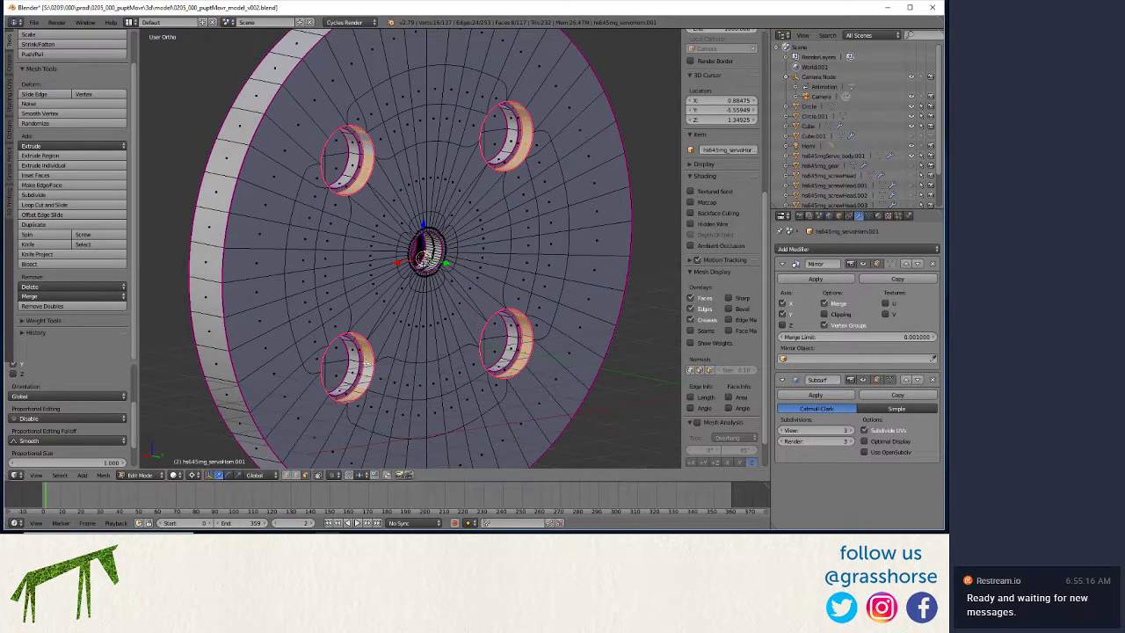
key(shift+s)
click(365, 370)
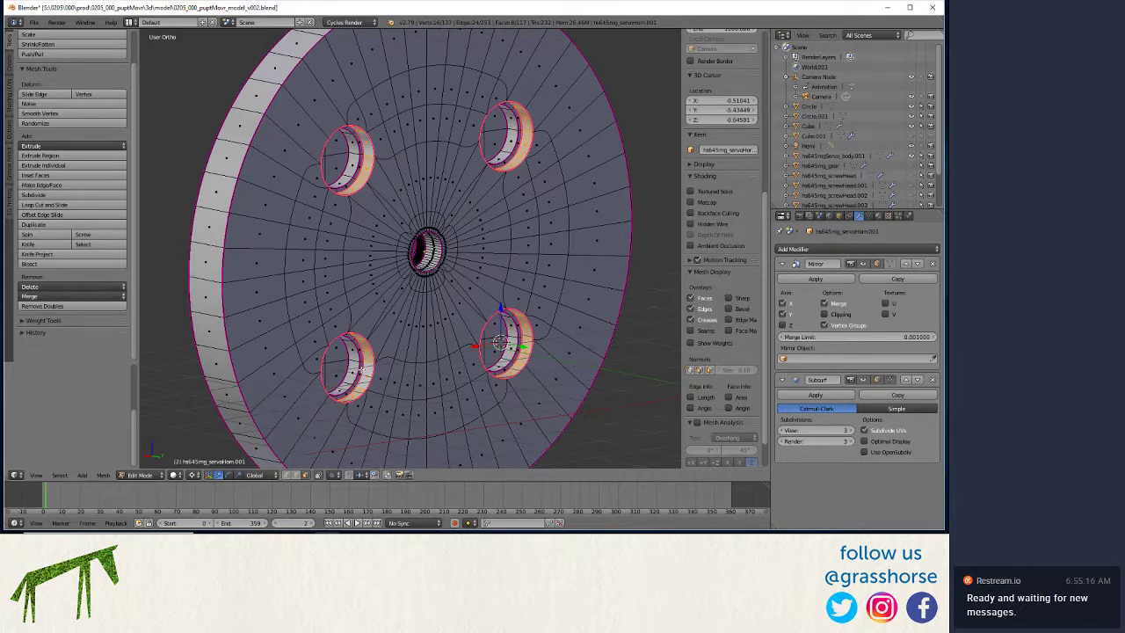
- Scale the hole faces by 1.02 along Z, abandoning an extra X scale
key(s)
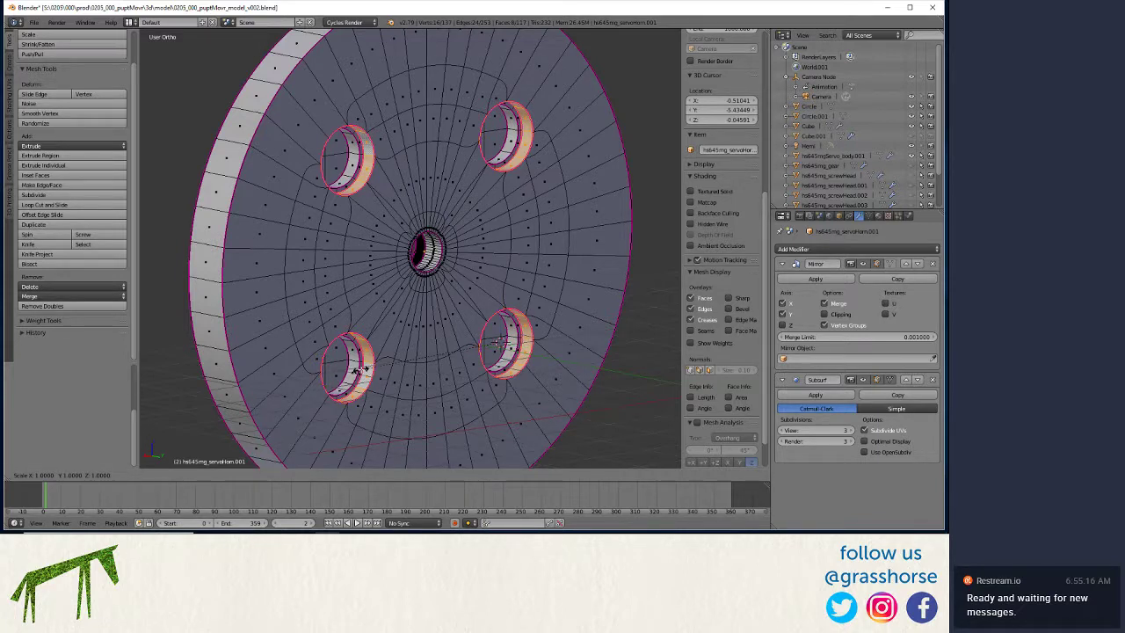
text(z1.02)
key(Return)
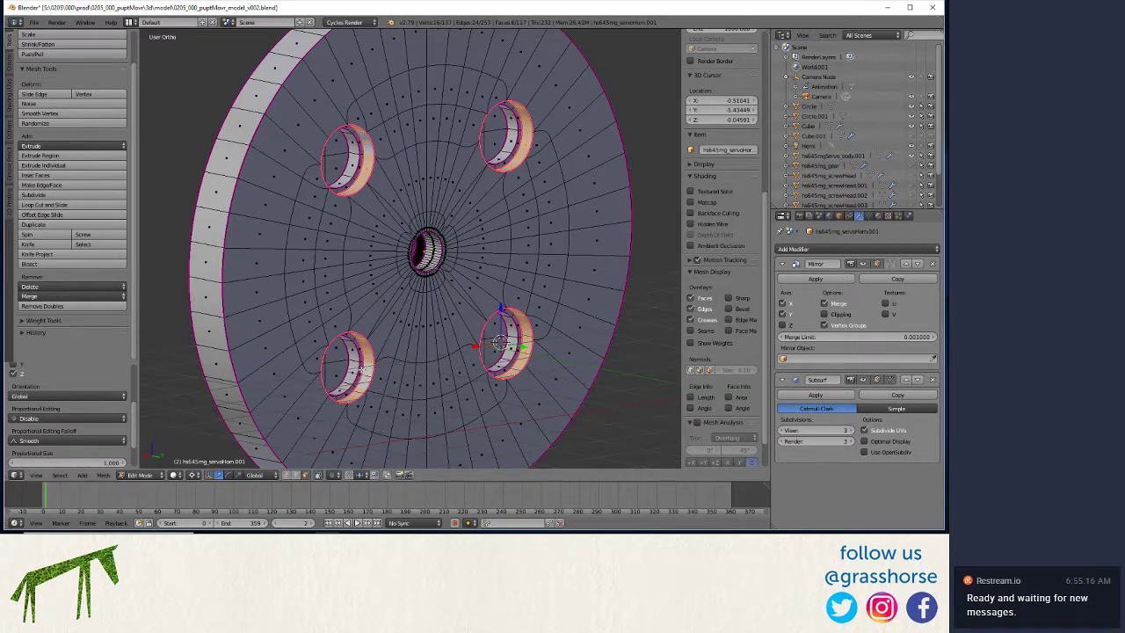
key(s)
key(x)
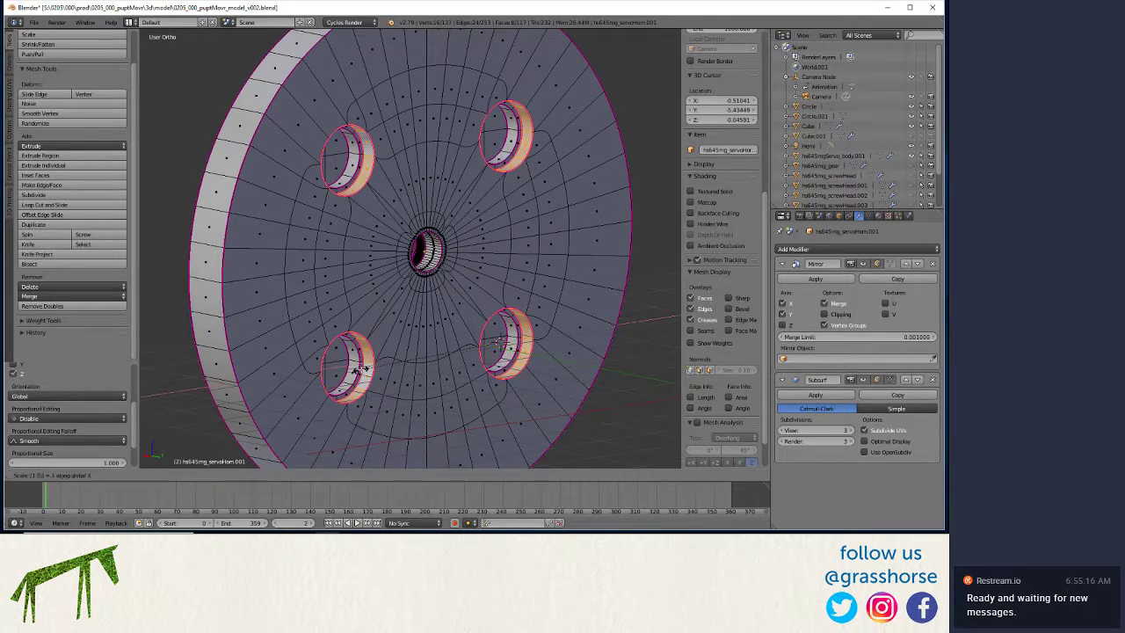
key(Escape)
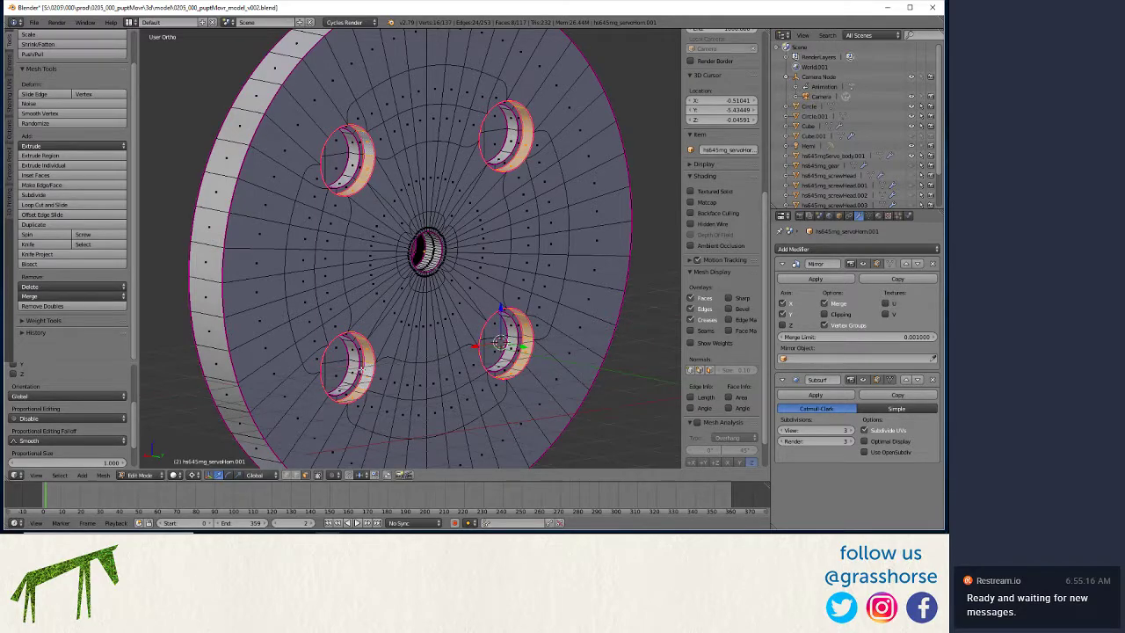
middle_drag(315, 188, 396, 236)
scroll(441, 263, up, 7)
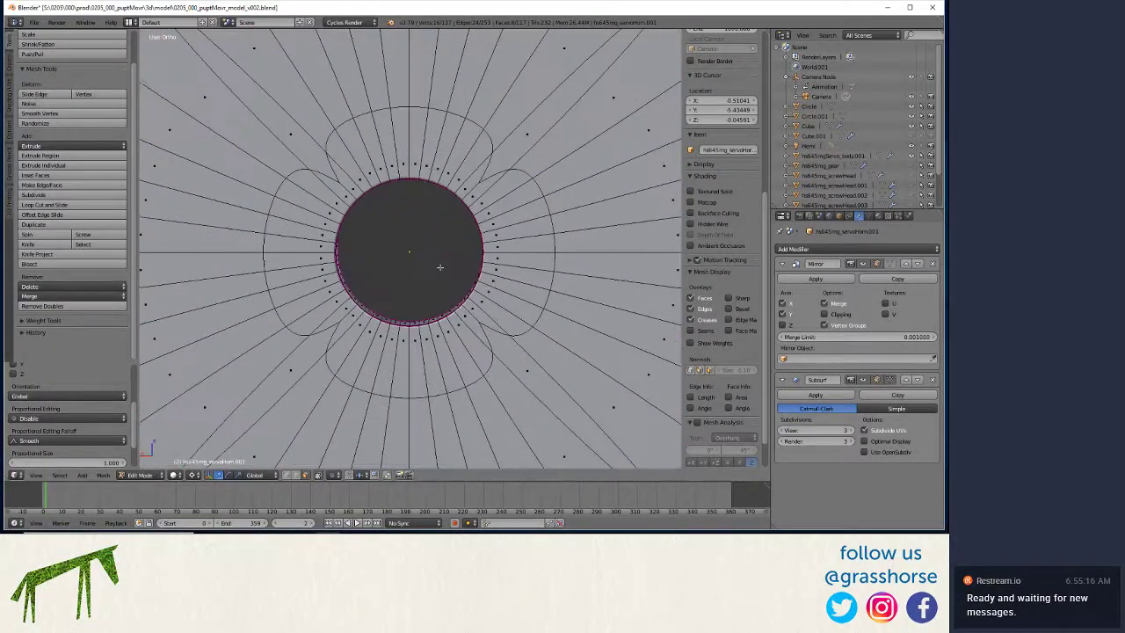
scroll(431, 264, down, 7)
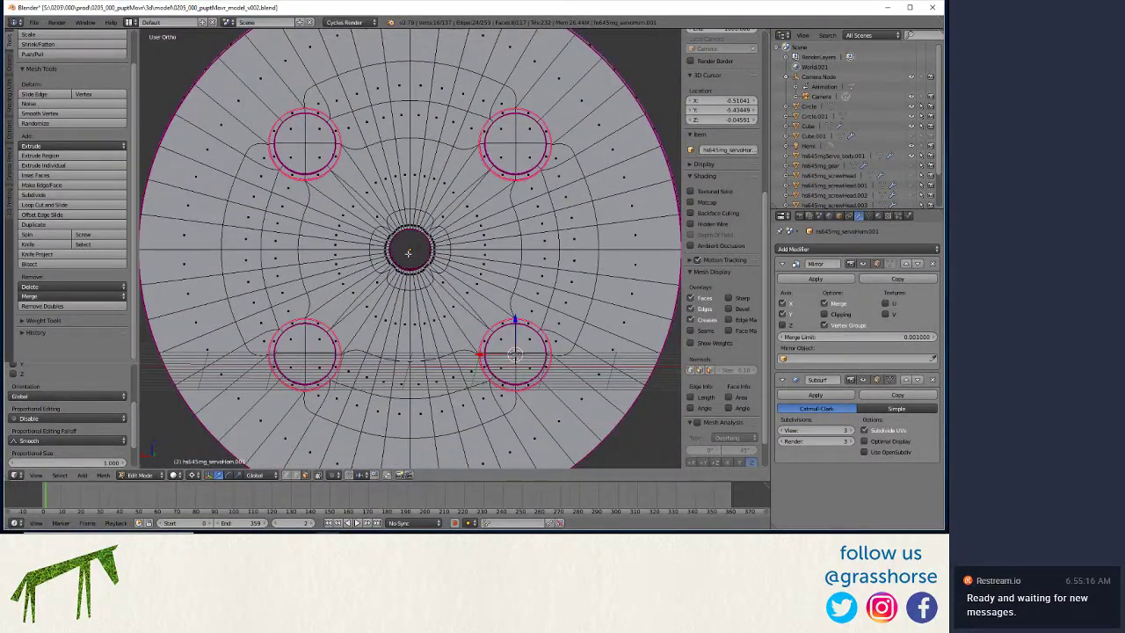
- Snap the 3D cursor to the object's centre and return to Edit Mode
key(Tab)
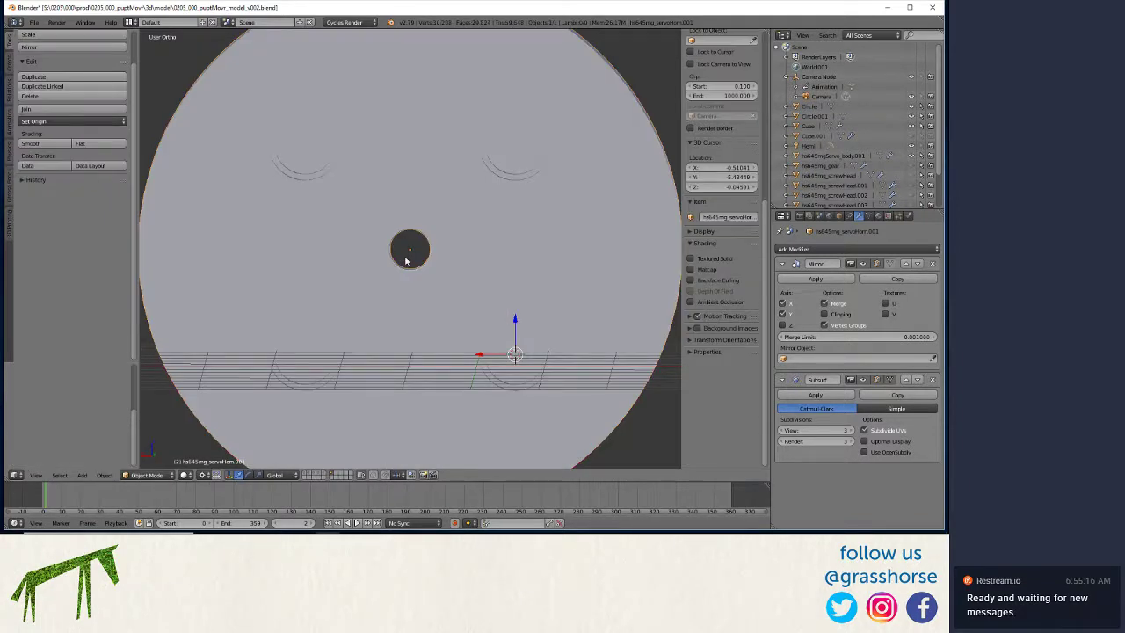
key(shift+s)
click(405, 260)
key(Tab)
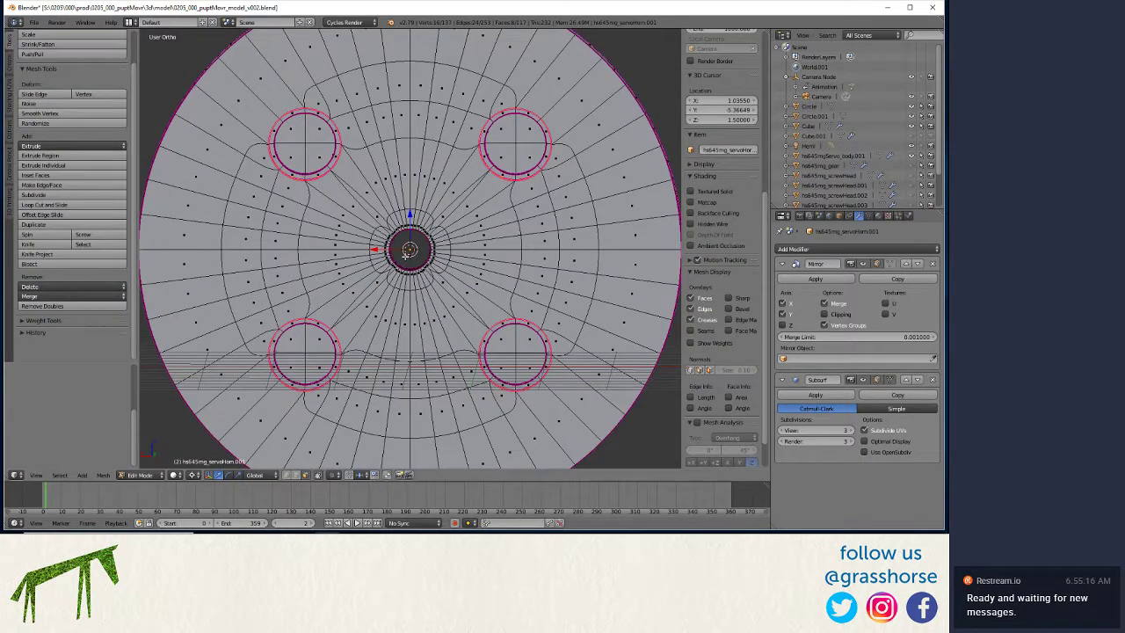
- In wireframe view, box-select the geometry around the centre hole
key(z)
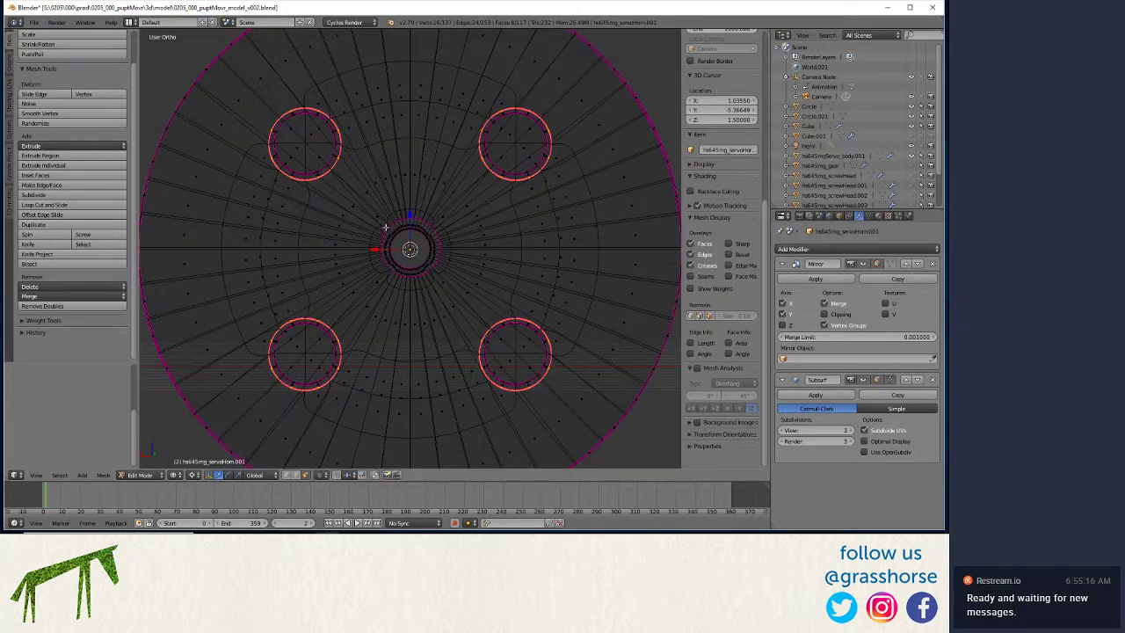
key(a)
key(b)
drag(369, 206, 463, 288)
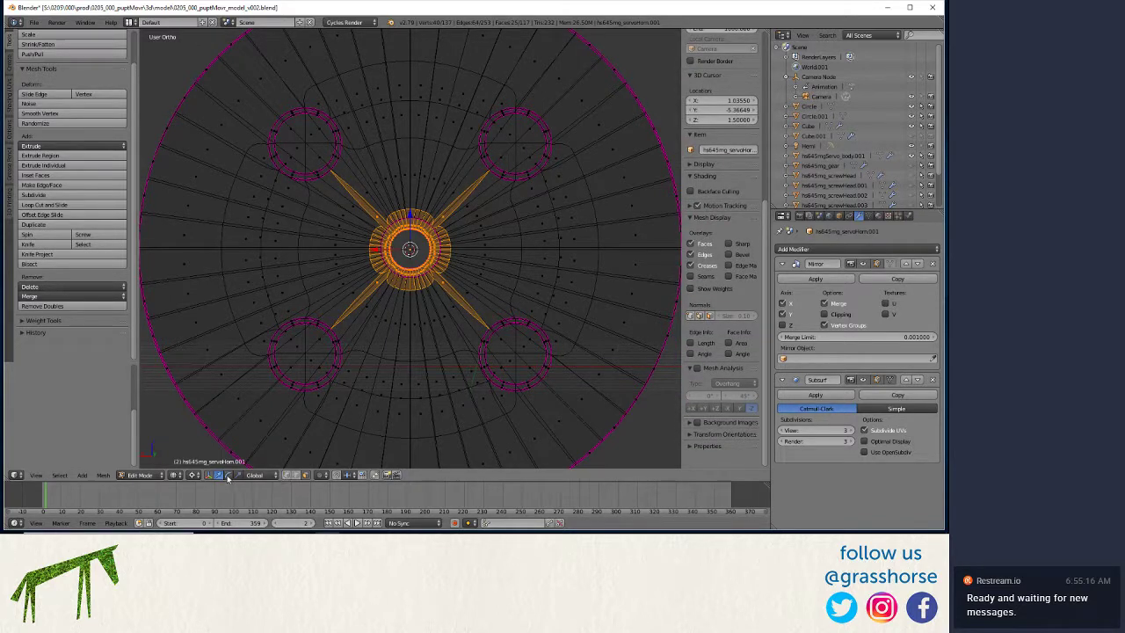
click(286, 477)
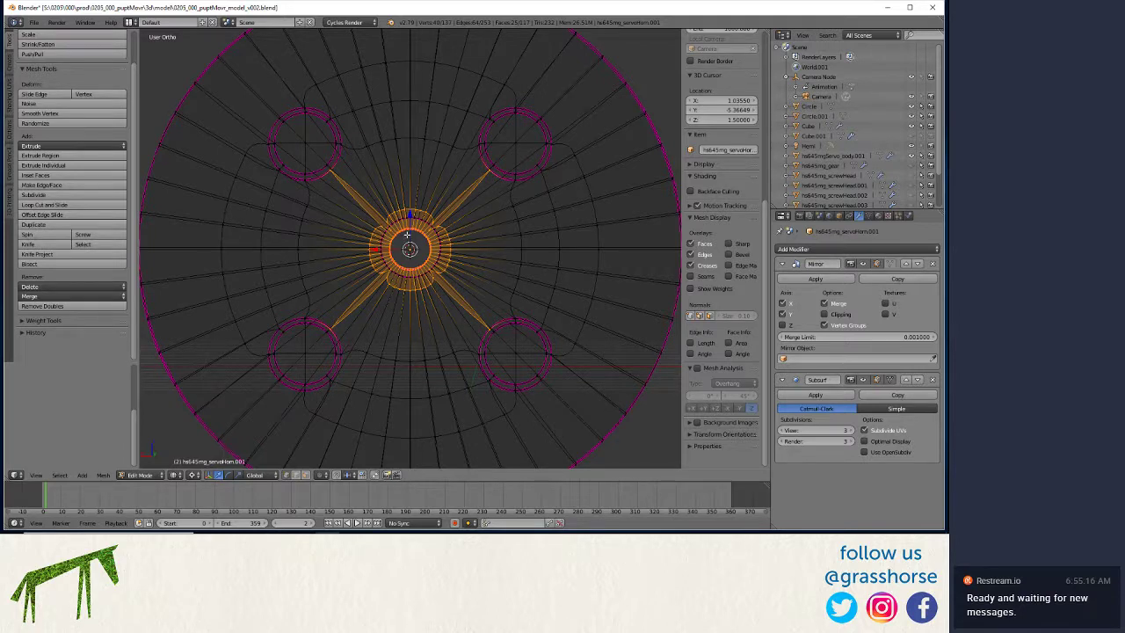
key(a)
key(b)
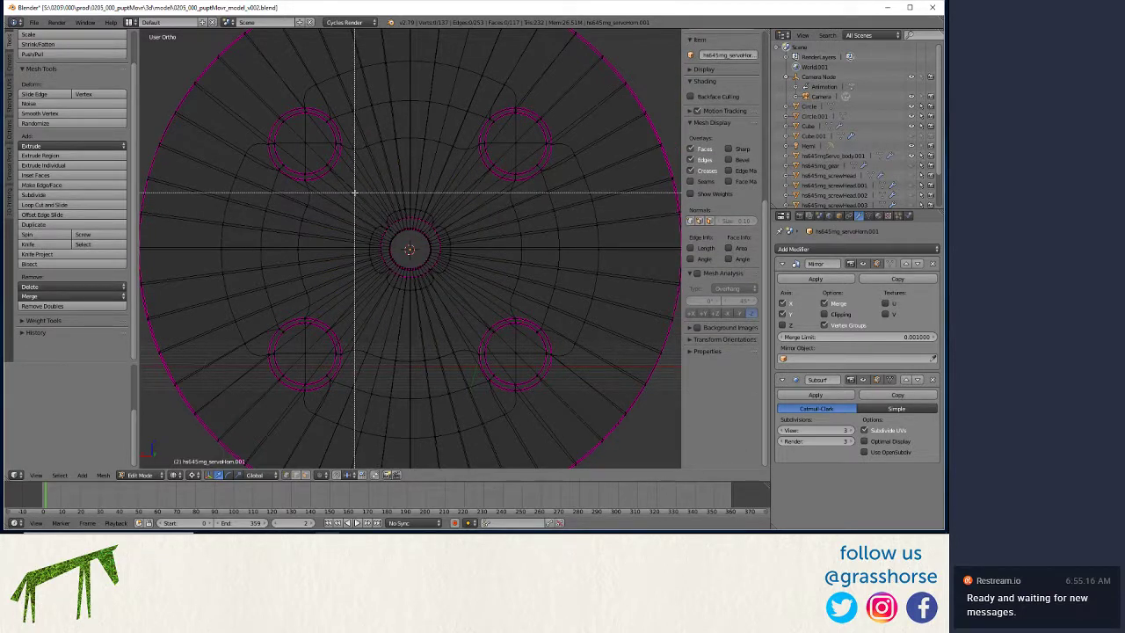
drag(354, 192, 464, 314)
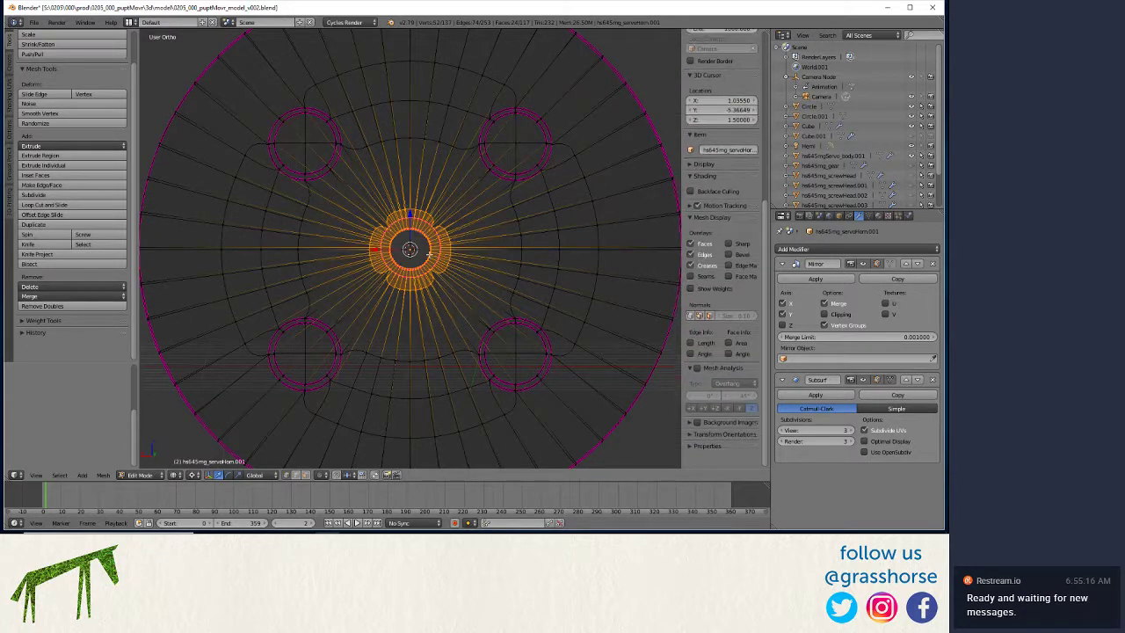
- Scale the centre ring to 0 on Z and then on X, collapsing it to a point
key(s)
key(z)
key(0)
key(Return)
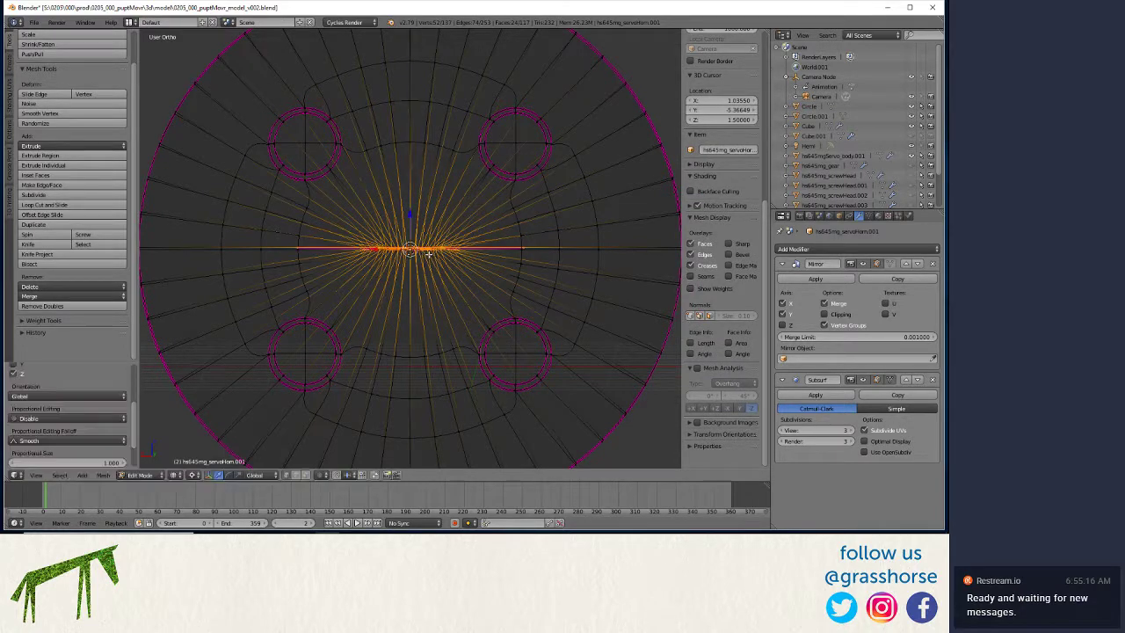
key(s)
key(x)
key(0)
key(Return)
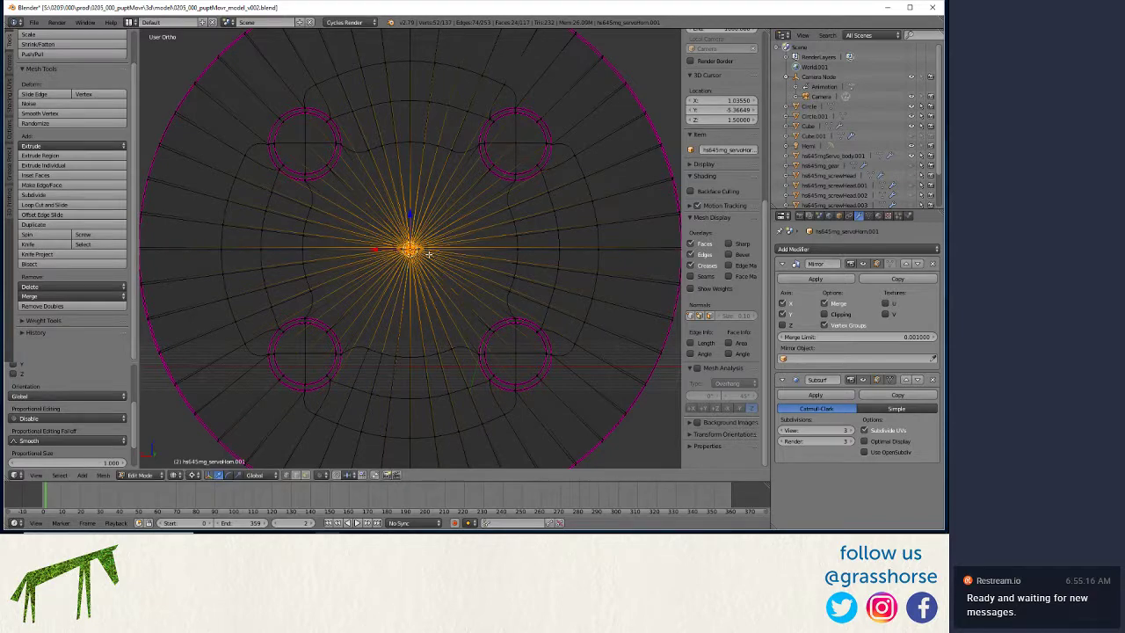
- Select all and Remove Doubles, merging 49 duplicate vertices
key(a)
key(a)
key(w)
click(428, 254)
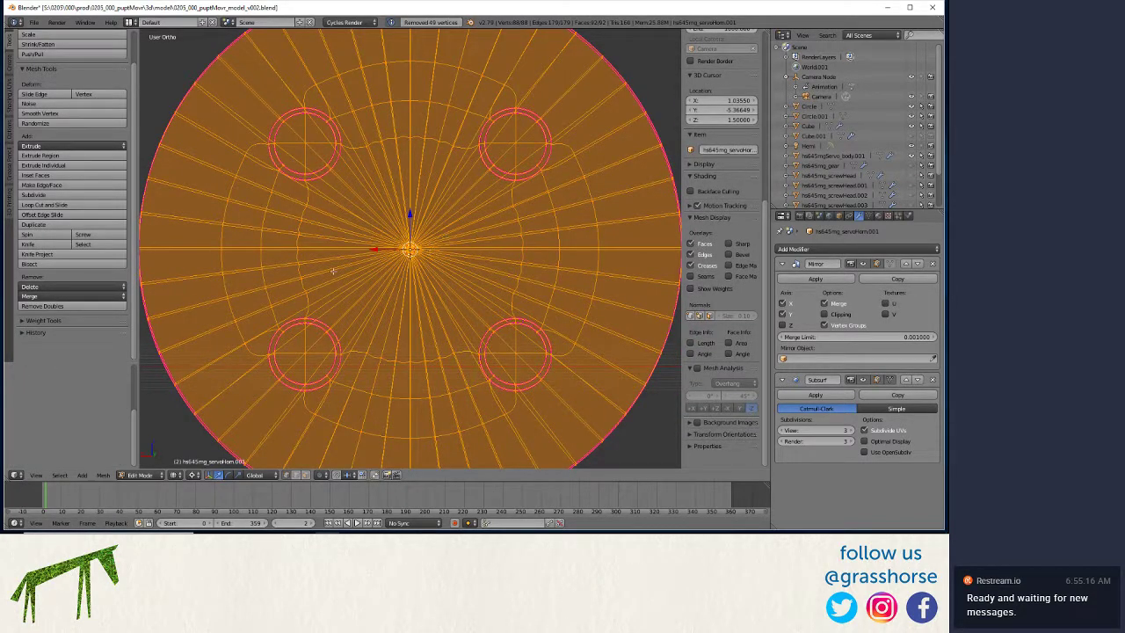
- Inspect the filled horn disc face-on and edge-on, alternating solid and wireframe shading
key(z)
scroll(378, 315, down, 6)
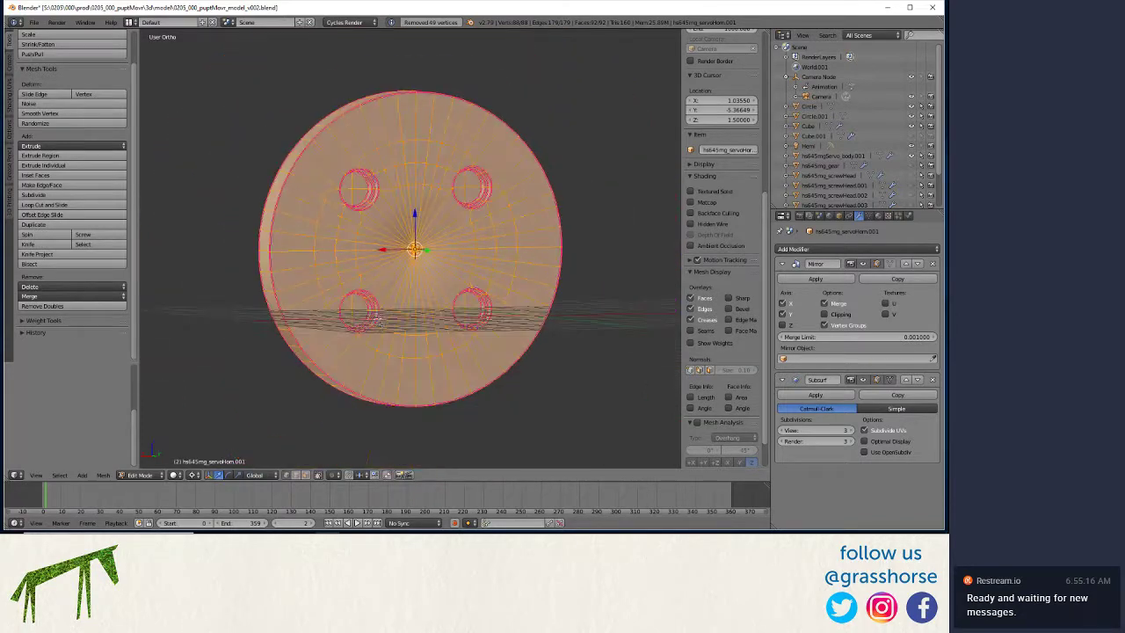
mouse_move(380, 317)
middle_down()
mouse_move(538, 340)
mouse_move(428, 347)
middle_up()
key(z)
scroll(428, 347, up, 4)
scroll(428, 347, up, 5)
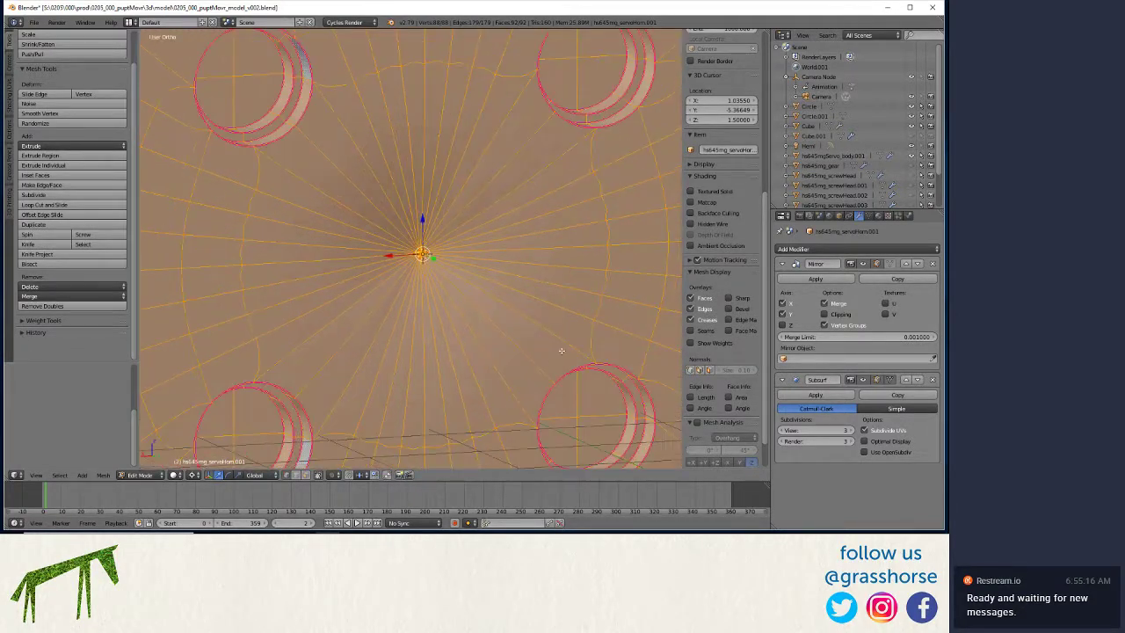
key(z)
scroll(481, 347, down, 5)
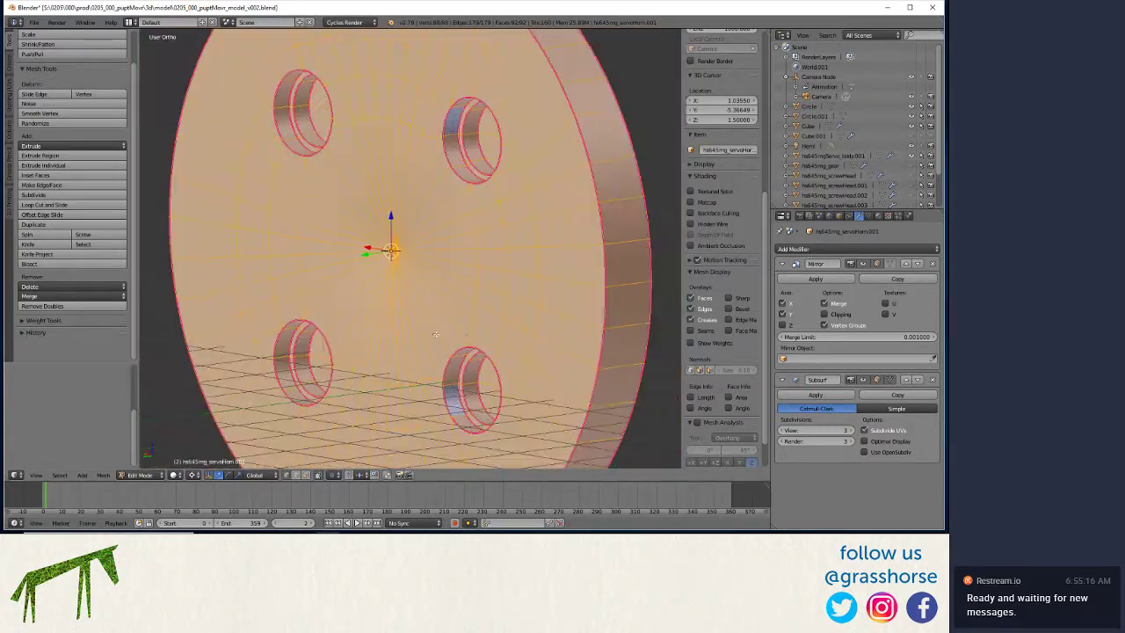
mouse_move(480, 347)
middle_down()
mouse_move(648, 334)
mouse_move(563, 343)
middle_up()
scroll(512, 339, up, 3)
key(z)
key(z)
- Check inside the mesh edge-on in wireframe, deselect everything, and return to a solid front view
mouse_move(424, 287)
middle_down()
mouse_move(480, 298)
mouse_move(223, 284)
mouse_move(425, 291)
mouse_move(476, 310)
middle_up()
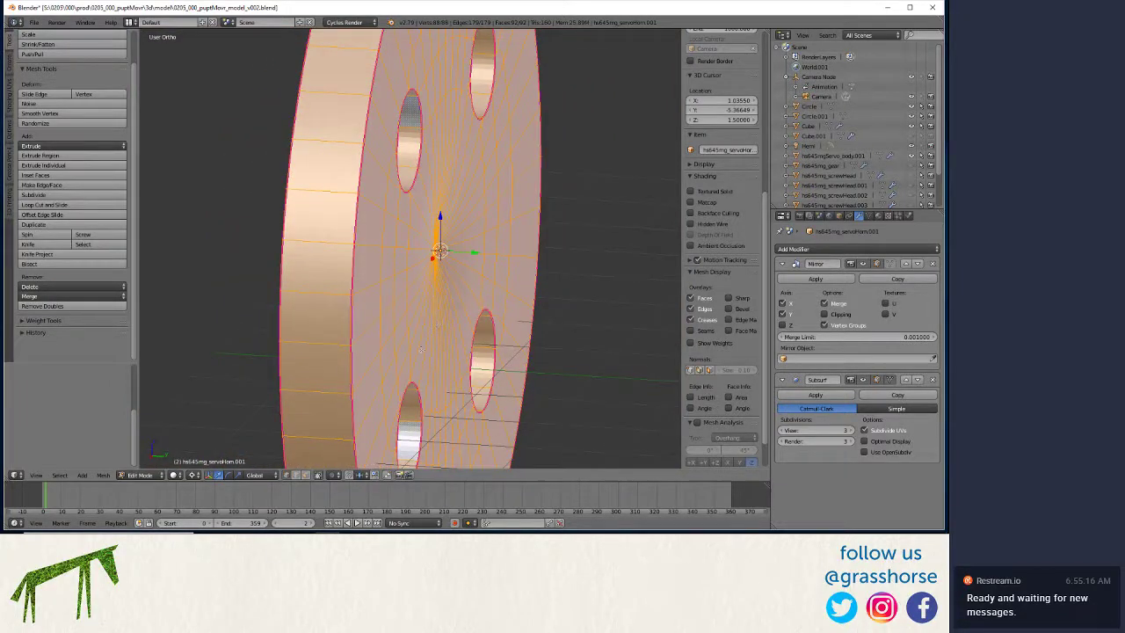
key(z)
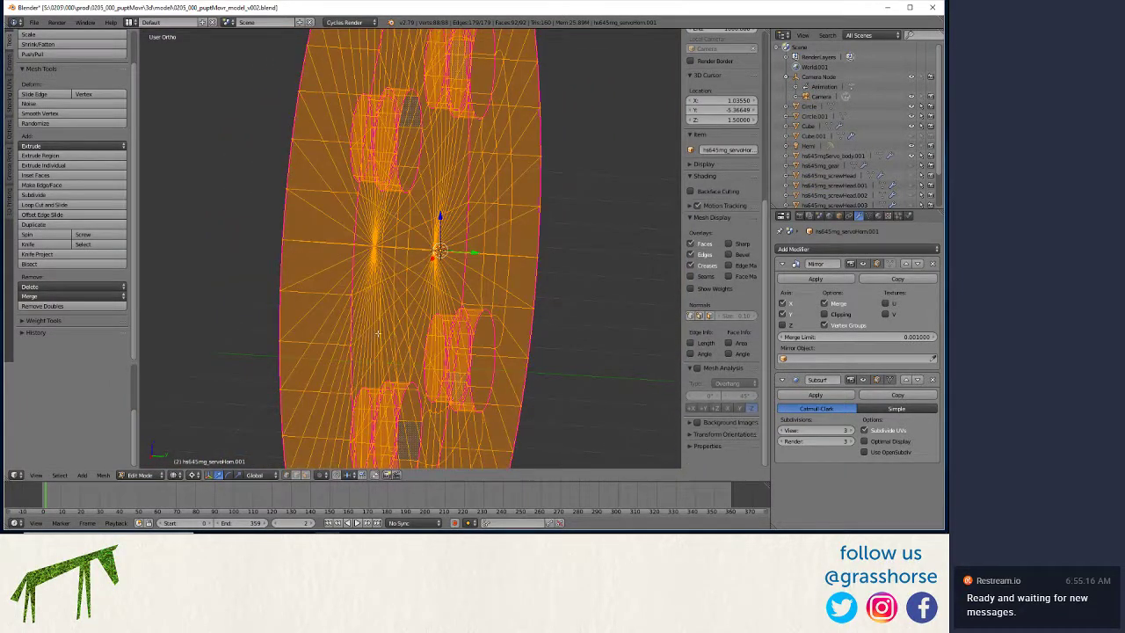
middle_drag(416, 359, 410, 266)
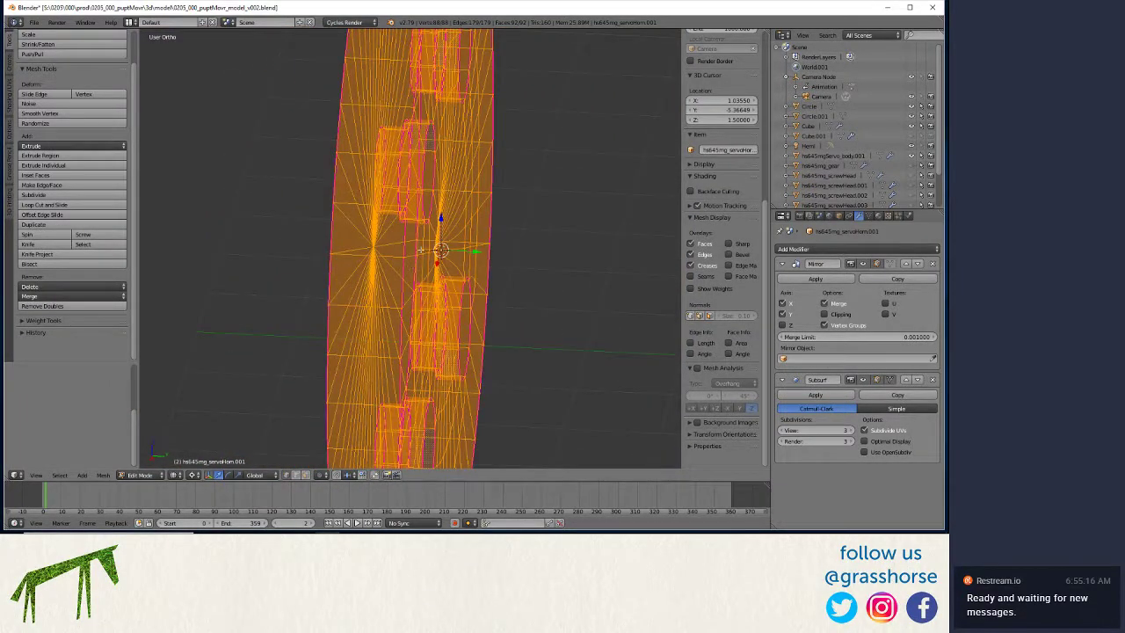
key(a)
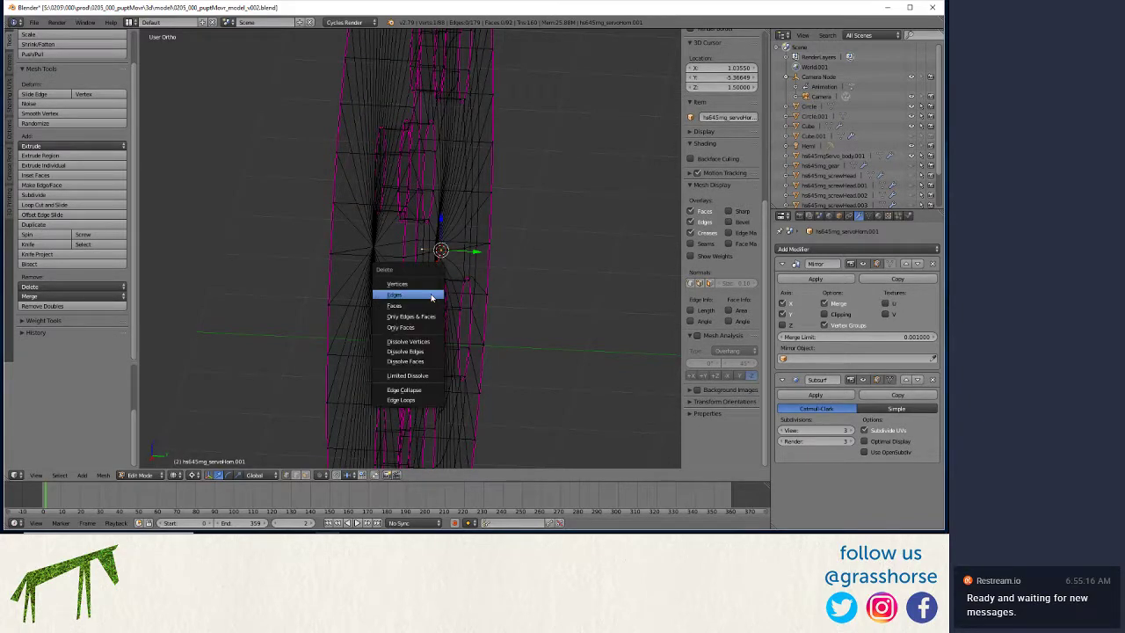
middle_drag(430, 282, 435, 319)
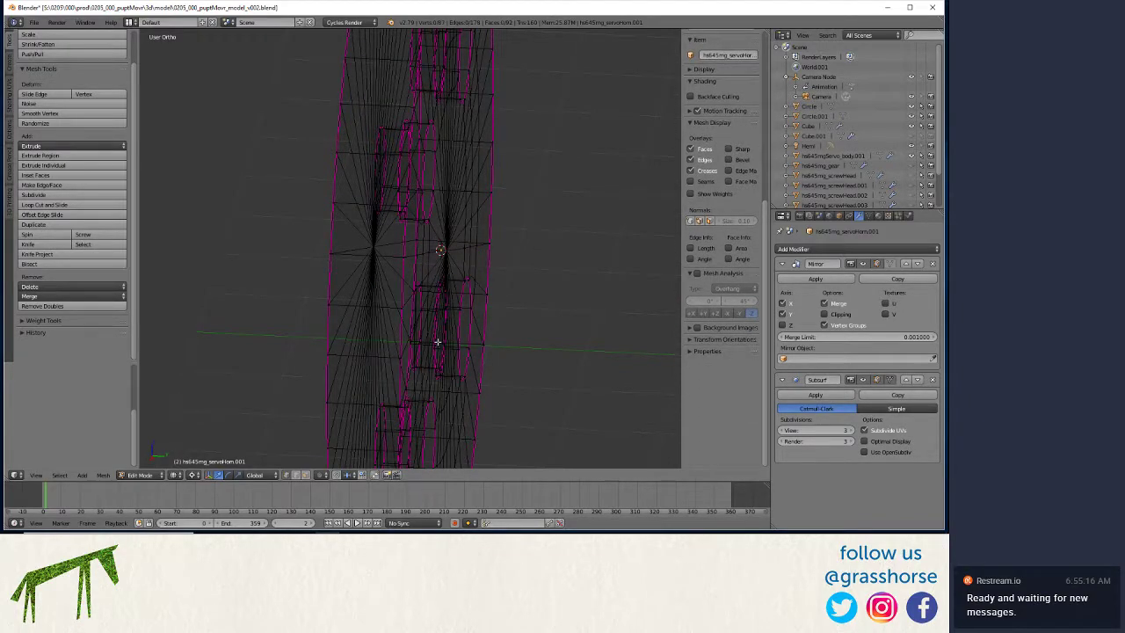
key(z)
key(KP_1)
scroll(388, 305, down, 3)
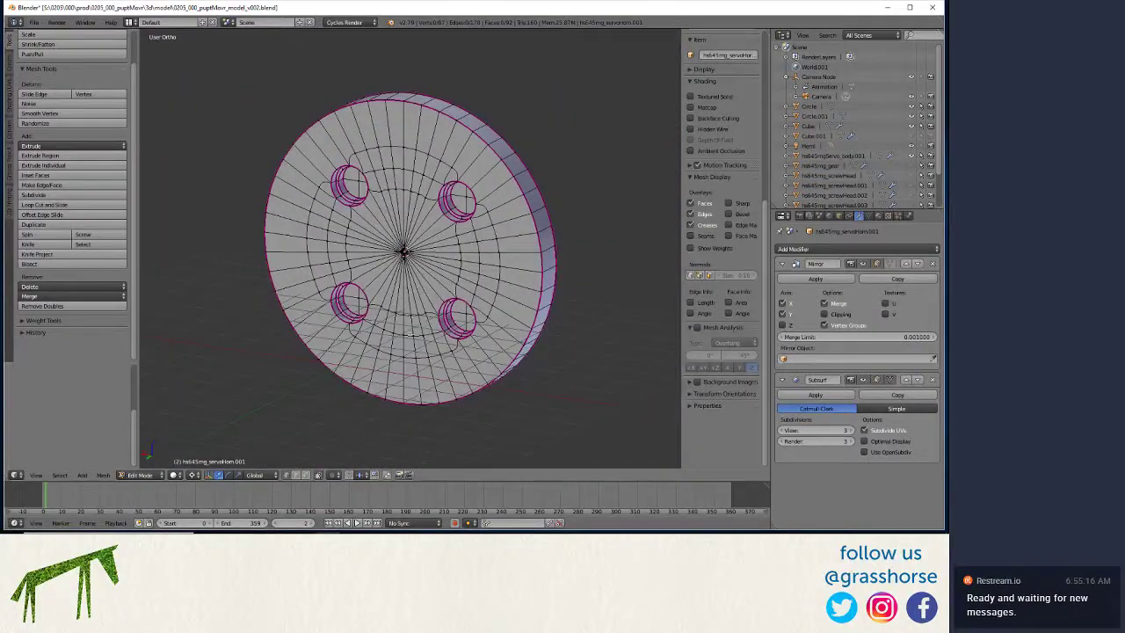
- Orbit around the disc to inspect its sides and rim edge-on
middle_drag(387, 305, 524, 334)
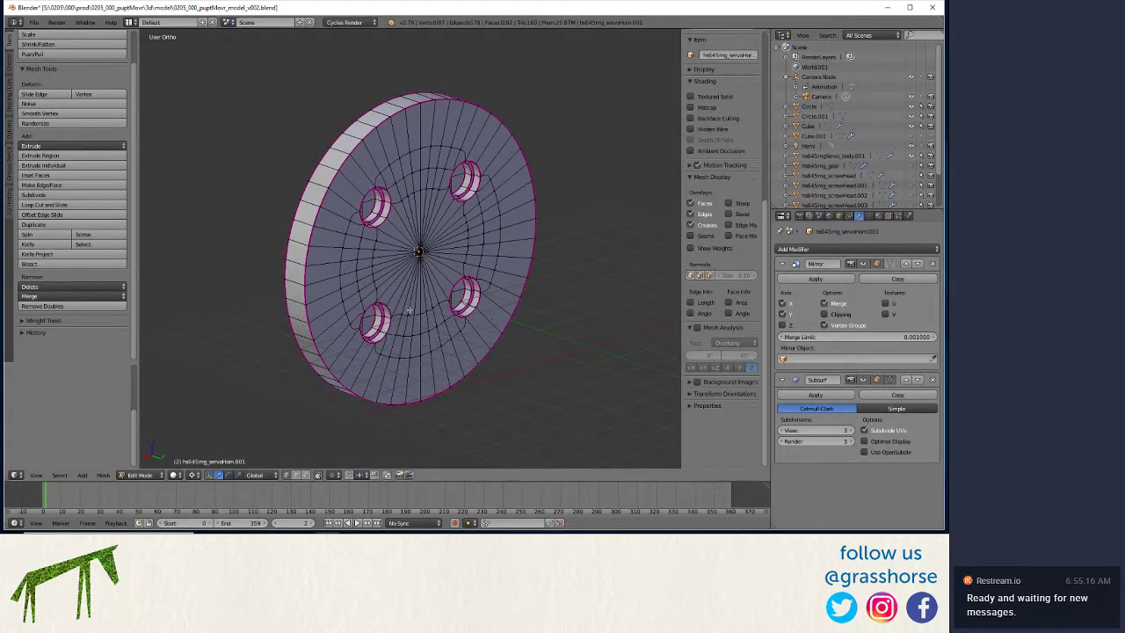
middle_drag(366, 303, 594, 266)
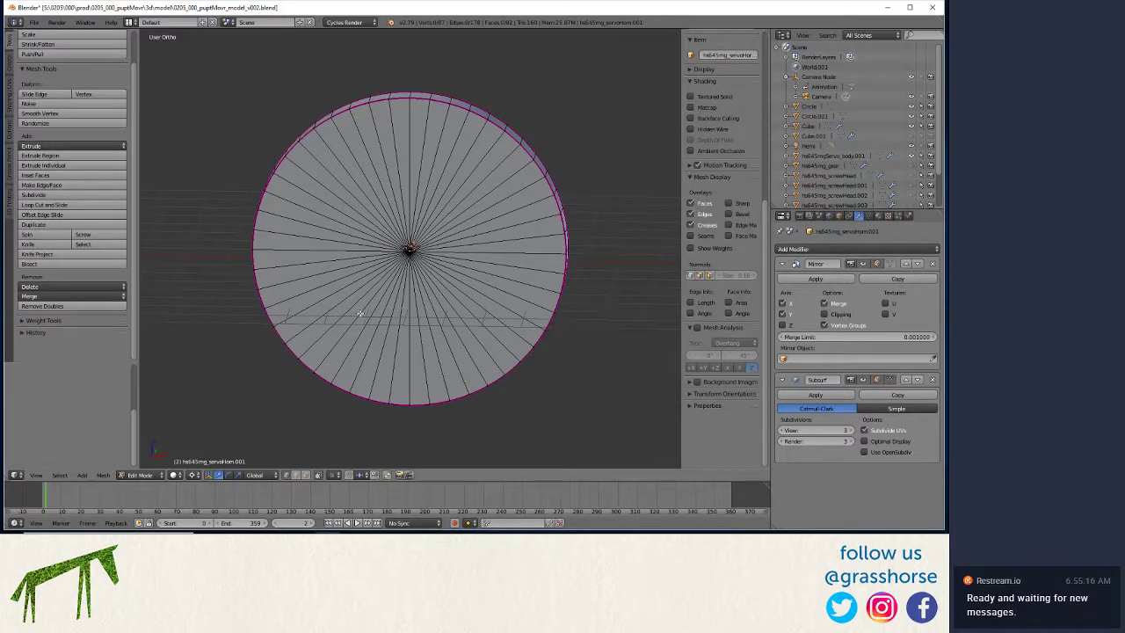
scroll(406, 238, down, 3)
scroll(406, 238, up, 1)
middle_drag(406, 237, 435, 270)
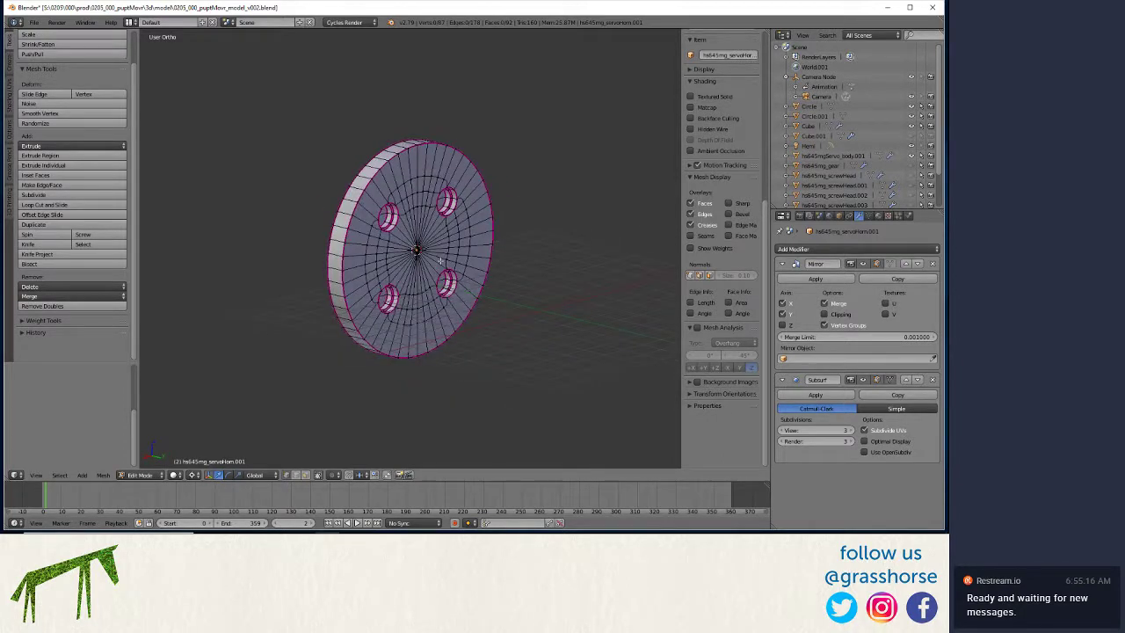
- Return to Object Mode and try isolating the four-hole disc, ending with both discs visible
key(Tab)
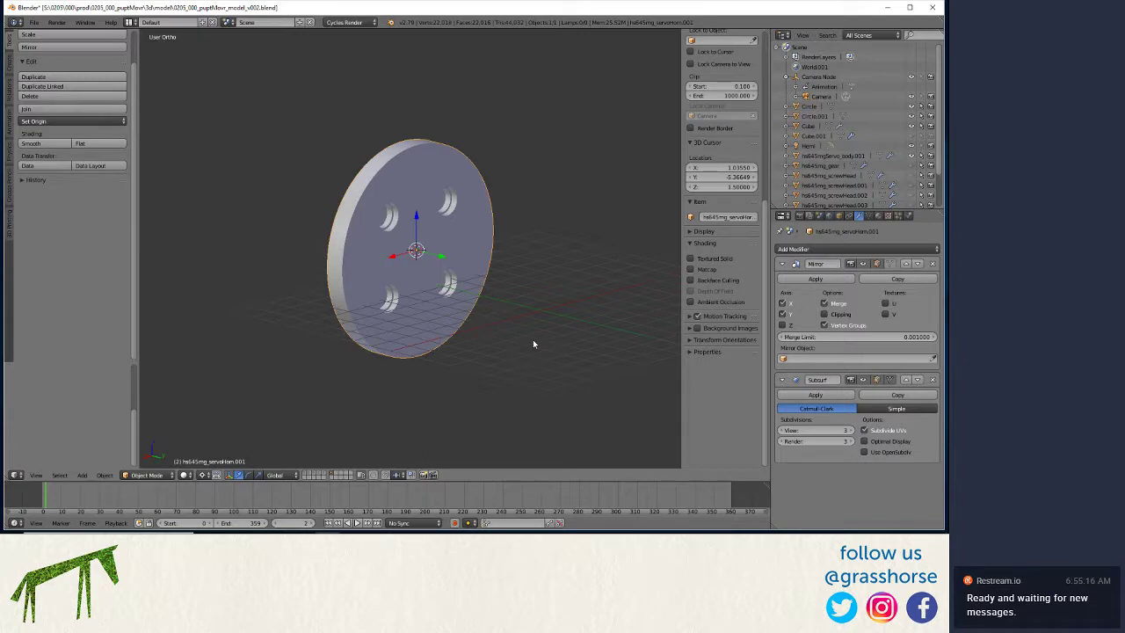
middle_drag(533, 343, 533, 341)
mouse_move(344, 372)
middle_down()
mouse_move(480, 384)
mouse_move(494, 343)
mouse_move(432, 354)
mouse_move(446, 366)
mouse_move(311, 360)
mouse_move(328, 361)
middle_up()
key(KP_Divide)
key(ctrl+z)
key(ctrl+shift+z)
key(ctrl+z)
key(ctrl+shift+z)
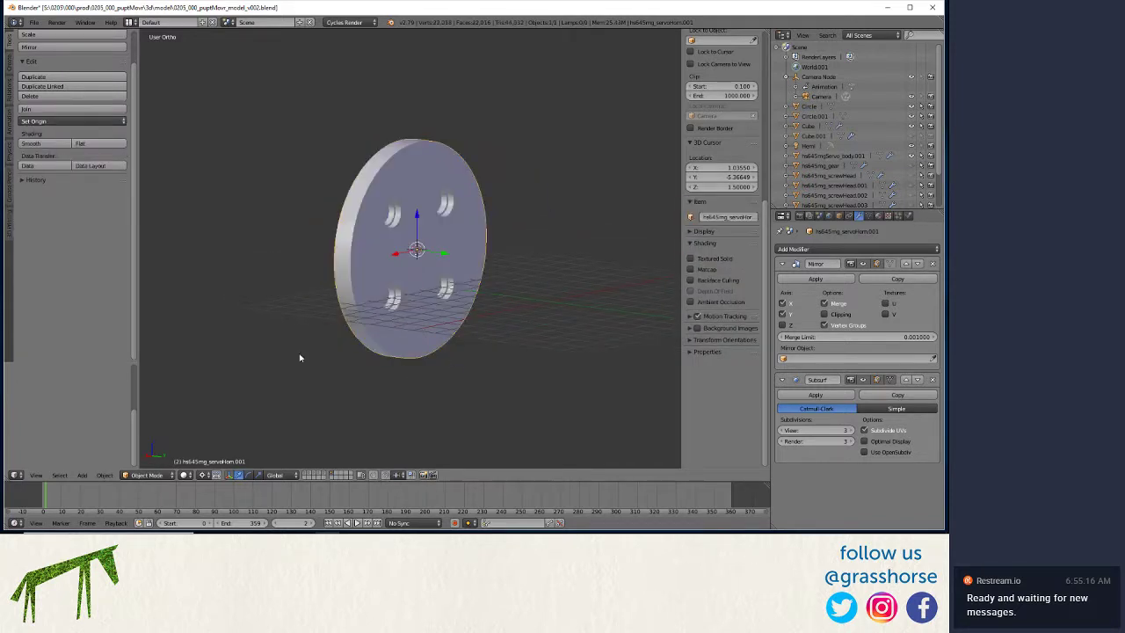
key(ctrl+z)
middle_drag(299, 334, 453, 265)
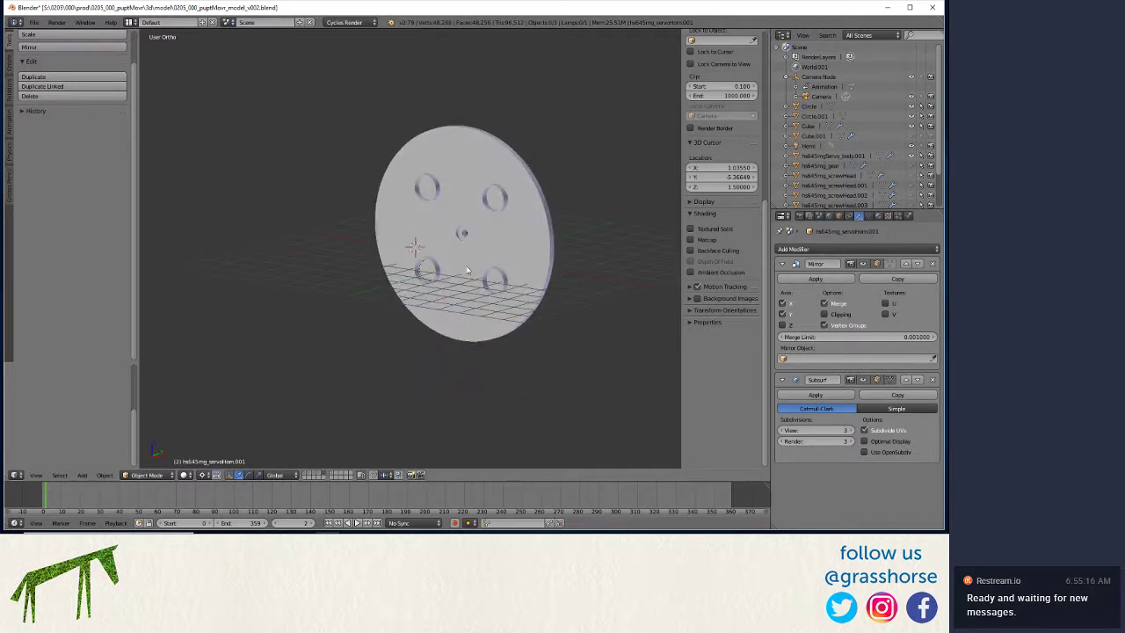
- Select the servo horn disc and isolate it in Local View, briefly toggling Edit Mode
right_click(379, 280)
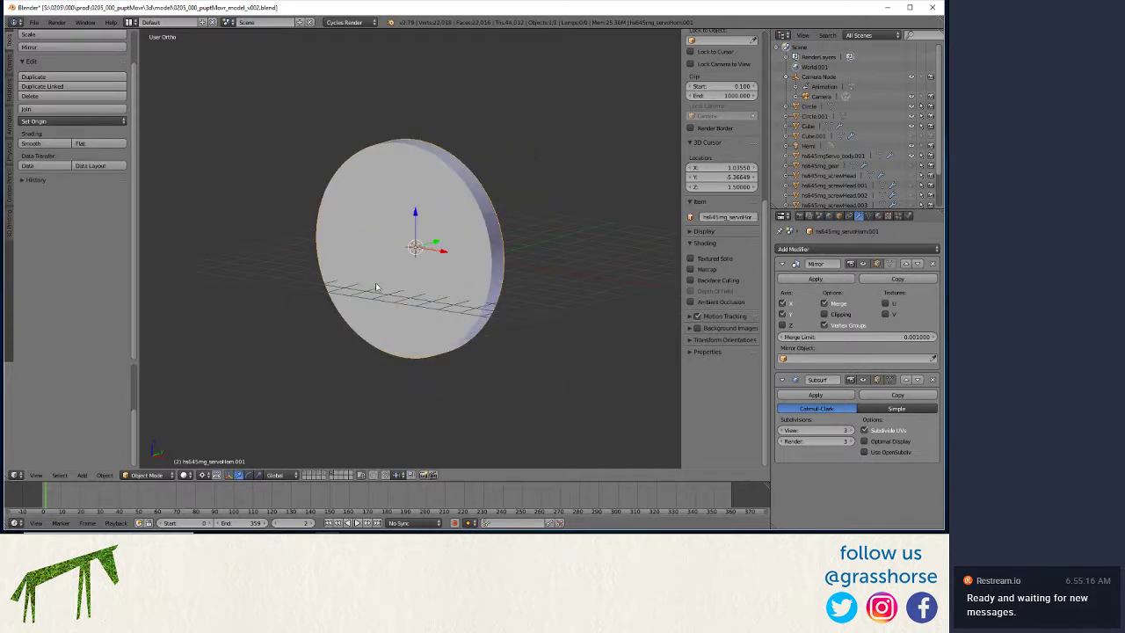
key(KP_Divide)
middle_drag(375, 282, 365, 284)
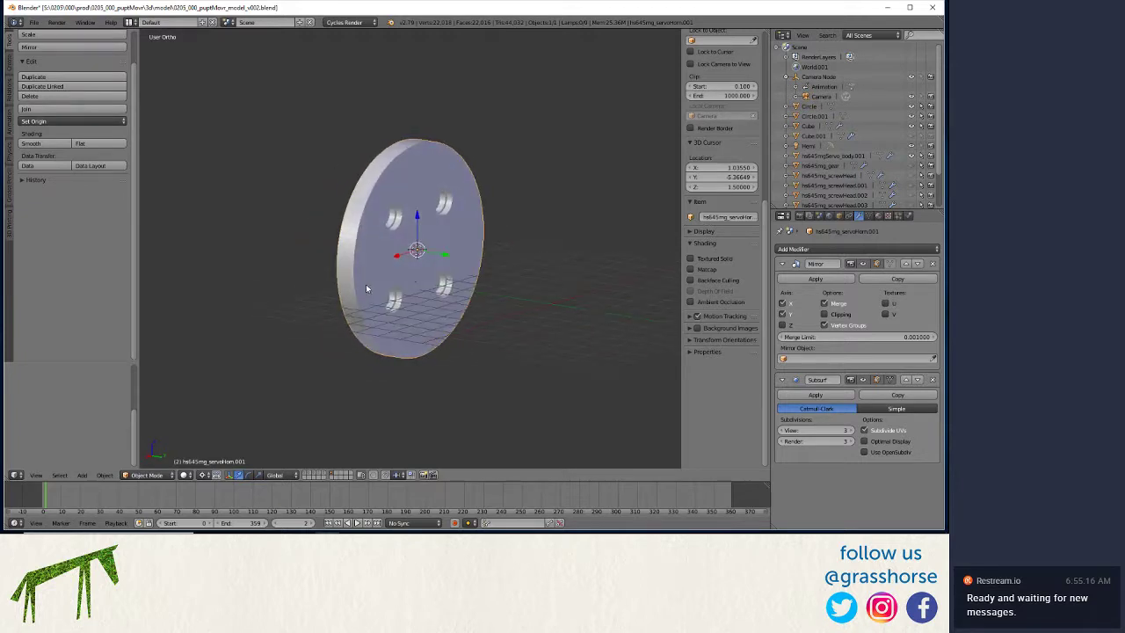
key(Tab)
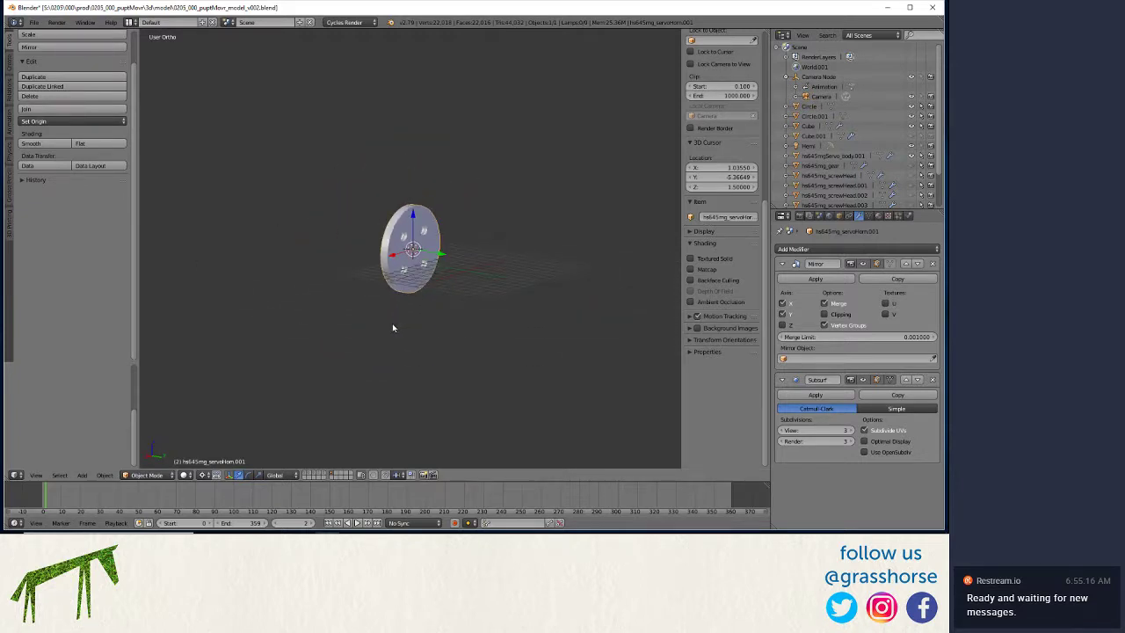
key(Tab)
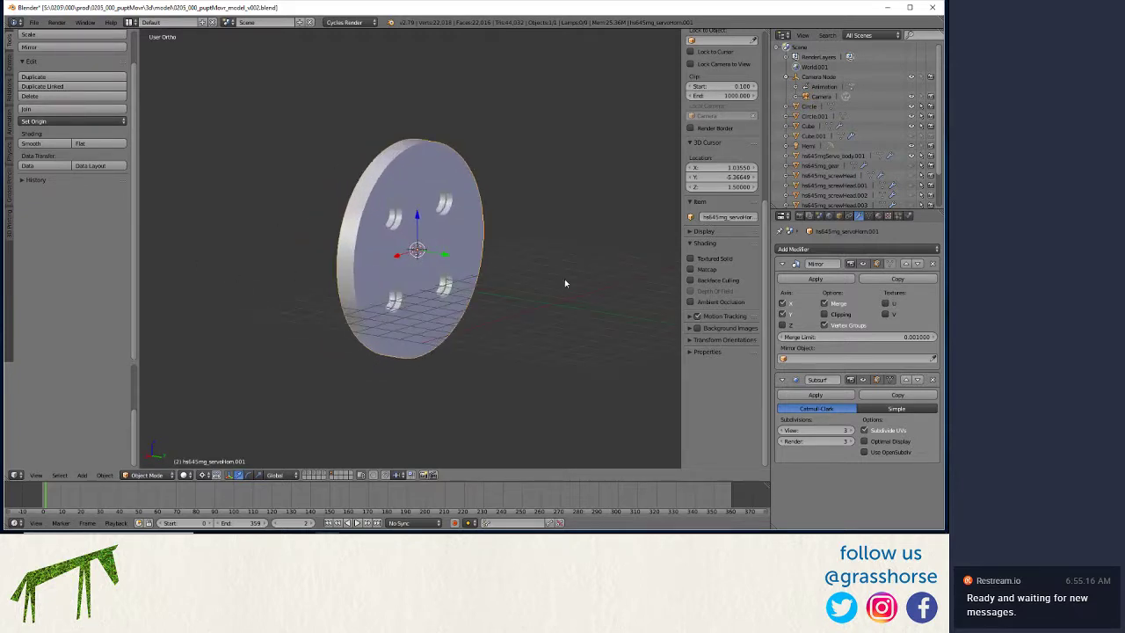
scroll(370, 361, up, 4)
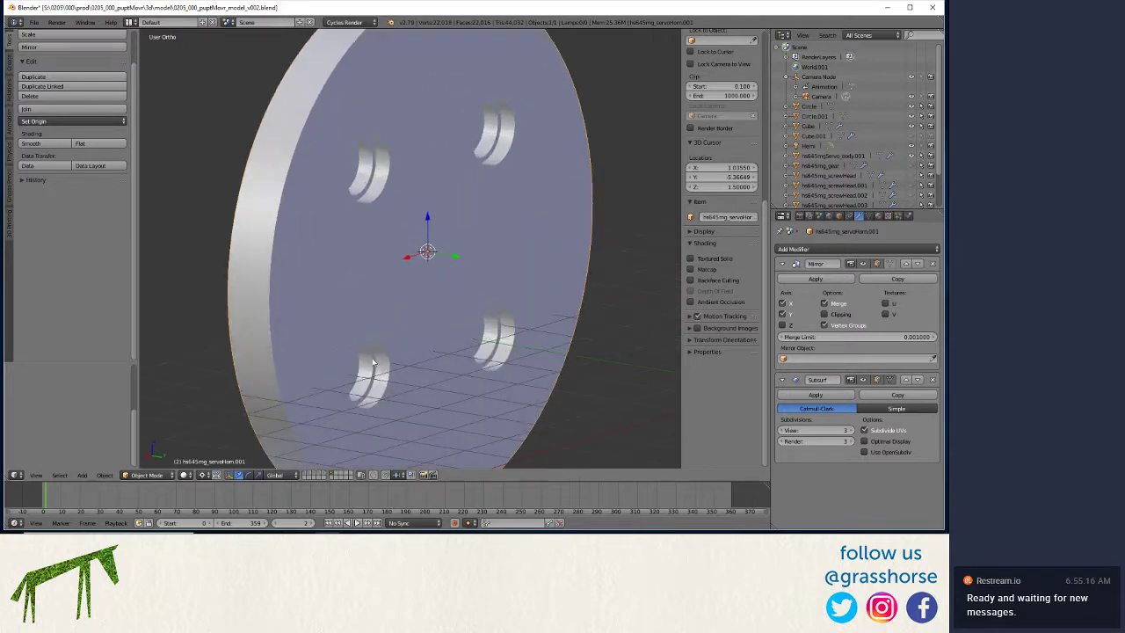
scroll(371, 365, down, 5)
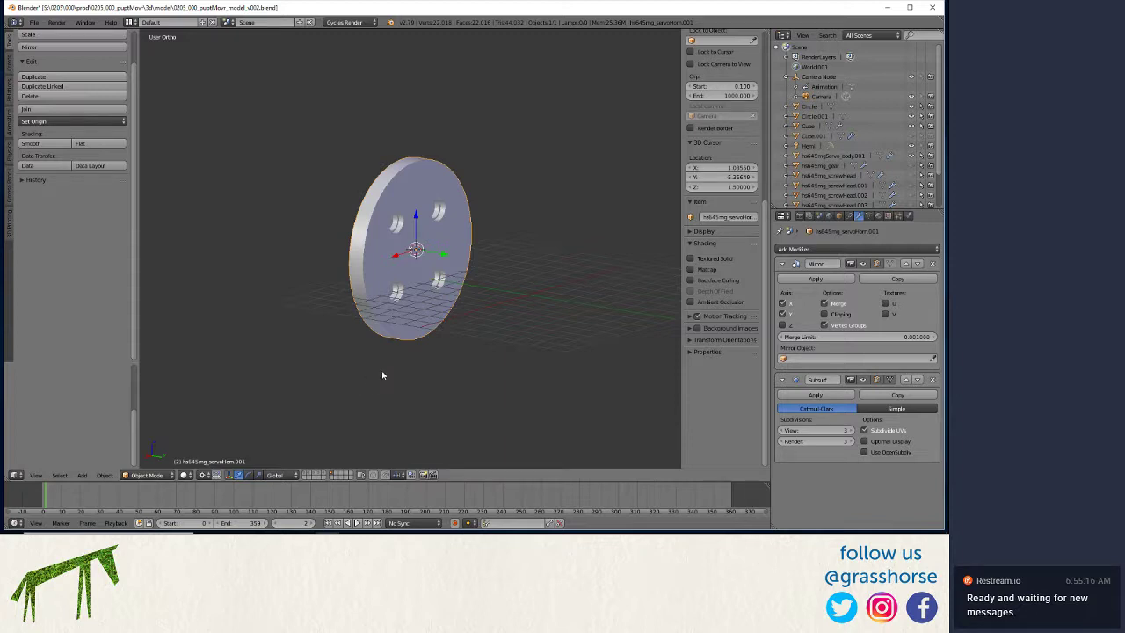
- Restore all scene objects and orbit to a three-quarter view of both discs
mouse_move(431, 277)
middle_down()
mouse_move(463, 280)
mouse_move(437, 278)
middle_up()
key(ctrl+z)
key(ctrl+z)
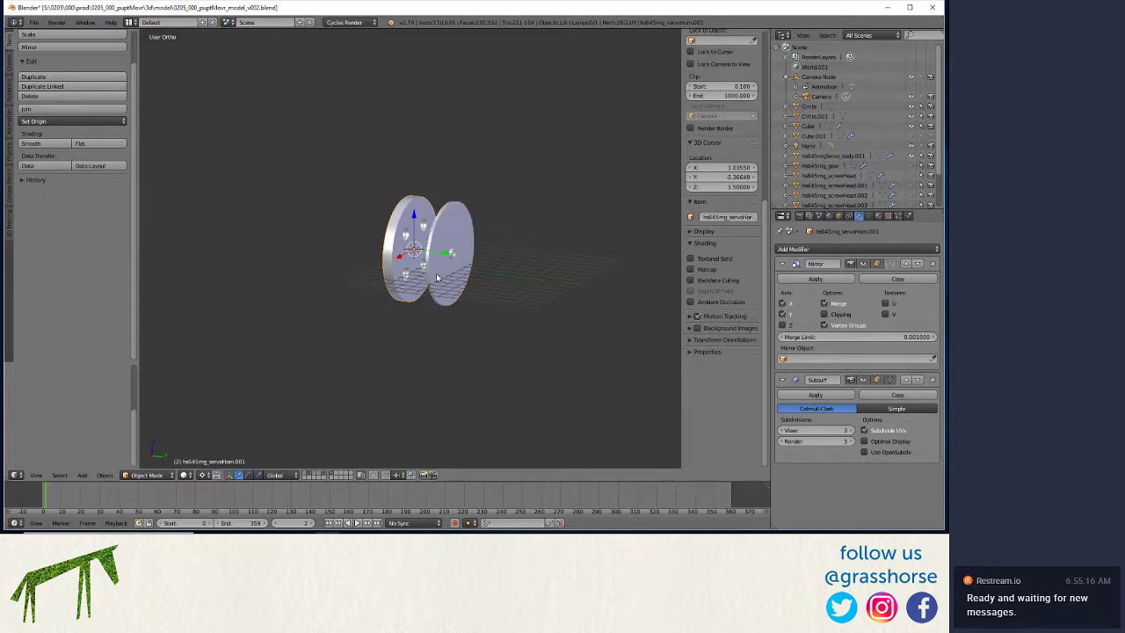
middle_drag(435, 278, 466, 247)
scroll(474, 299, up, 4)
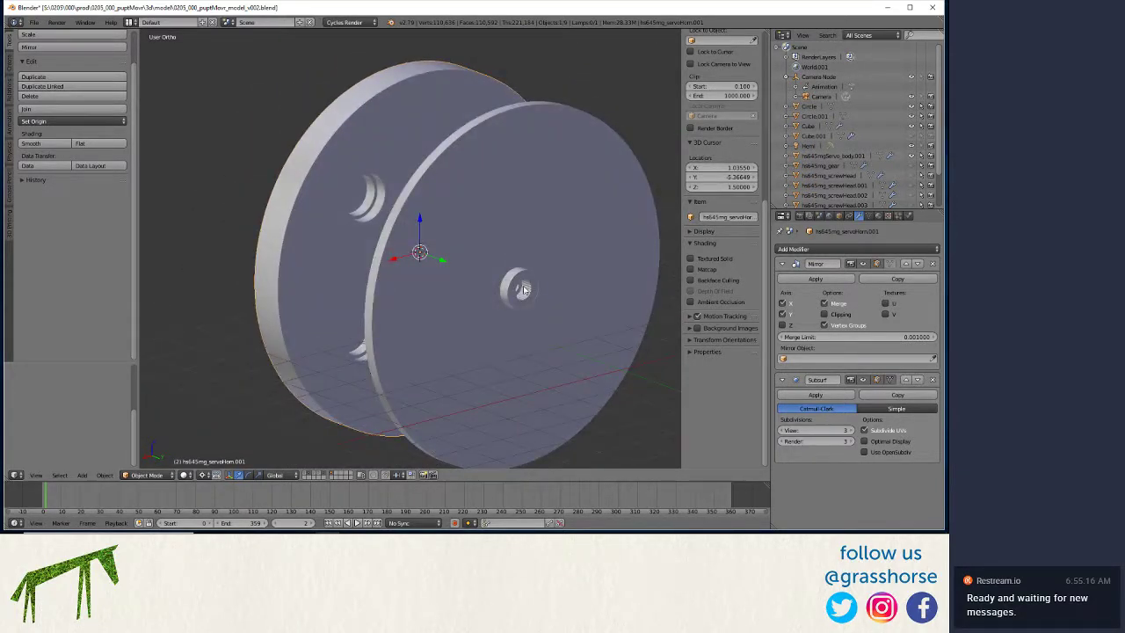
middle_drag(421, 325, 515, 305)
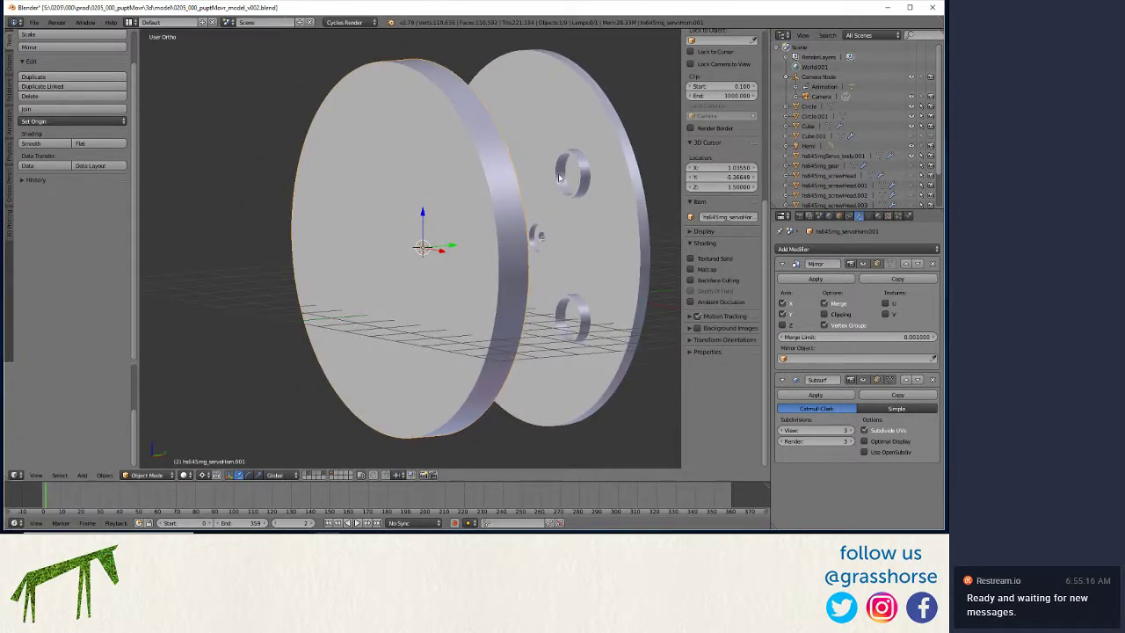
mouse_move(597, 255)
middle_down()
mouse_move(549, 251)
mouse_move(628, 254)
mouse_move(578, 253)
middle_up()
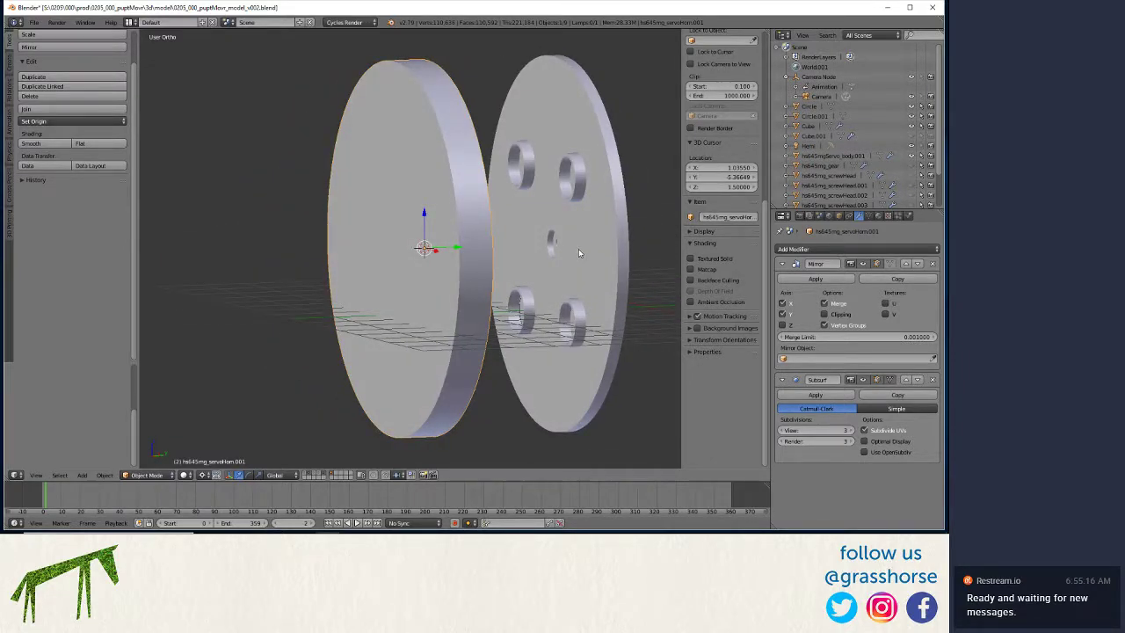